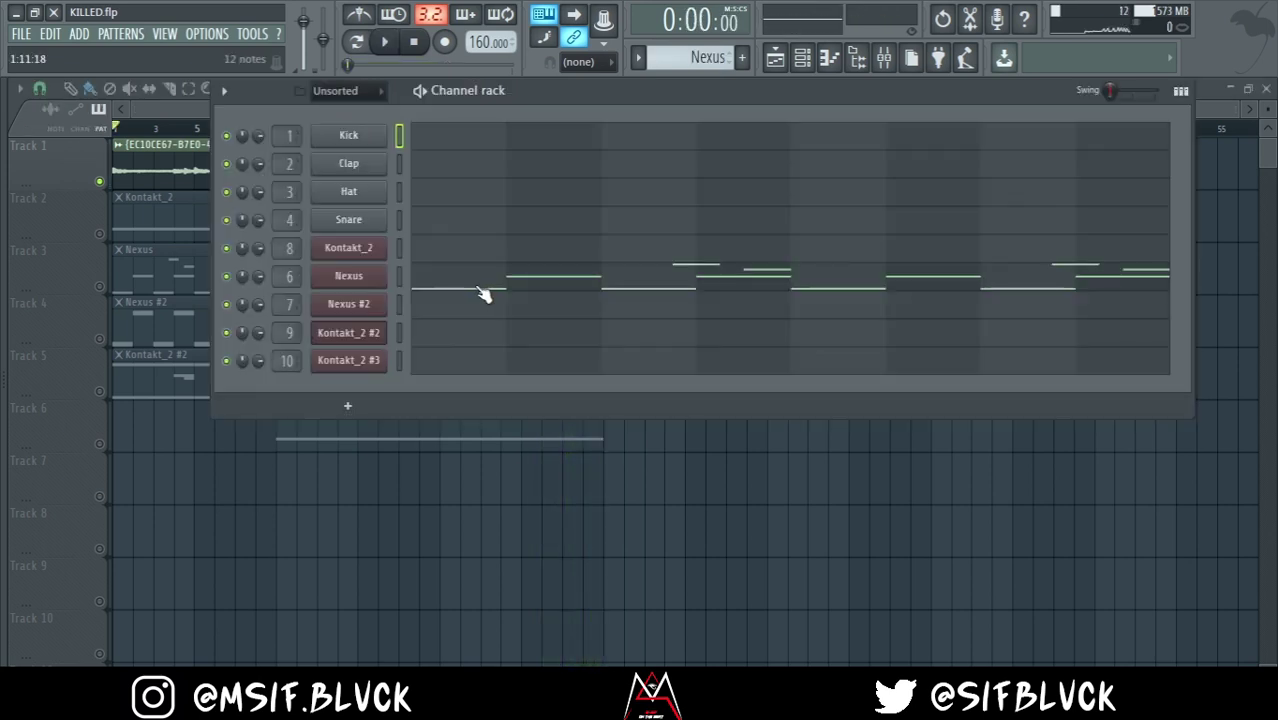
Open the Nexus pattern's notes in the piano roll and play the melody through
click(479, 288)
scroll(479, 288, down, 4)
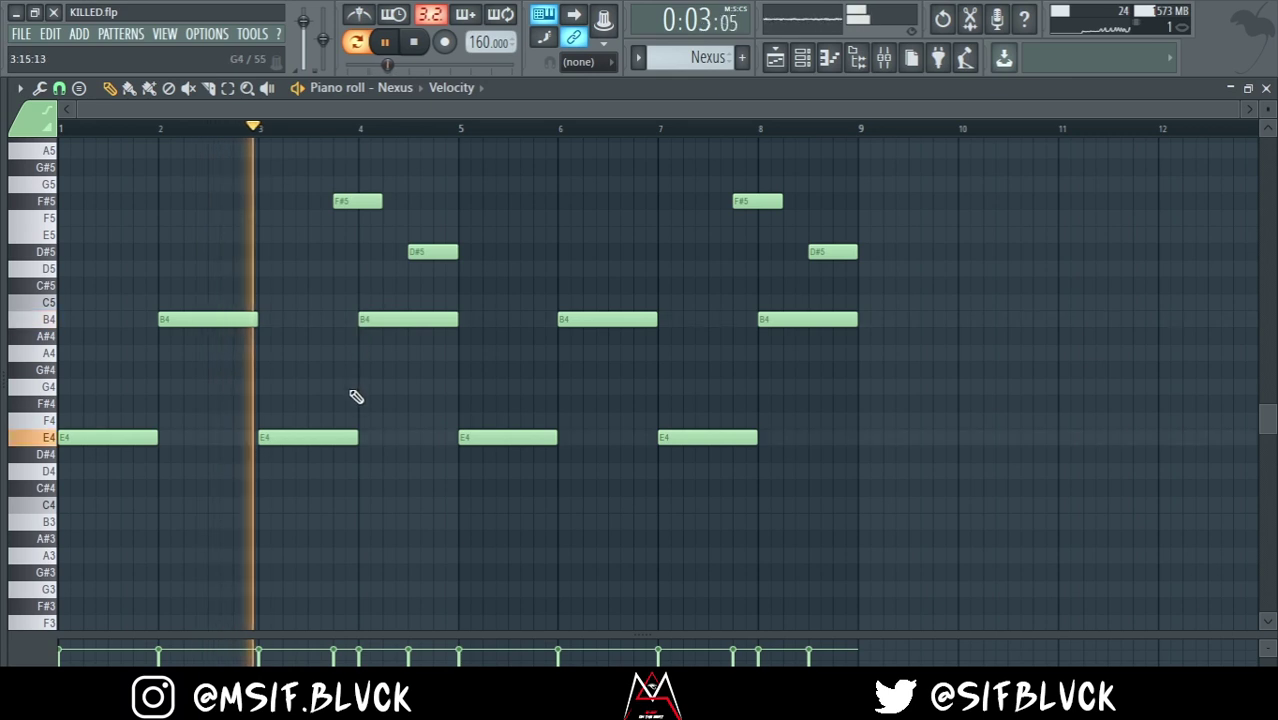
scroll(465, 424, up, 1)
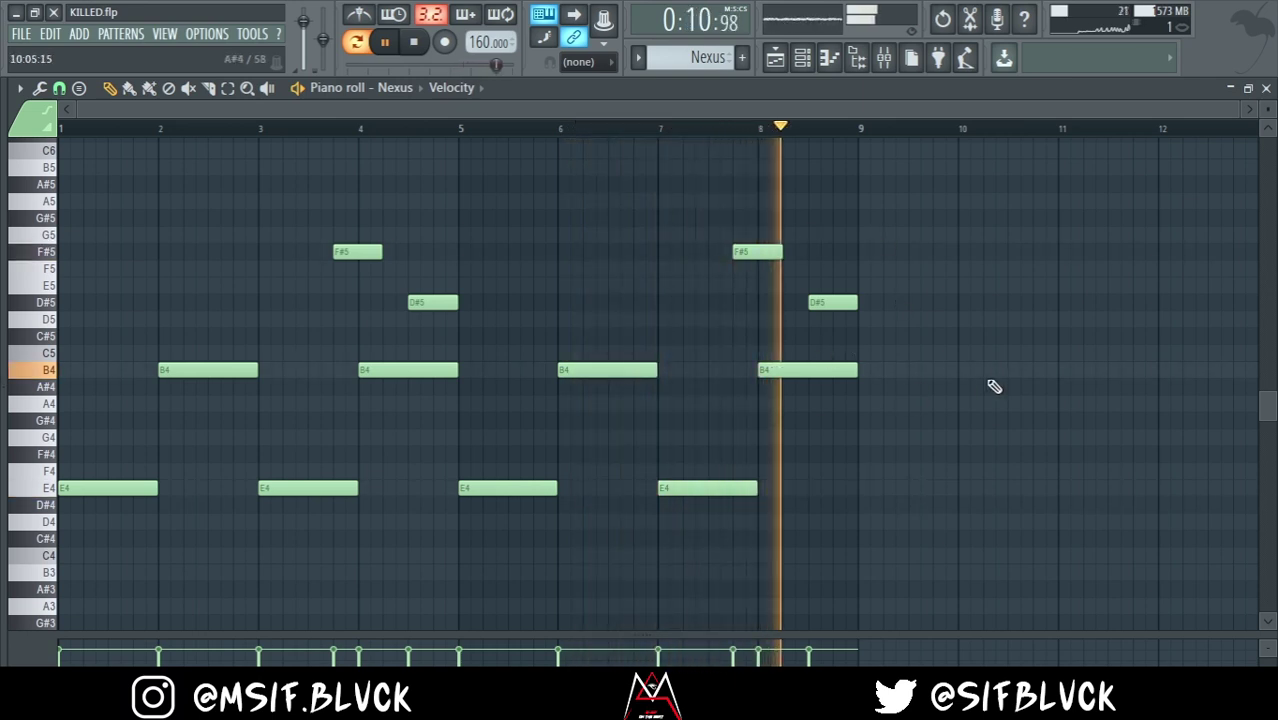
key(space)
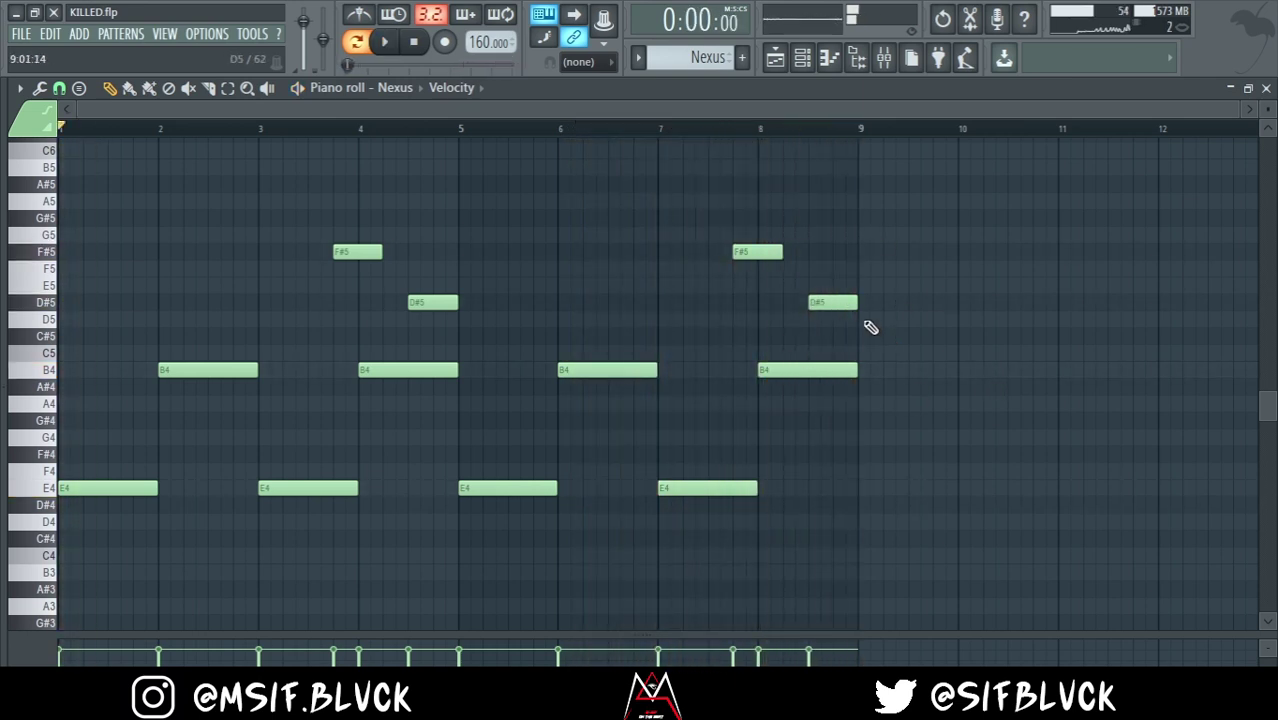
Switch to the Kontakt_2 pattern, show its notes in the piano roll and play it briefly
click(812, 61)
scroll(713, 55, up, 1)
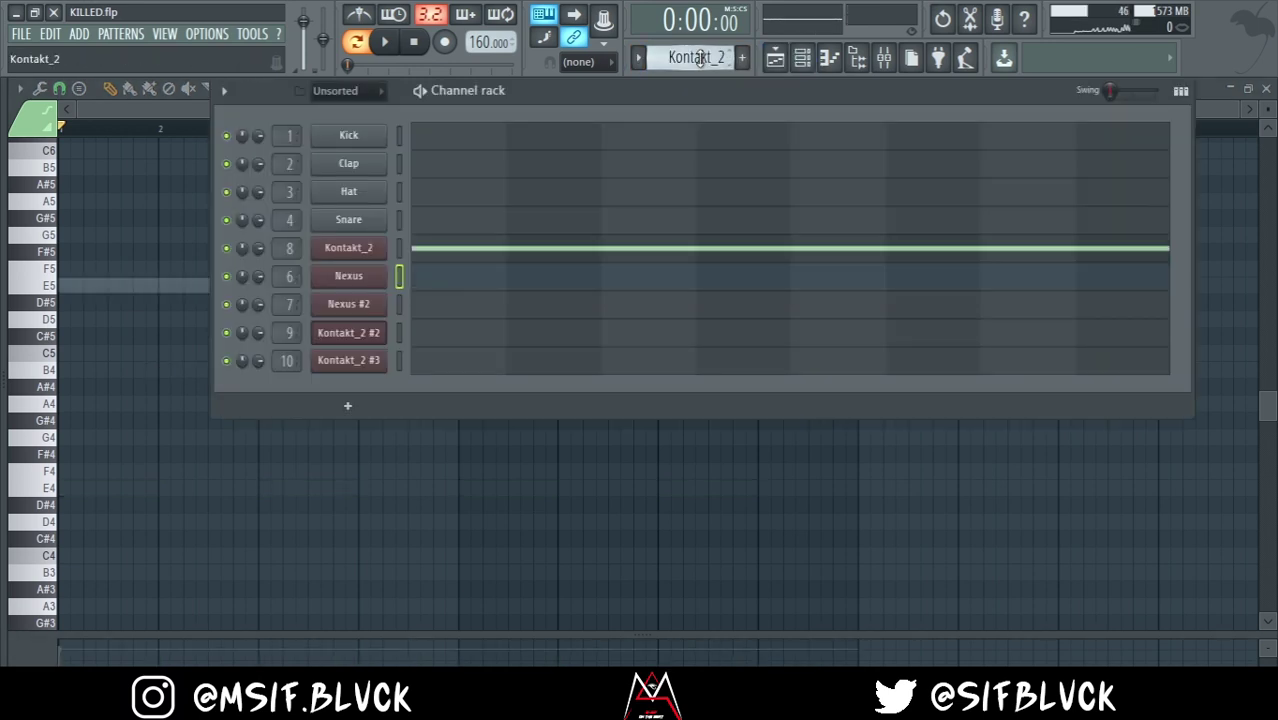
key(F6)
key(space)
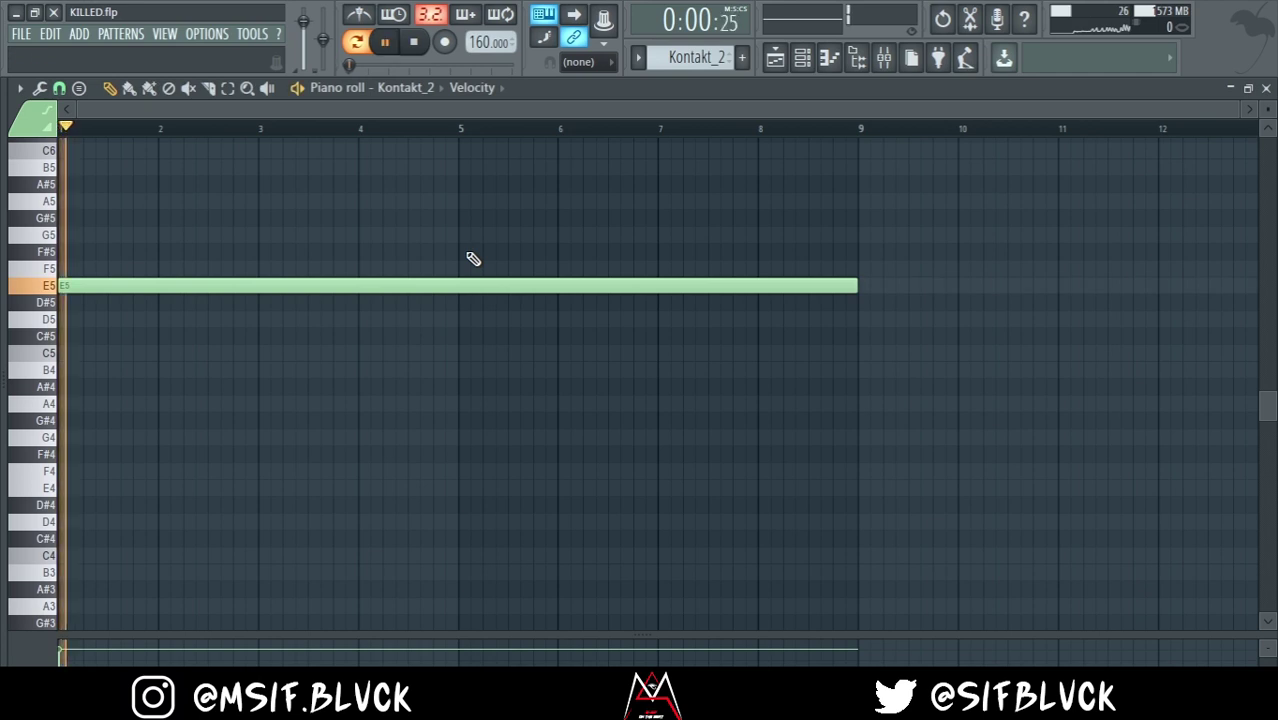
key(space)
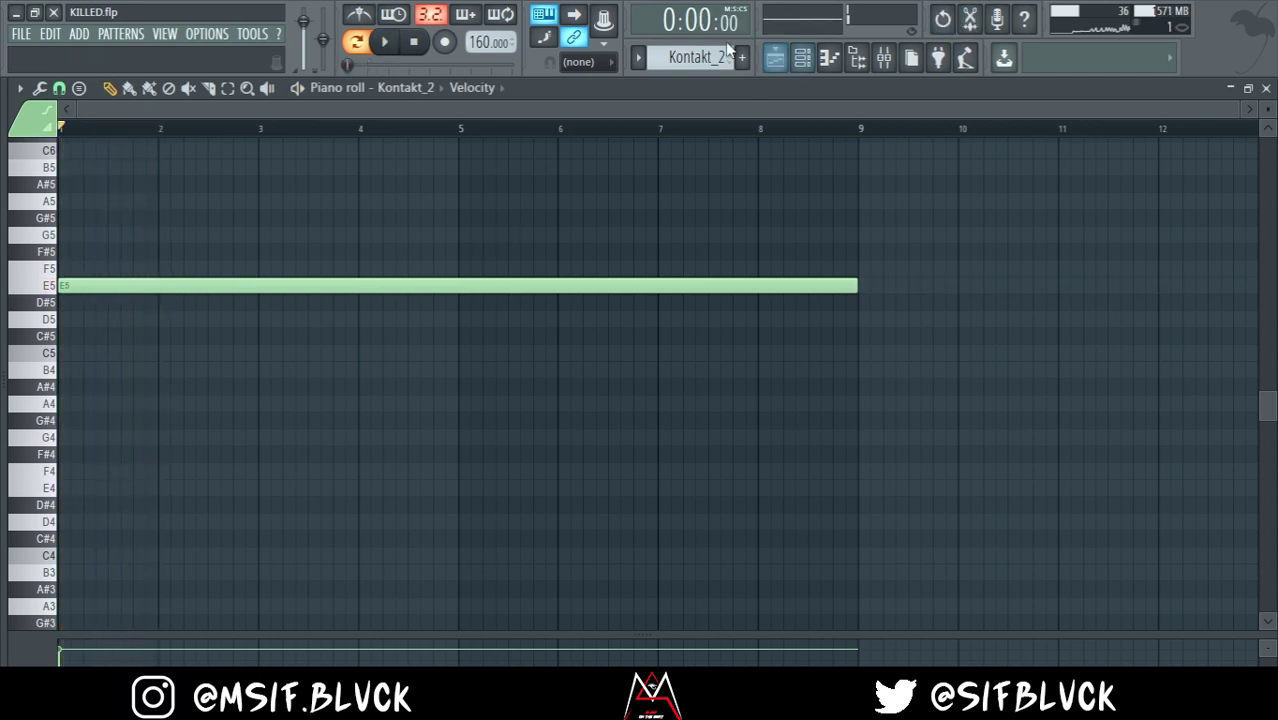
Return to the Nexus pattern, open its notes in the piano roll and start playback
scroll(718, 50, down, 1)
click(806, 62)
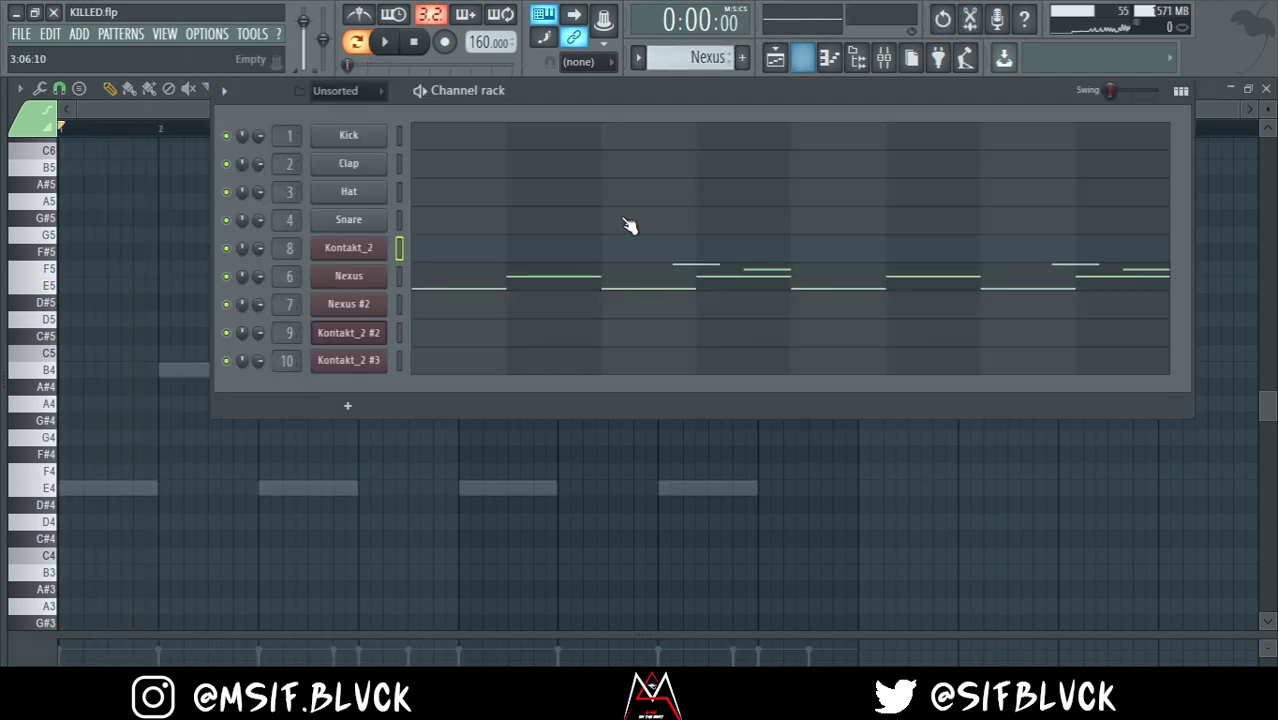
click(575, 270)
key(space)
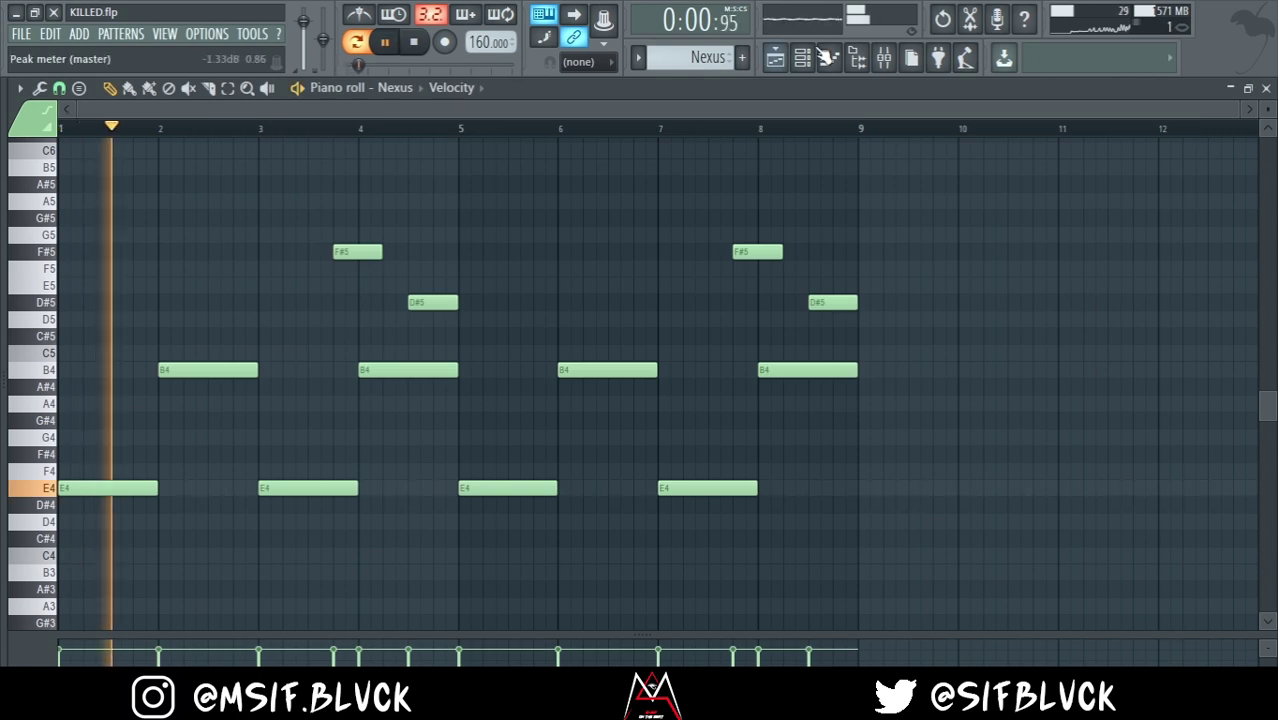
Load Fruity Parametric EQ 2 into the first effect slot of the Nexus mixer track
click(884, 60)
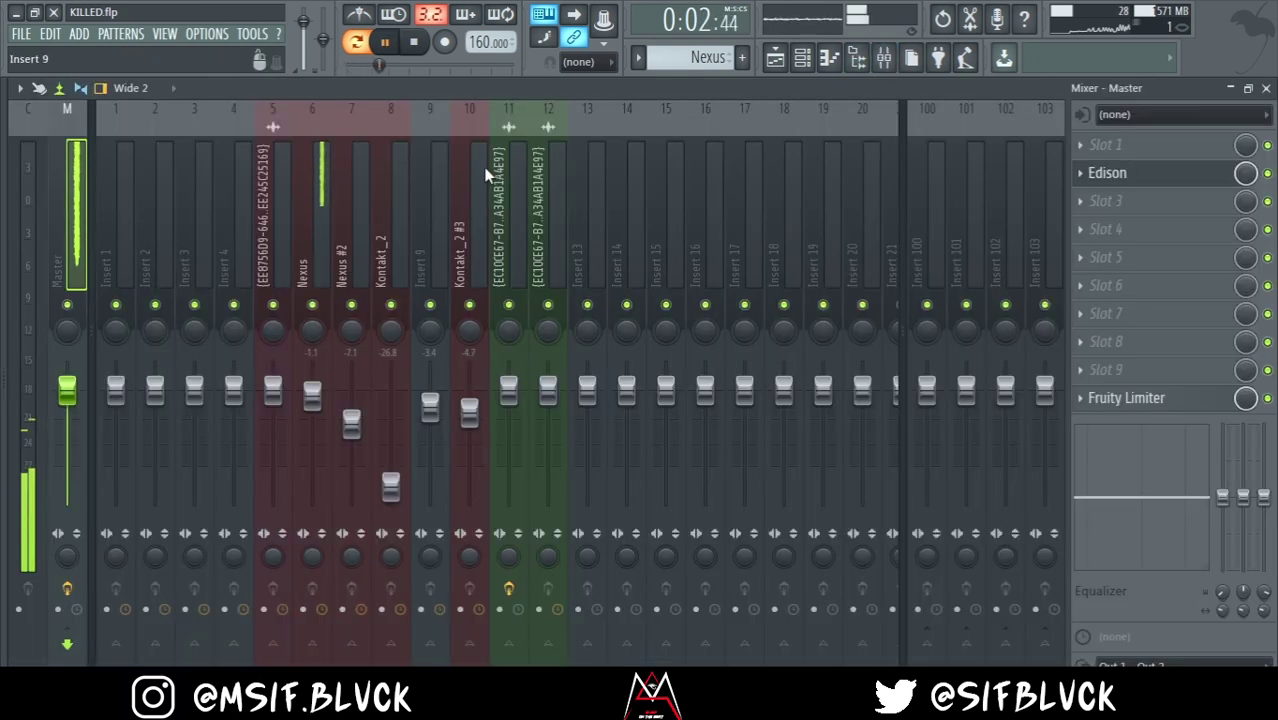
click(327, 212)
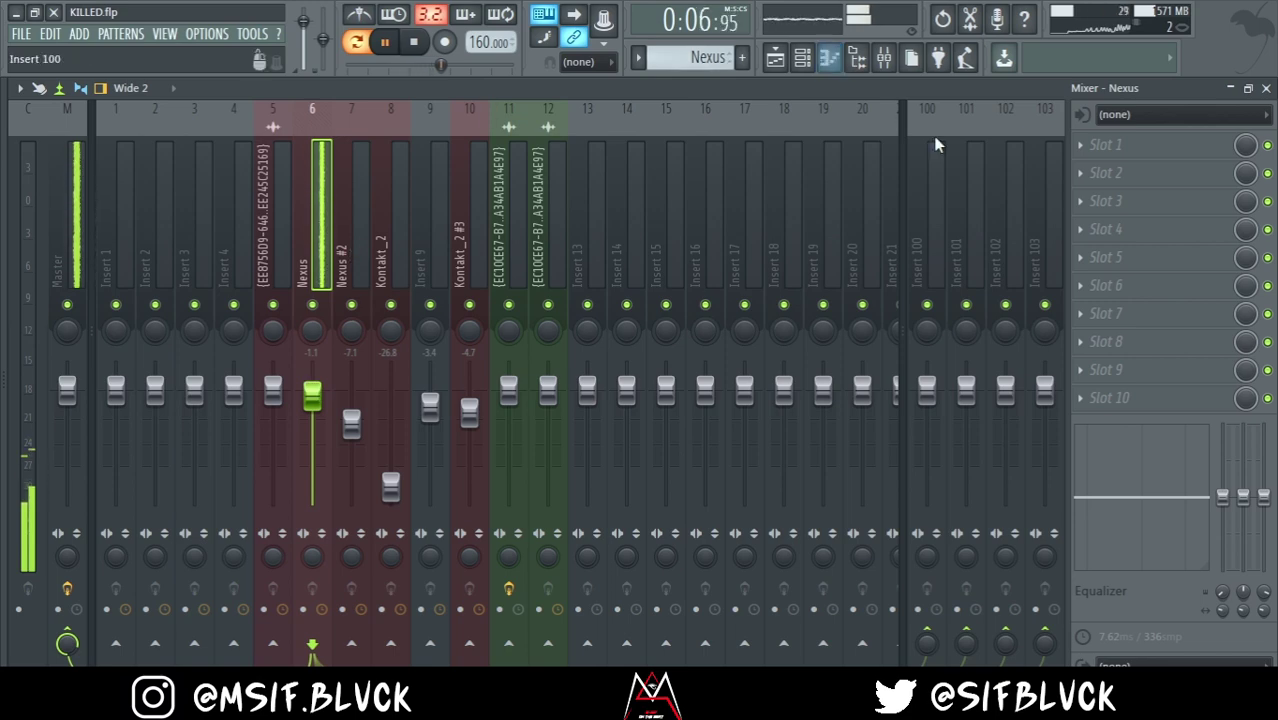
click(1095, 155)
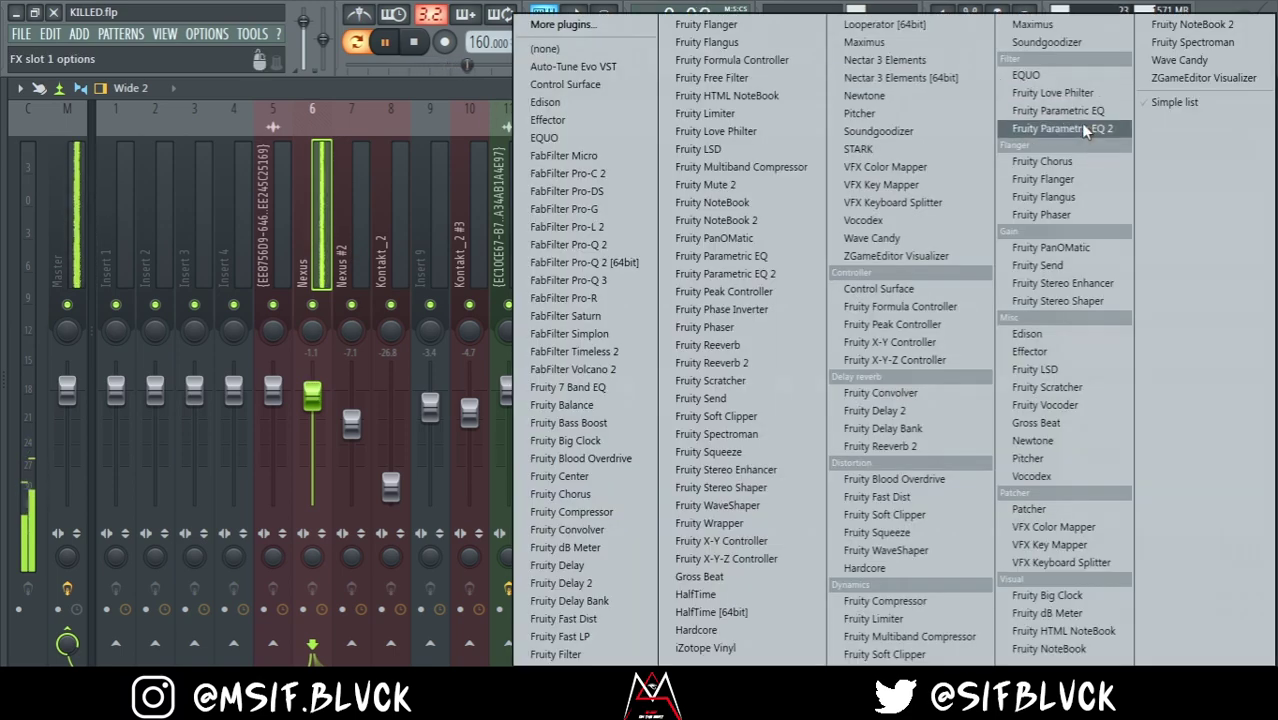
click(1072, 127)
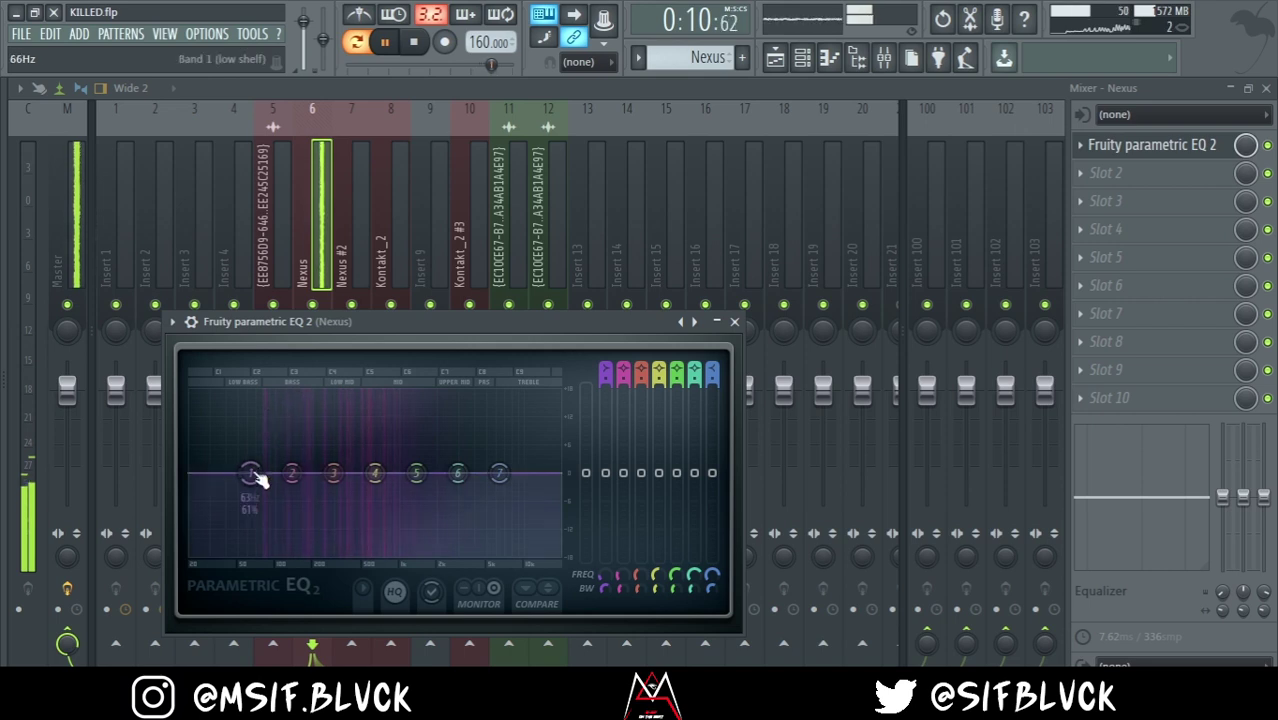
Set the Nexus EQ's band 1 to Steep 4, cut it to -18 dB near 100 Hz, and pull band 2 down in the lowest bass
mouse_move(295, 541)
click(336, 577)
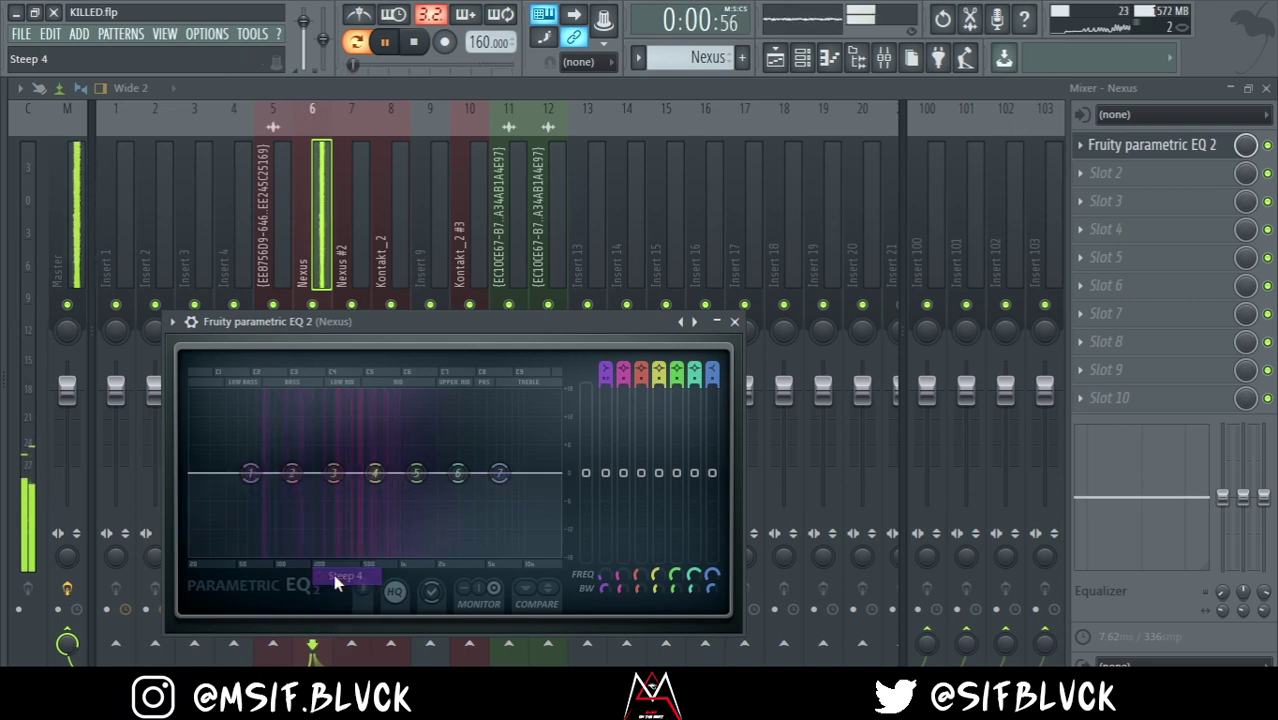
drag(250, 472, 256, 549)
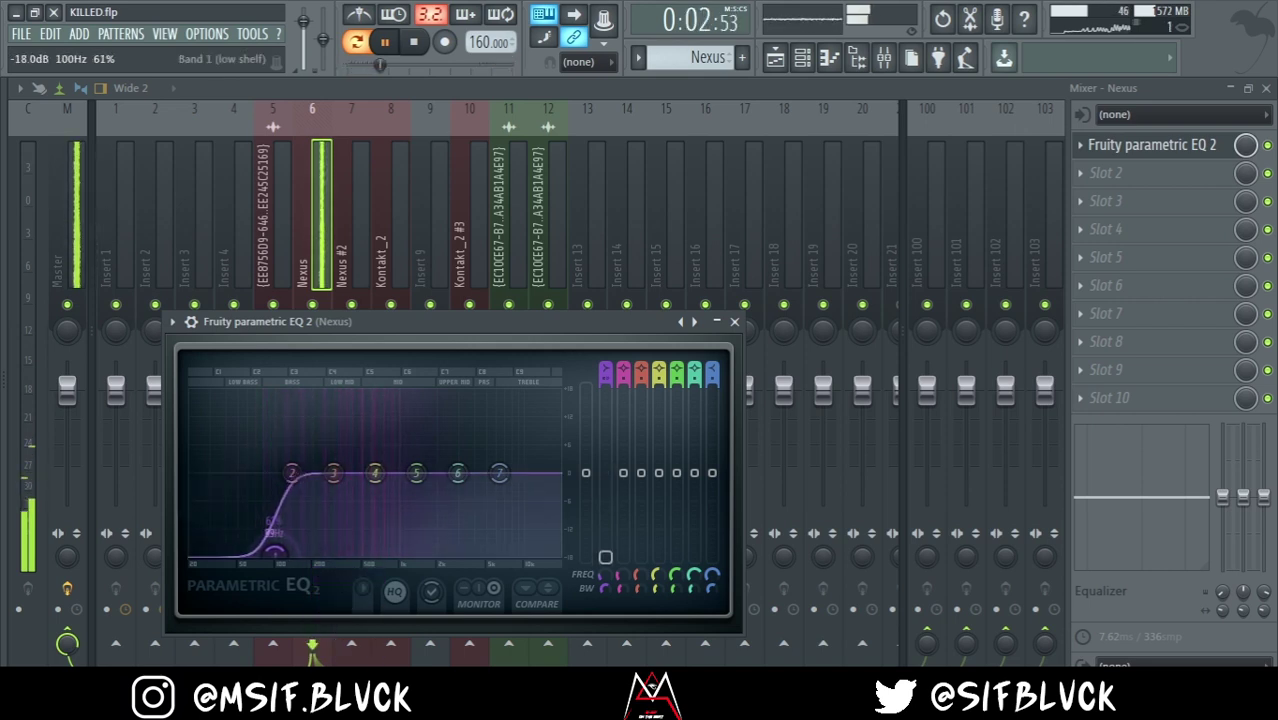
drag(310, 497, 206, 540)
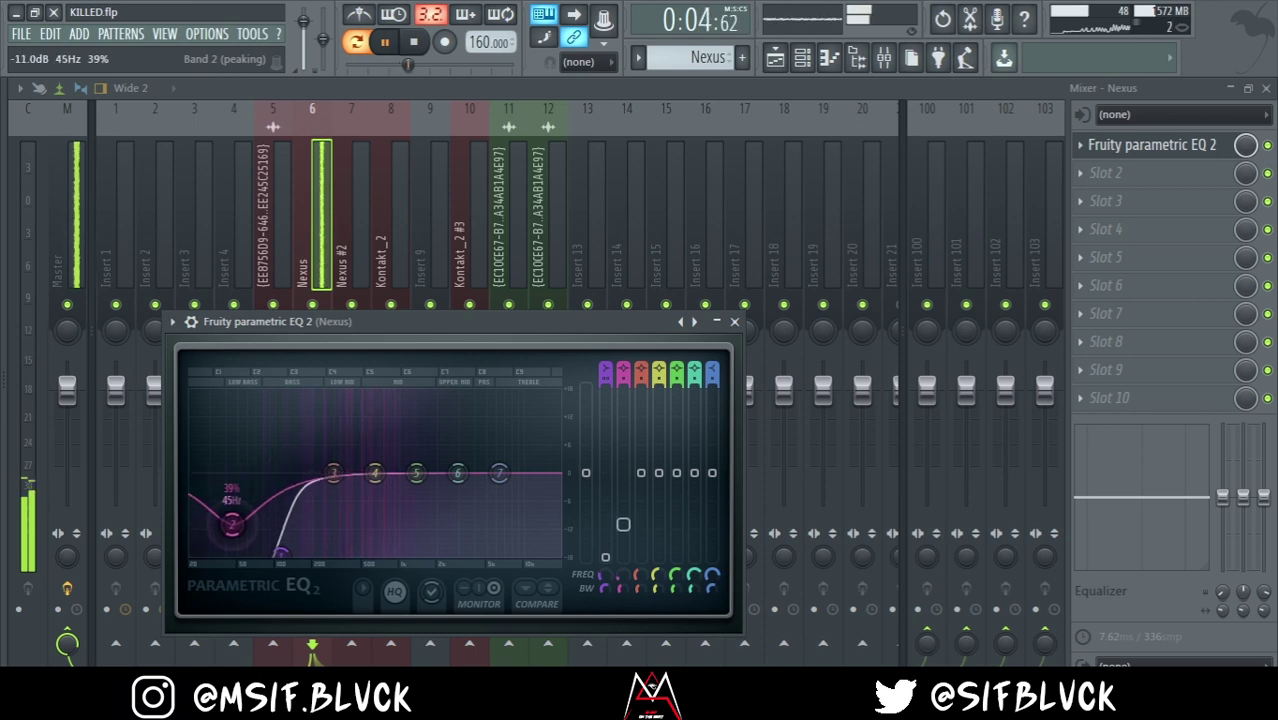
click(702, 86)
Mute the Nexus channel and open the Kontakt_2 pattern's notes in the piano roll
click(803, 58)
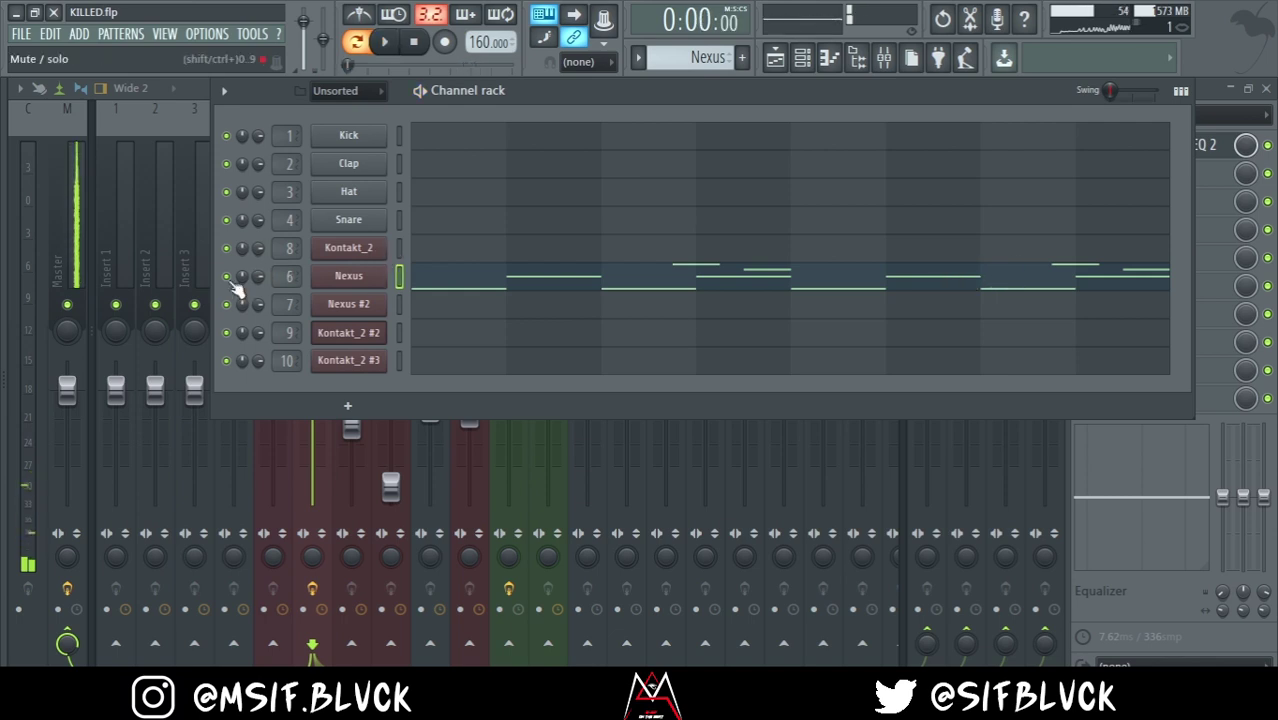
drag(693, 62, 693, 52)
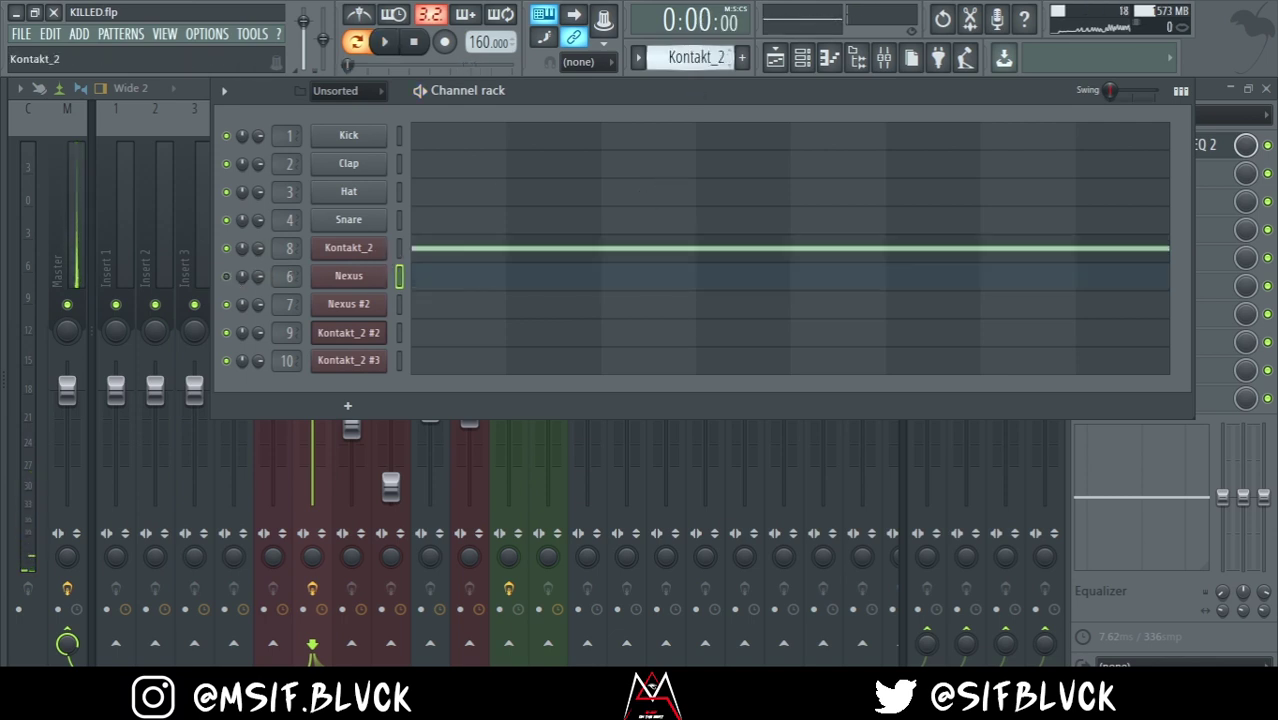
click(565, 252)
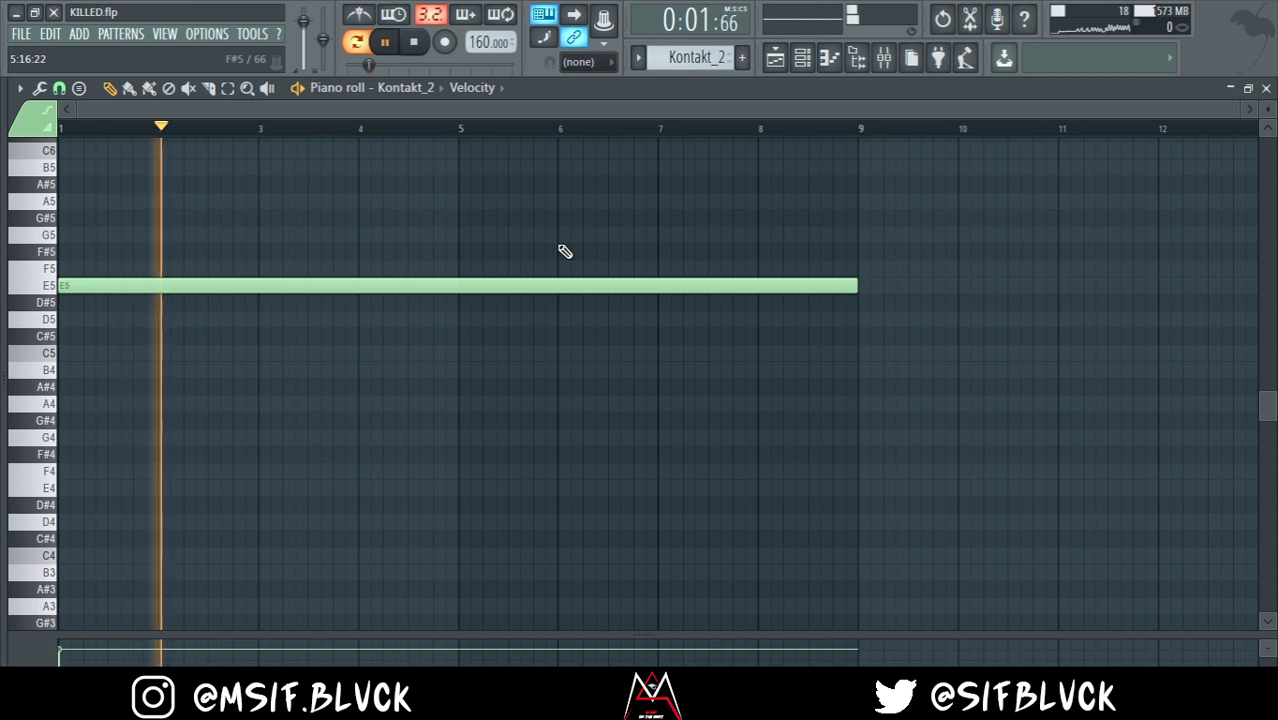
Show the instrument loaded on the Kontakt_2 channel and close its window
click(808, 58)
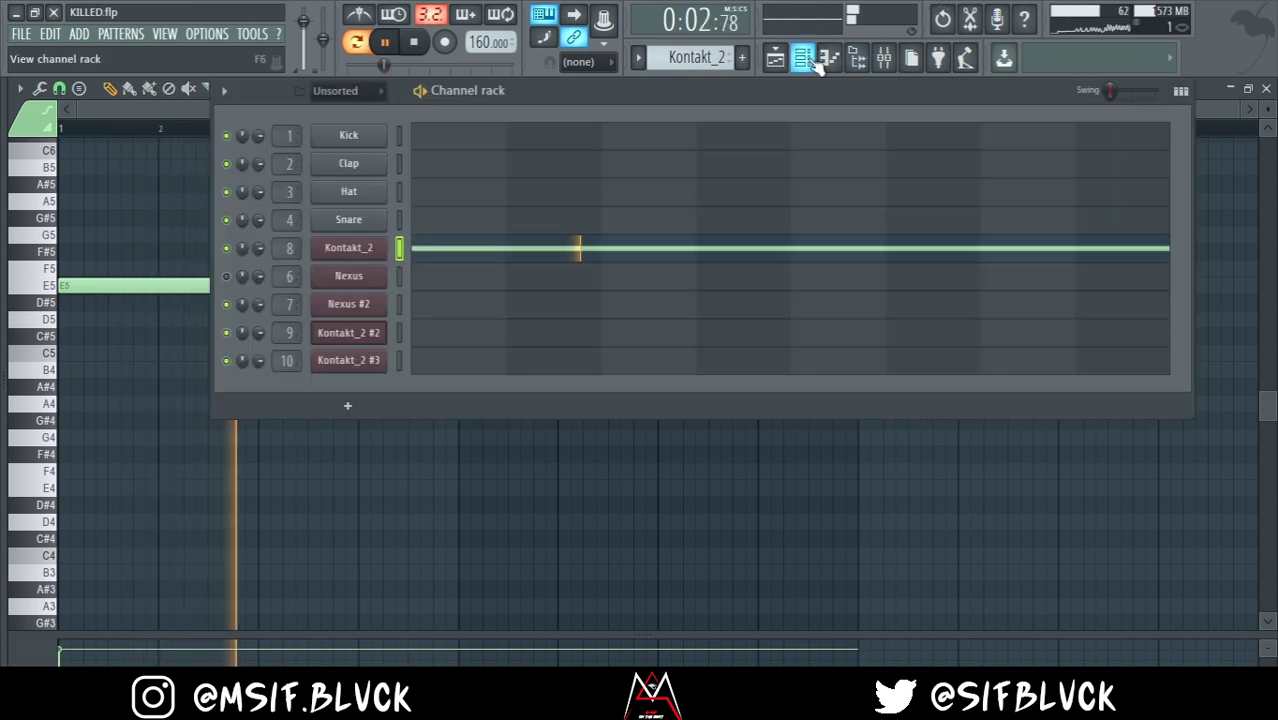
click(354, 253)
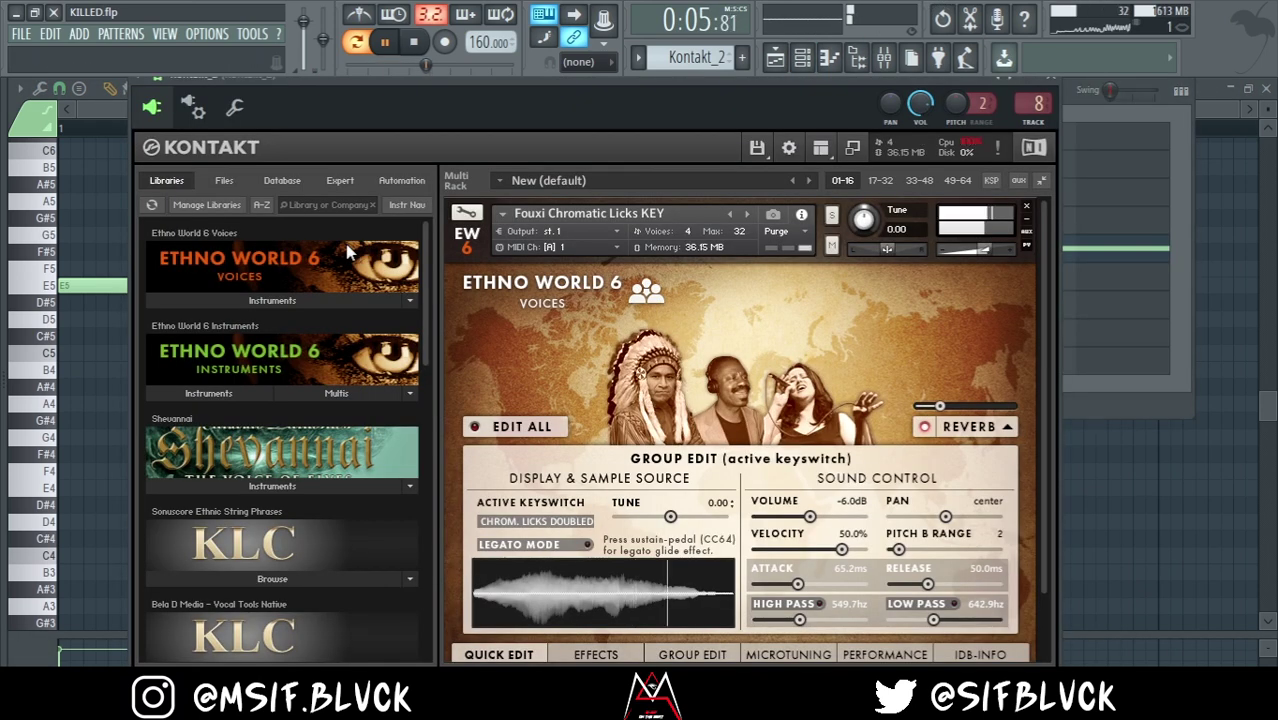
click(1058, 88)
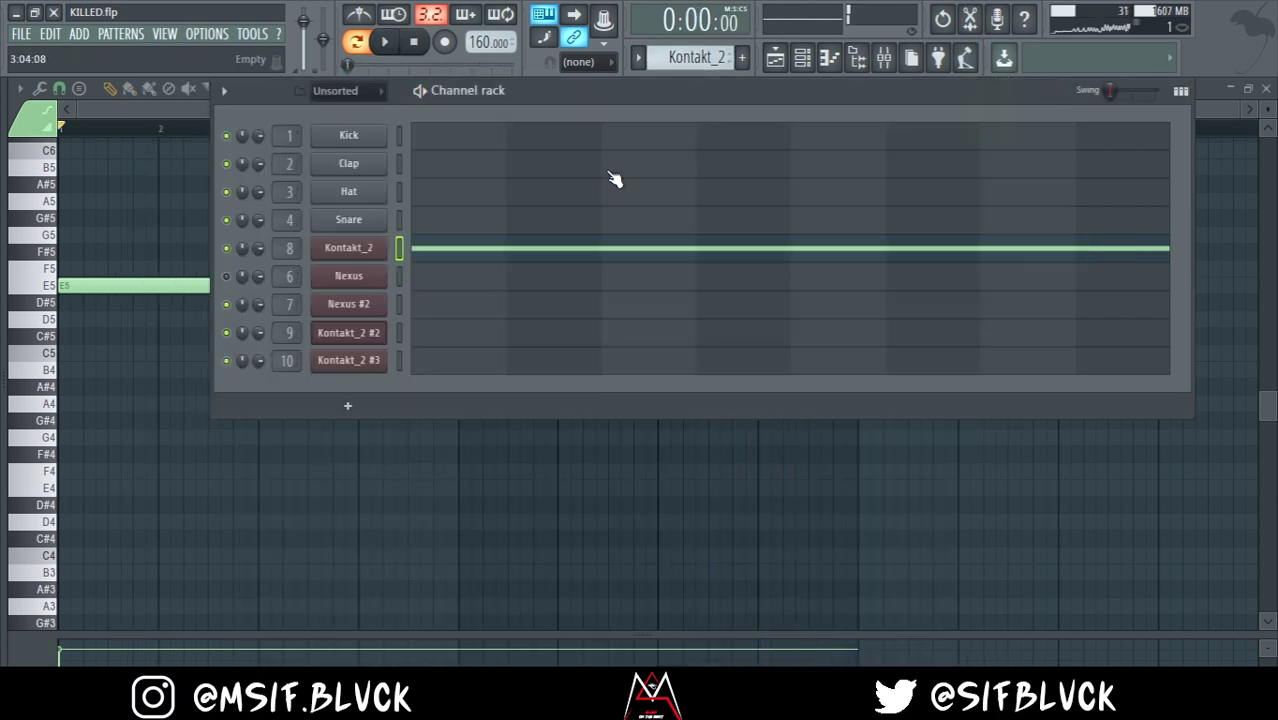
Open the Nexus #2 pattern's notes in the piano roll and play them
click(348, 304)
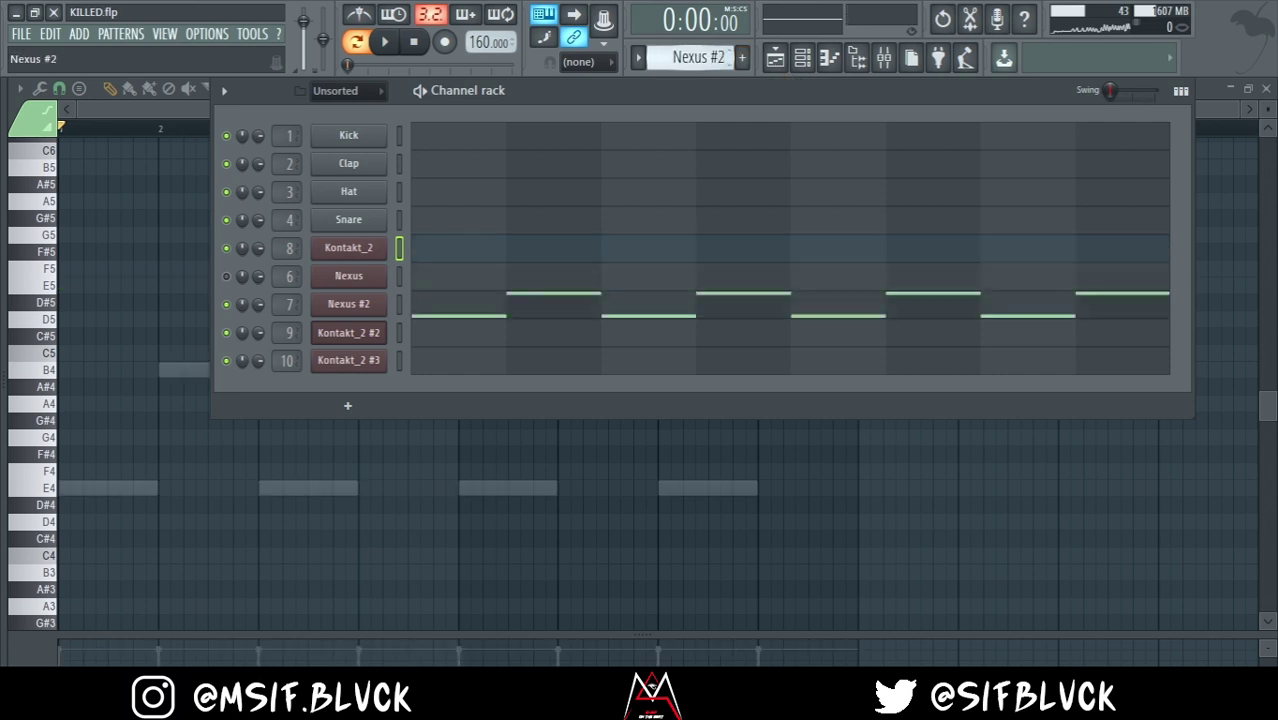
click(505, 318)
key(space)
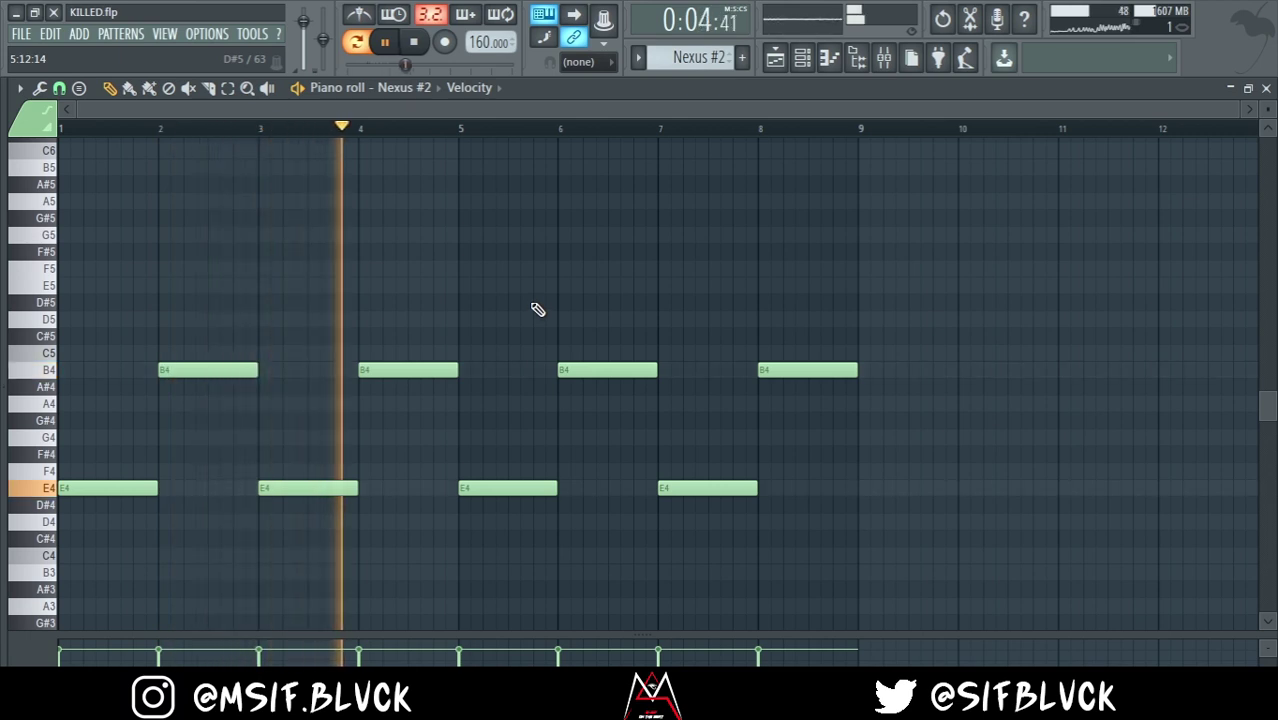
Load Fruity Parametric EQ 2 into the second effect slot of the Nexus #2 mixer track
click(803, 60)
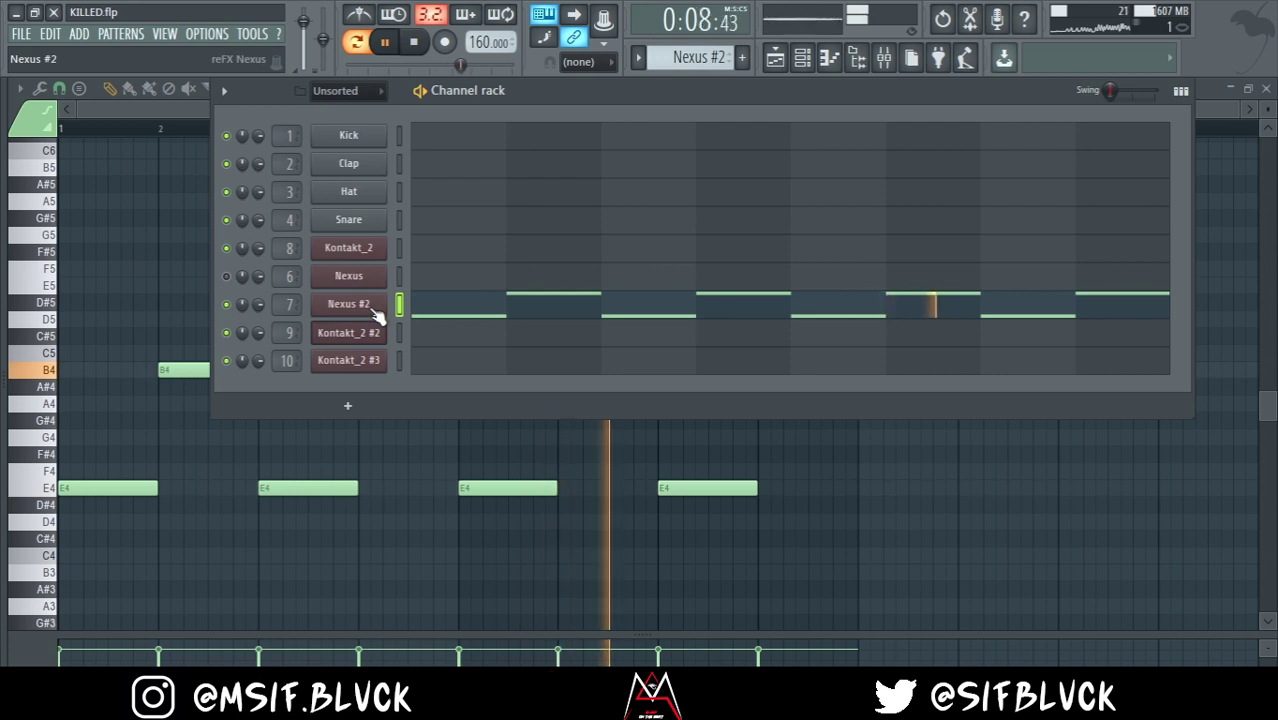
click(857, 57)
click(355, 212)
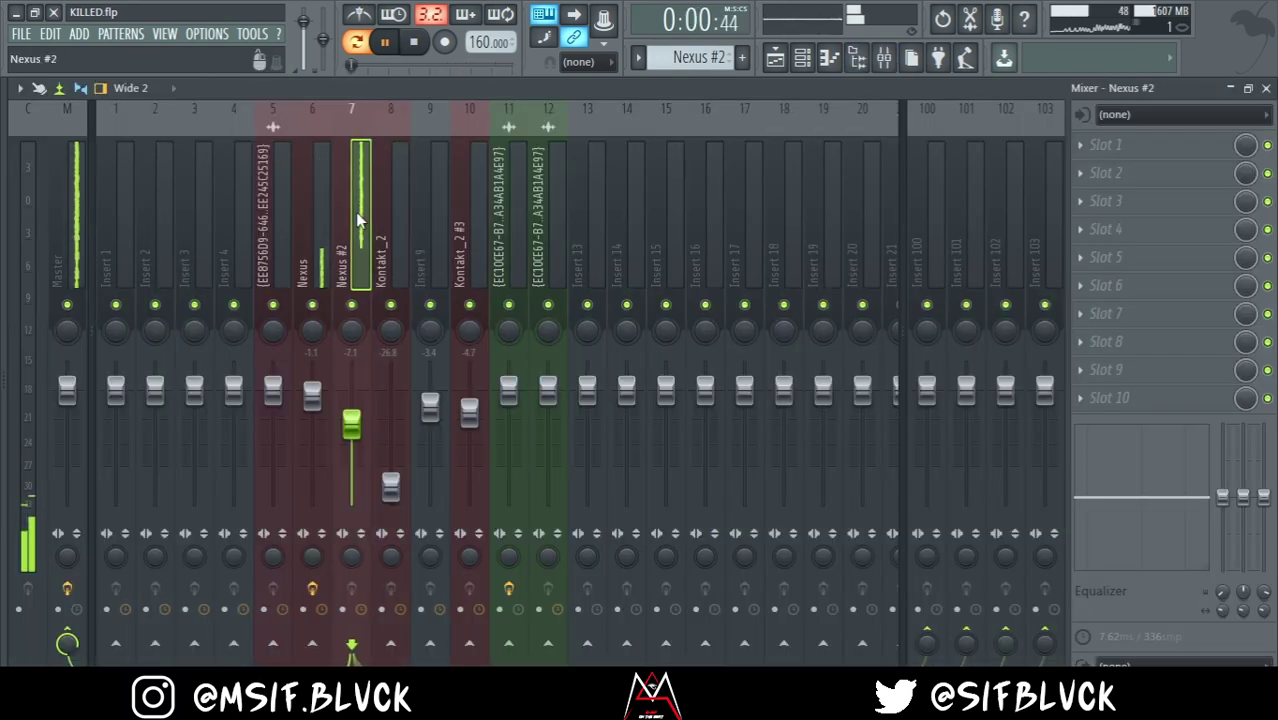
click(1100, 173)
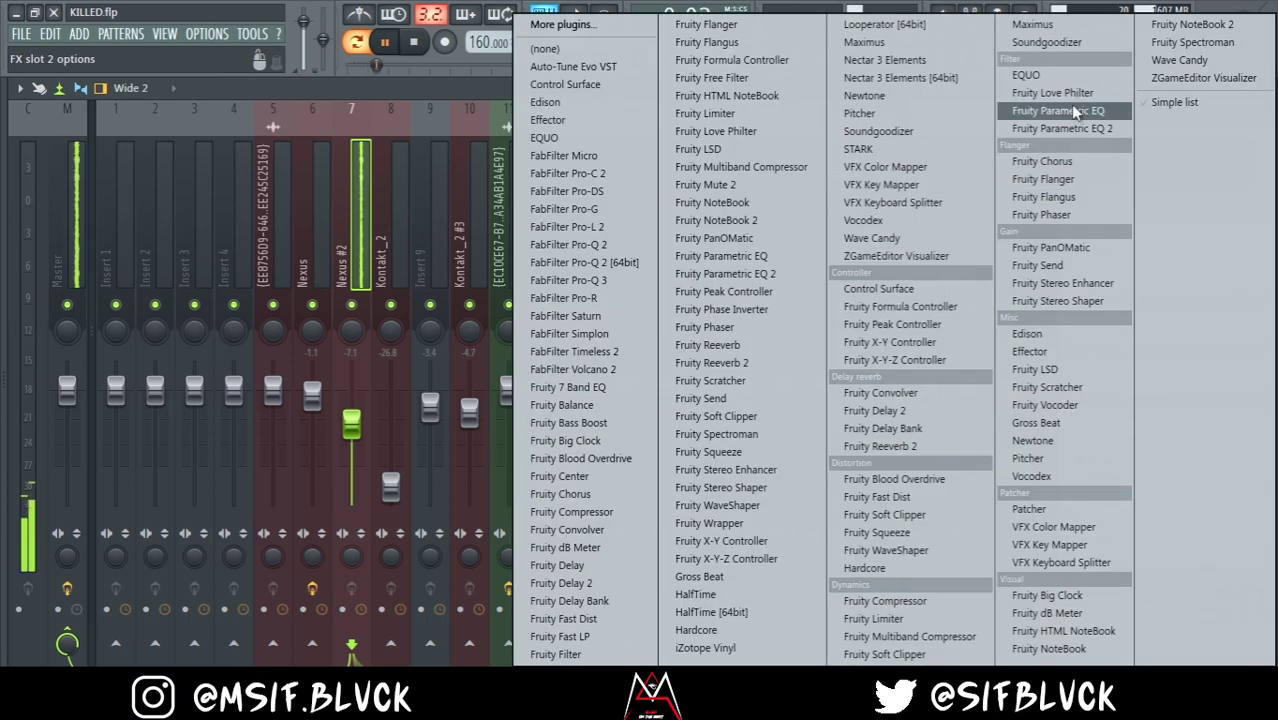
click(1071, 129)
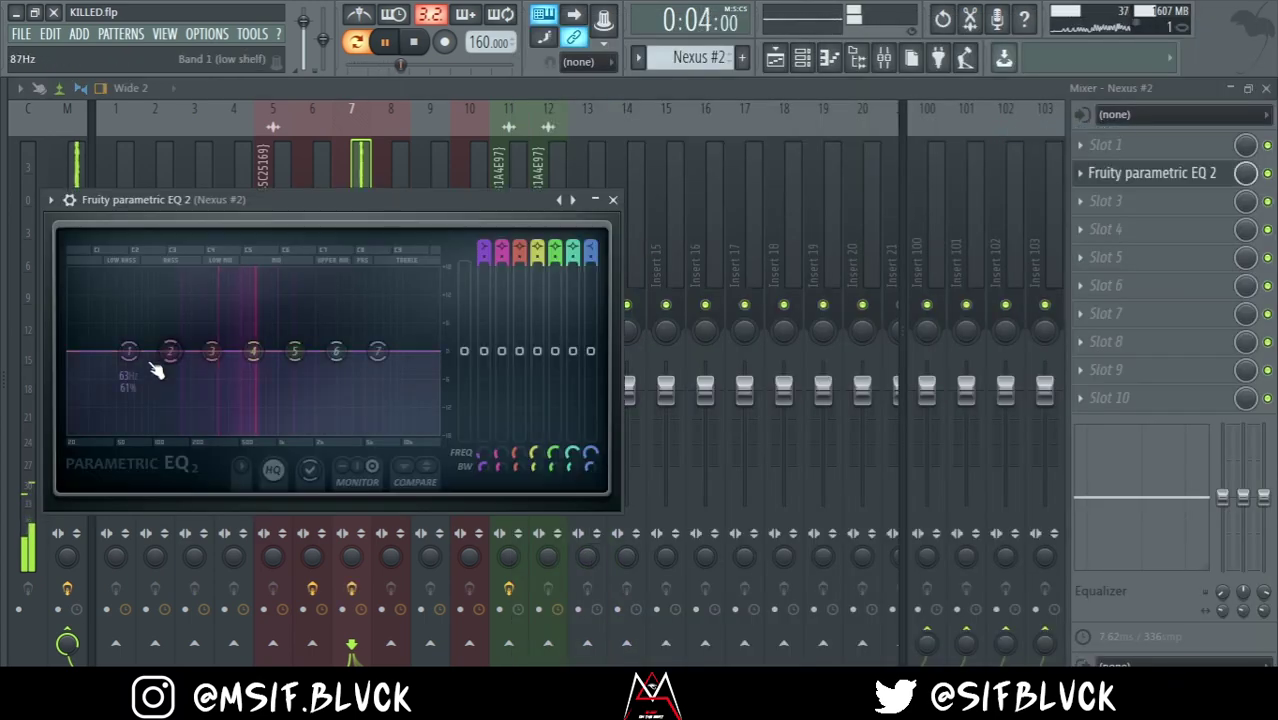
Give band 1 of the Nexus #2 EQ a steep slope and cut the lows fully below about 200 Hz
right_click(130, 353)
mouse_move(158, 418)
click(211, 460)
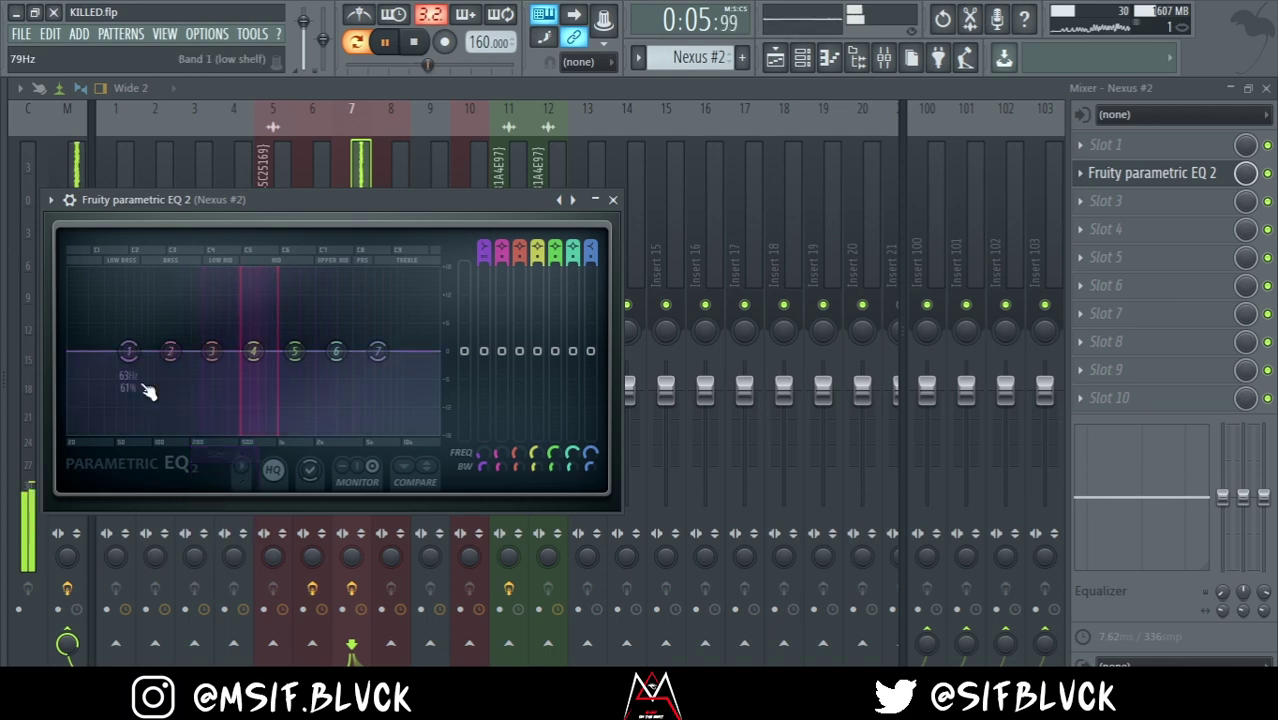
drag(132, 358, 176, 430)
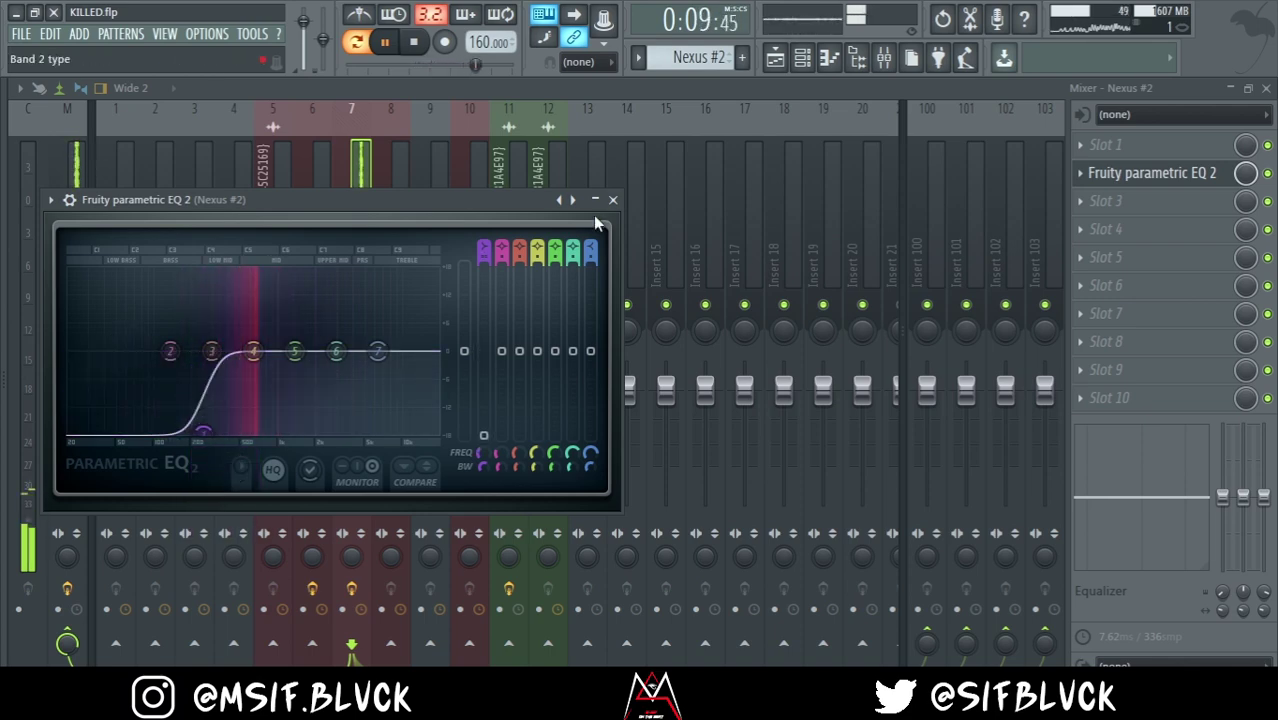
Mute the Nexus #2 channel and open the Kontakt_2 #2 pattern's notes in the piano roll
click(775, 58)
click(810, 58)
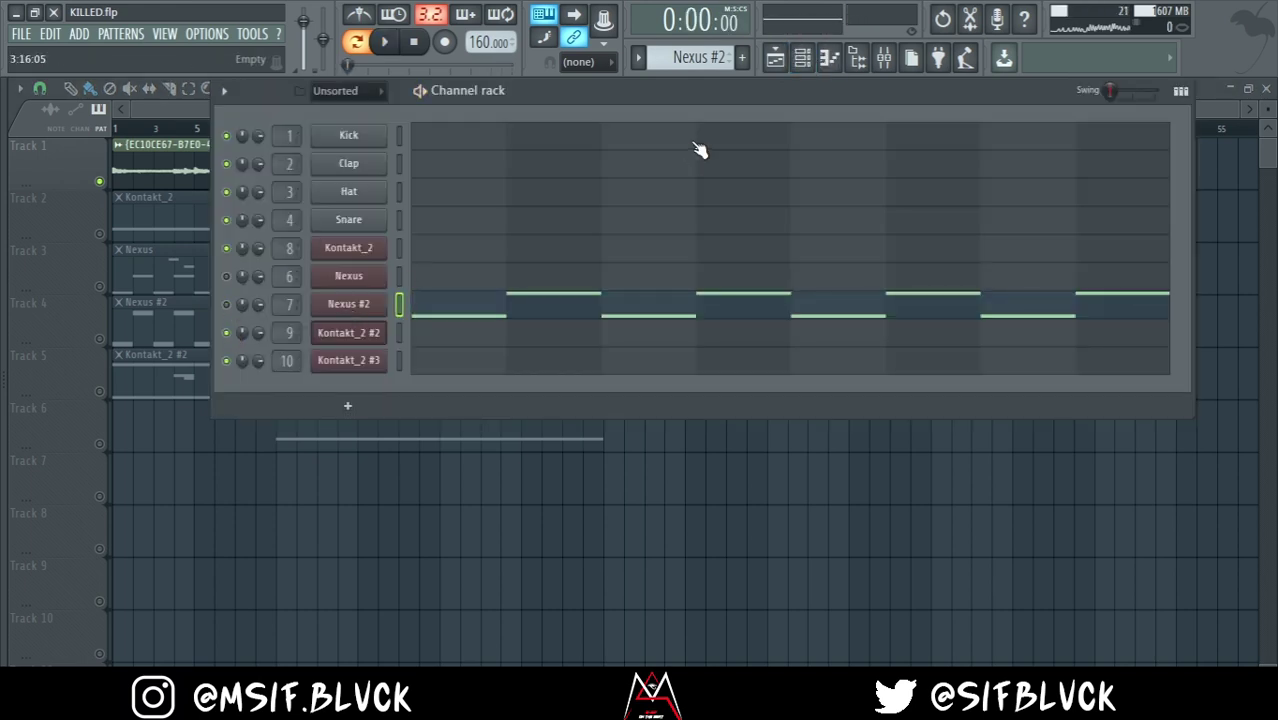
scroll(718, 60, down, 1)
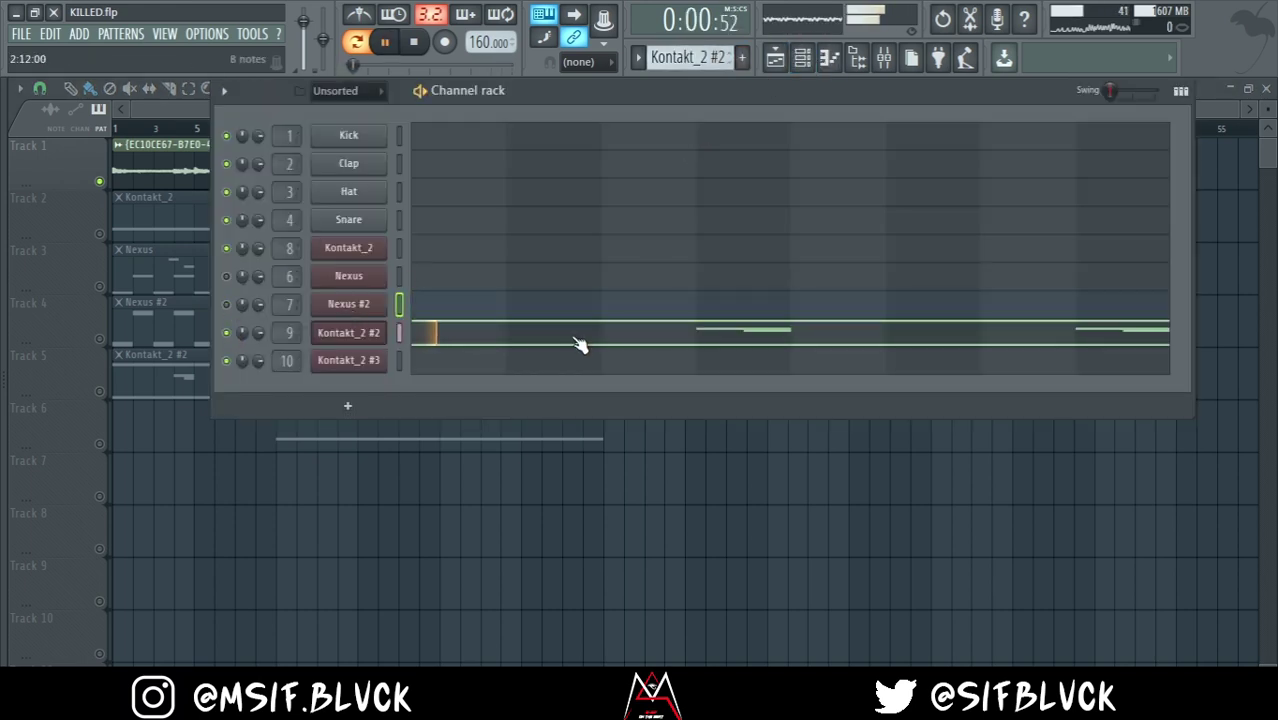
key(space)
click(580, 345)
scroll(577, 339, down, 6)
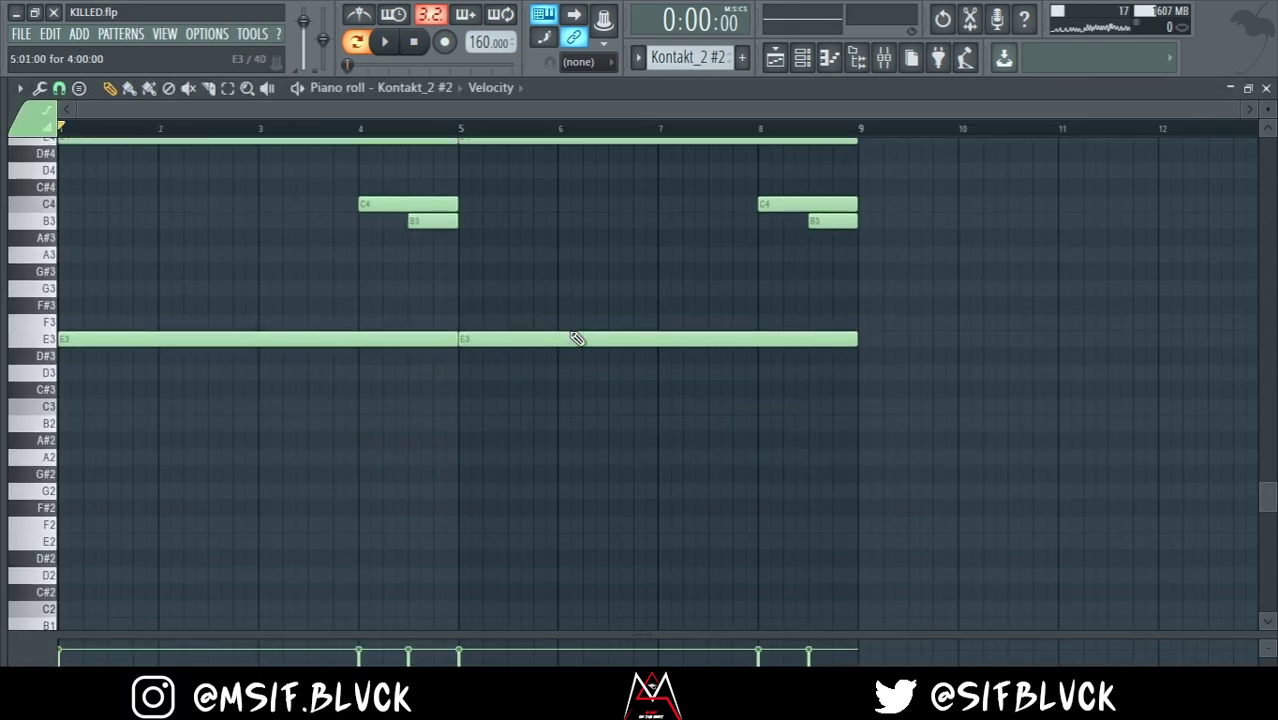
Play the Kontakt_2 #2 pattern and examine all of its notes in the piano roll
key(space)
scroll(577, 339, up, 2)
scroll(577, 339, up, 1)
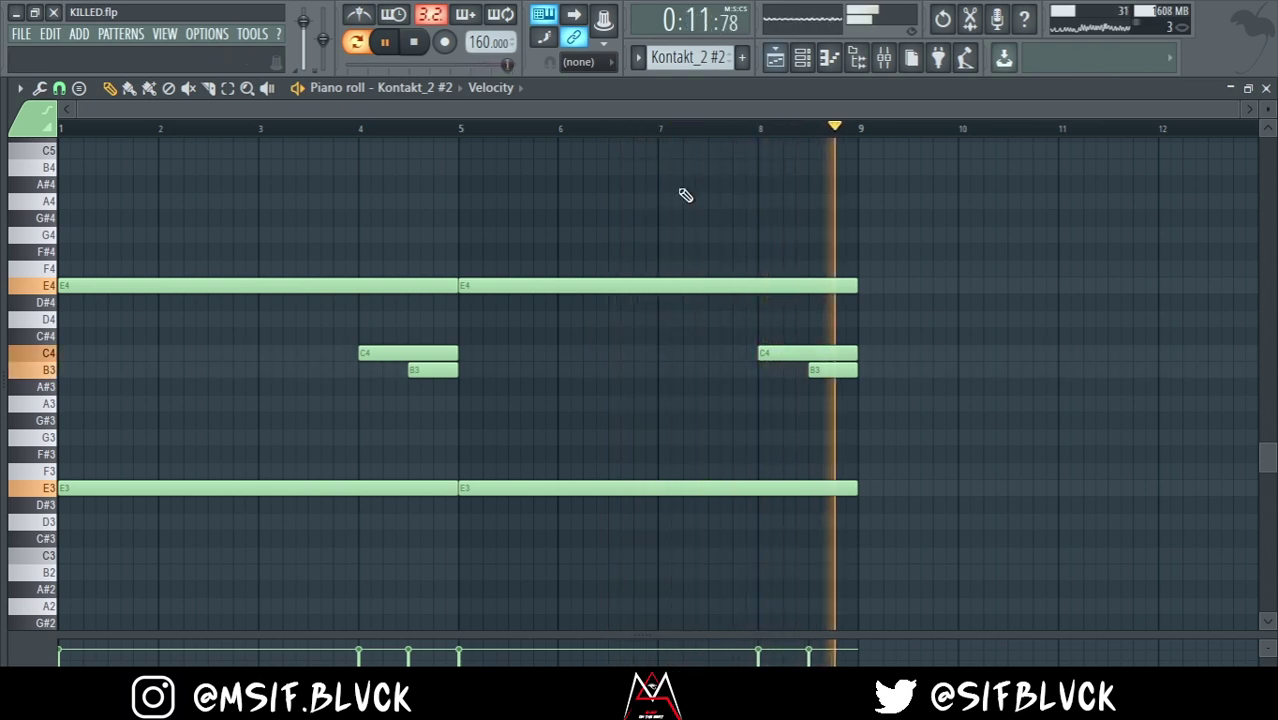
Select mixer track Insert 9, then show the playlist with the Kontakt_2 #3 pattern active
click(884, 57)
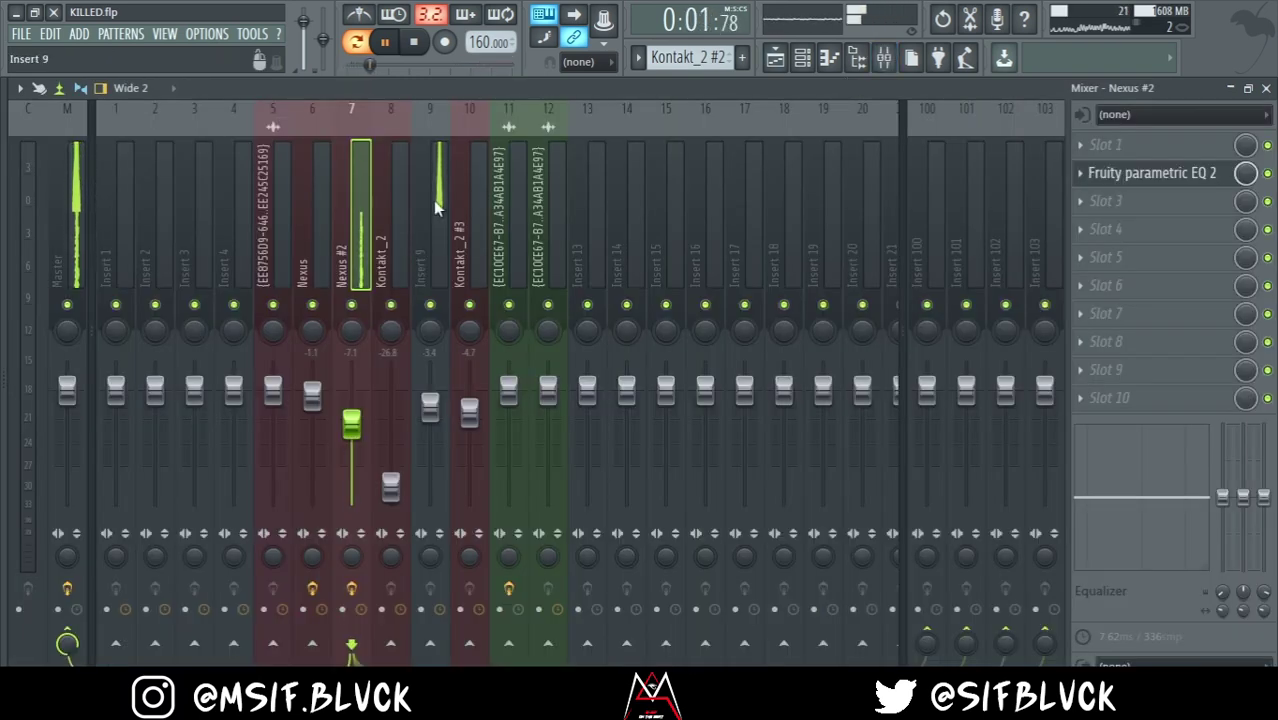
click(435, 207)
key(F5)
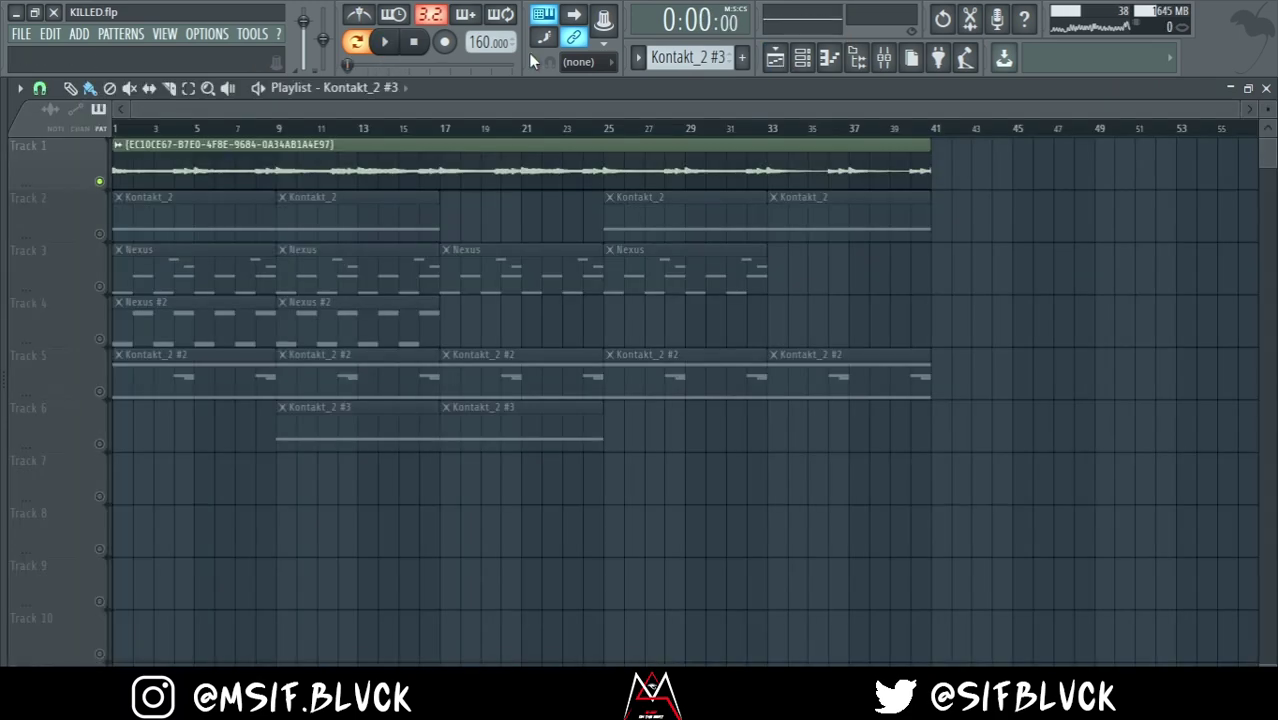
Switch playback to song mode with the metronome off, mute the Kontakt_2 #2 and Kontakt_2 #3 channels, and play the arrangement
key(l)
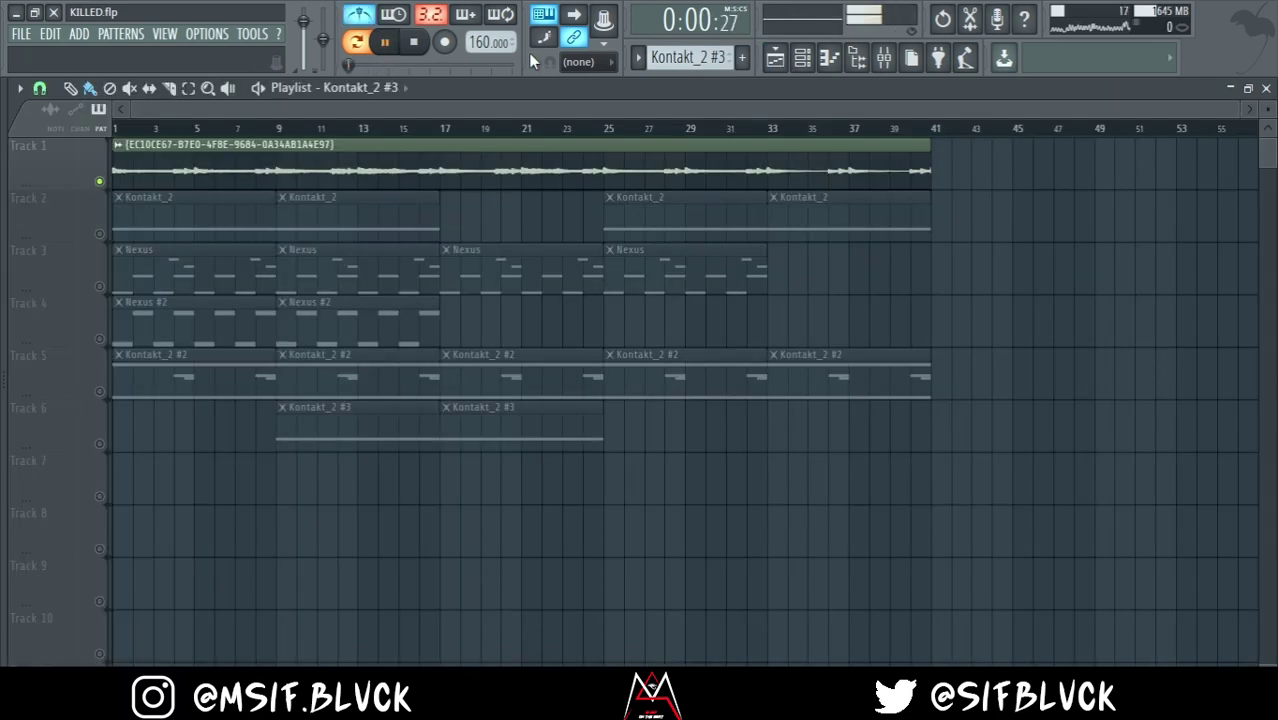
click(362, 13)
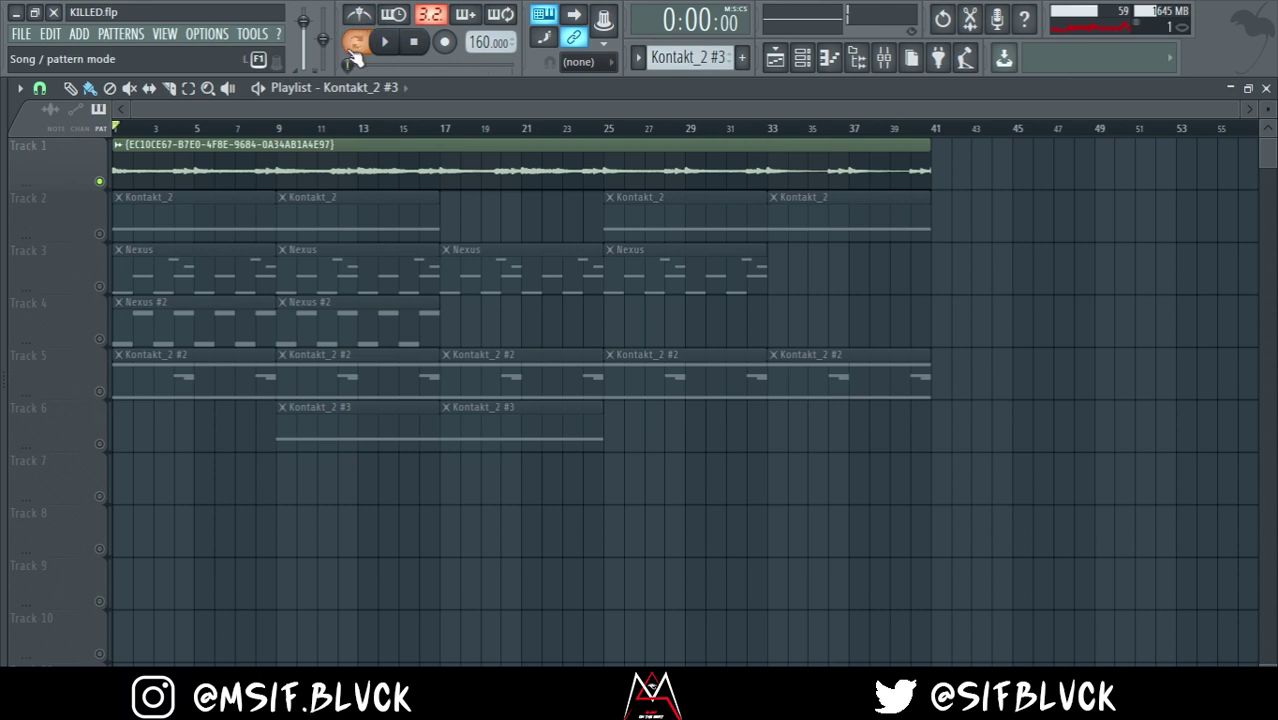
click(803, 58)
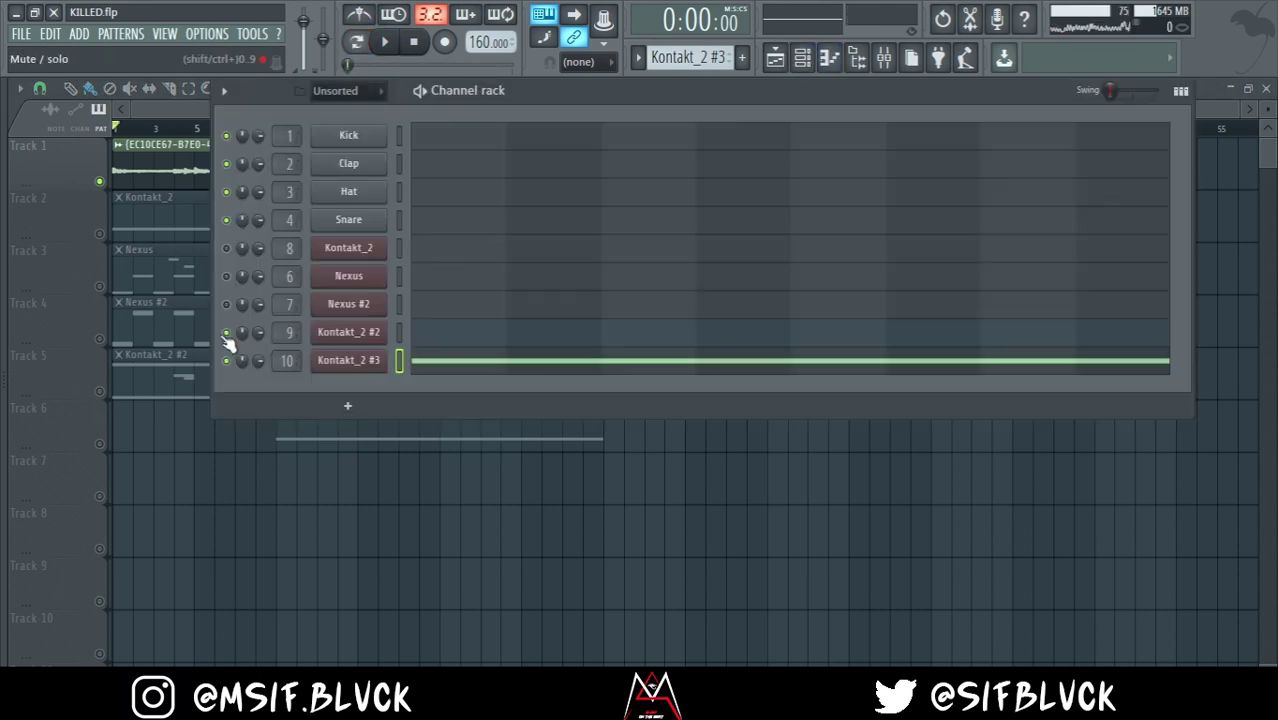
click(198, 108)
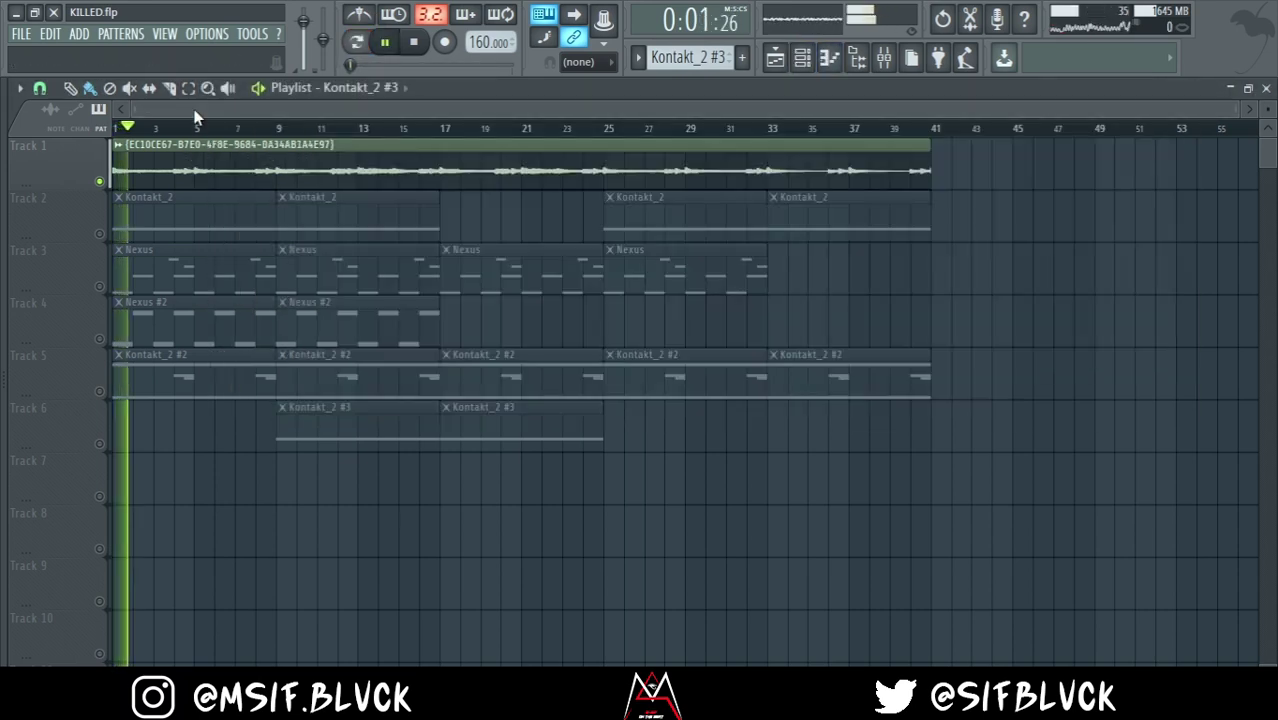
Examine the Fruity parametric EQ 2 and iZotope Vinyl effects on the Track 1 audio clip's mixer insert
double_click(847, 151)
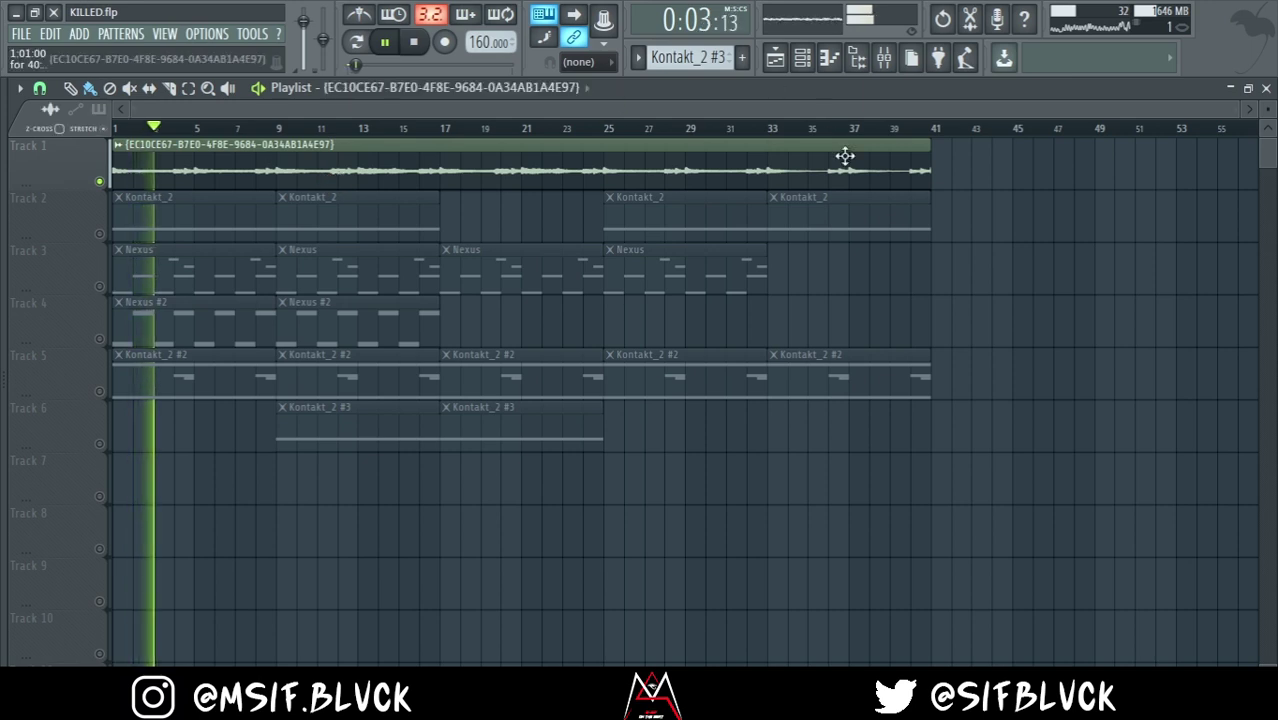
click(858, 57)
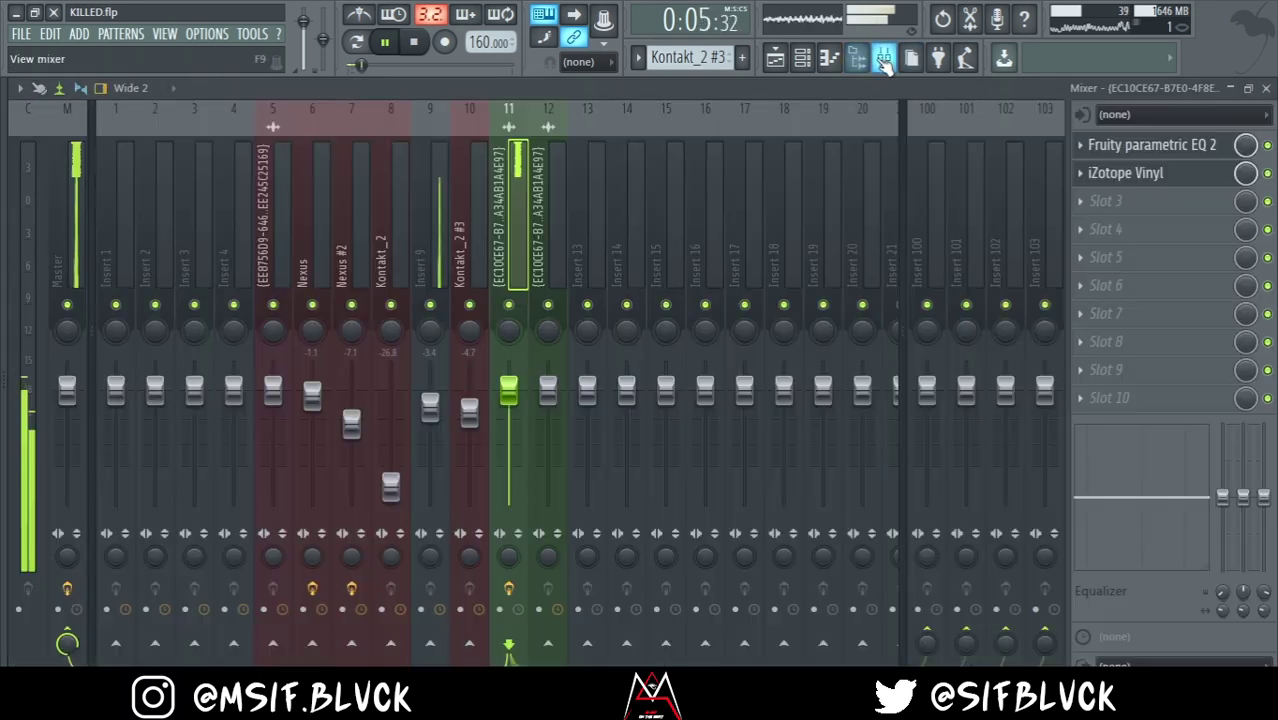
click(1150, 155)
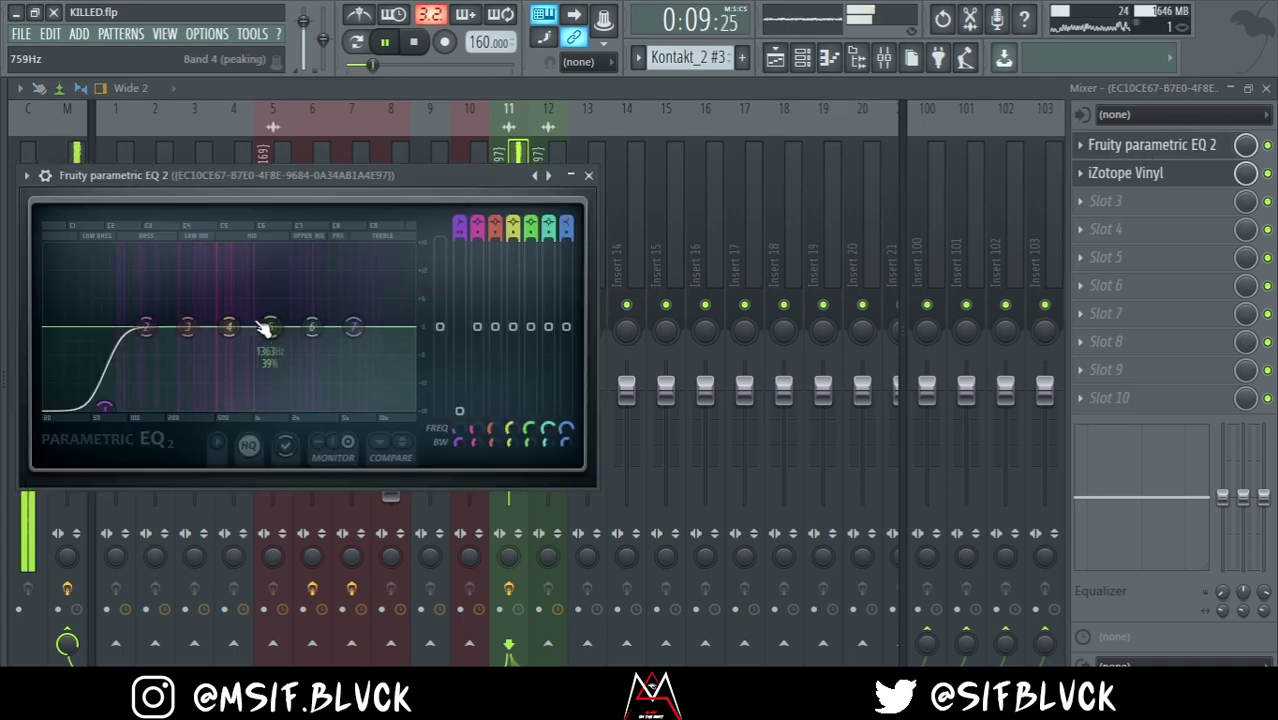
scroll(102, 408, up, 3)
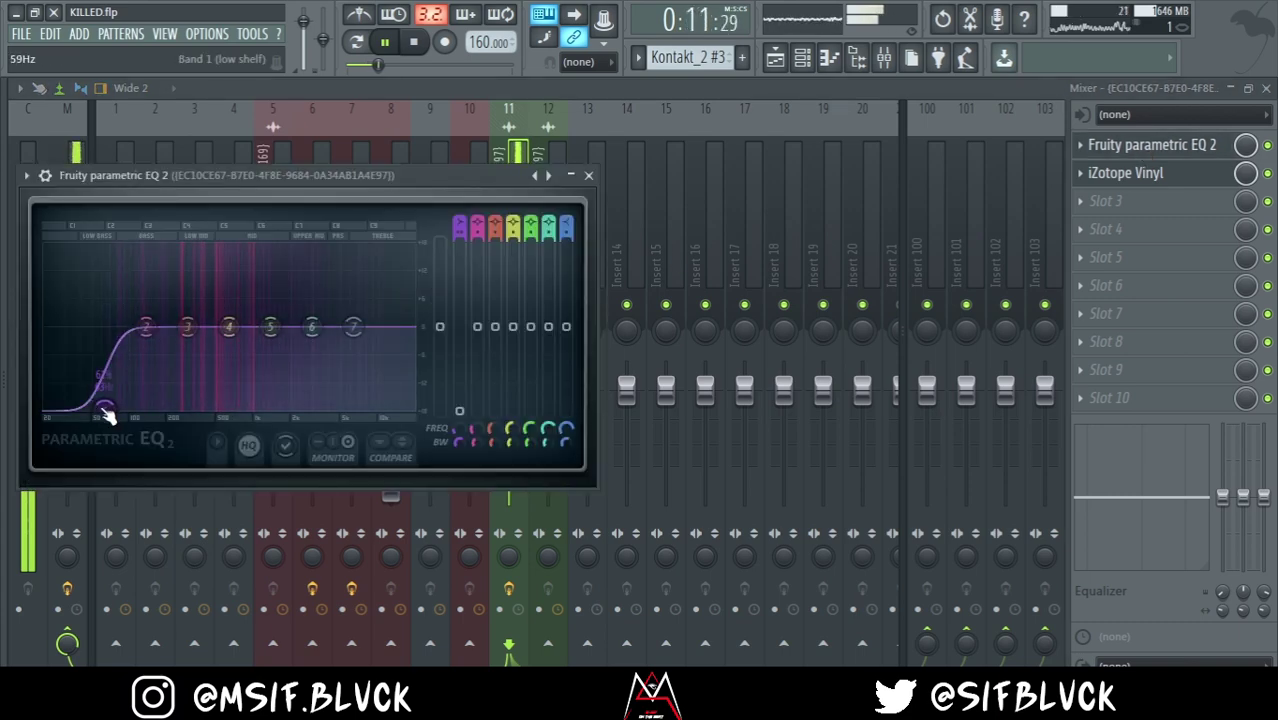
click(1160, 176)
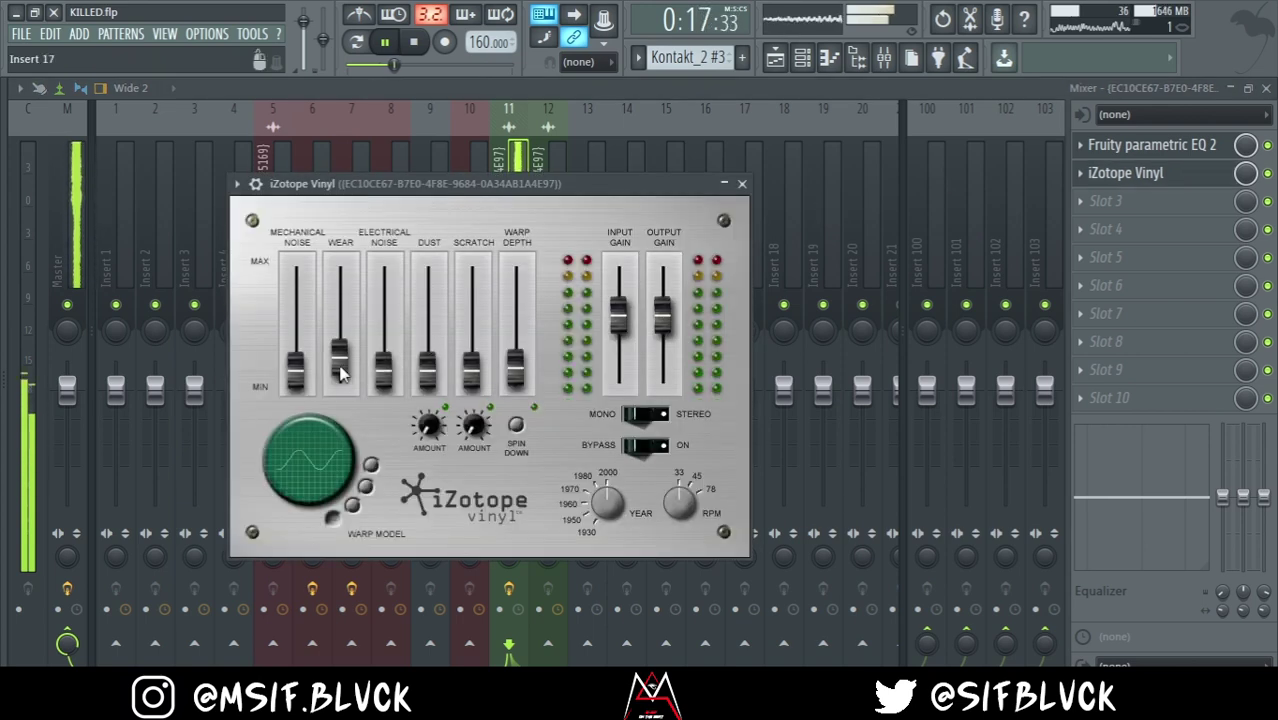
click(1046, 88)
Create a new empty pattern from the playlist view and name it Drums
click(772, 60)
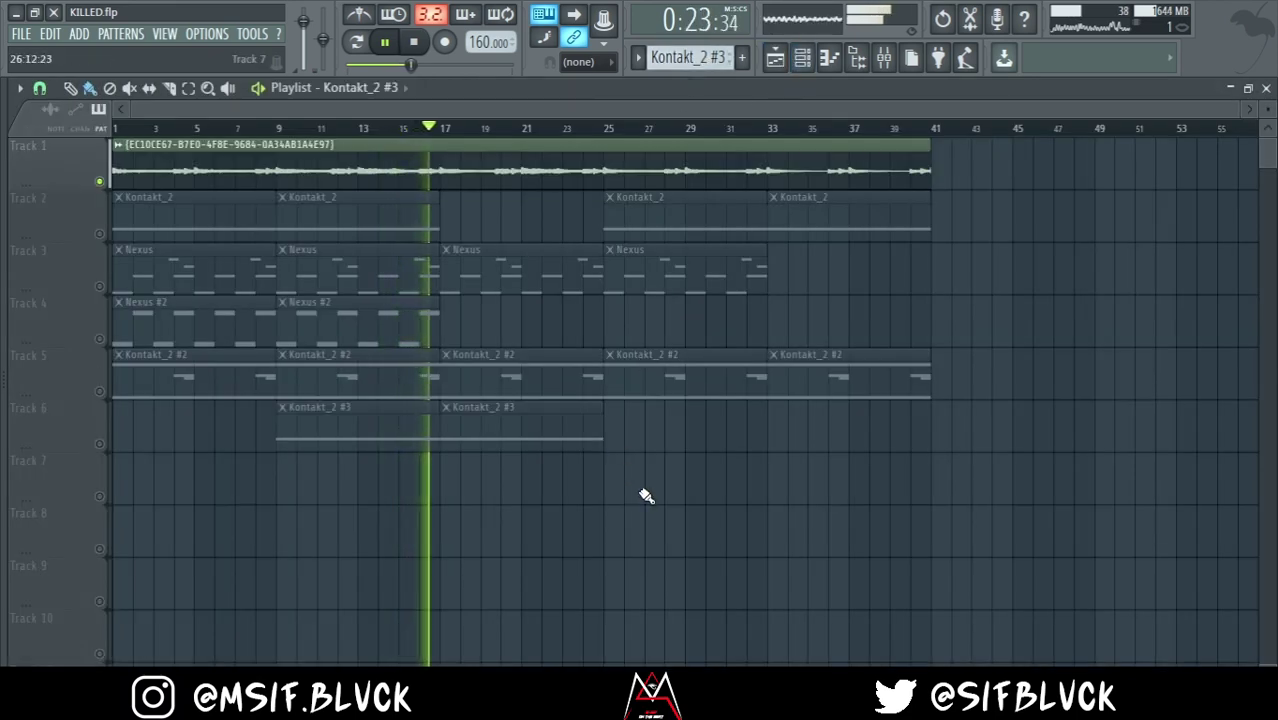
click(637, 58)
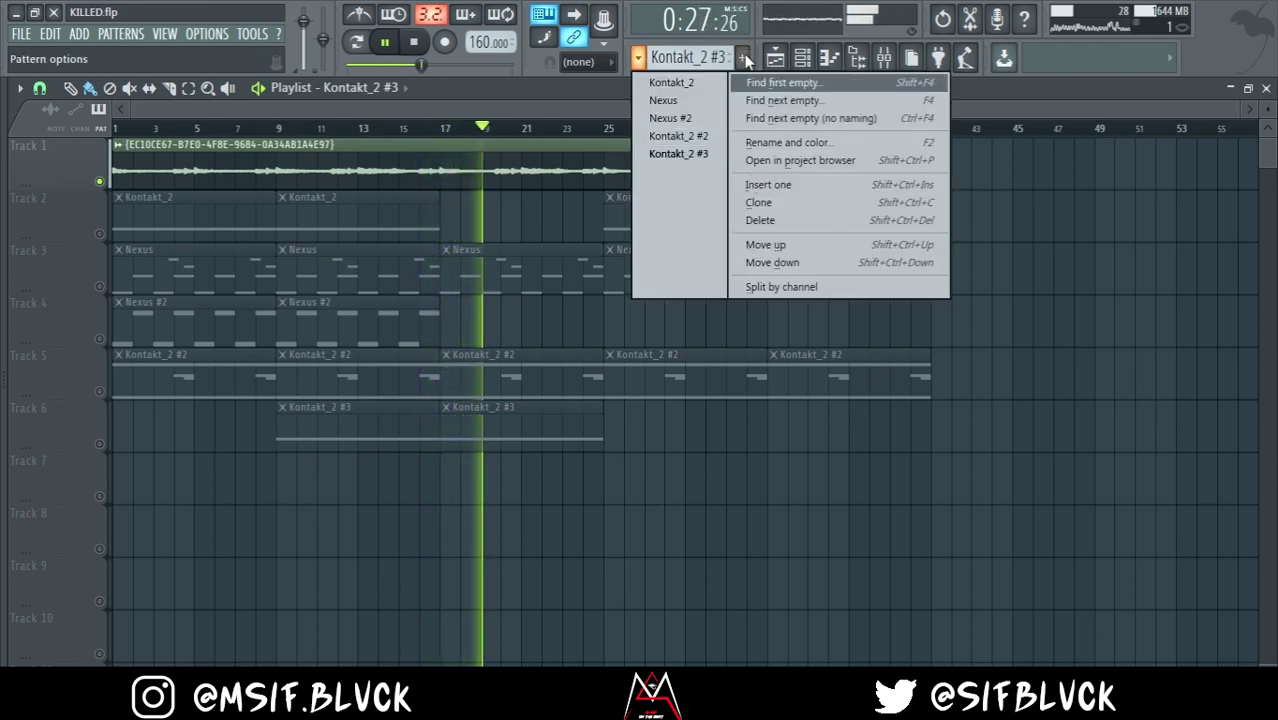
click(747, 83)
click(745, 80)
click(768, 148)
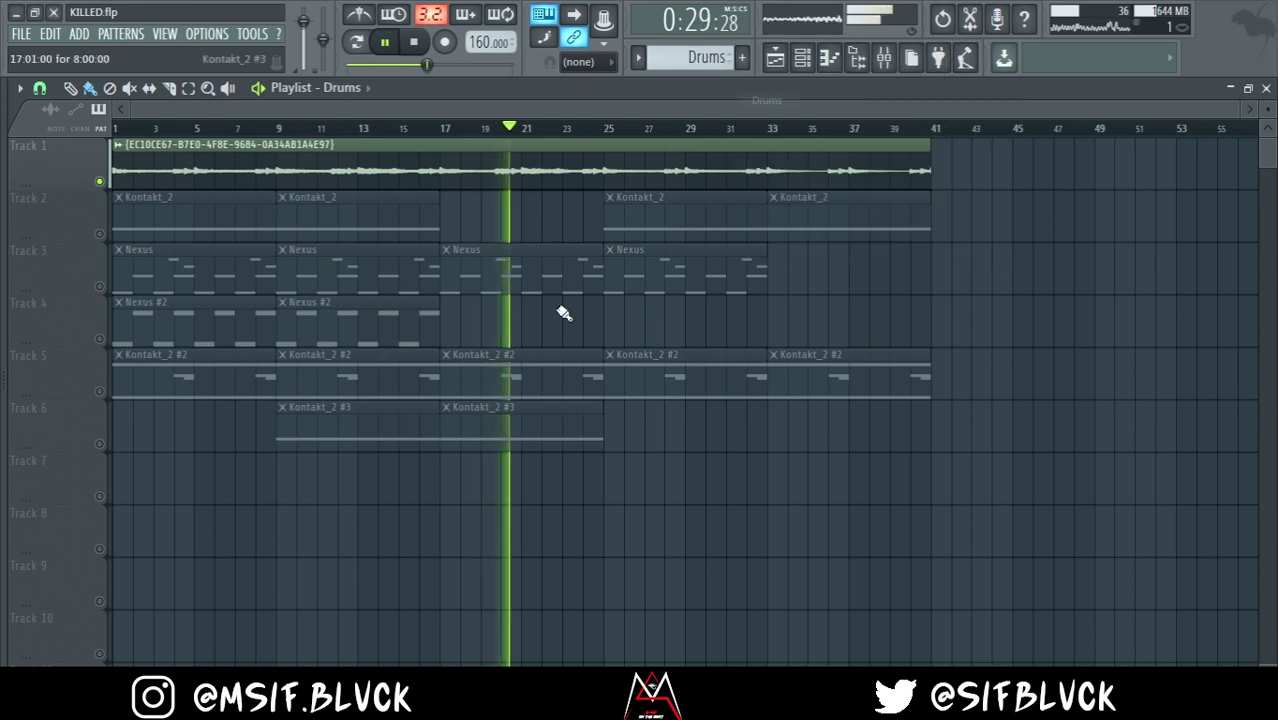
Place three consecutive 8-bar Drums clips on Track 7, starting at bar 1
click(170, 478)
drag(163, 479, 442, 466)
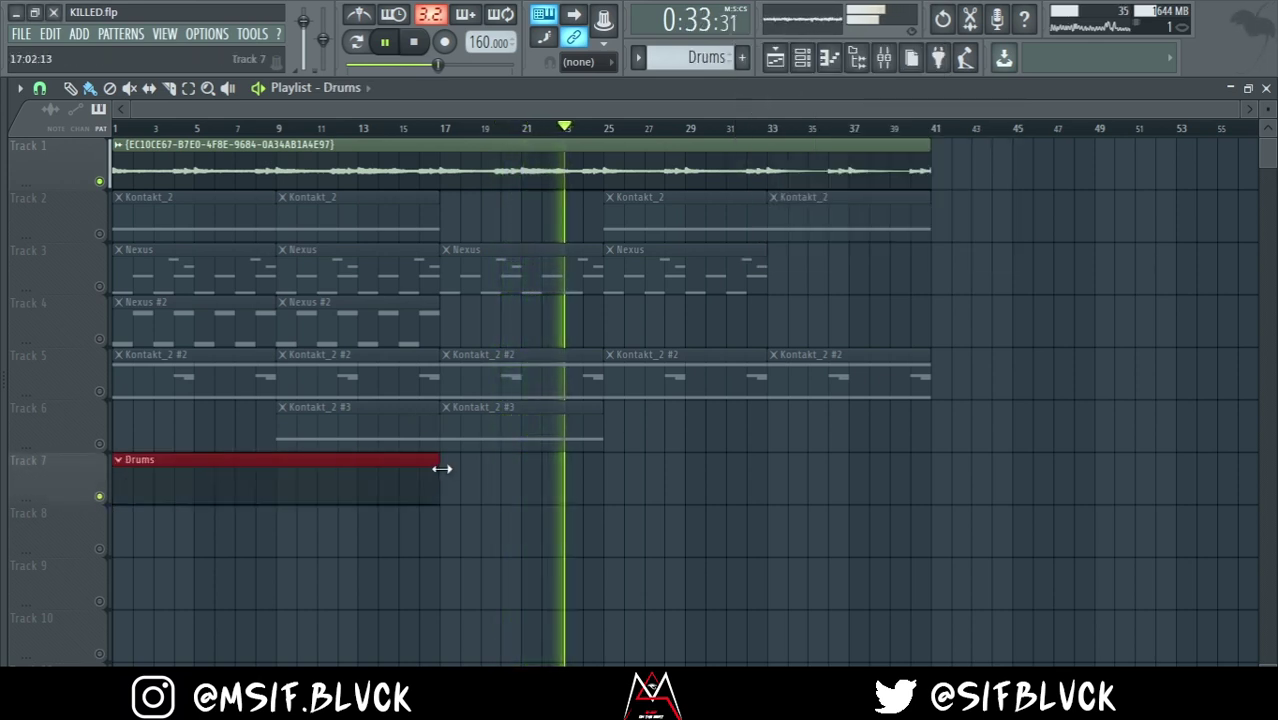
key(ctrl+b)
key(ctrl+b)
key(ctrl+b)
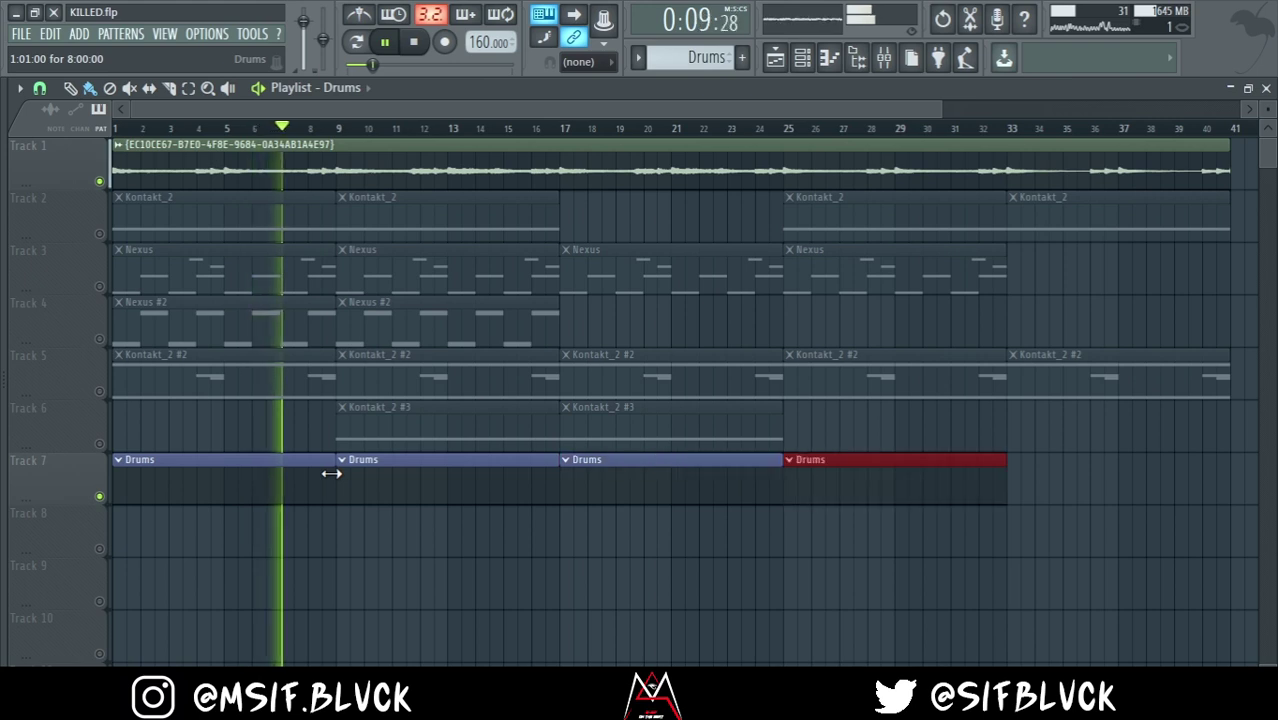
ctrl+scroll(331, 471, down, 2)
right_click(687, 479)
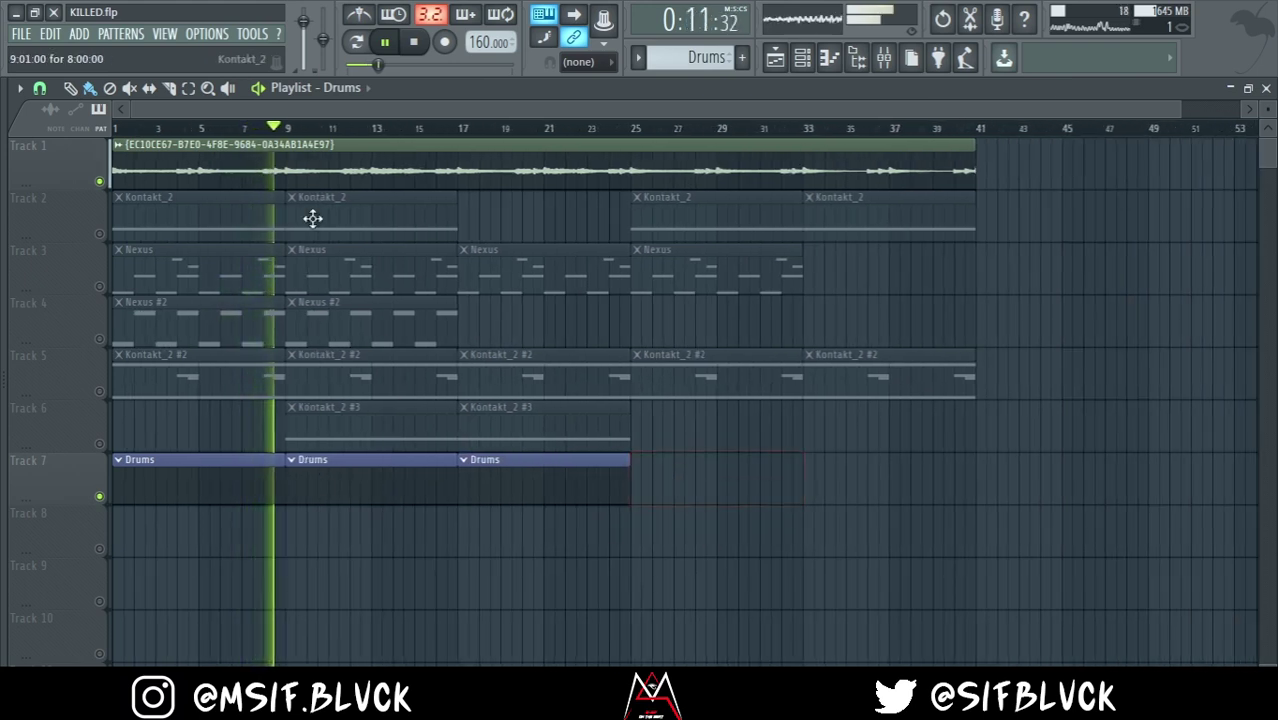
Select the first eight bars of the playlist as the loop range and pause playback
click(278, 129)
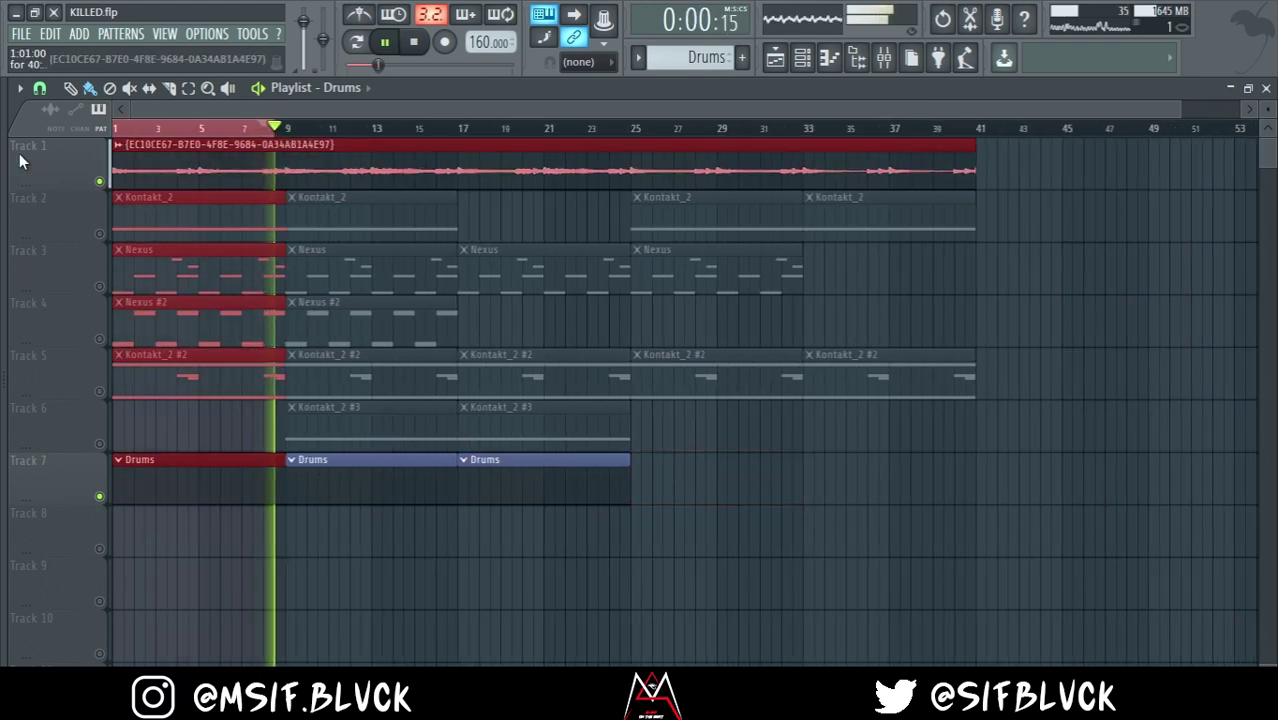
ctrl+scroll(283, 137, up, 4)
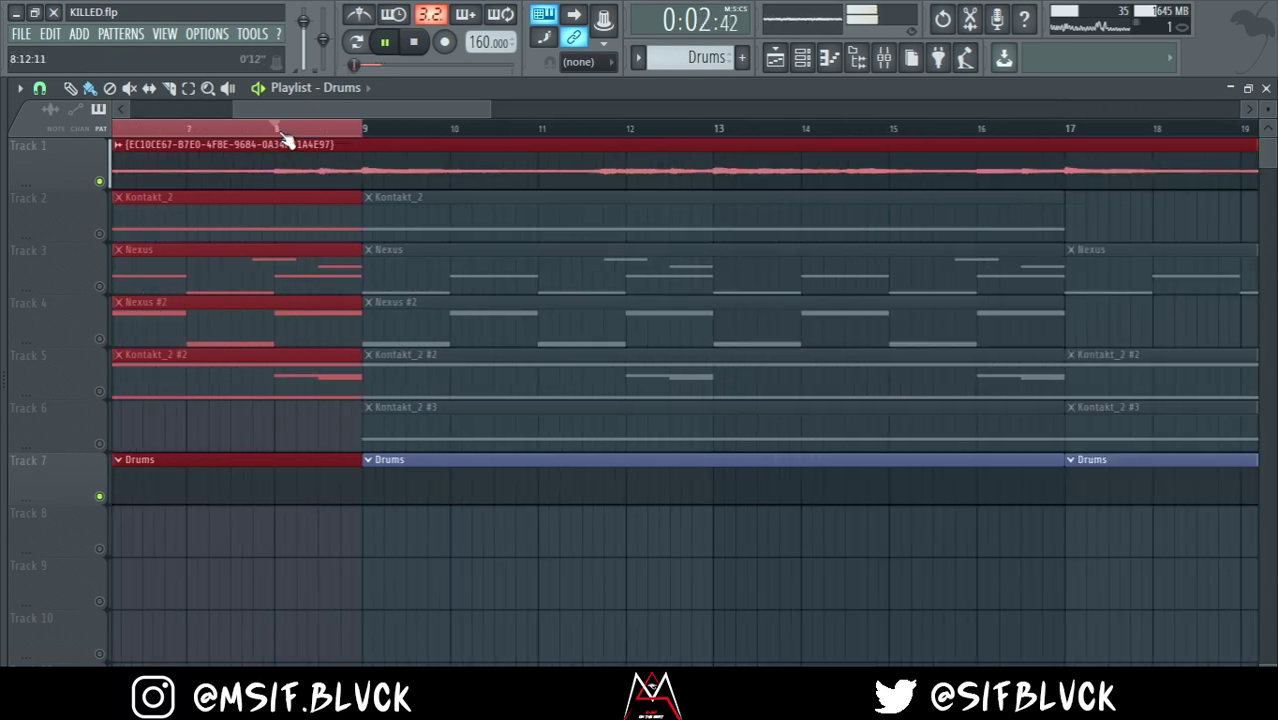
ctrl+scroll(285, 140, down, 3)
key(space)
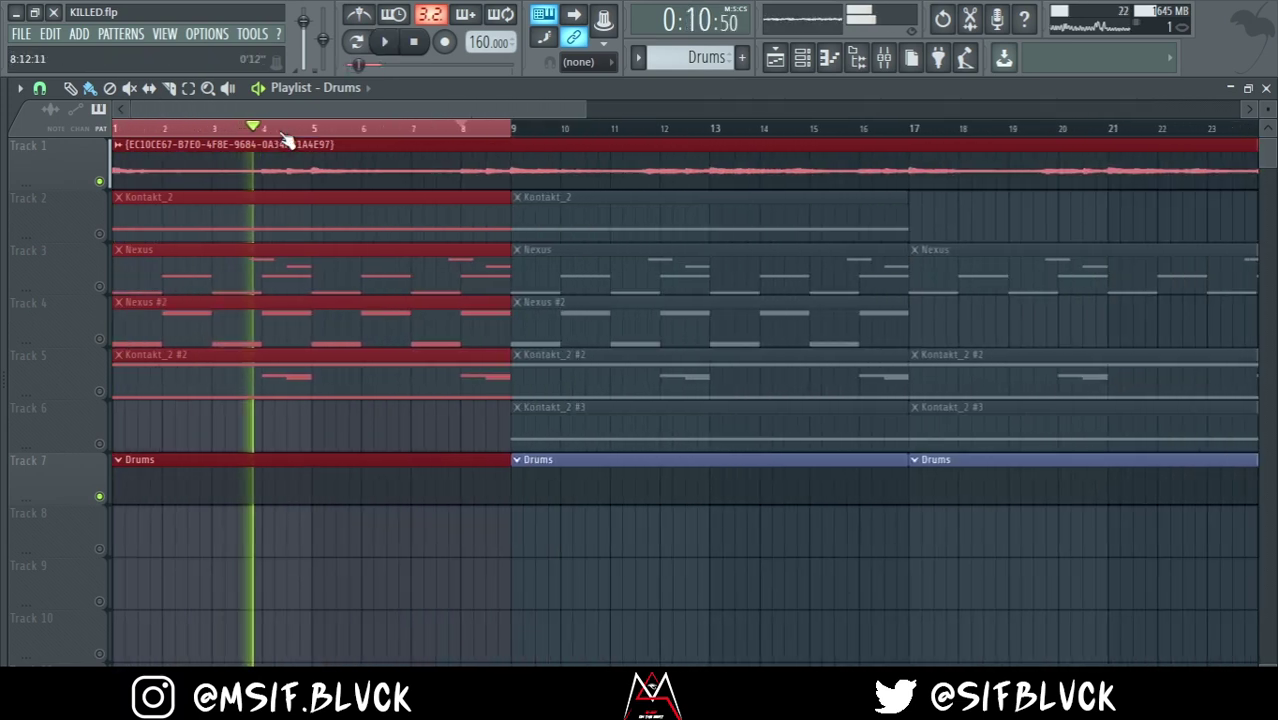
Look at the sample settings of the Track 1 audio clip, then resume playback of the loop
double_click(283, 167)
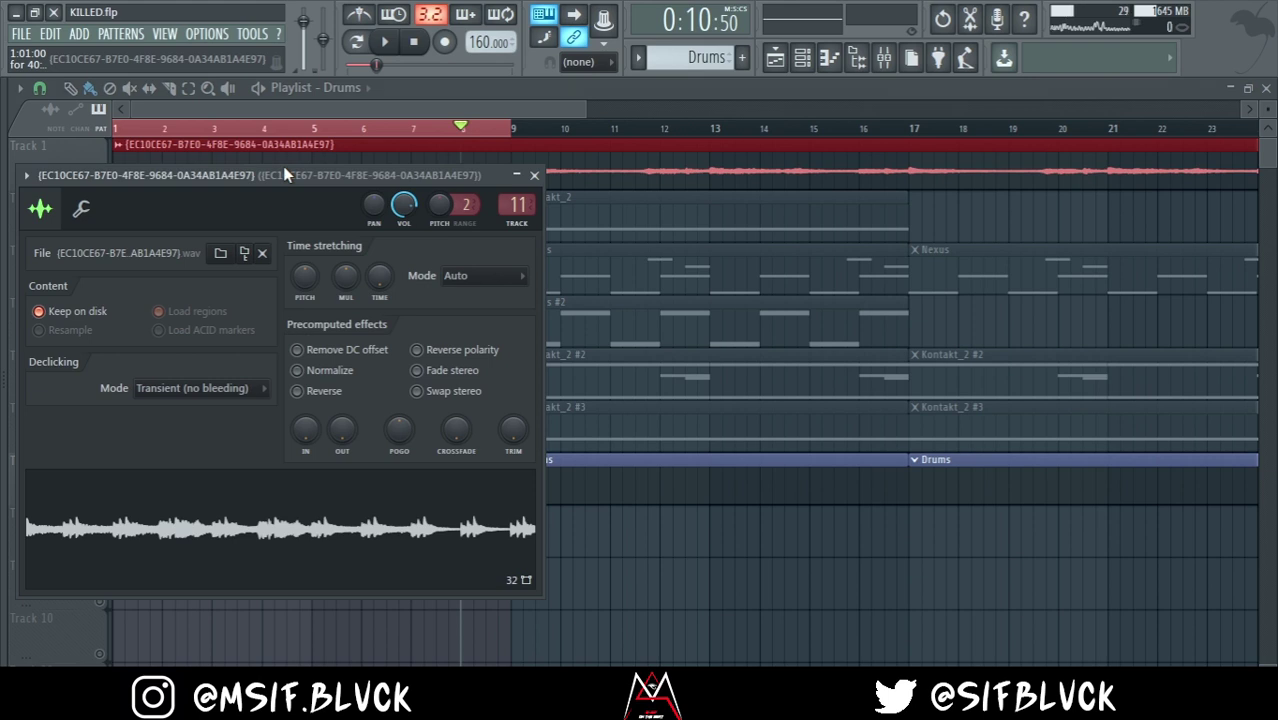
click(345, 103)
key(space)
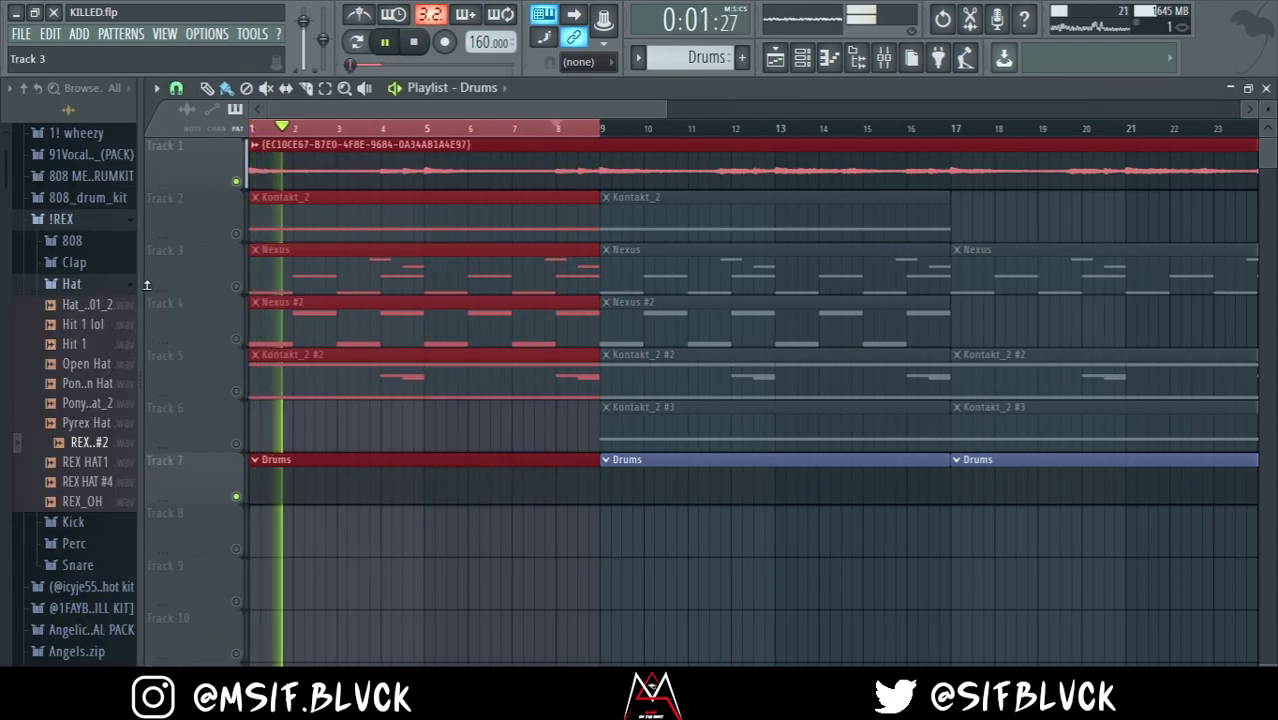
Widen the browser, find the M-SIF THE GOAT drum kit and expand its folder
drag(138, 286, 258, 292)
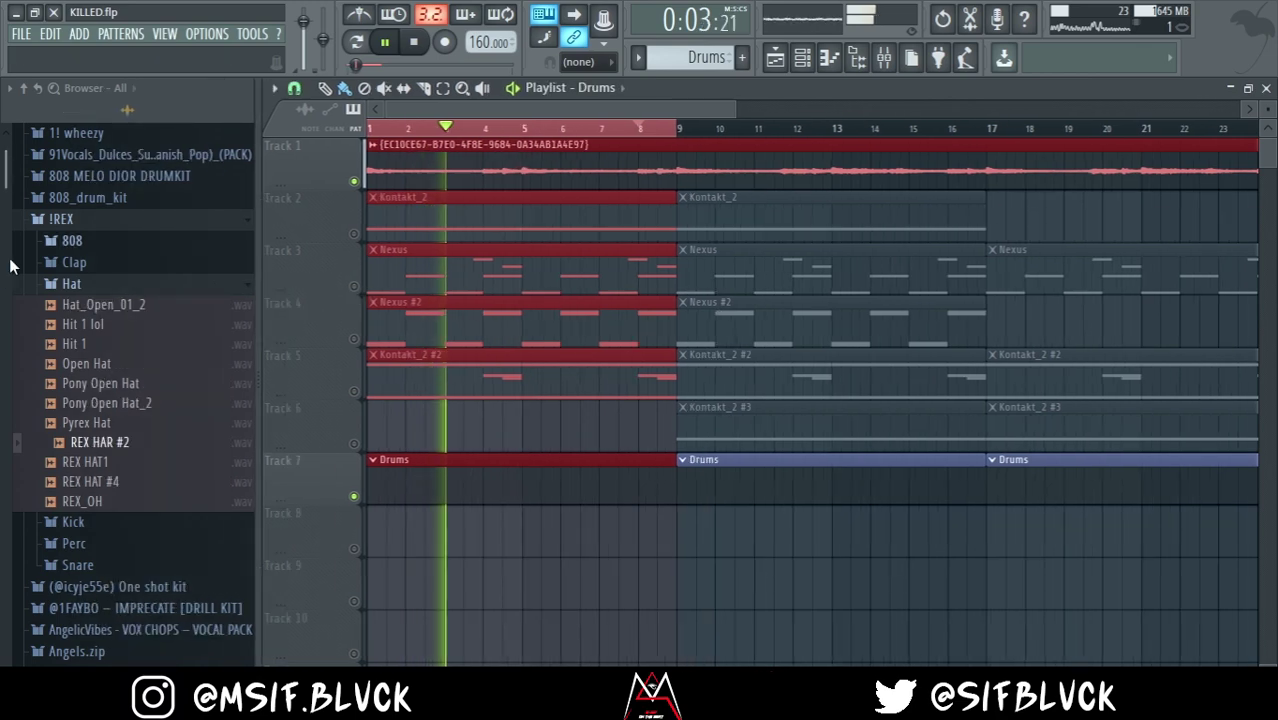
drag(4, 216, 6, 405)
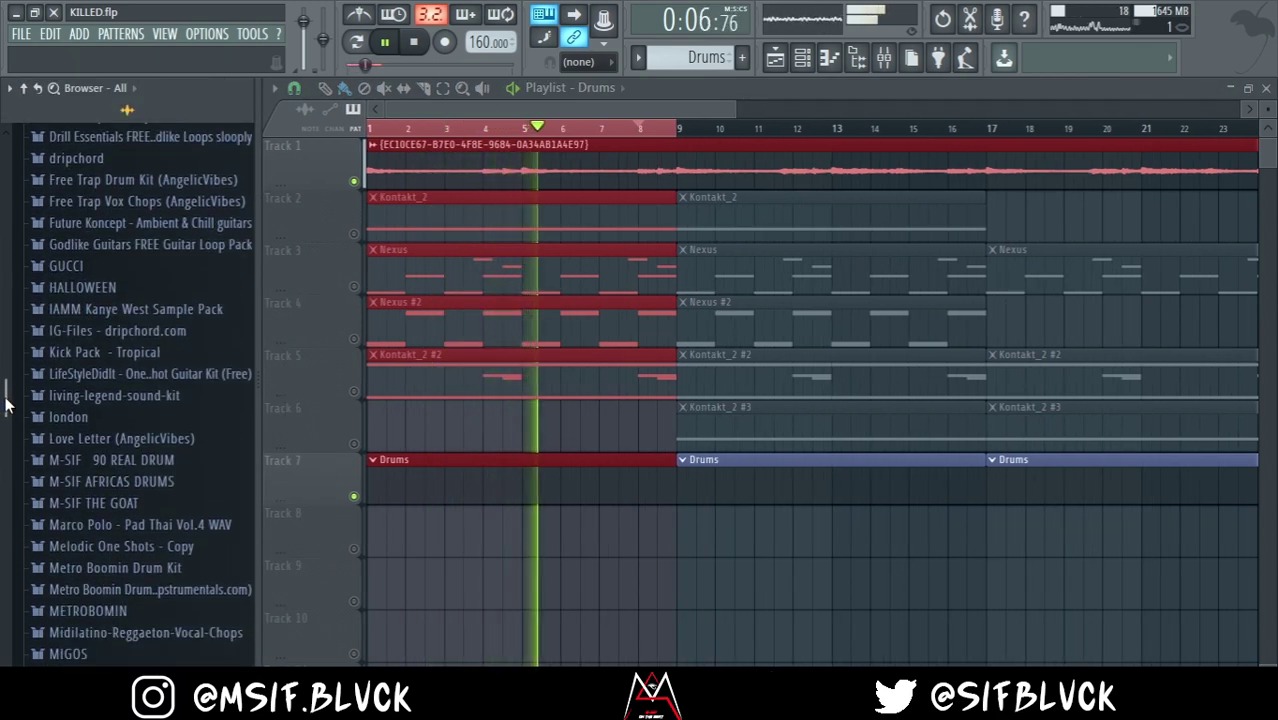
click(128, 503)
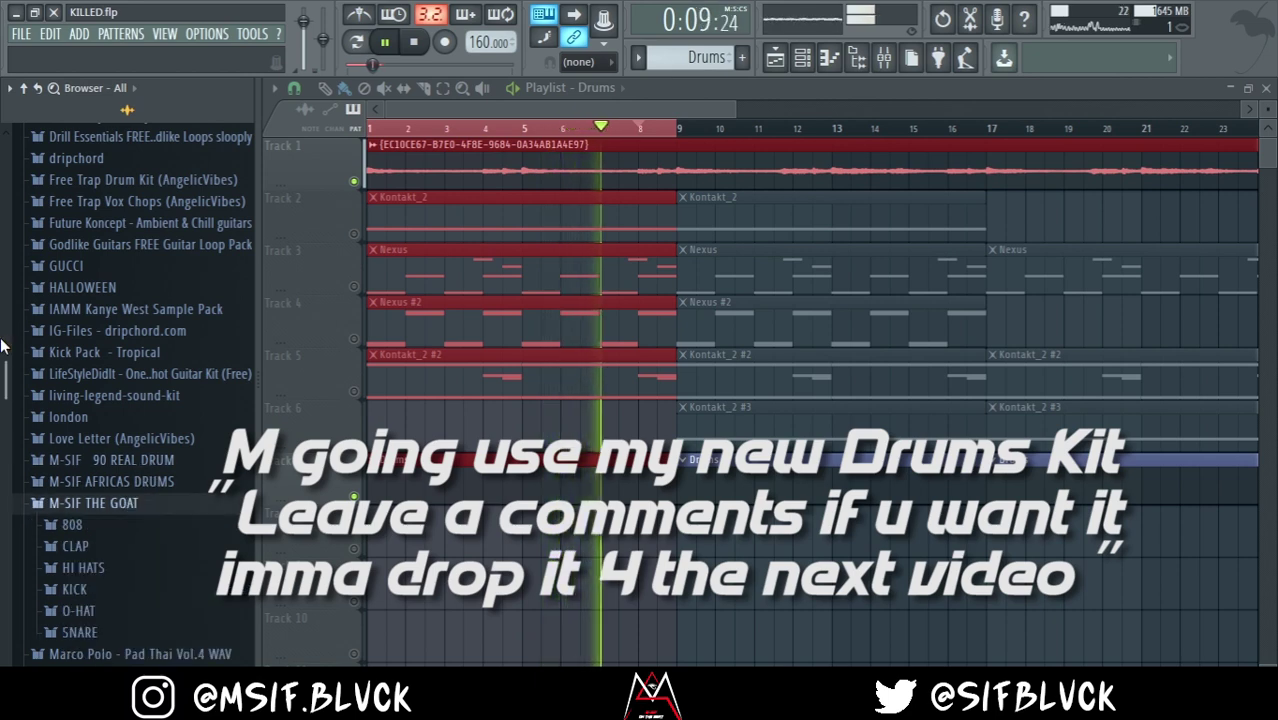
drag(5, 370, 4, 452)
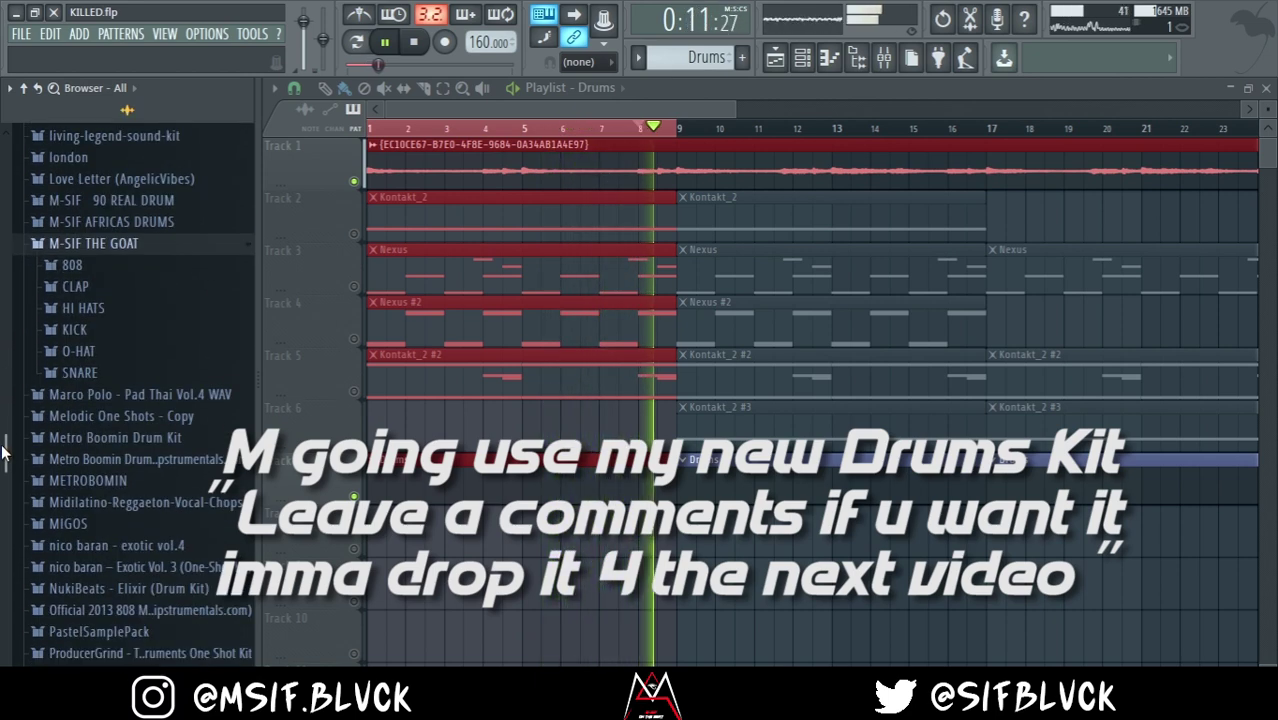
Audition the samples in the kit's CLAP folder over the looping melody, ending with CLAP 4
click(118, 286)
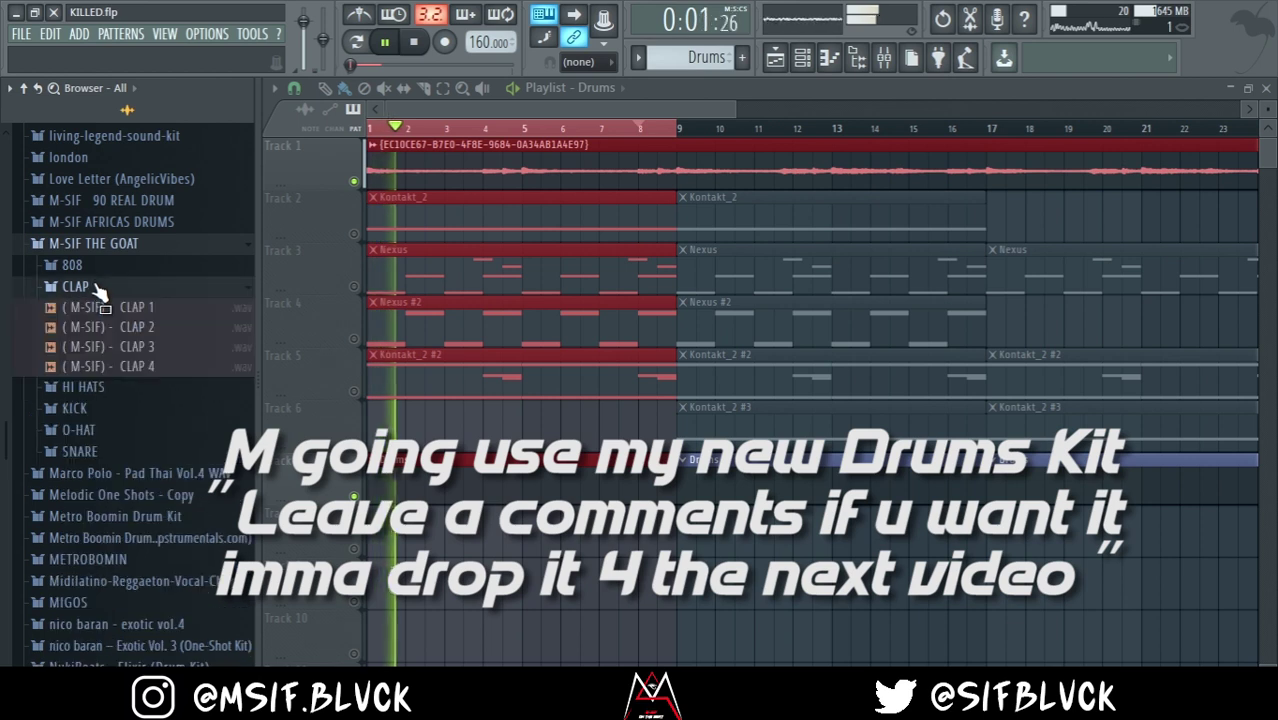
click(113, 329)
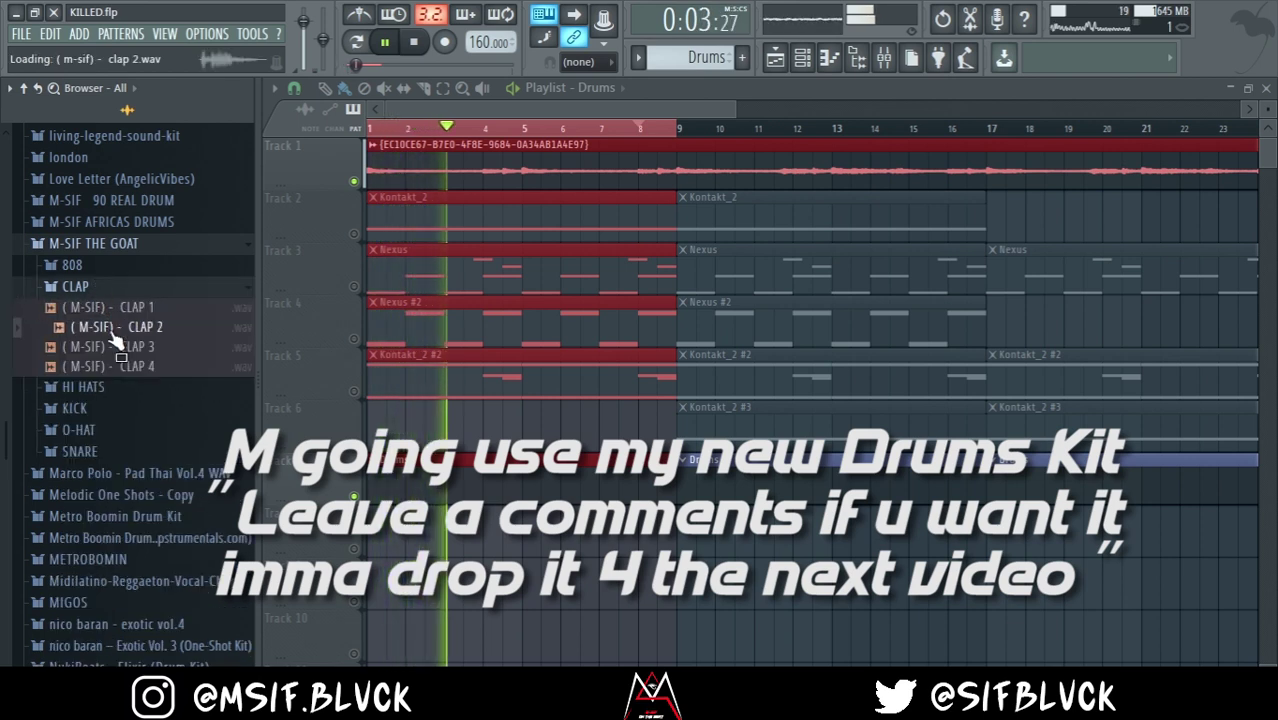
click(113, 347)
click(113, 367)
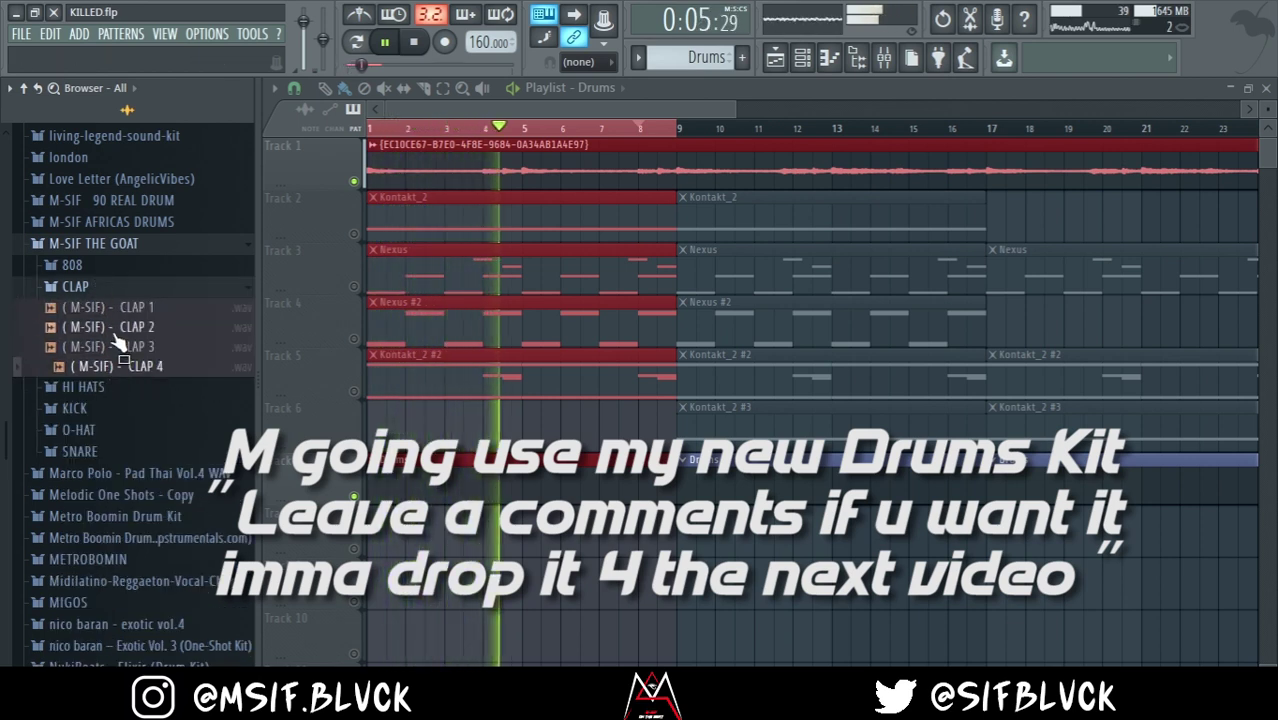
key(Up)
key(Up)
key(Up)
click(128, 367)
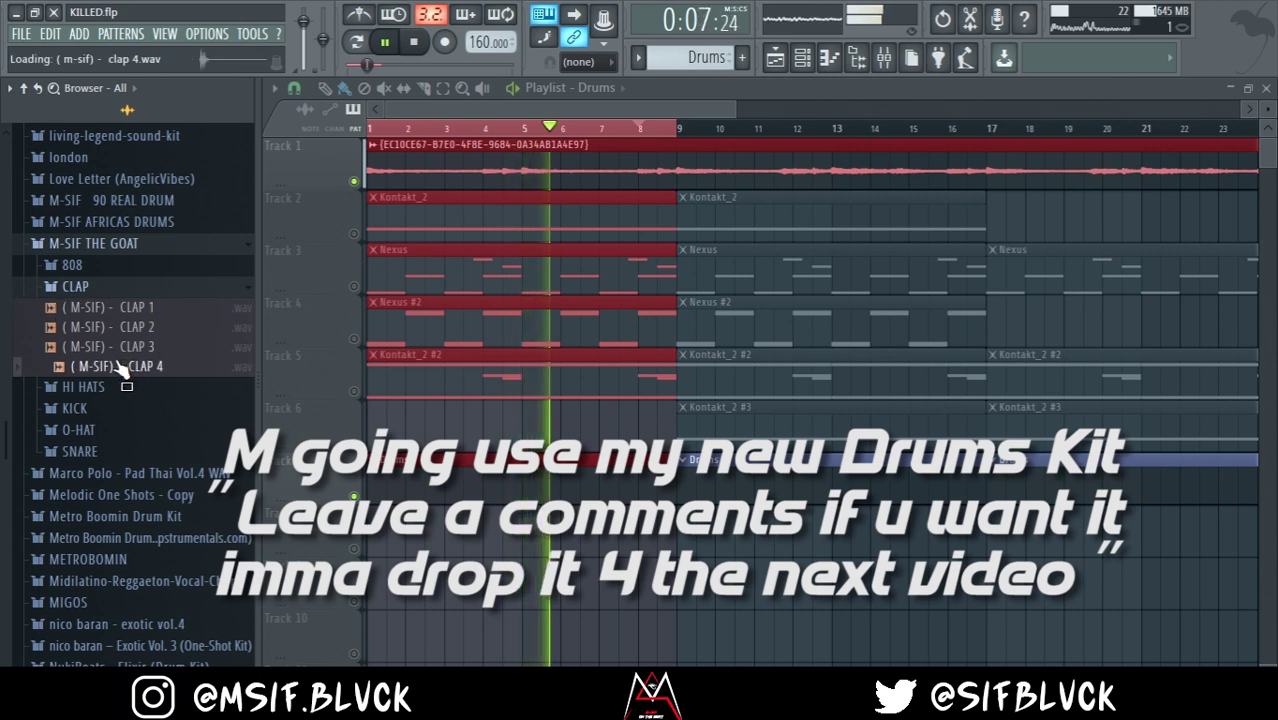
Show the Unsorted channels in the channel rack, stop playback and replace the Snare channel's sample with CLAP 4
click(856, 57)
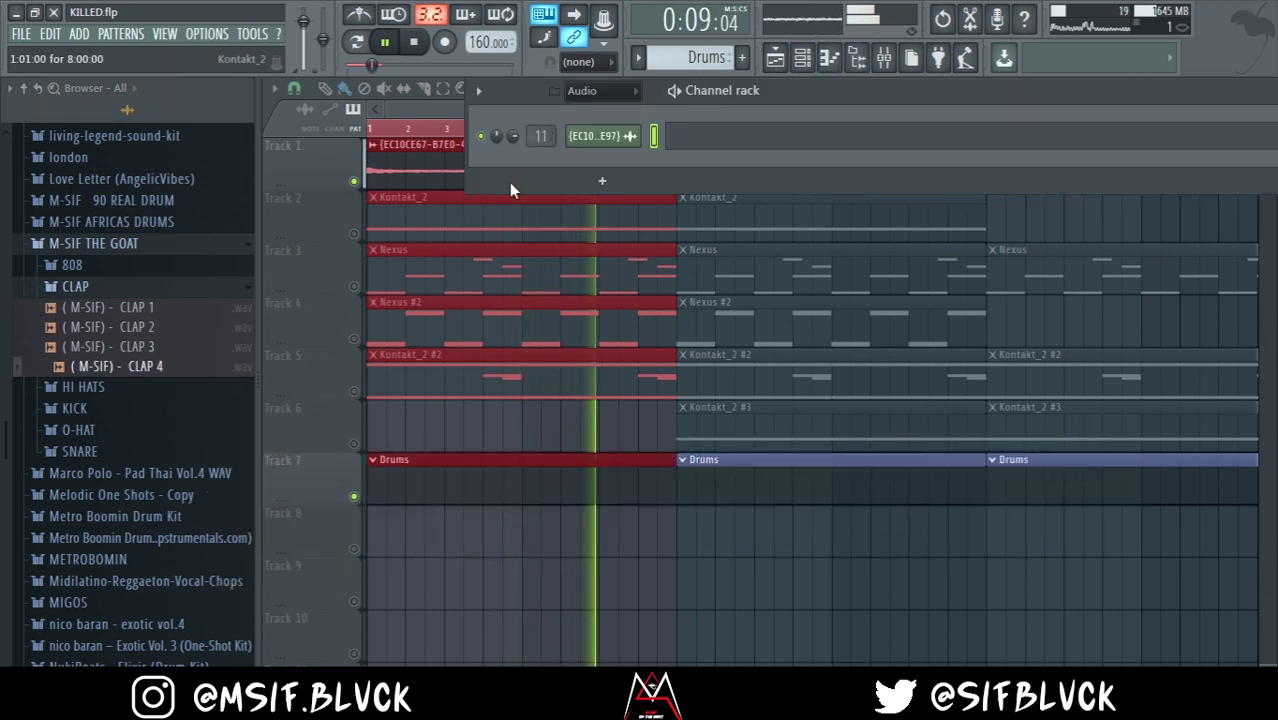
click(590, 91)
click(600, 154)
key(space)
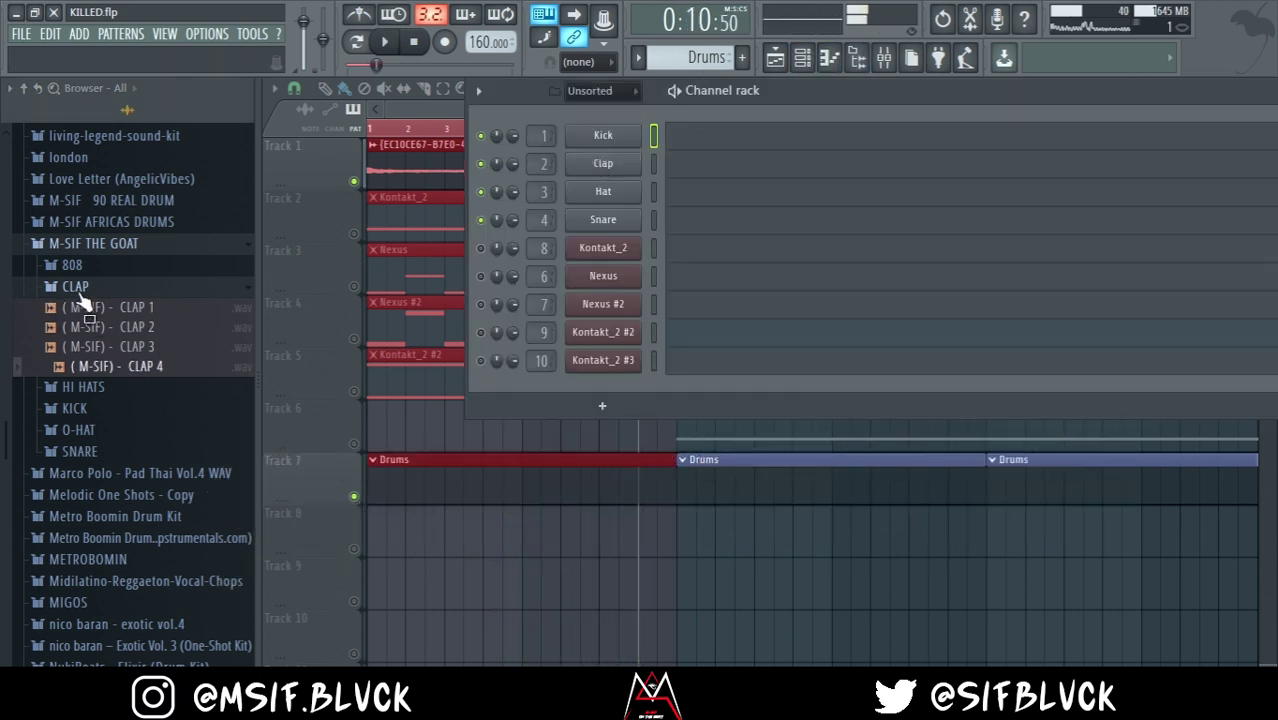
drag(540, 272, 605, 220)
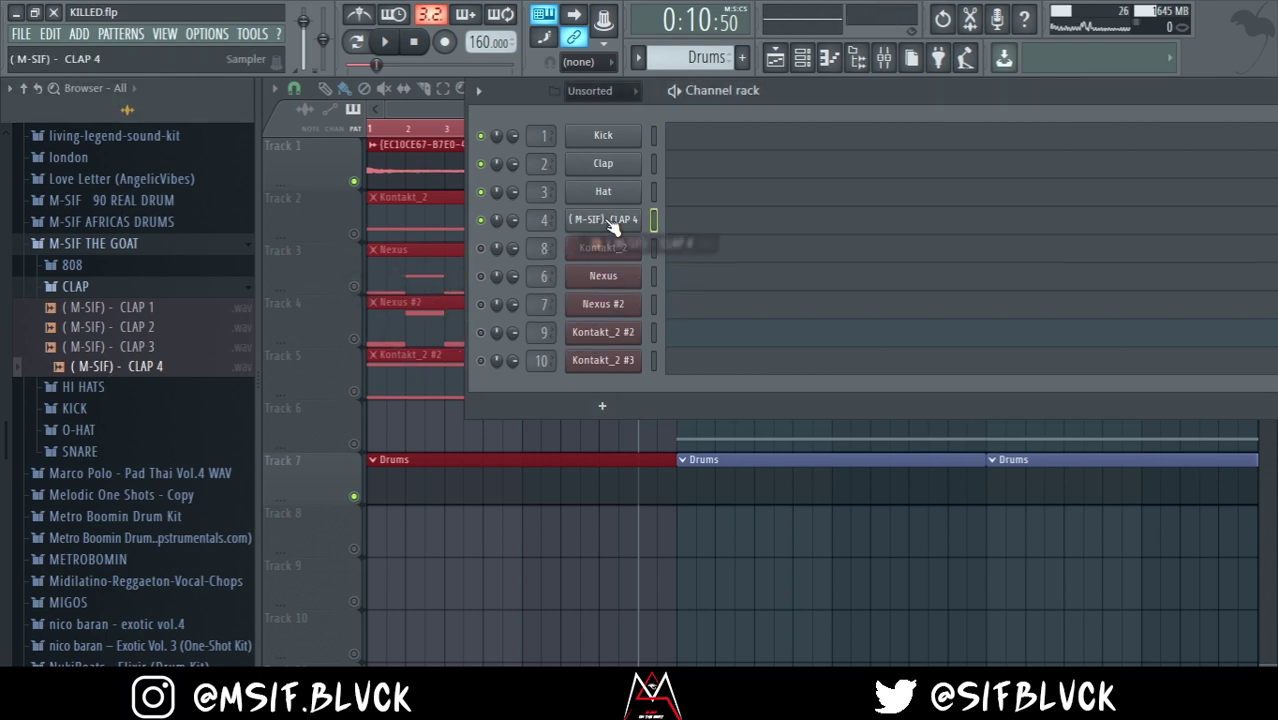
Expand the kit's HI HATS folder and audition its hi-hat samples with playback stopped
click(85, 388)
click(100, 428)
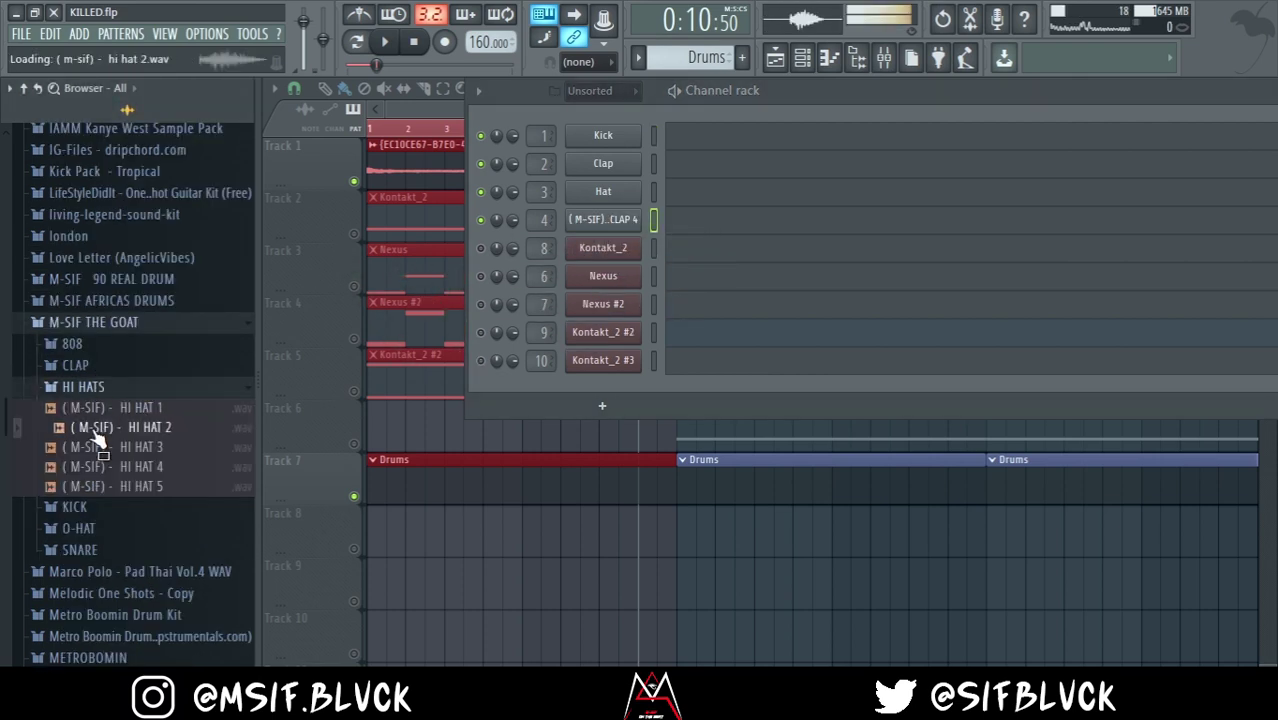
click(105, 468)
click(118, 487)
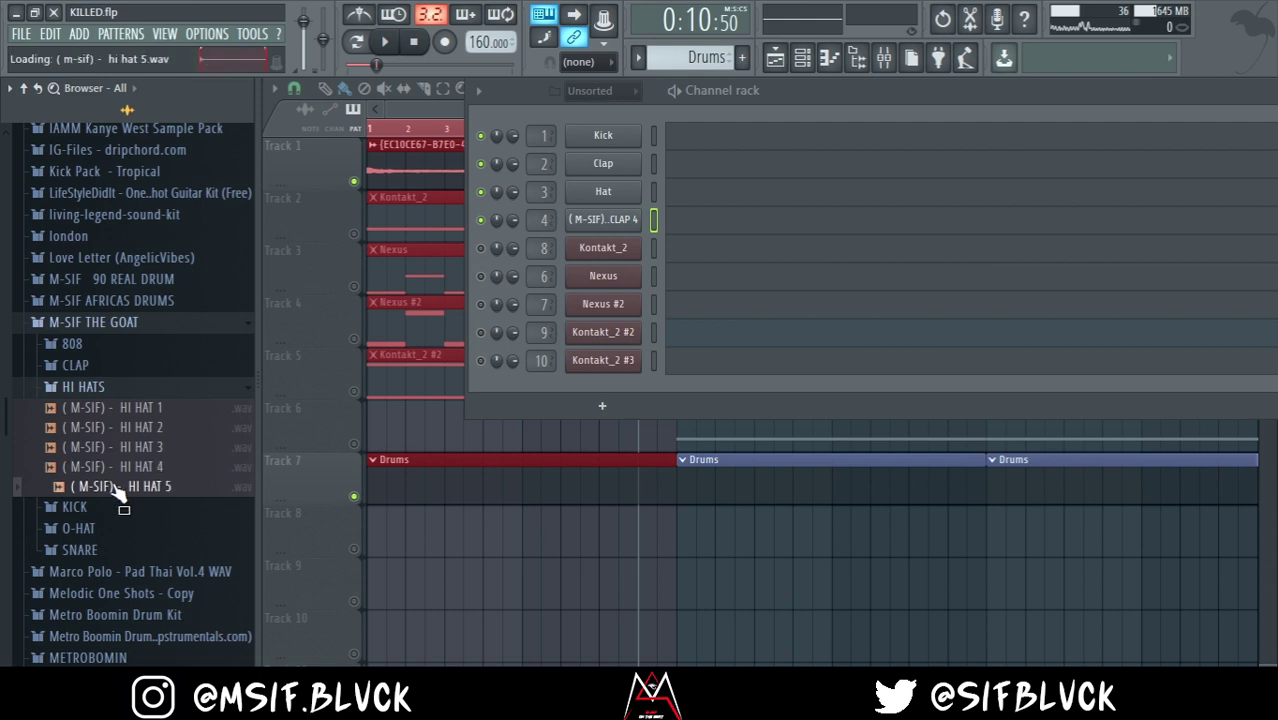
click(135, 468)
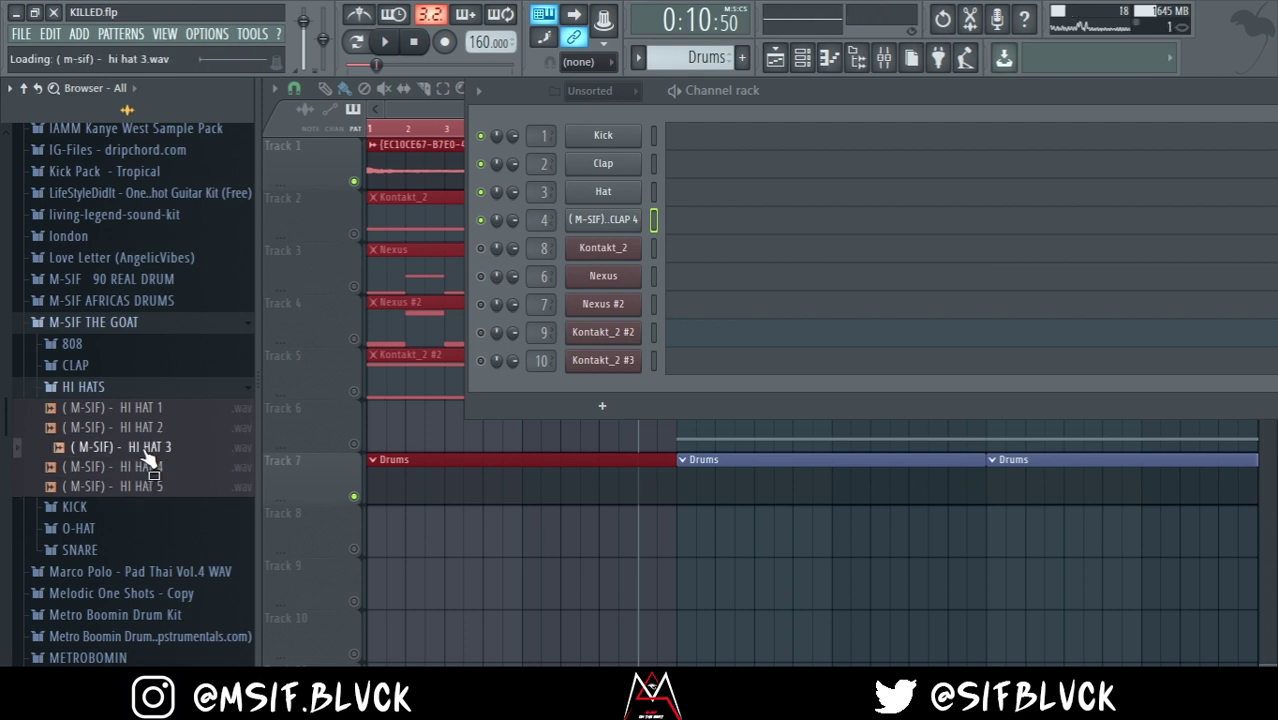
Compare the hi-hat samples over the looping melody and replace the Hat channel's sample with HI HAT 4
key(space)
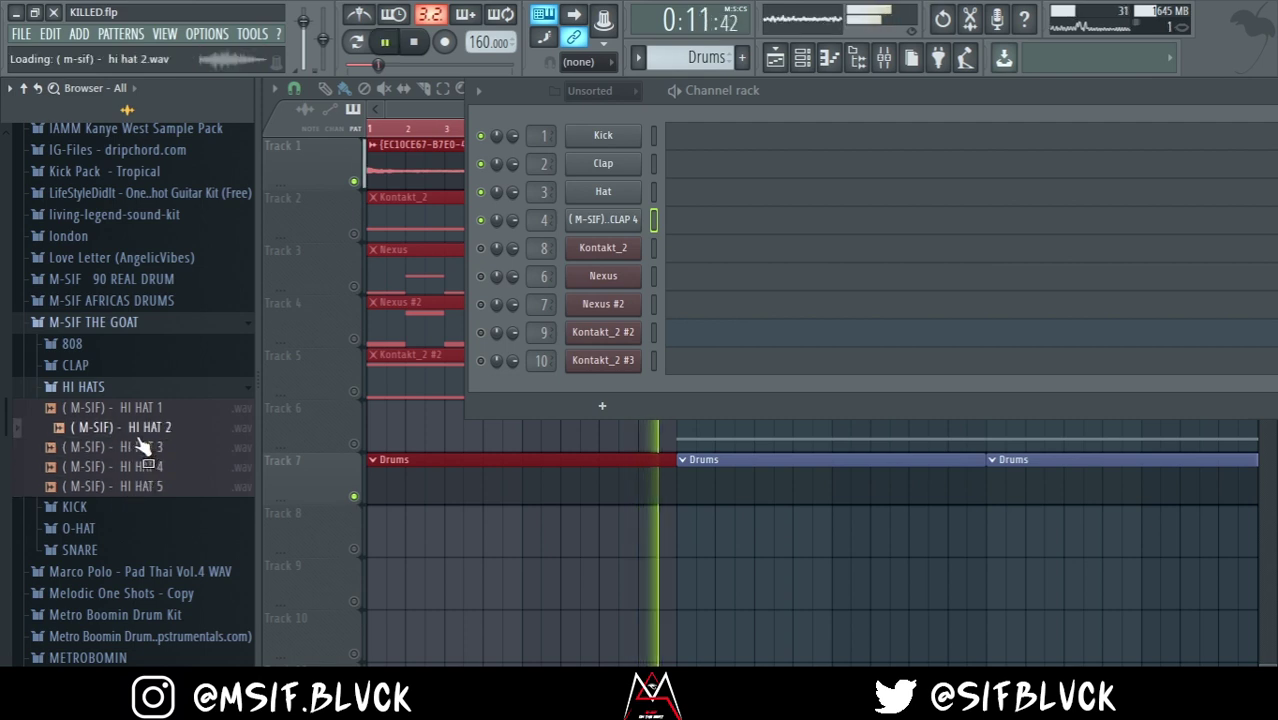
click(140, 467)
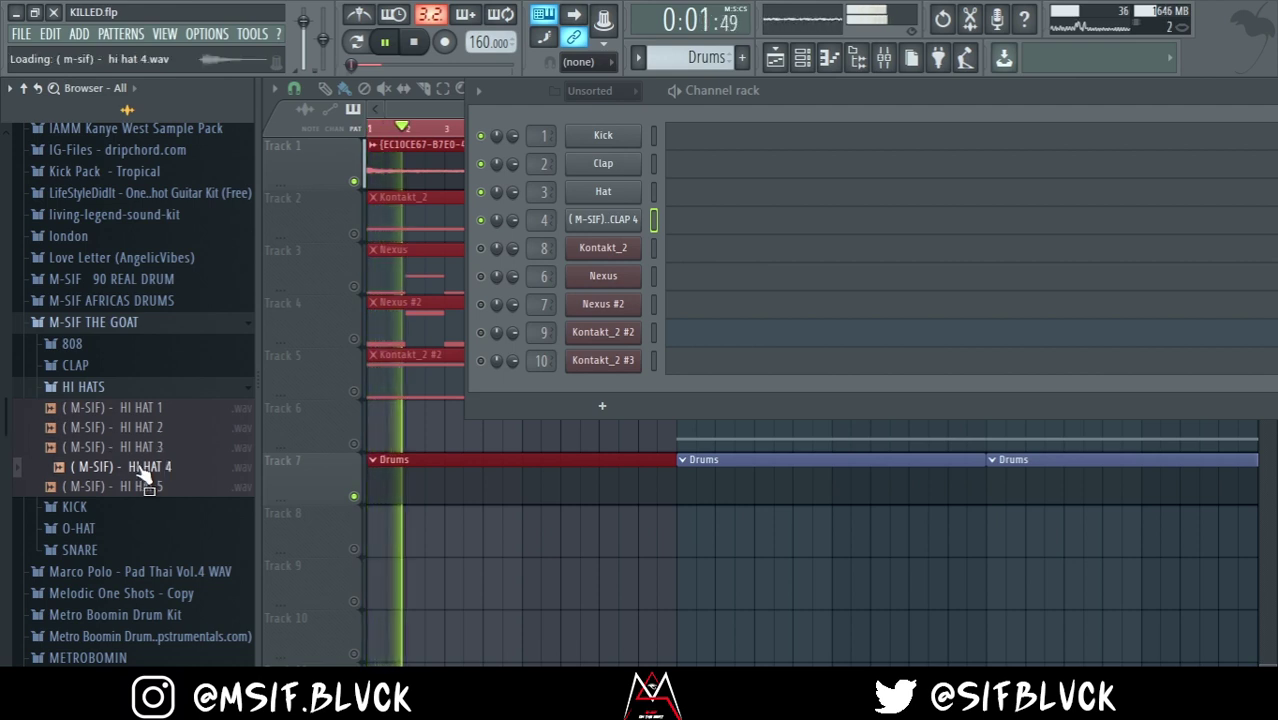
click(155, 410)
click(155, 428)
click(155, 467)
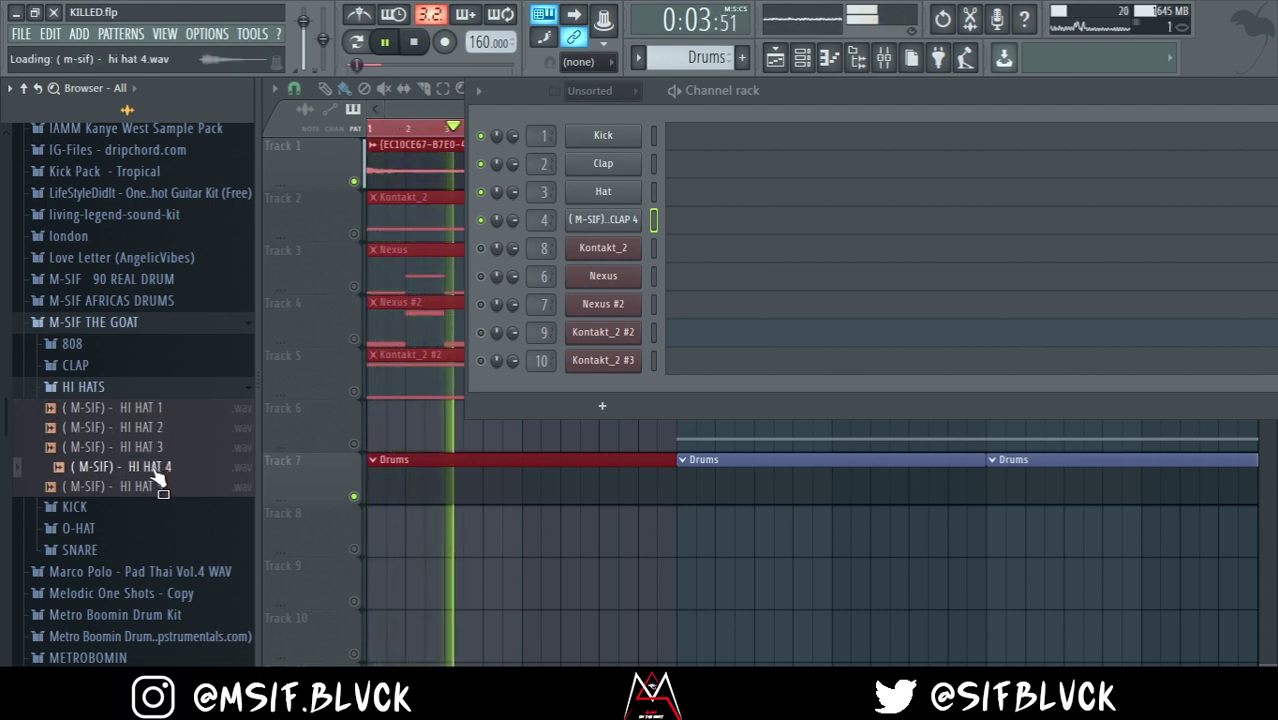
drag(157, 477, 617, 192)
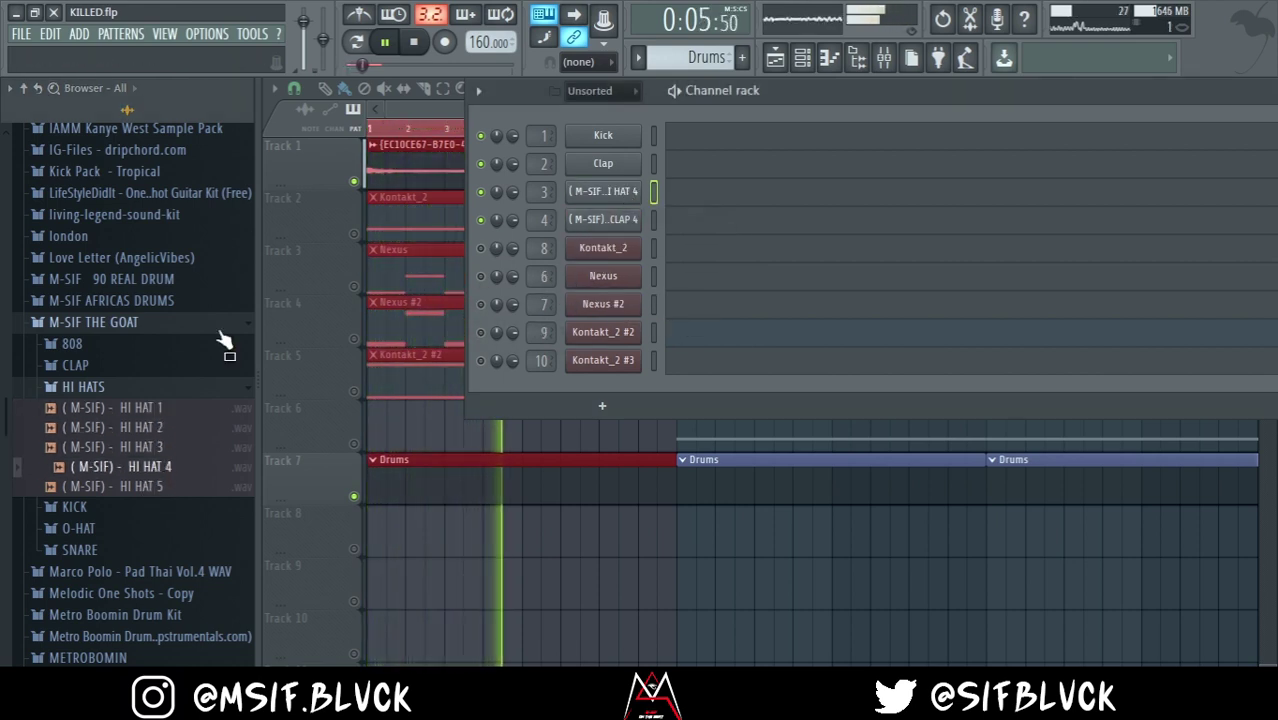
Find the !REX kit and replace the Clap channel's sample with His fav Rim from its Clap folder
scroll(2, 316, up, 6)
scroll(2, 316, up, 9)
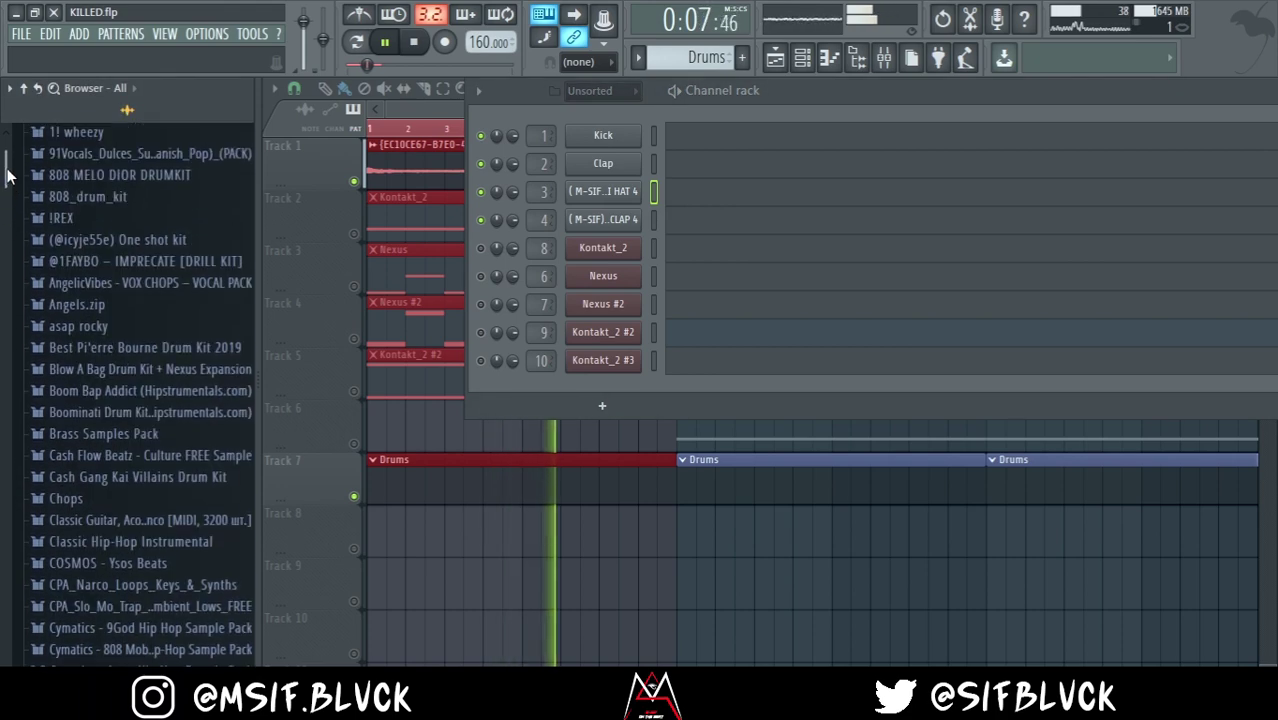
click(50, 220)
click(116, 261)
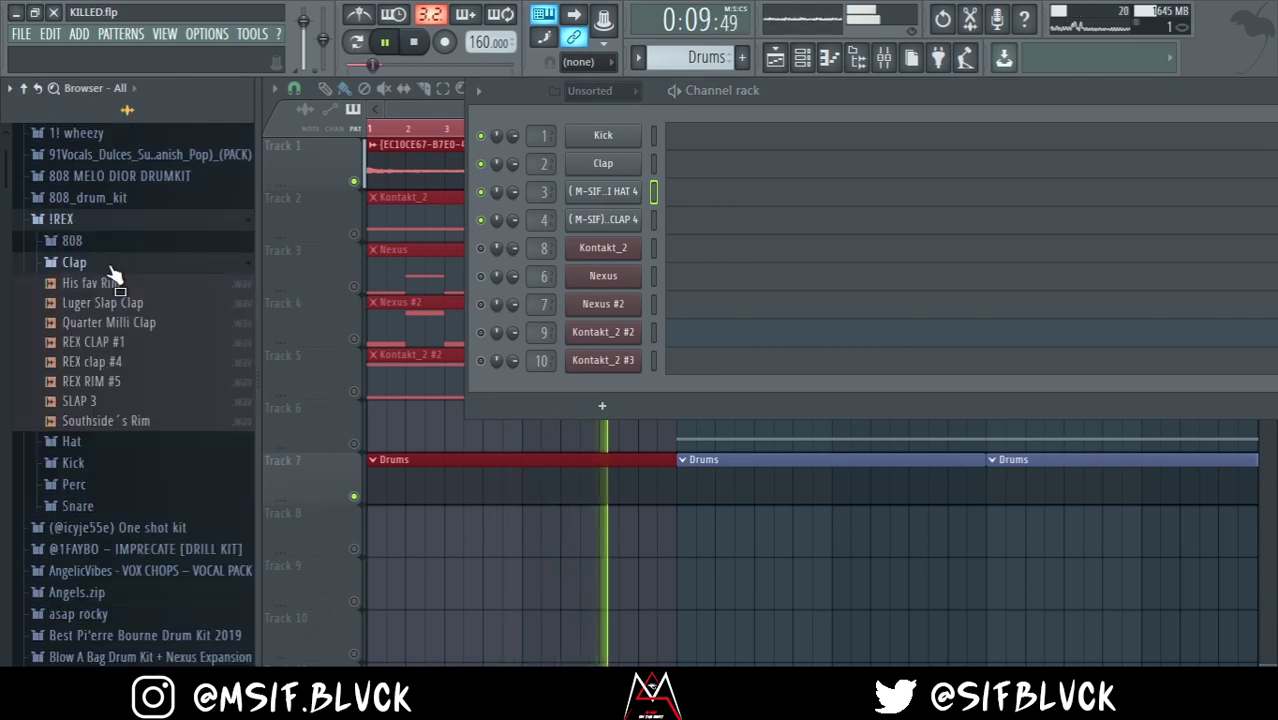
click(108, 283)
drag(108, 283, 606, 170)
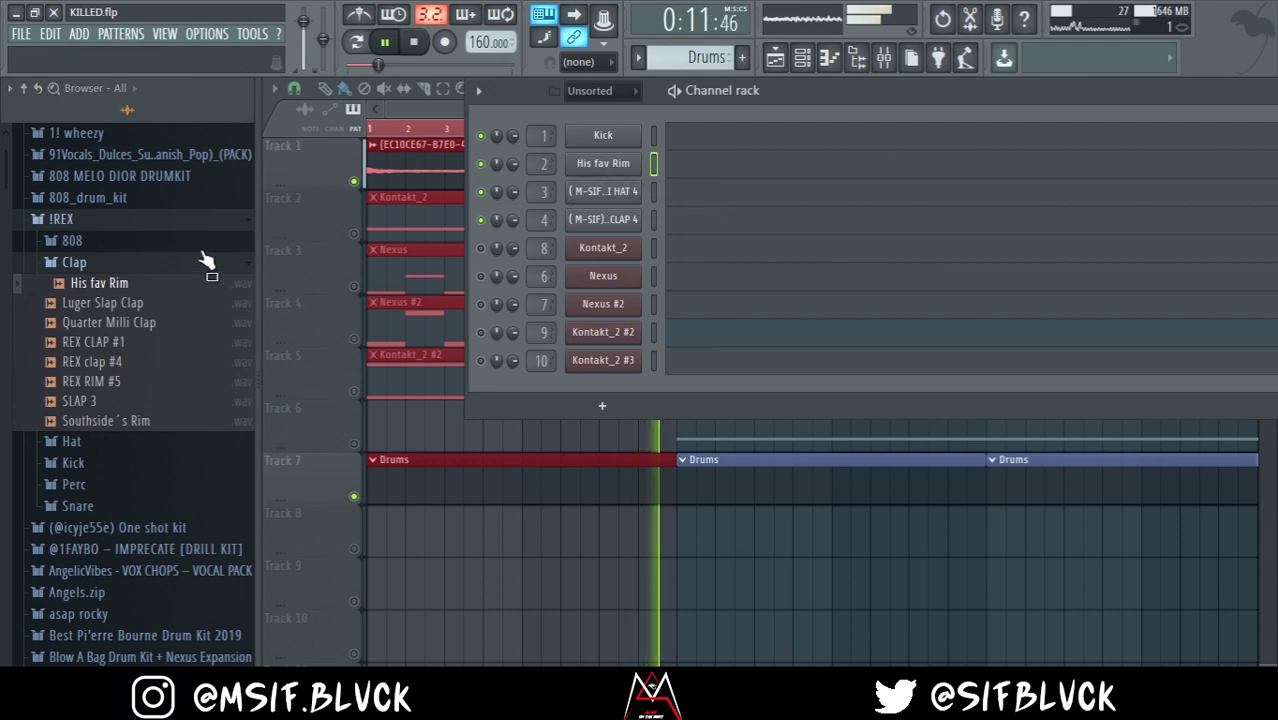
Collapse the !REX folder, then hide the browser and stop playback
click(85, 220)
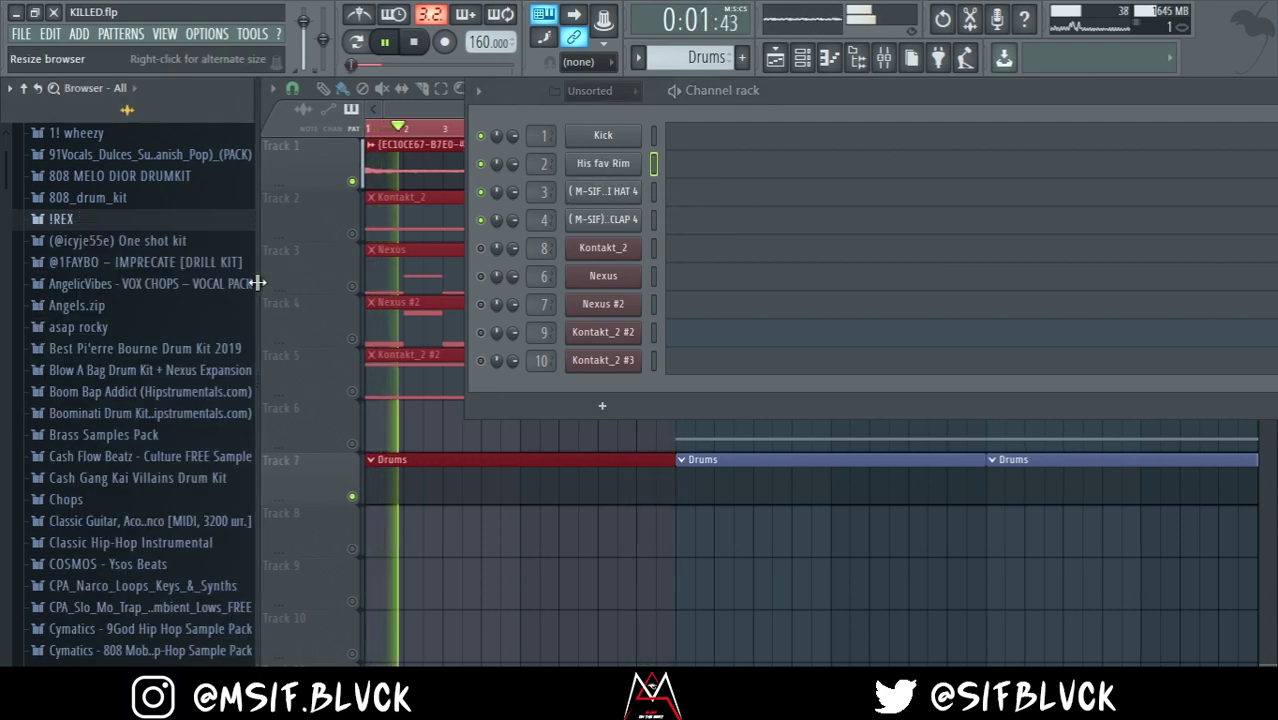
drag(257, 277, 3, 316)
key(space)
Fill the His fav Rim channel with a note every 2 steps and examine the notes in its piano roll
right_click(327, 170)
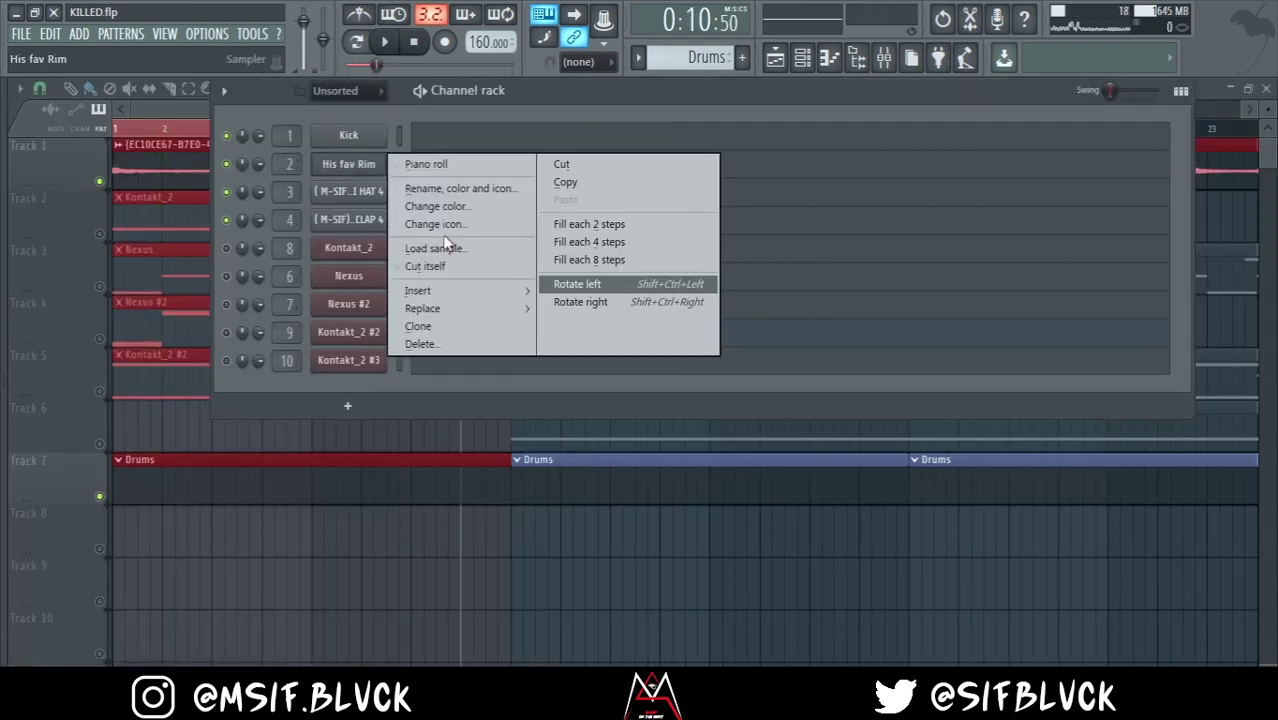
click(632, 226)
click(603, 176)
key(space)
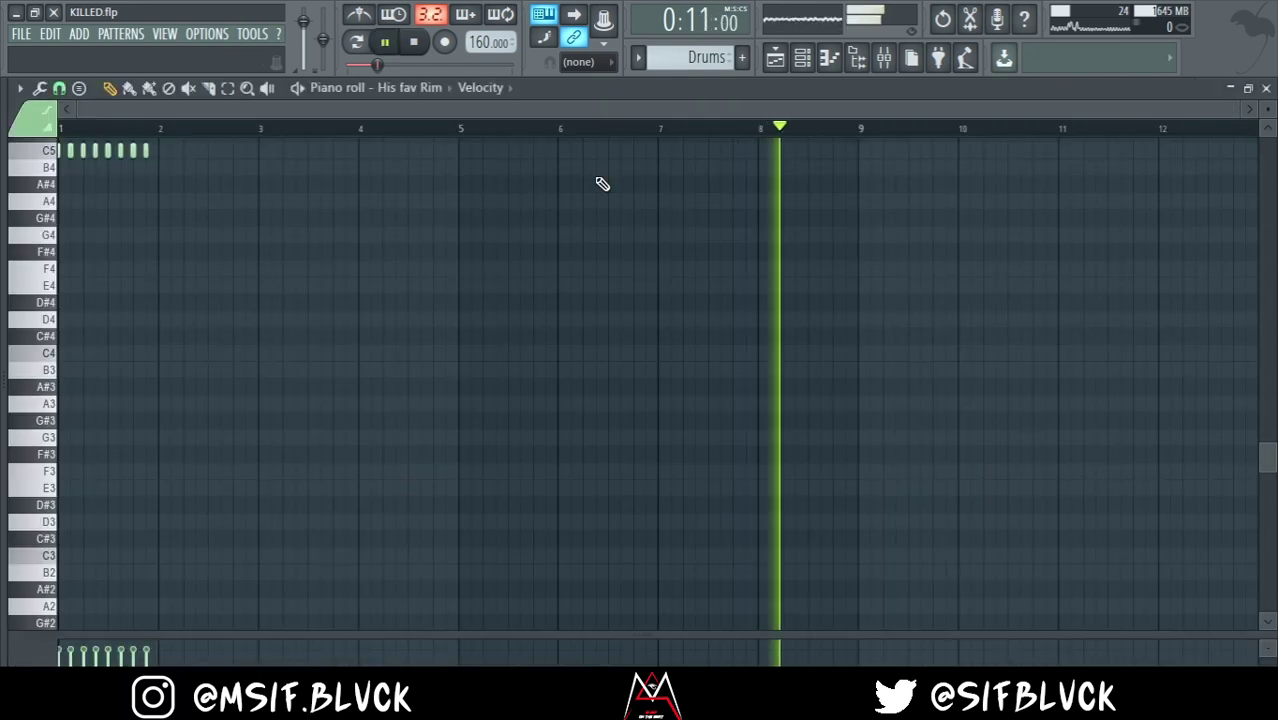
key(space)
scroll(602, 184, up, 4)
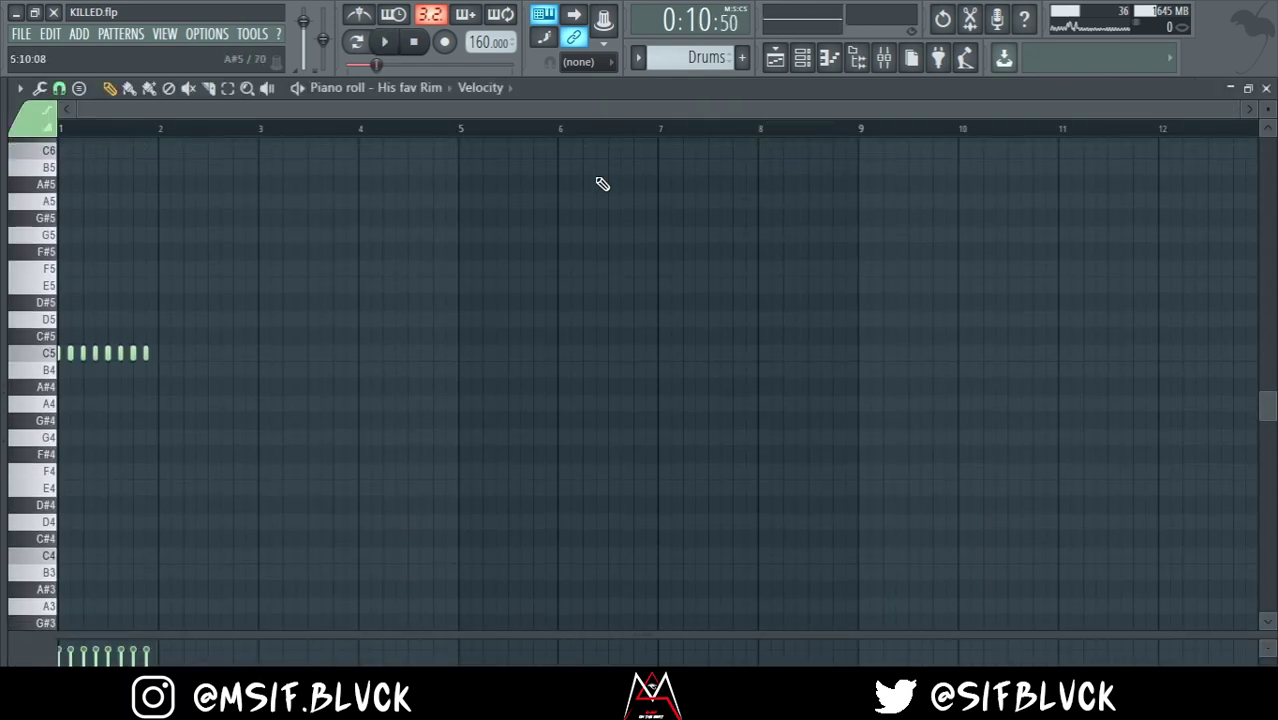
scroll(602, 184, up, 3)
scroll(602, 184, down, 2)
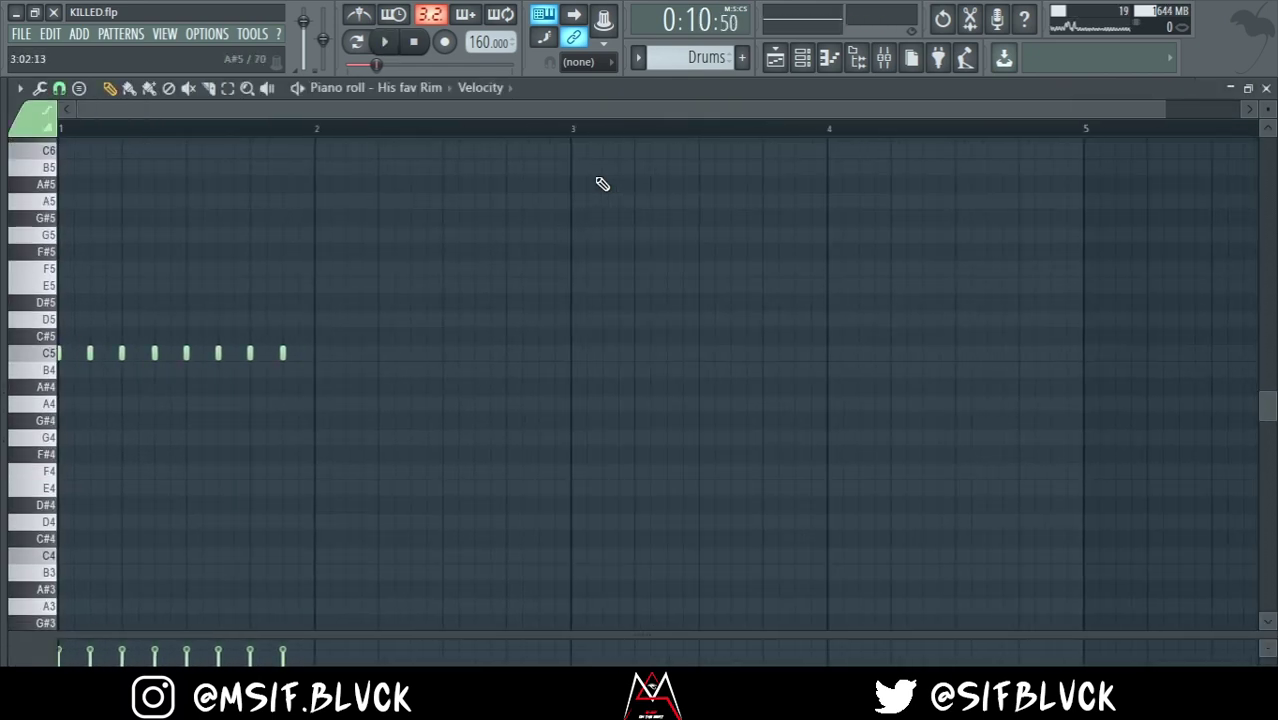
Check the Drums clips in the playlist, then delete all notes from the His fav Rim piano roll
click(775, 58)
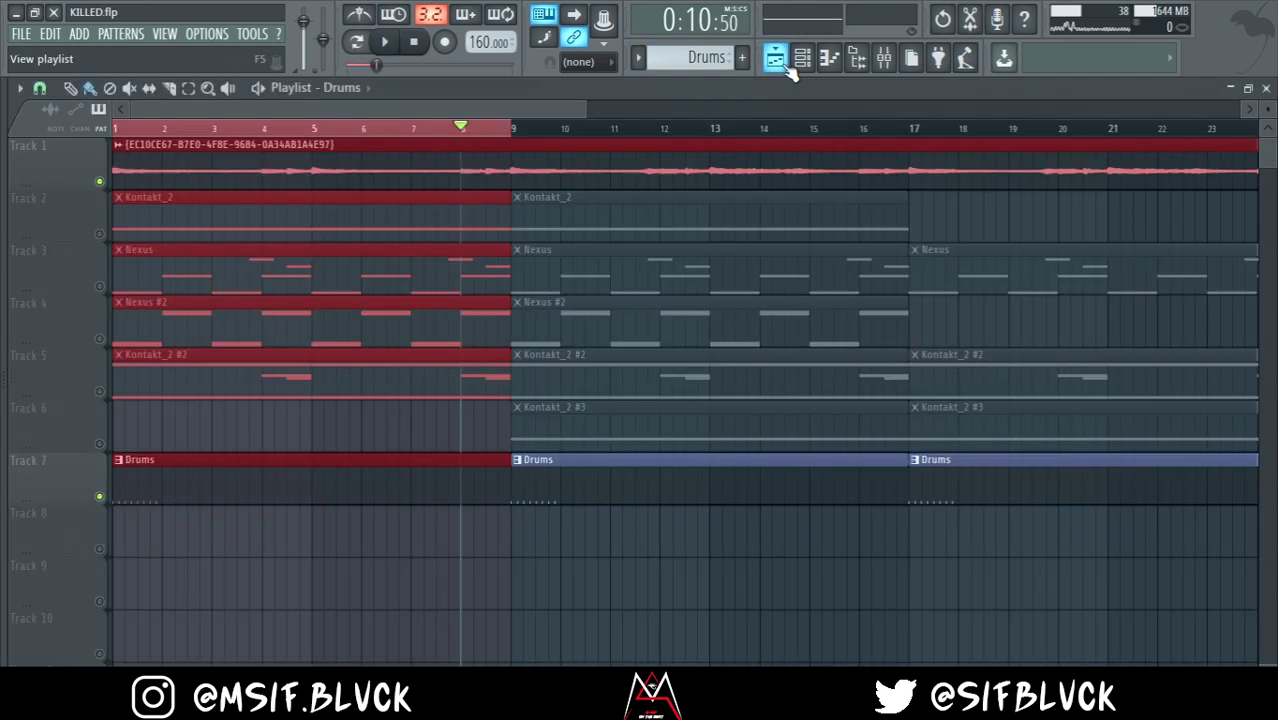
key(space)
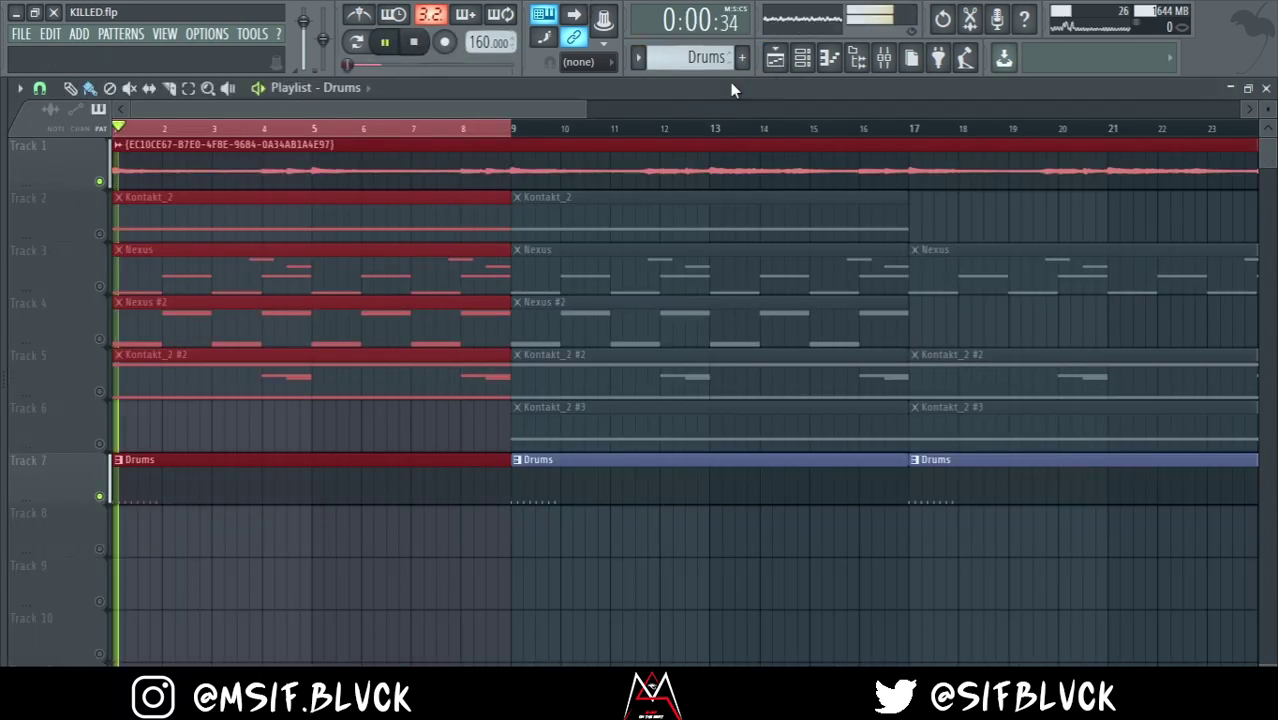
click(802, 57)
key(space)
click(518, 170)
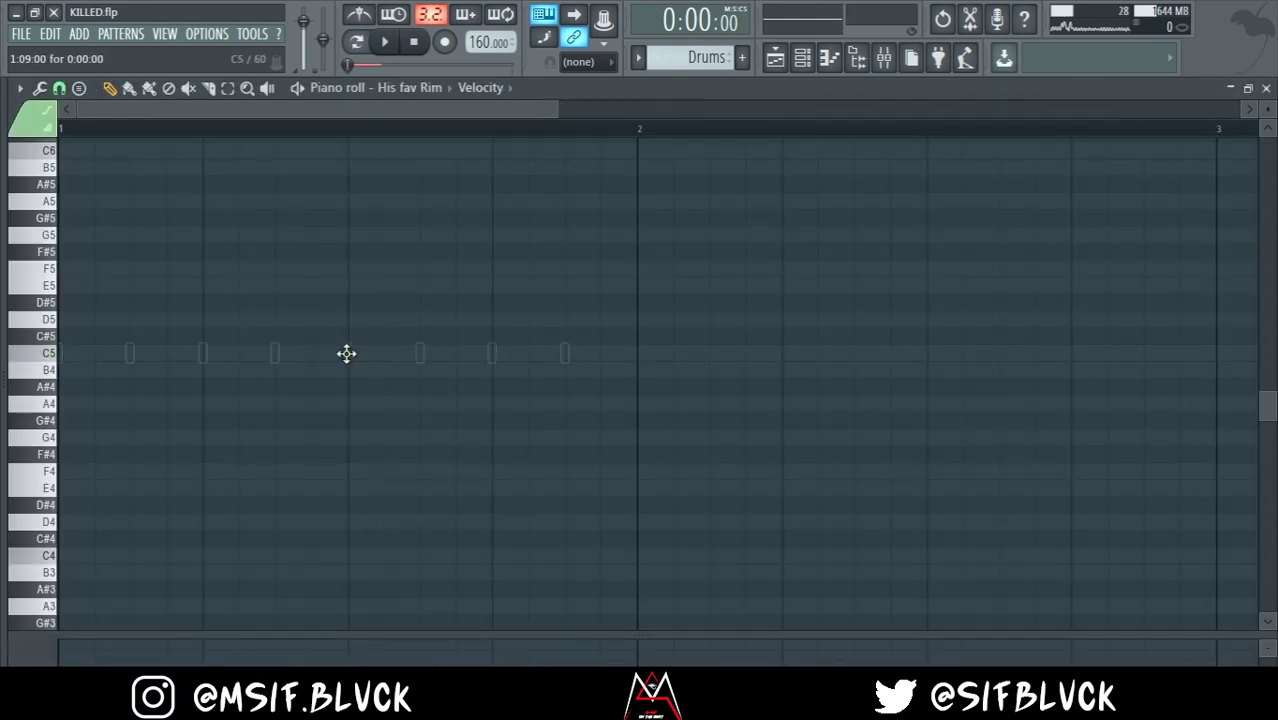
key(ctrl+a)
key(Delete)
Place a C5 rim note on the third beat of bars 1 and 2
scroll(288, 323, down, 2)
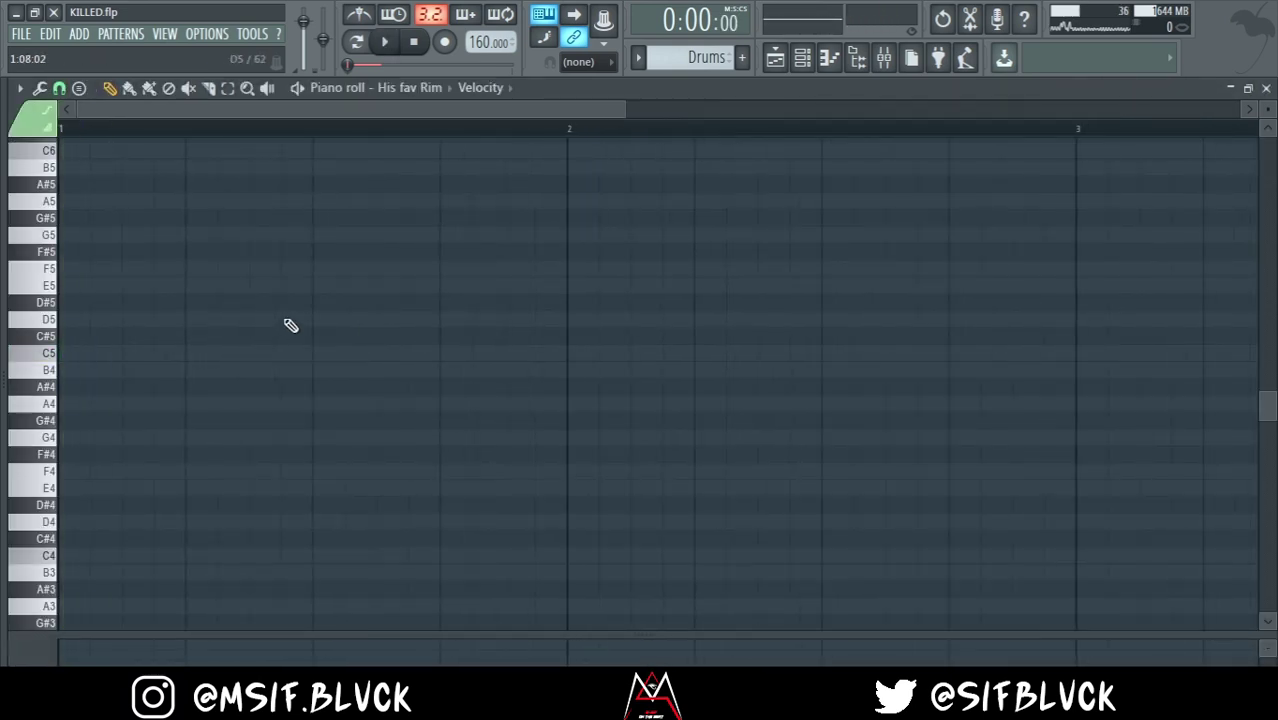
scroll(290, 325, down, 2)
click(179, 320)
key(space)
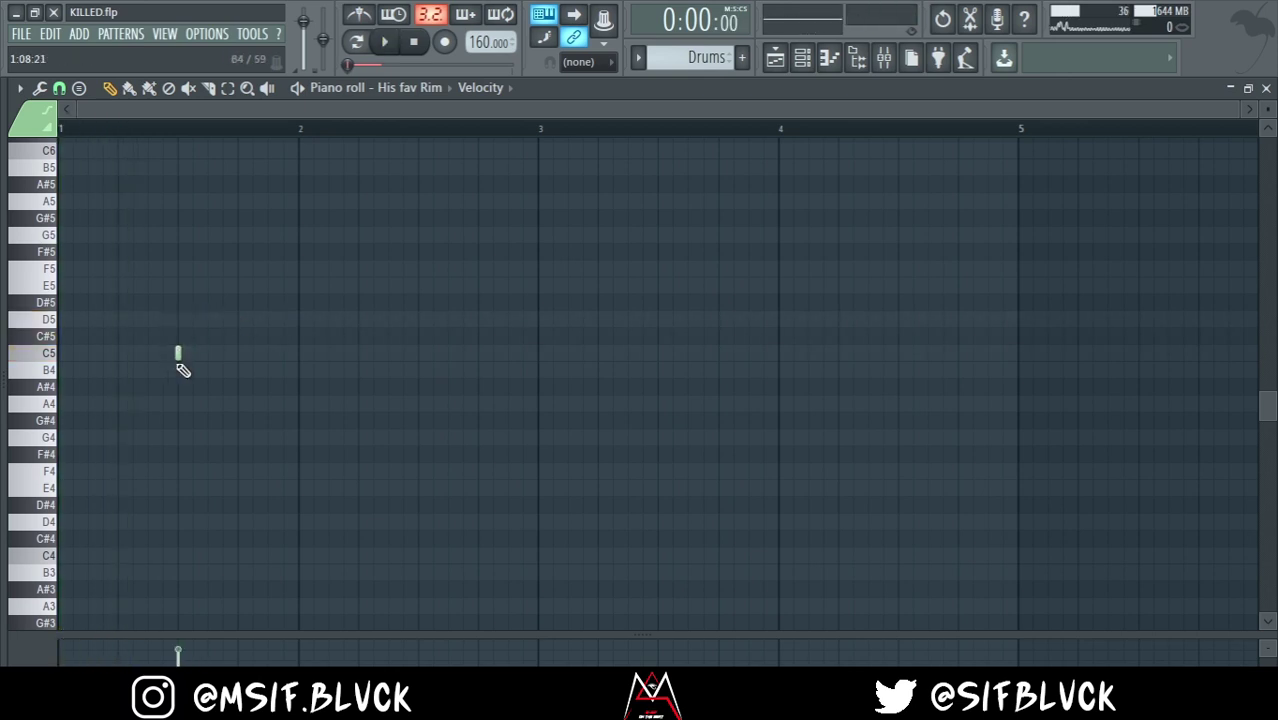
click(434, 361)
scroll(431, 360, down, 2)
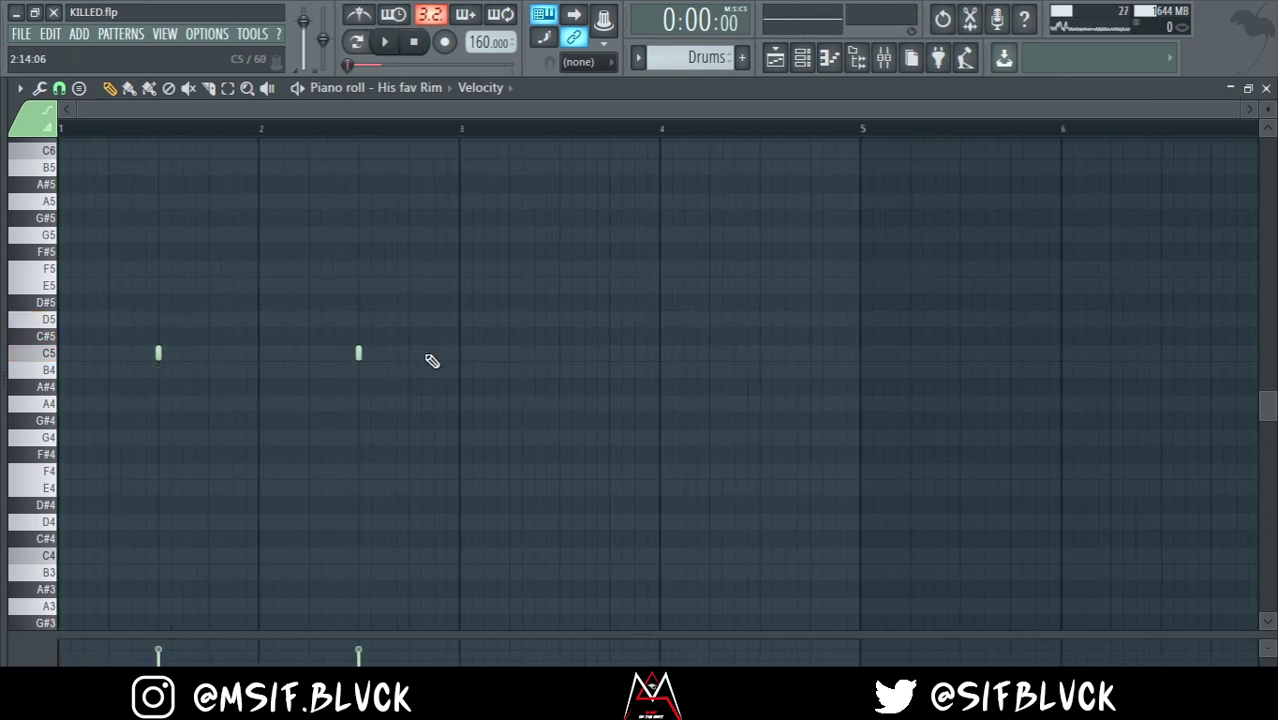
Select the first two bars of rim notes and duplicate them three times to fill eight bars
drag(458, 132, 4, 150)
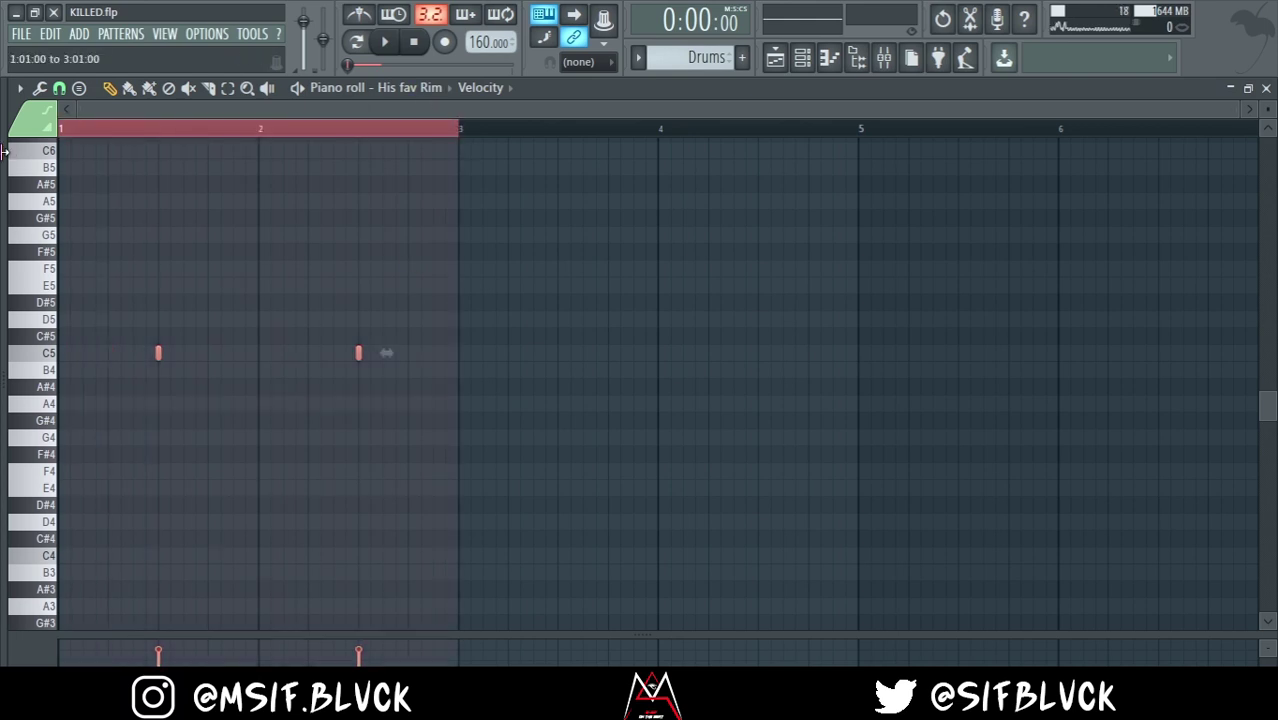
key(ctrl+b)
key(ctrl+b)
key(ctrl+b)
scroll(4, 150, down, 1)
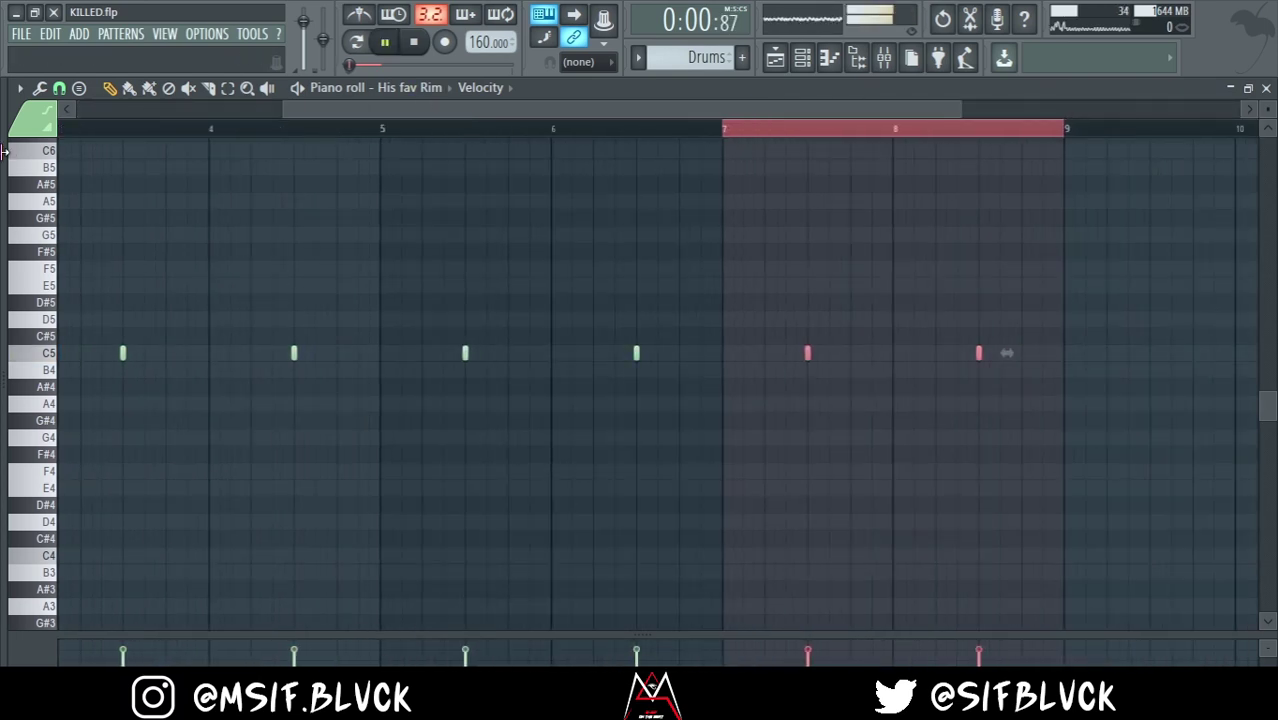
key(ctrl+d)
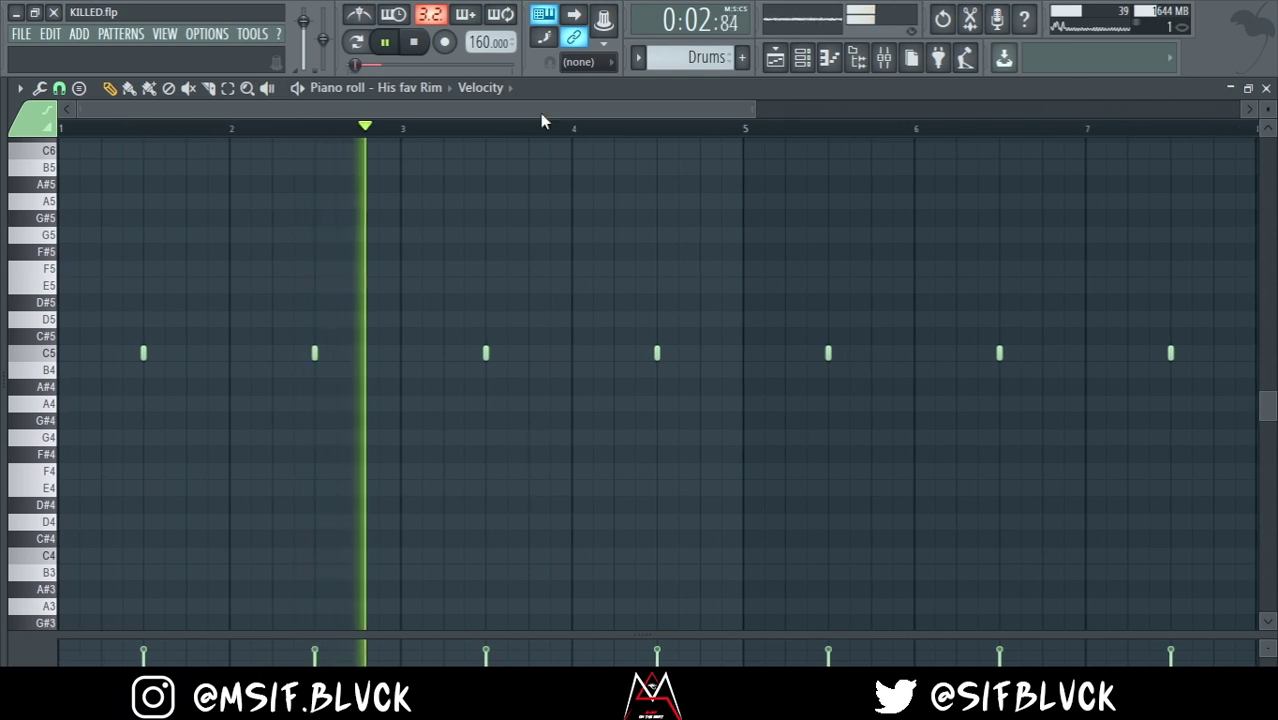
Add Fruity Soft Clipper to slot 5 of the Master mixer track with playback stopped
click(884, 57)
key(space)
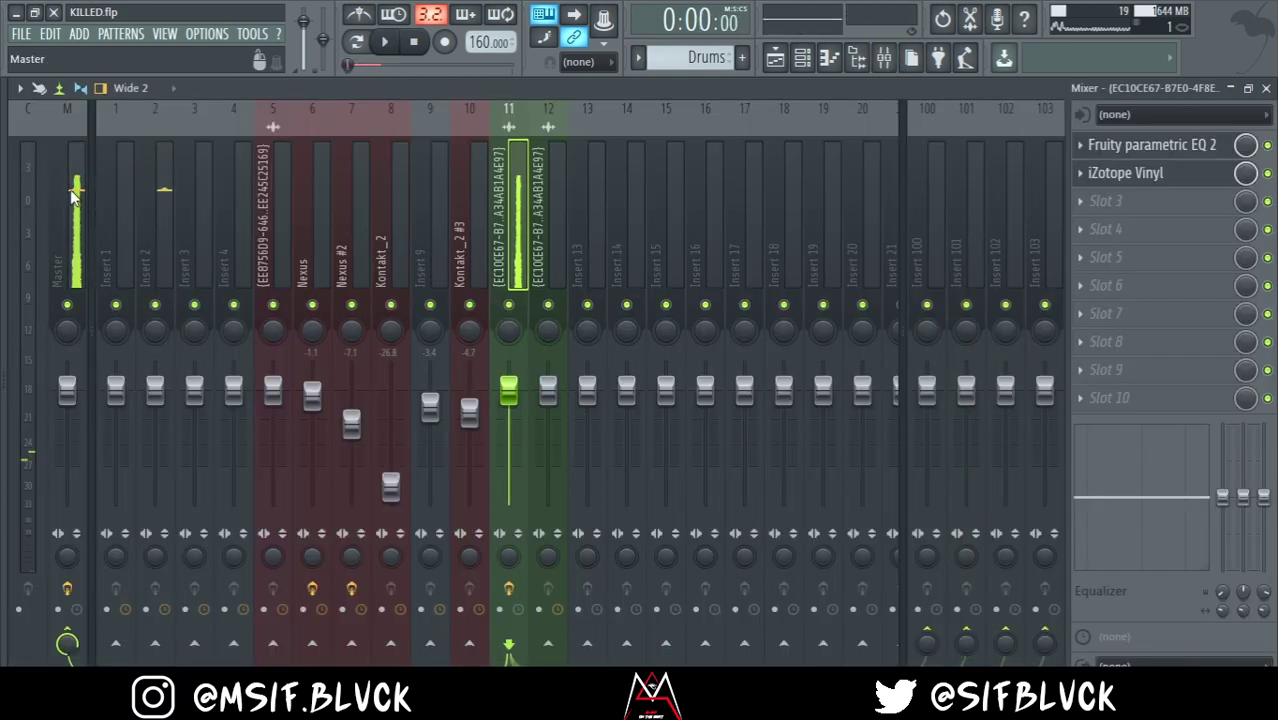
click(72, 196)
click(1122, 259)
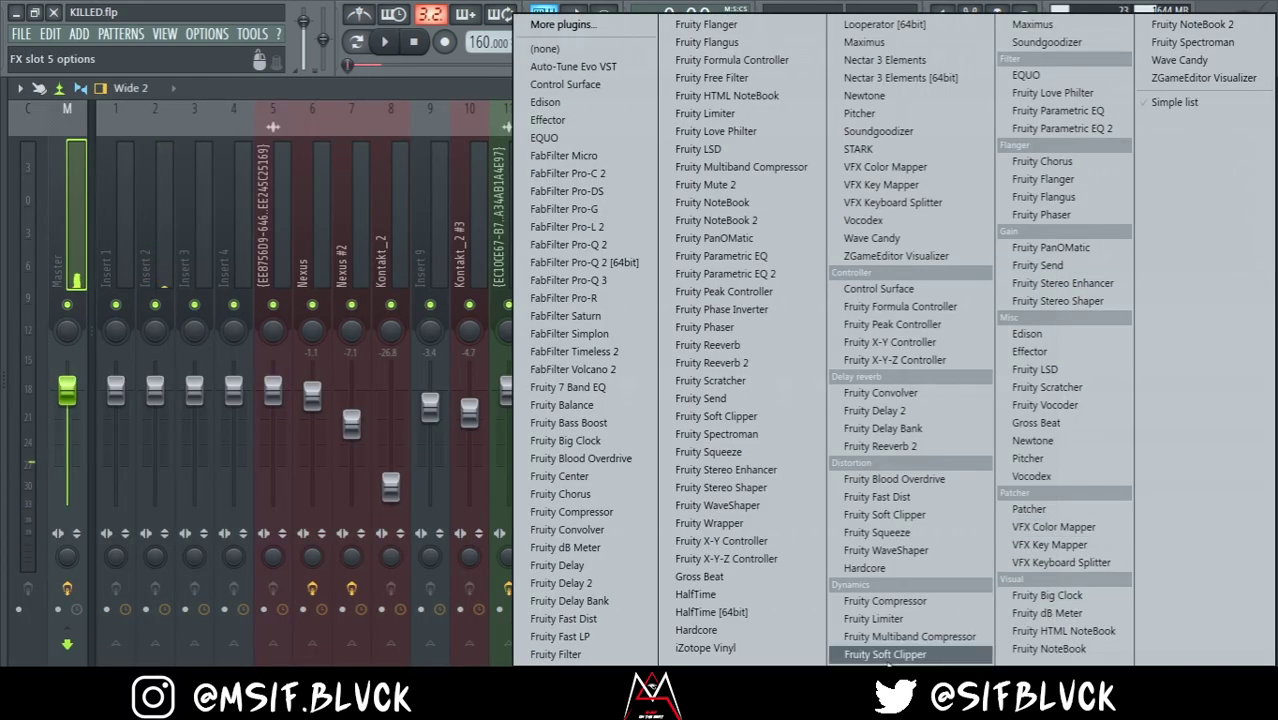
click(886, 655)
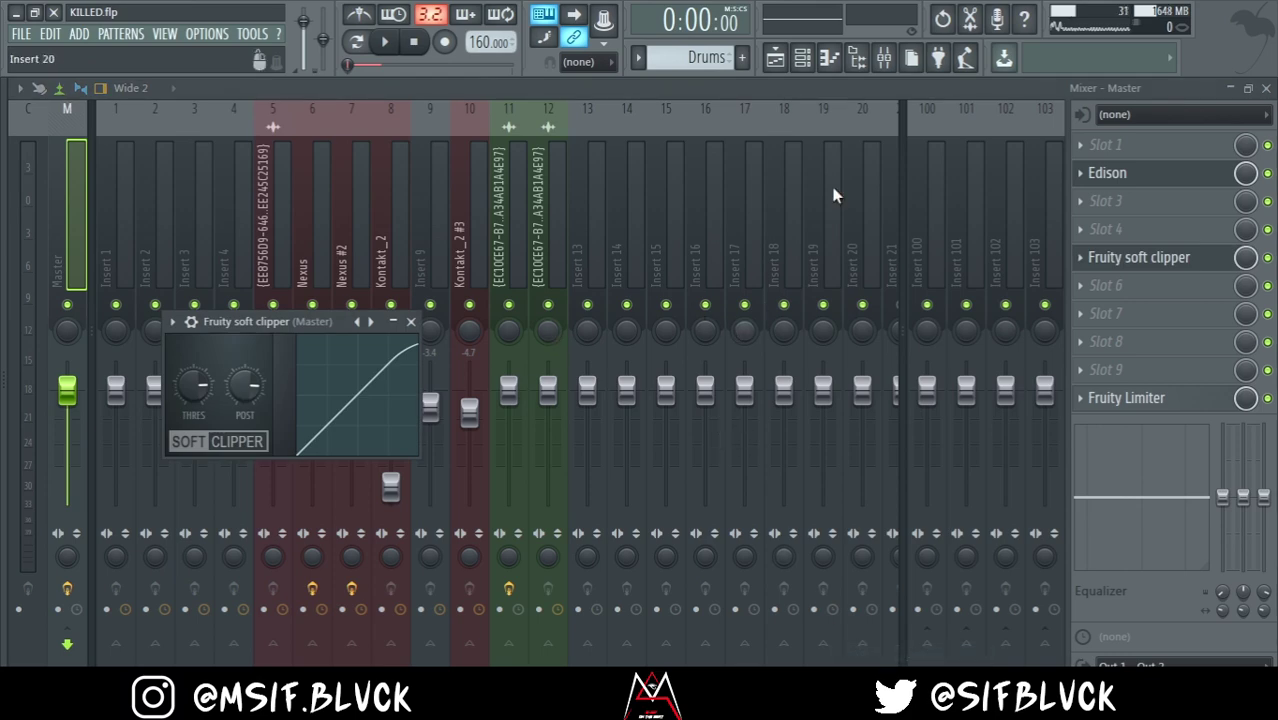
Locate the rim's mixer track, Insert 2, during playback and lower its volume fader to about -1.5 dB
click(803, 58)
click(813, 60)
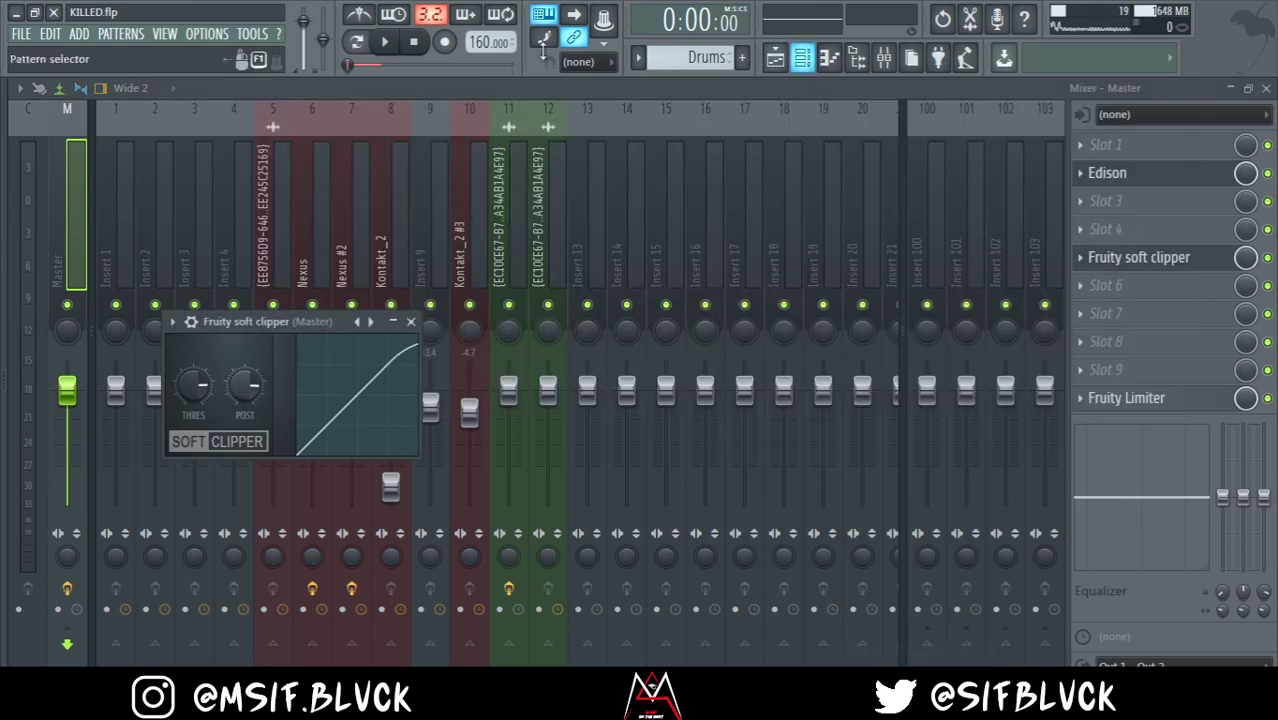
key(space)
click(162, 214)
key(space)
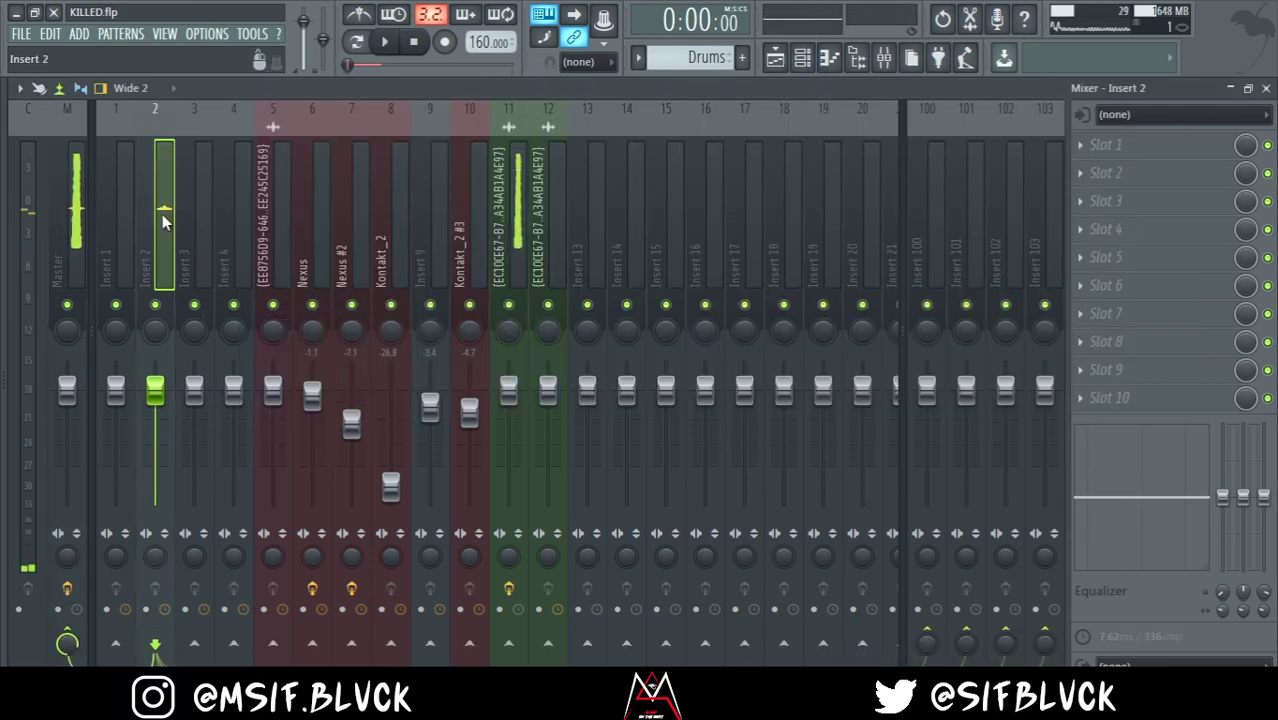
drag(155, 386, 162, 407)
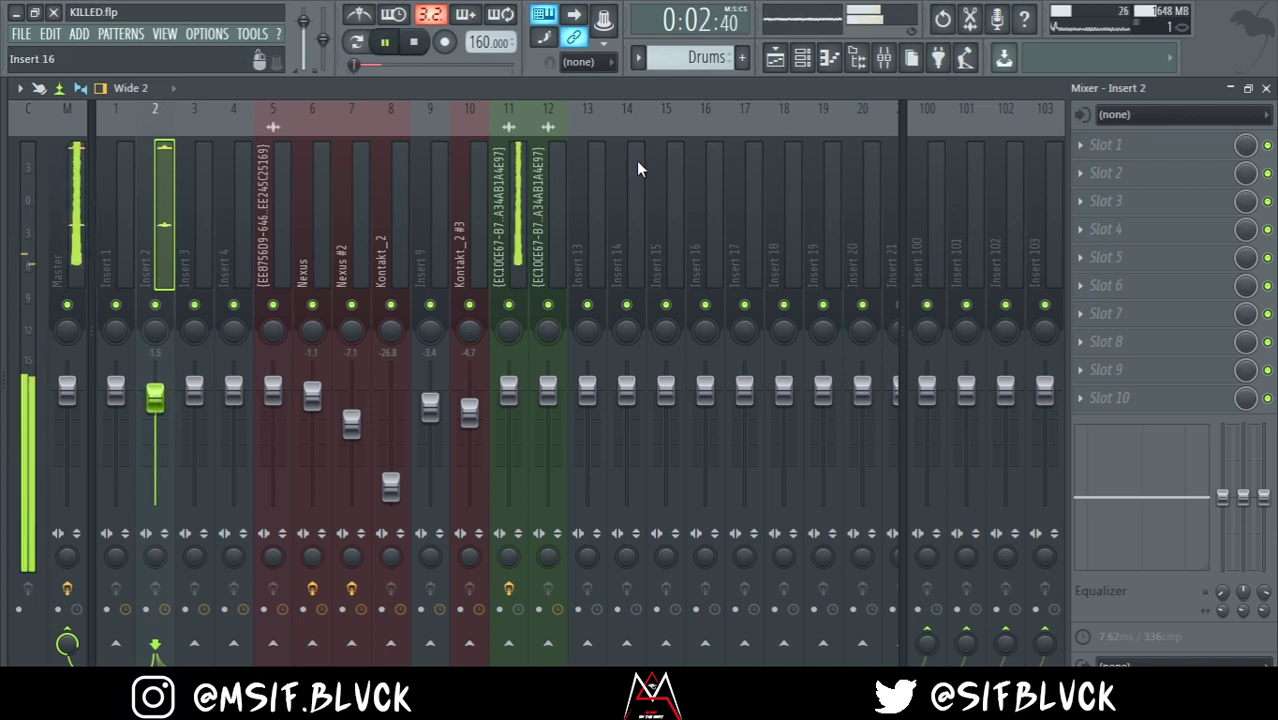
Fill the HI HAT 4 channel with a note every 2 steps and open its piano roll
click(829, 58)
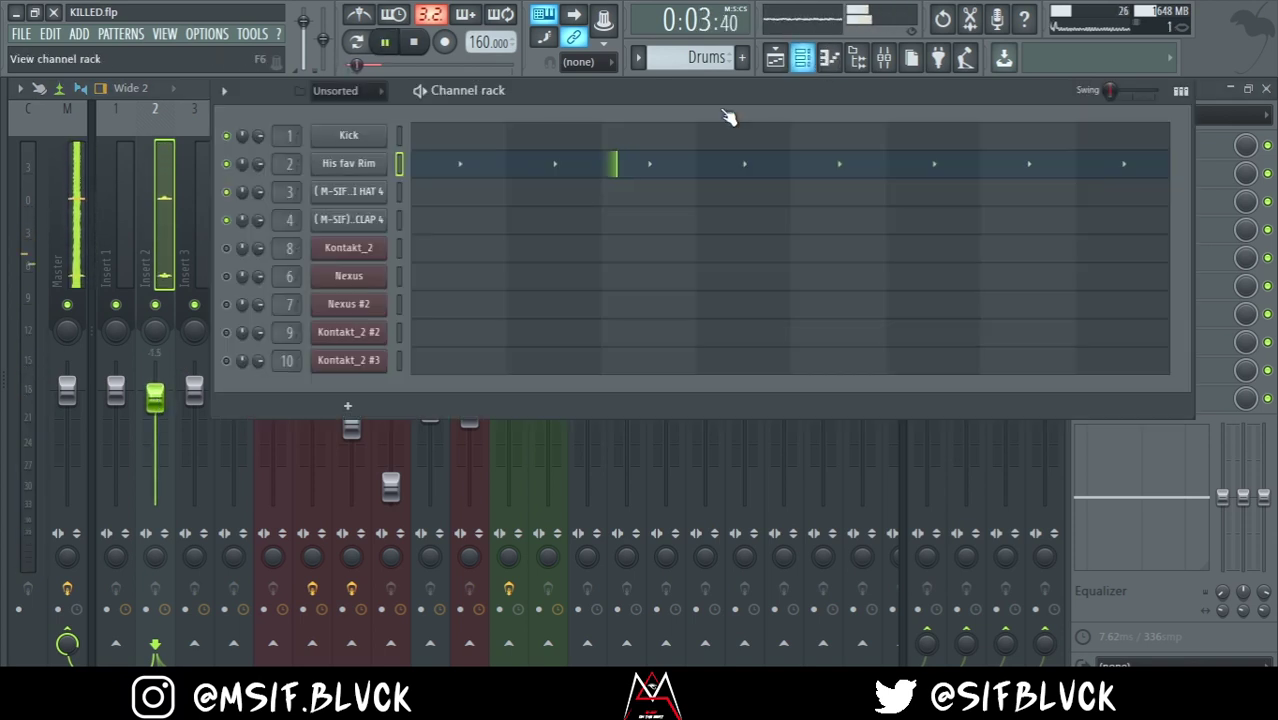
right_click(362, 207)
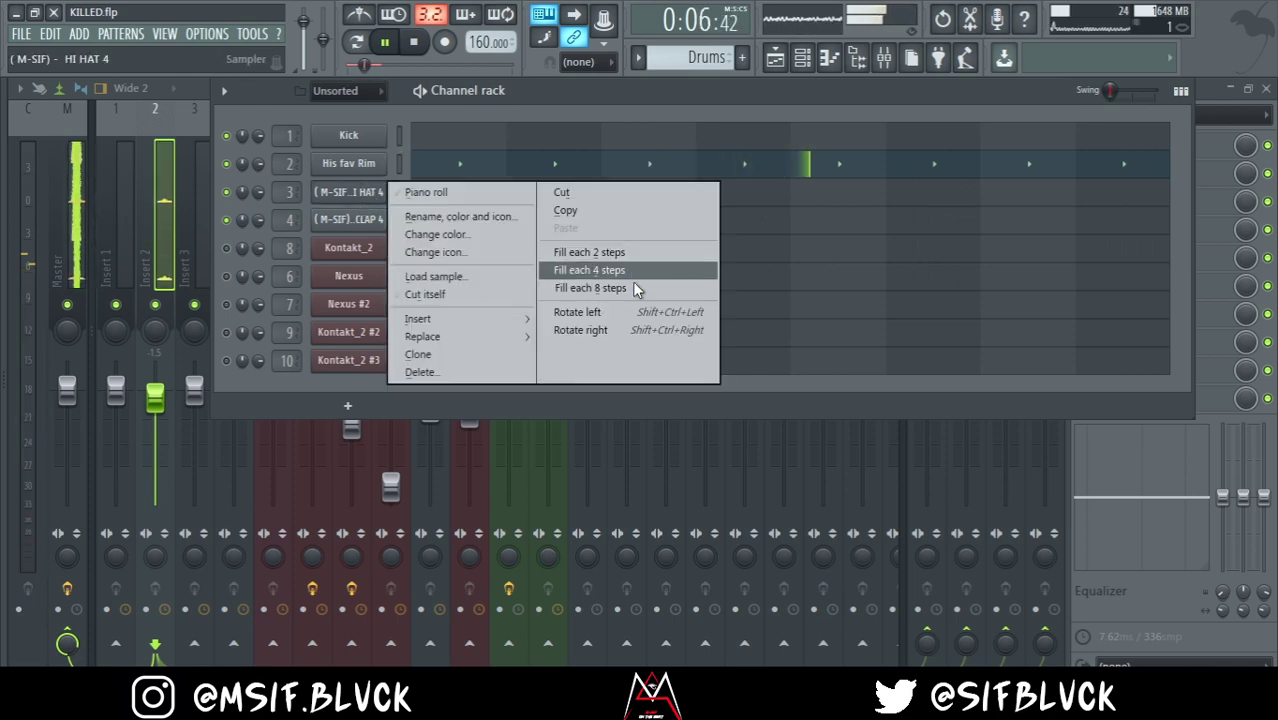
click(630, 252)
key(space)
click(585, 195)
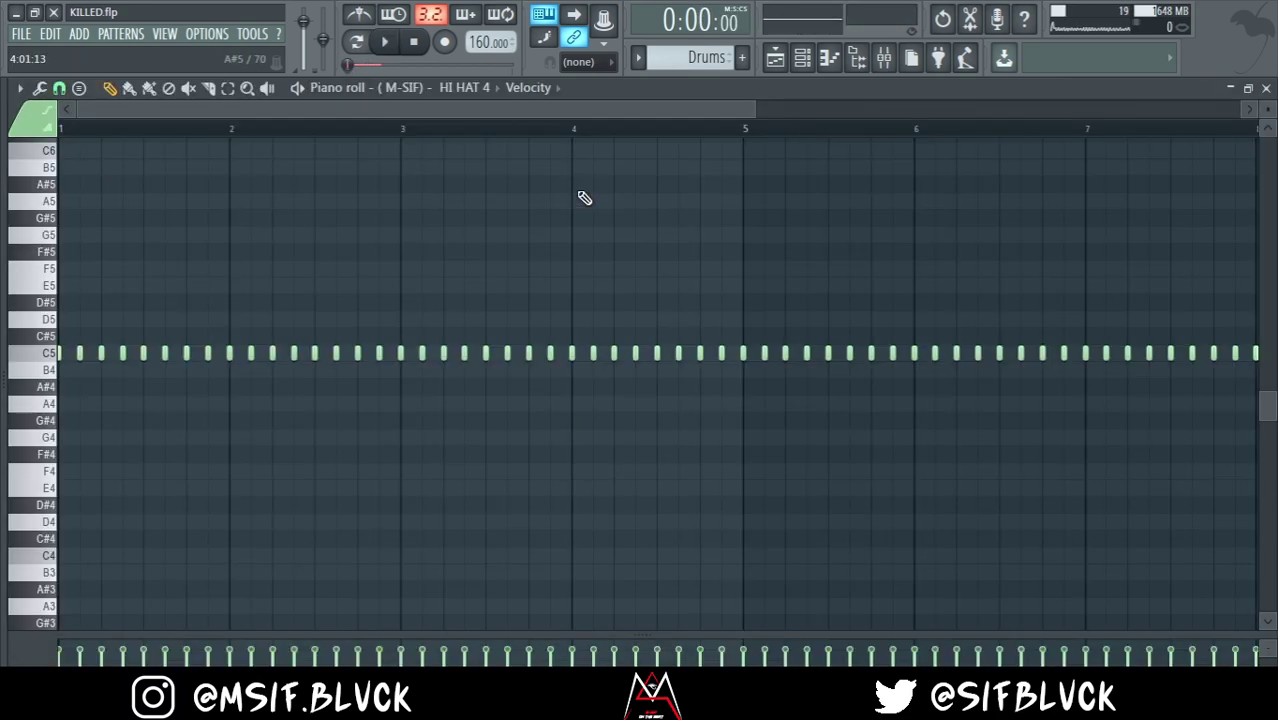
Listen to the loop with the hi-hat notes and look closely at the first bars of the piano roll
key(space)
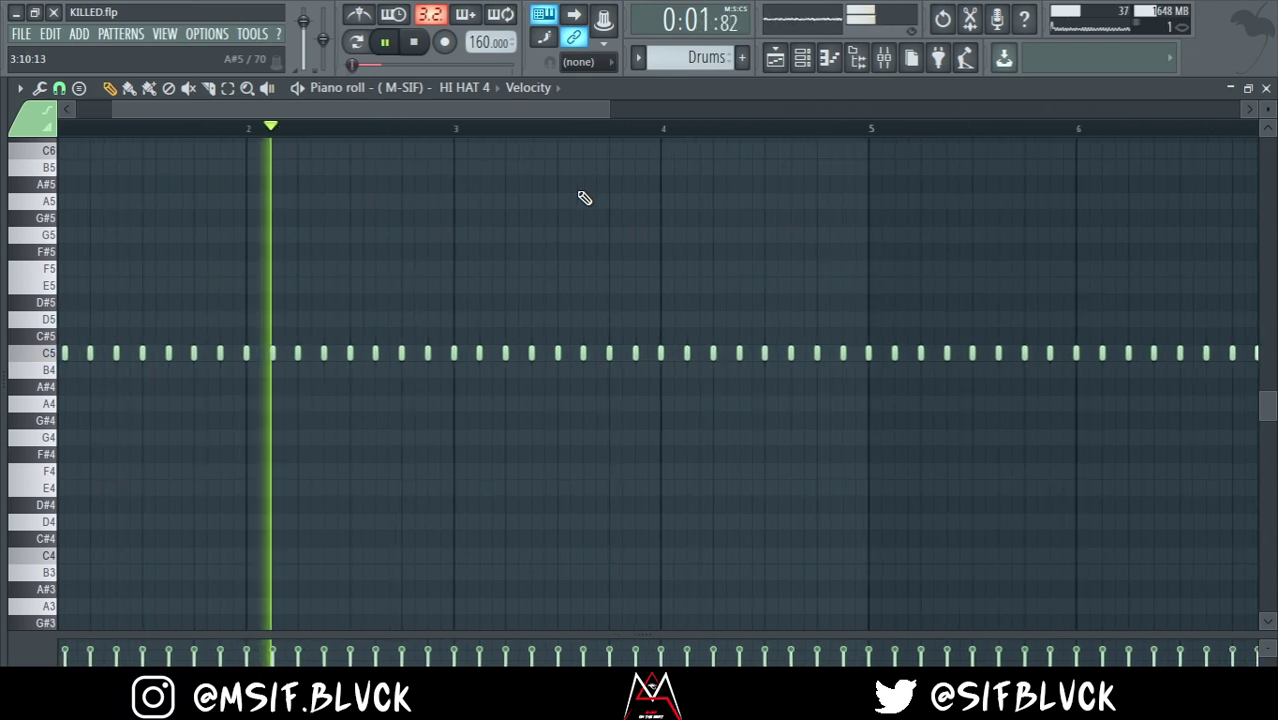
scroll(585, 197, up, 3)
key(space)
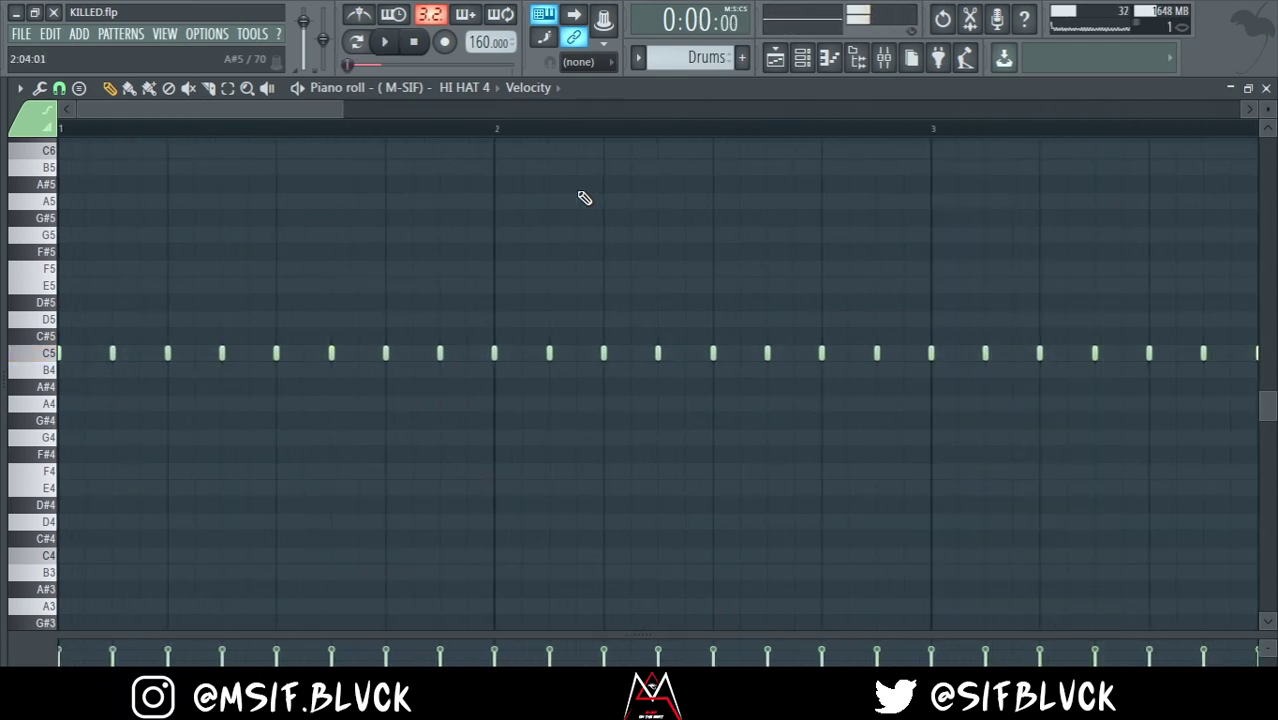
Set the piano roll snap to 1/3 step and replace the first C5 hat of bar 1 with a two-note roll
click(59, 88)
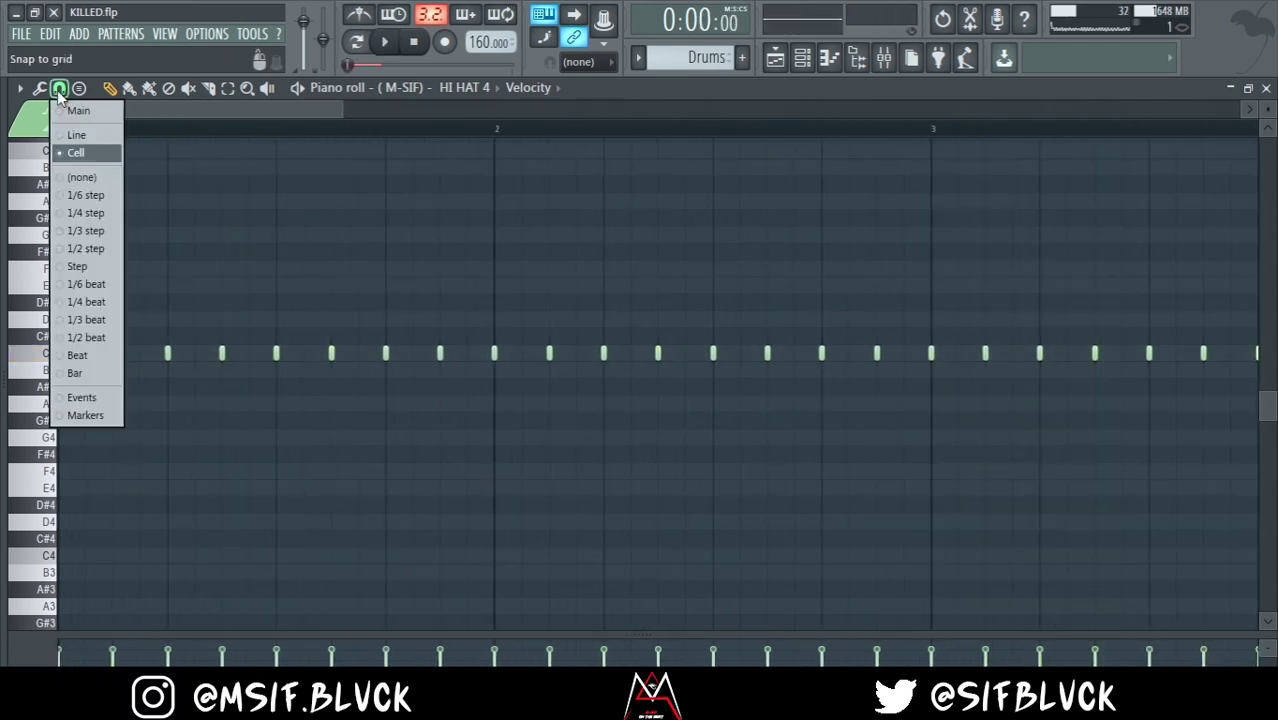
click(95, 232)
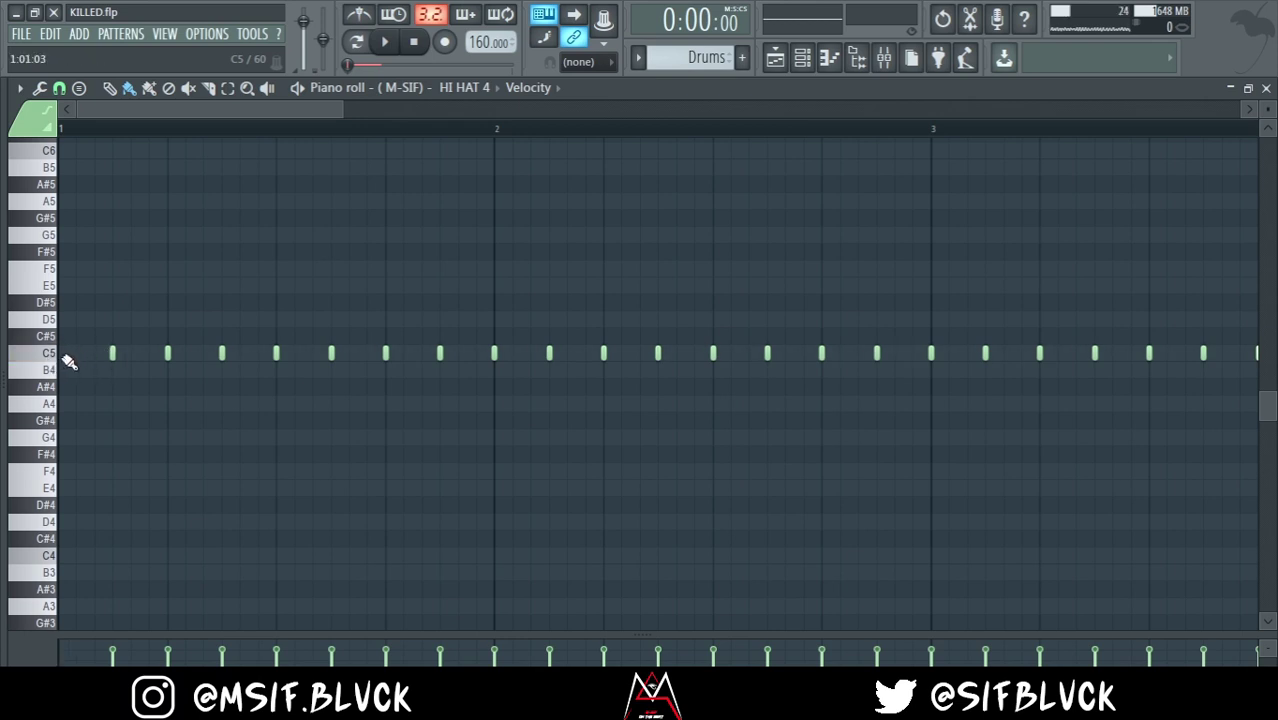
key(space)
key(space)
key(space)
Replace hats in the second half of bar 1 with lower rolls: two notes on A4, two on G#4 and four on F4
drag(331, 353, 335, 403)
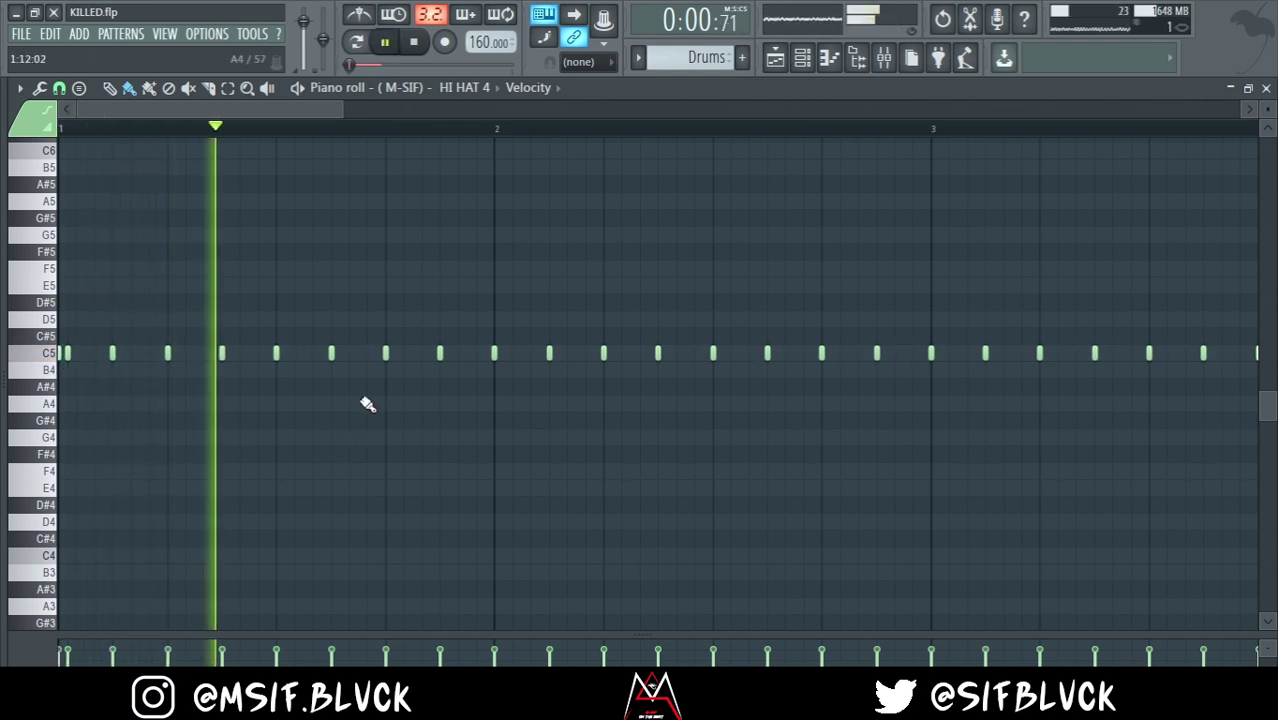
key(space)
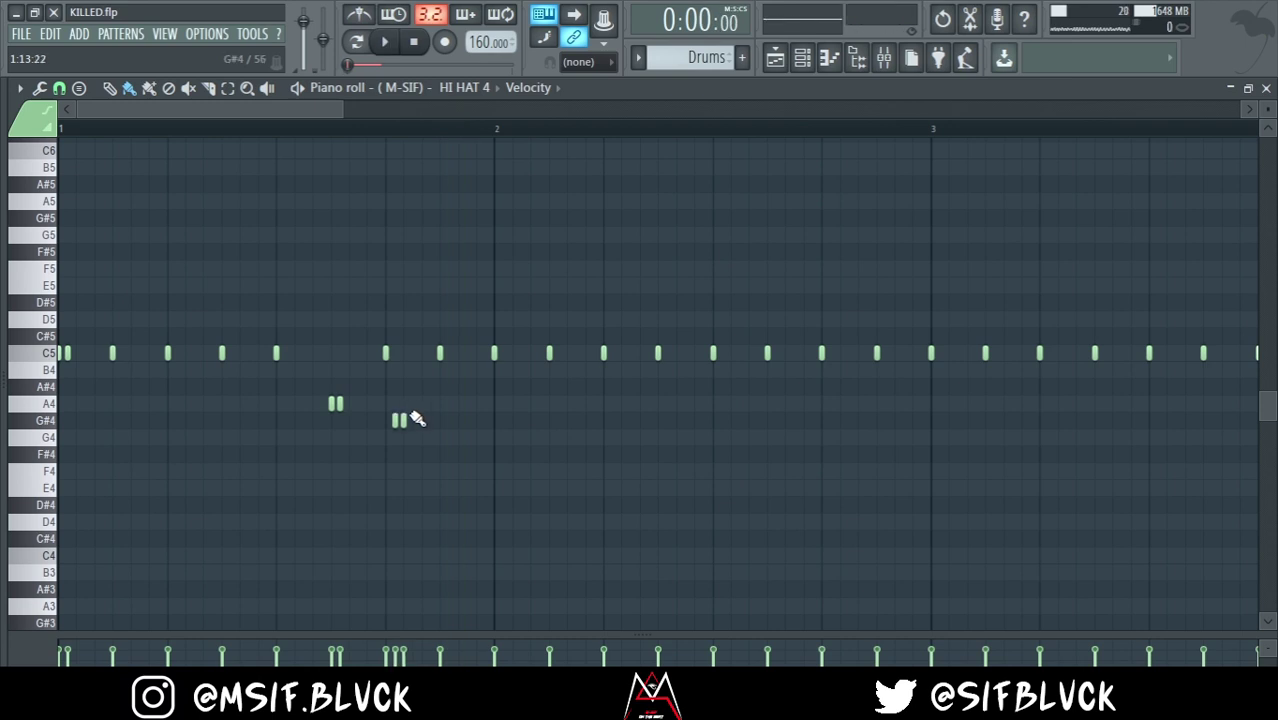
click(461, 471)
click(470, 471)
key(space)
scroll(474, 474, down, 2)
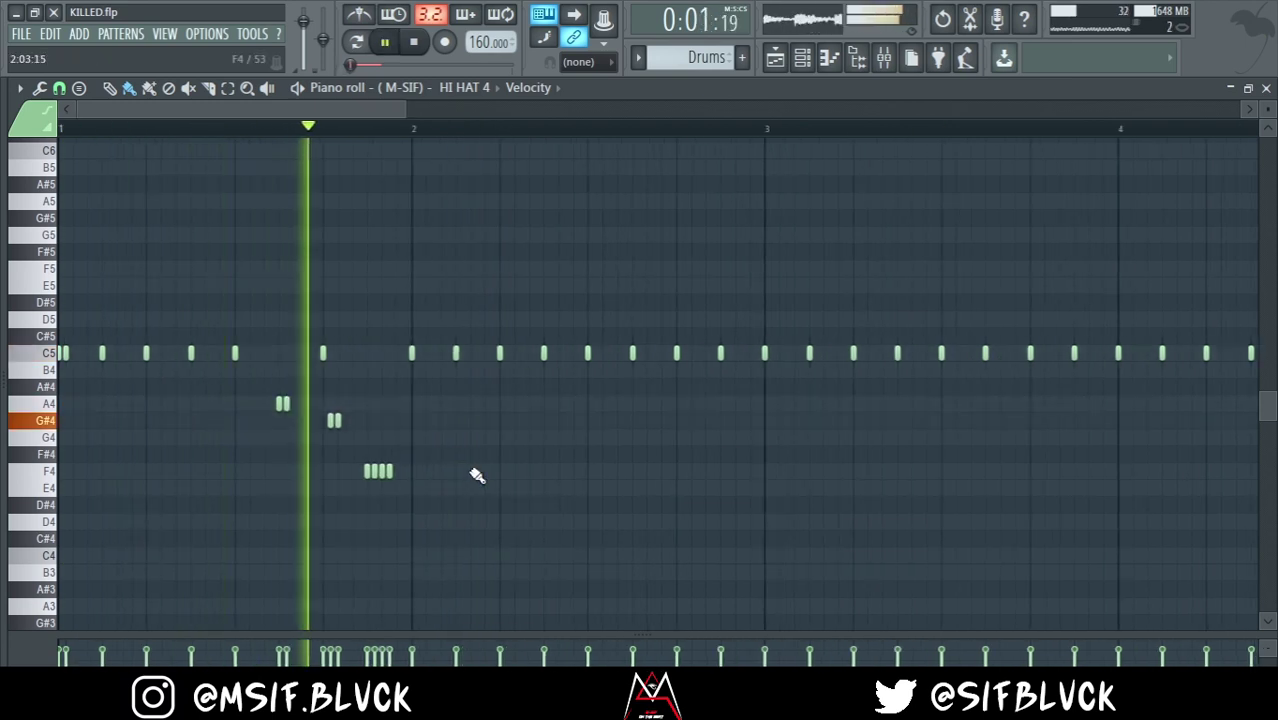
Turn the second C5 hat of bar 2 into a three-note roll and check it in playback
key(space)
key(space)
click(463, 353)
click(470, 353)
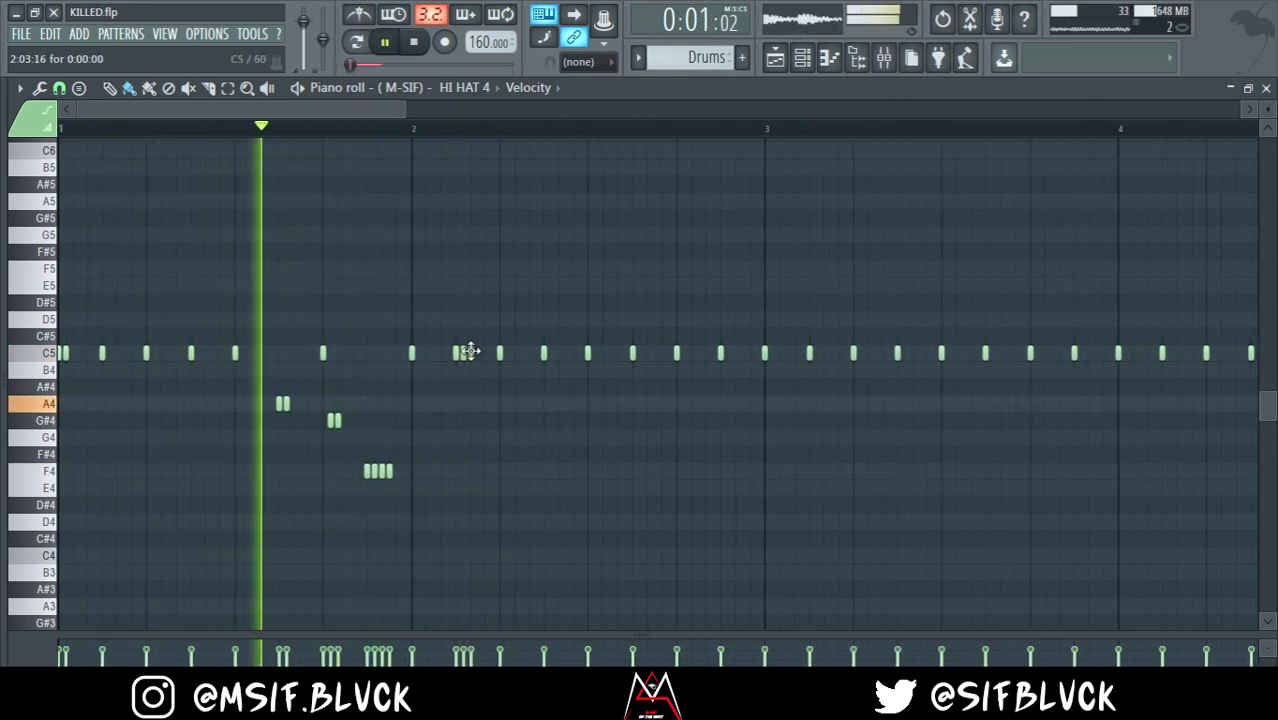
key(space)
key(space)
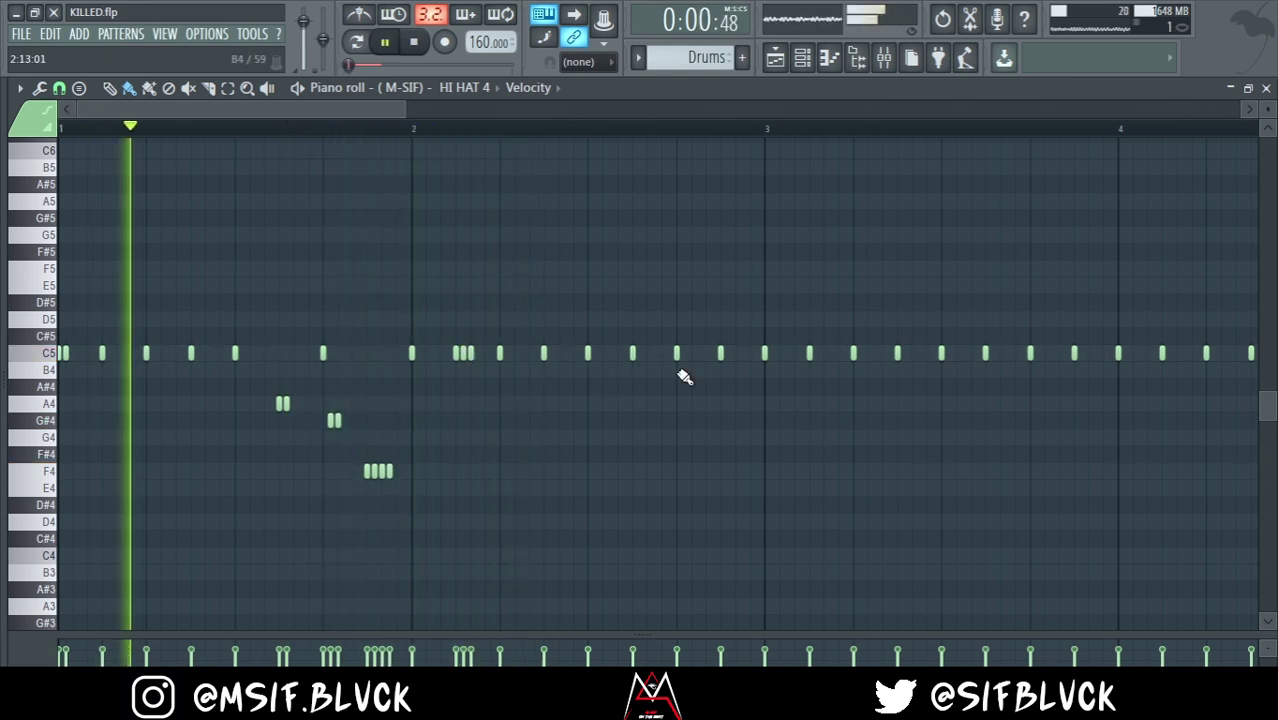
Add two more three-note C5 rolls in bar 2 and a descending F#4, E4, D4, C#4 run on its fourth beat
scroll(684, 376, up, 2)
scroll(684, 376, up, 1)
key(space)
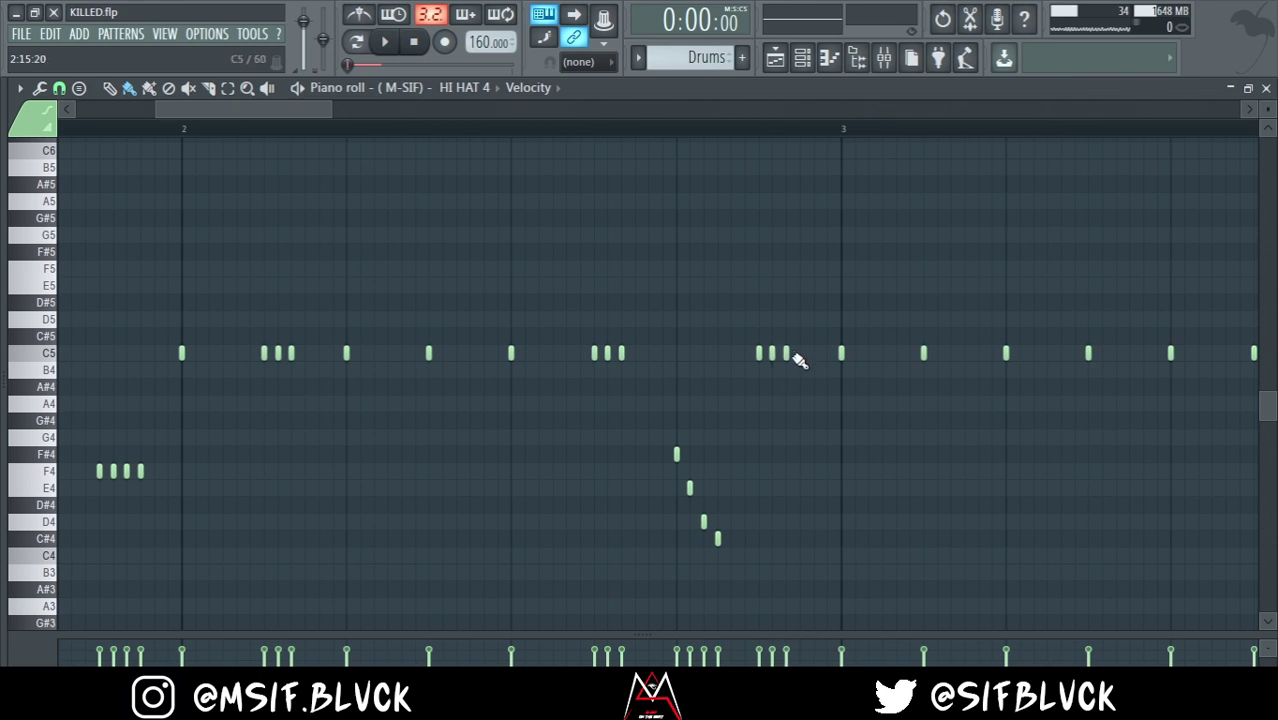
scroll(800, 360, down, 5)
key(space)
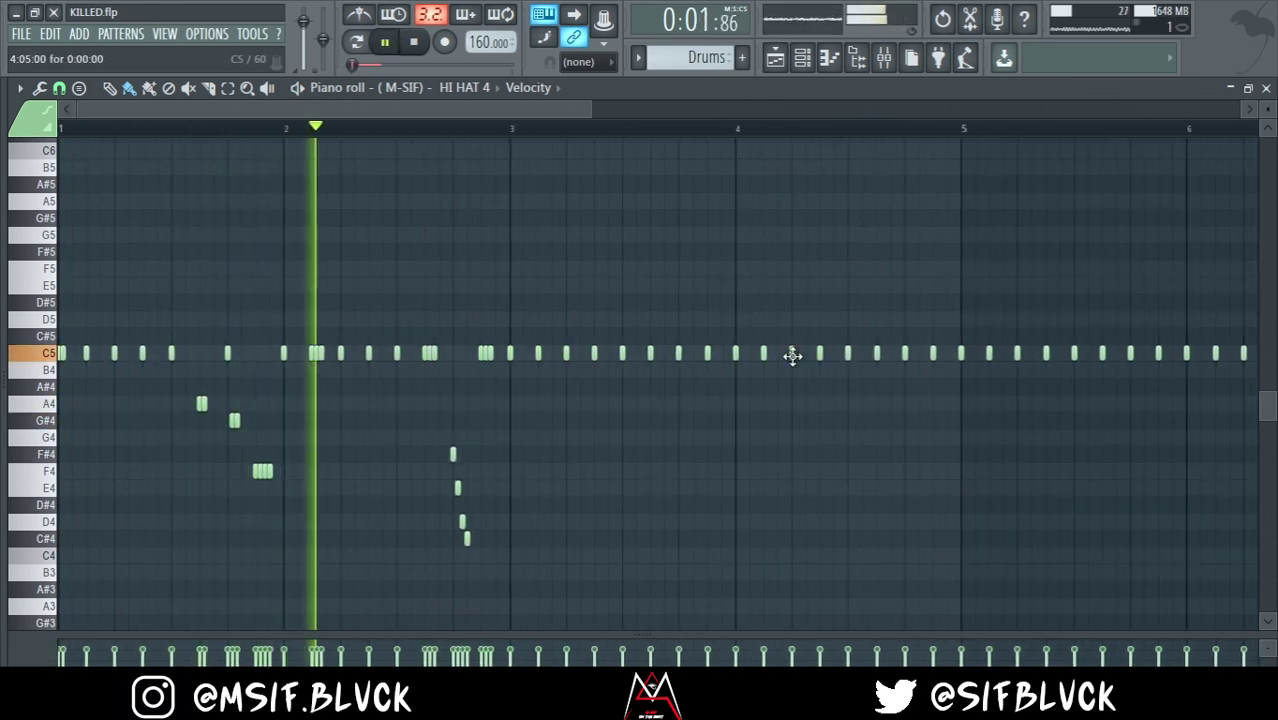
key(space)
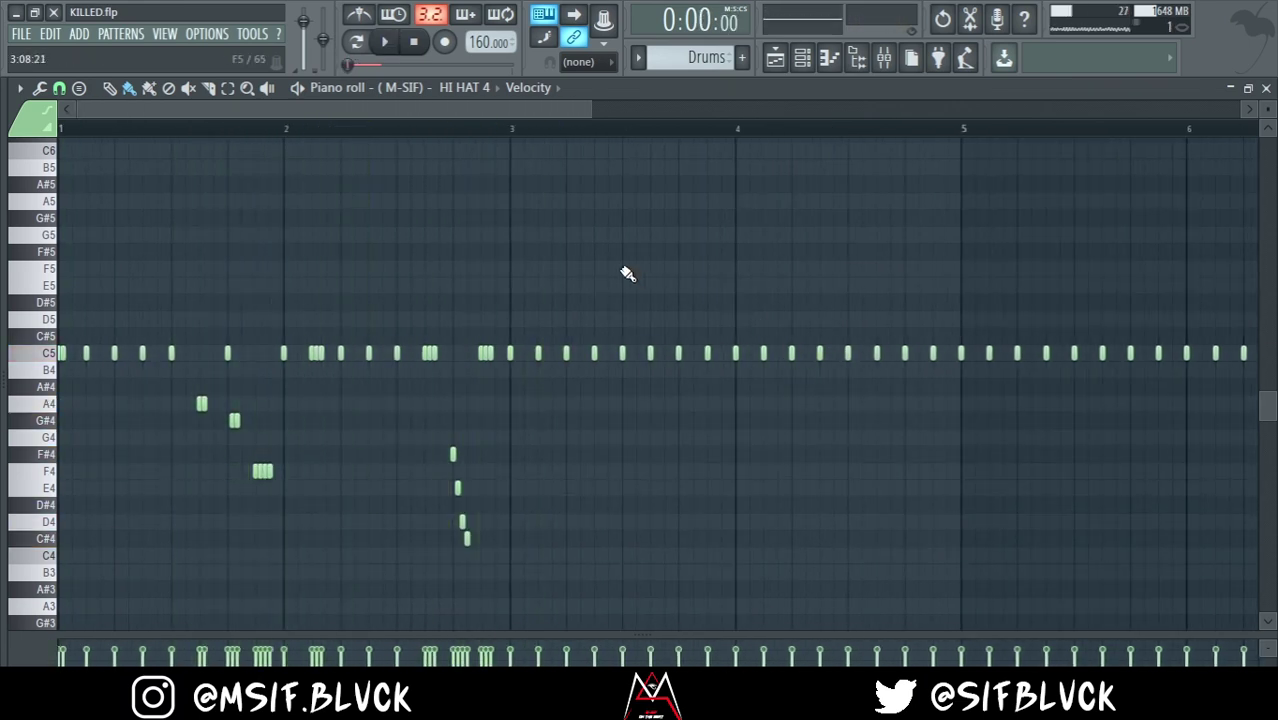
Replace the first hat of bar 3 with a descending four-note roll on G4, F#4, D#4 and D4
scroll(628, 274, up, 2)
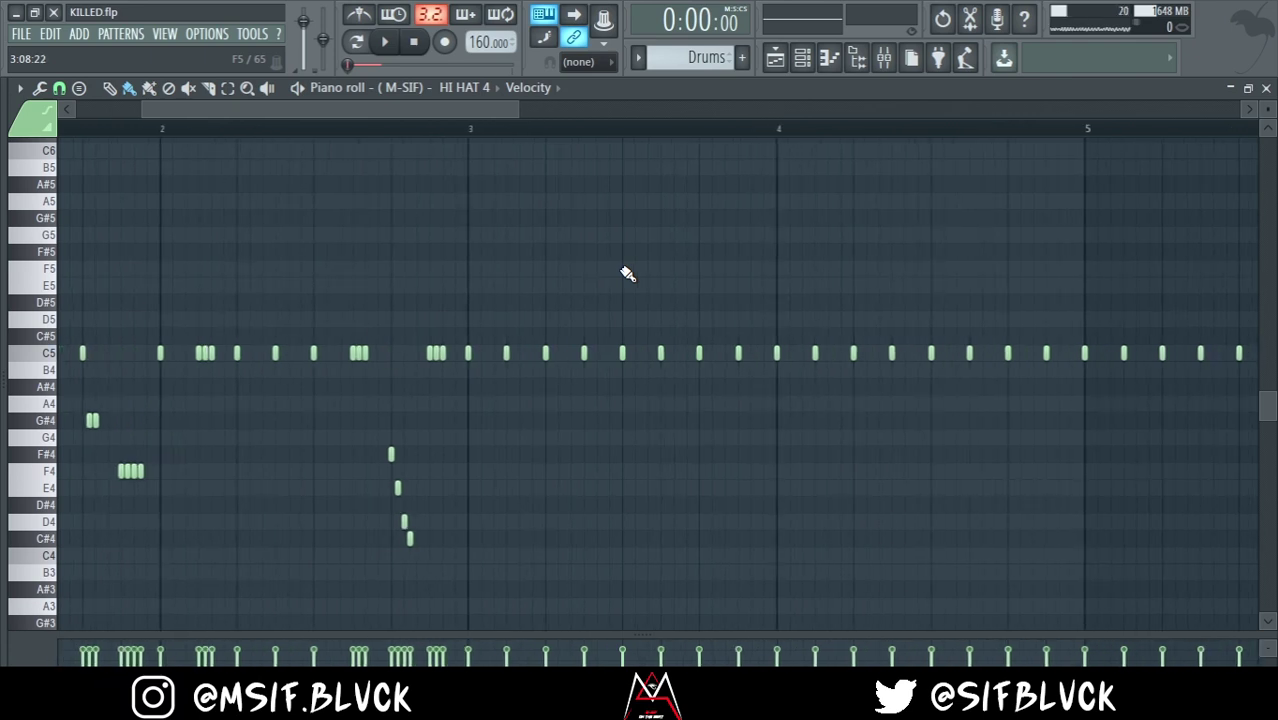
scroll(628, 274, up, 3)
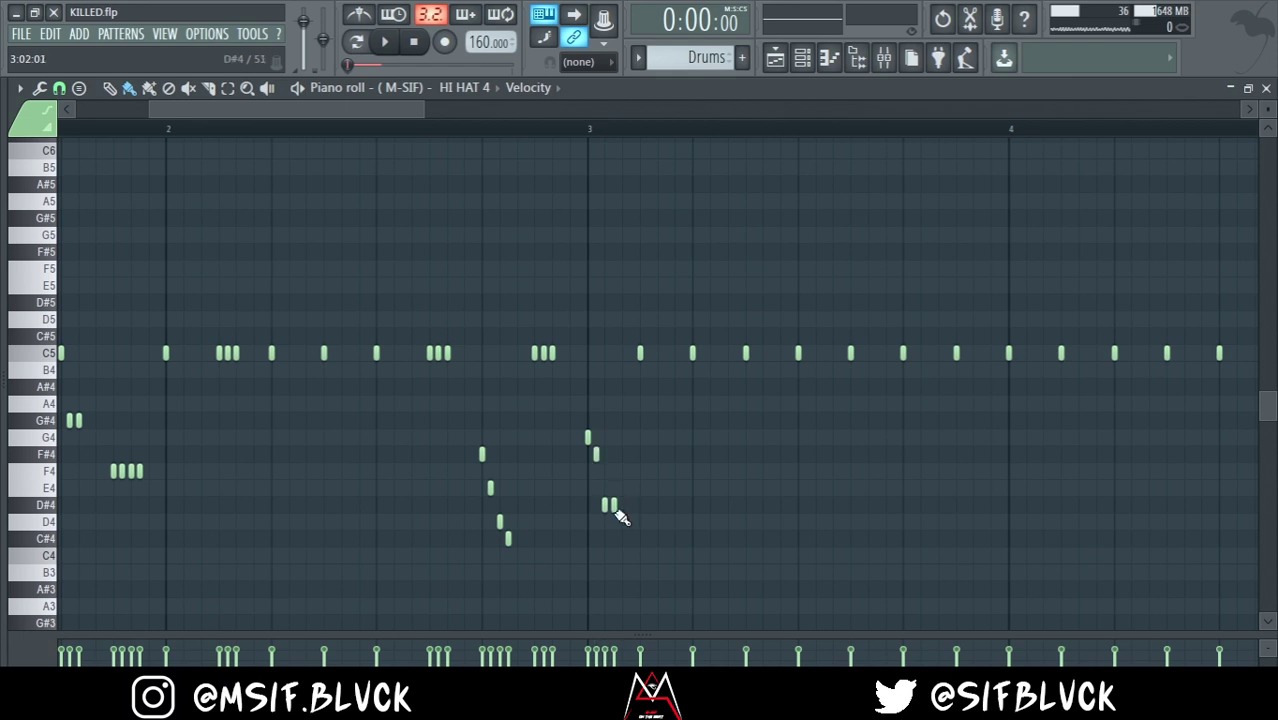
scroll(615, 528, down, 4)
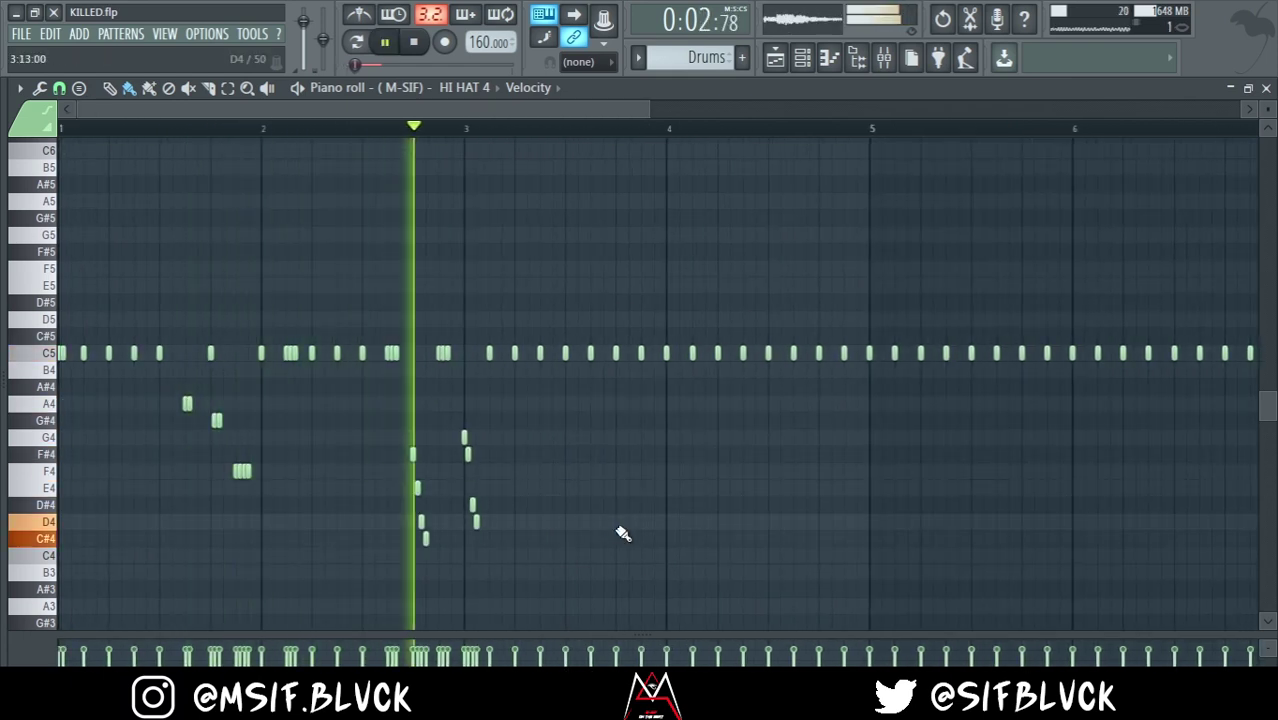
scroll(622, 533, up, 3)
key(space)
Put three-note rolls on G4 and E4 in bar 3's last beat and double the C5 hat just before the bar's middle
scroll(623, 533, up, 2)
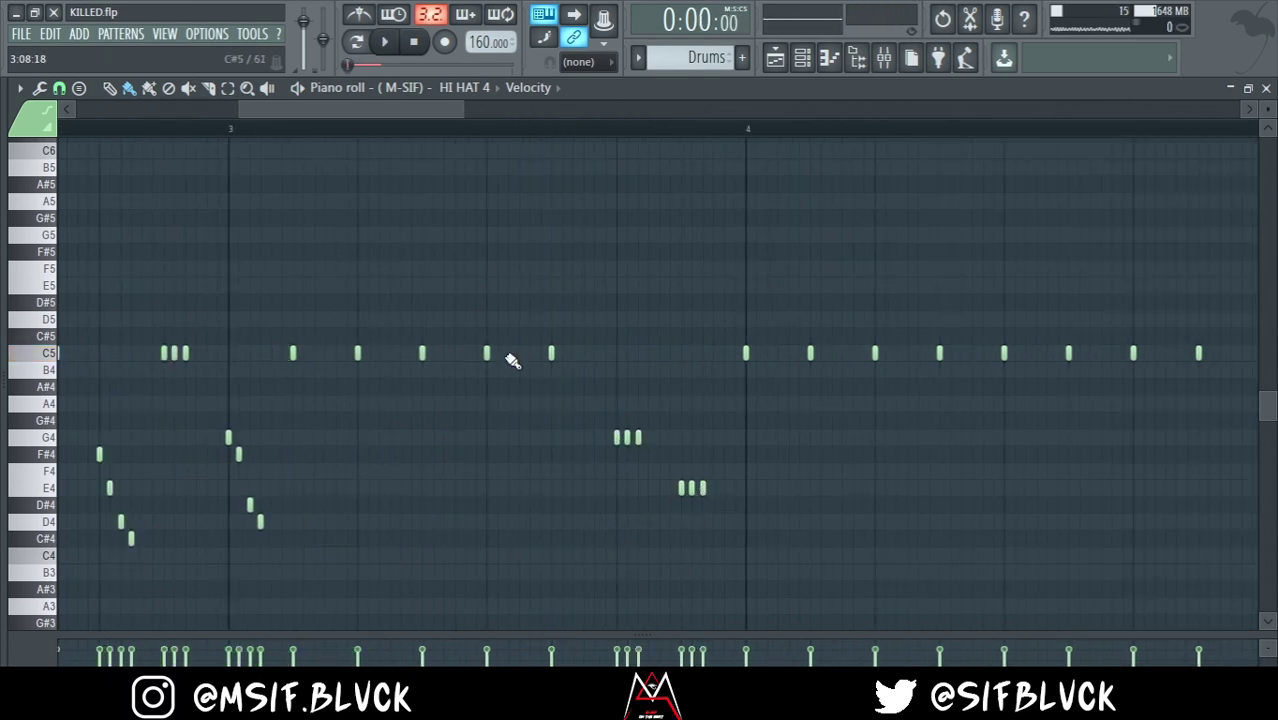
scroll(489, 328, down, 3)
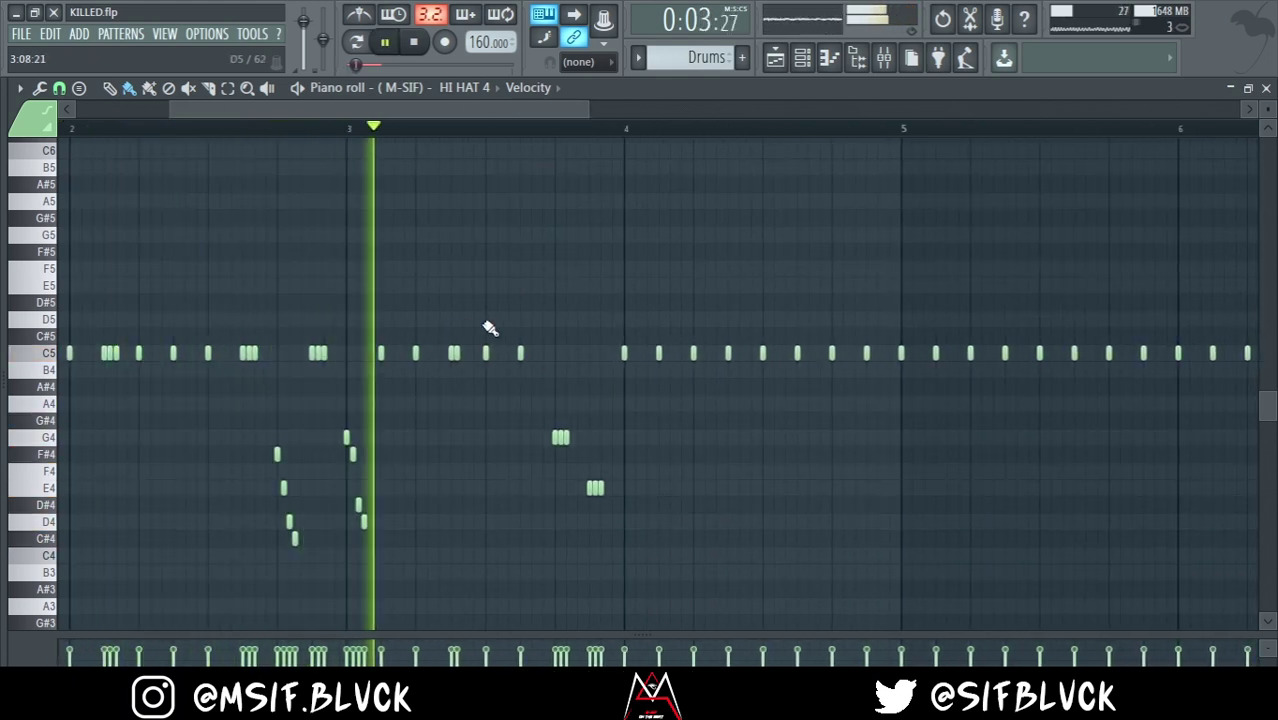
scroll(489, 328, up, 2)
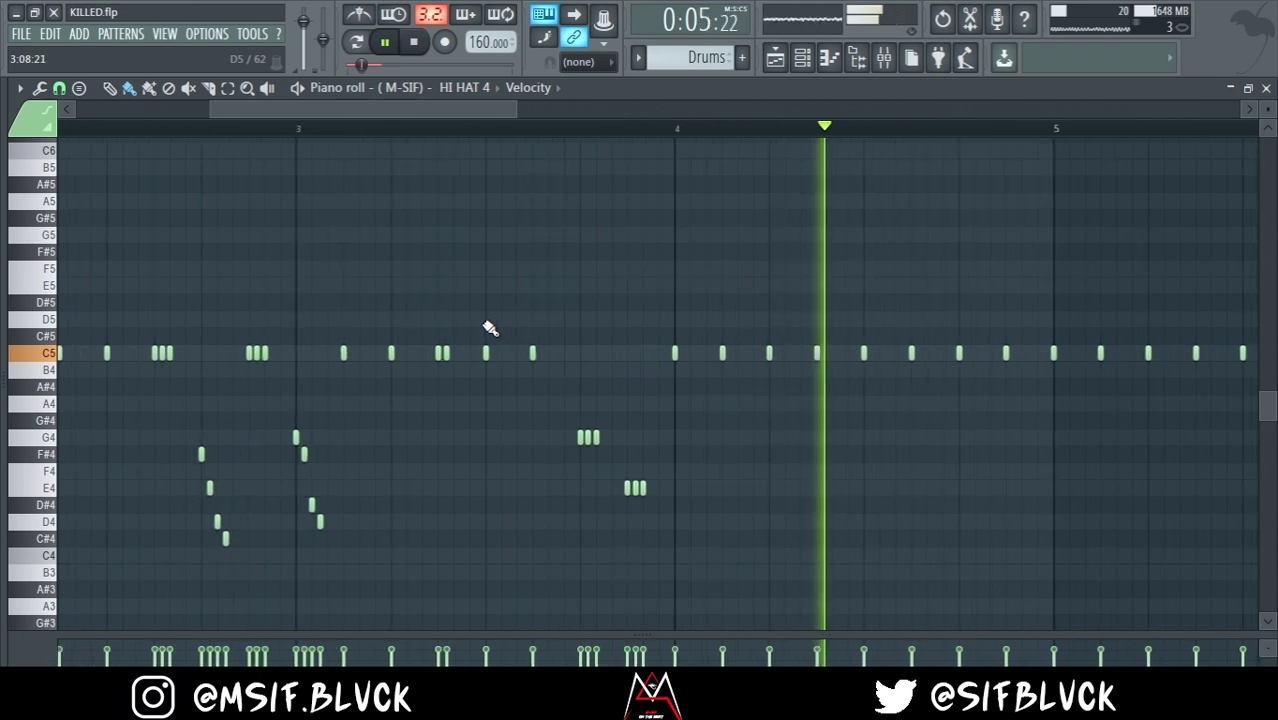
Add C5 rolls to bar 4: two double hits in its first half and two three-note rolls in its last beat
key(space)
scroll(746, 330, up, 1)
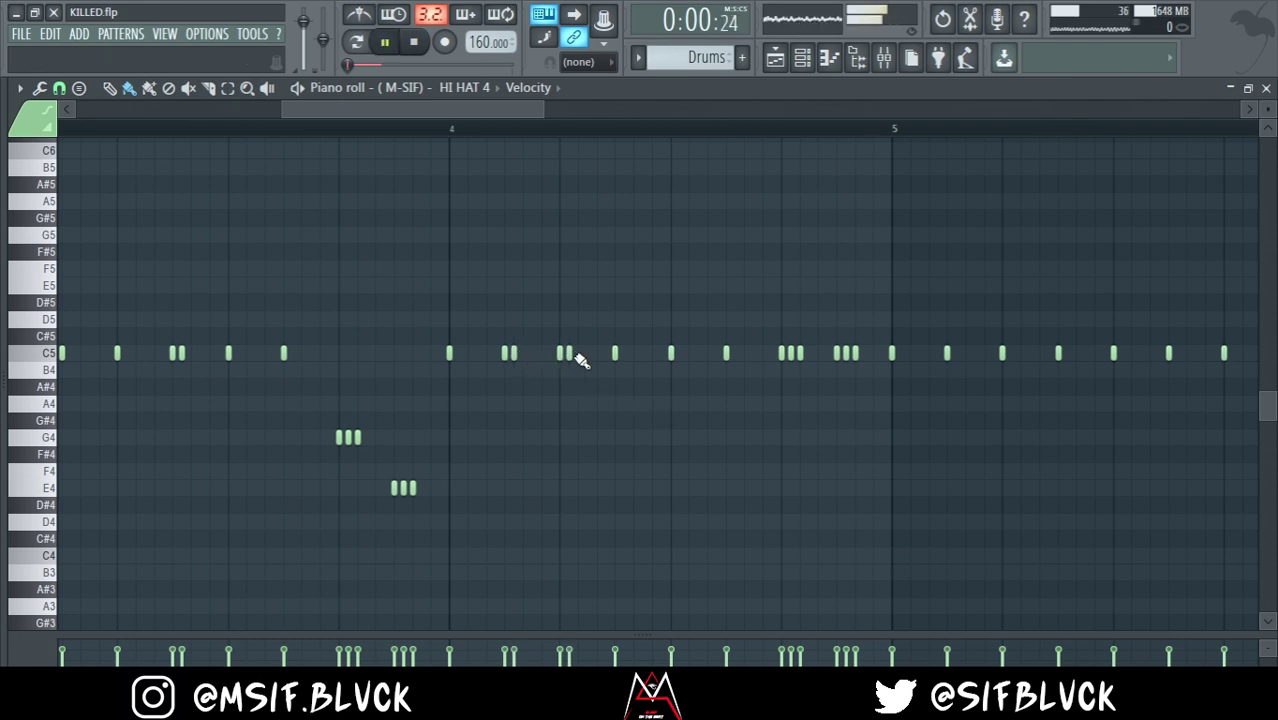
scroll(580, 360, down, 5)
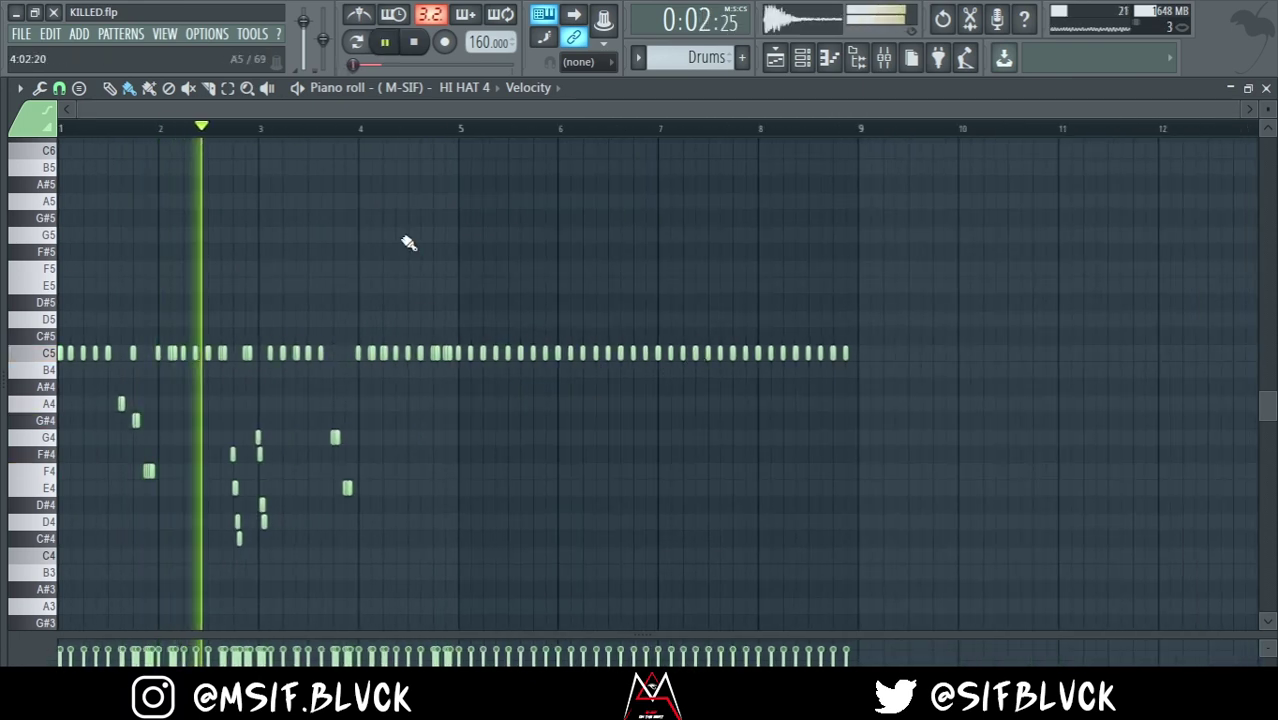
Delete all hi-hat notes from bar 5 onward, including the stray D#5 notes painted around bar 8
click(795, 302)
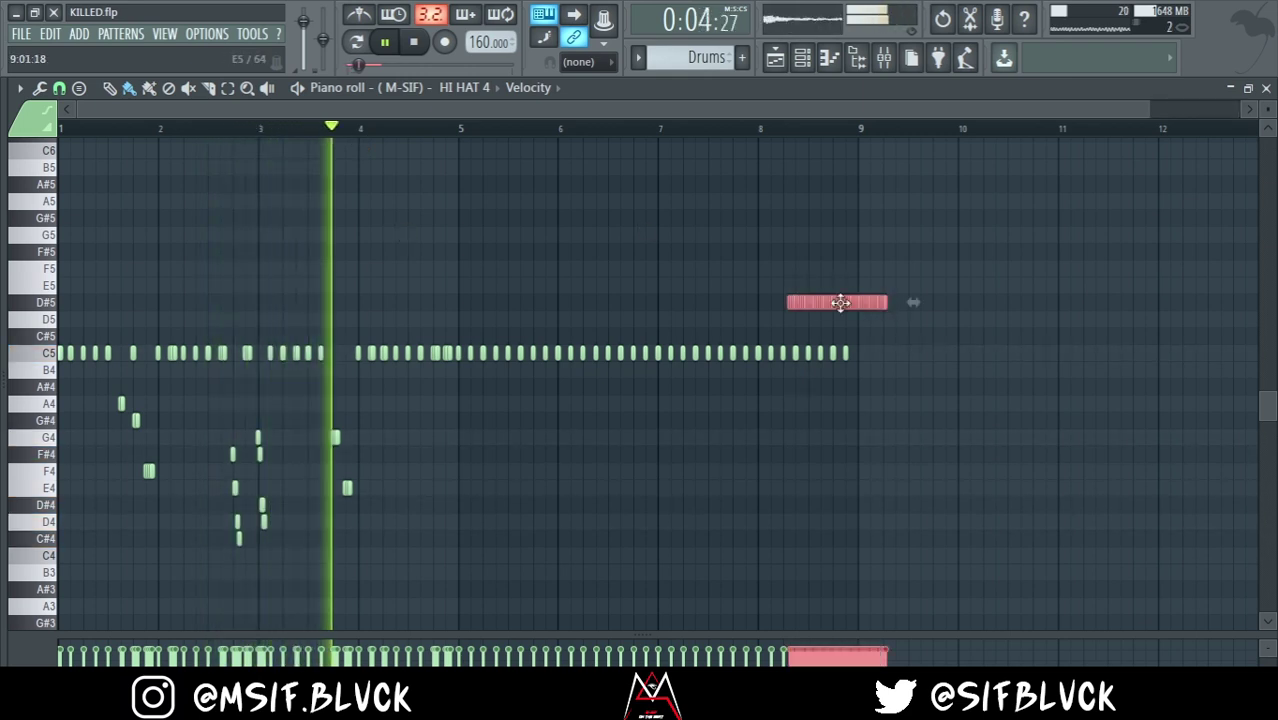
key(space)
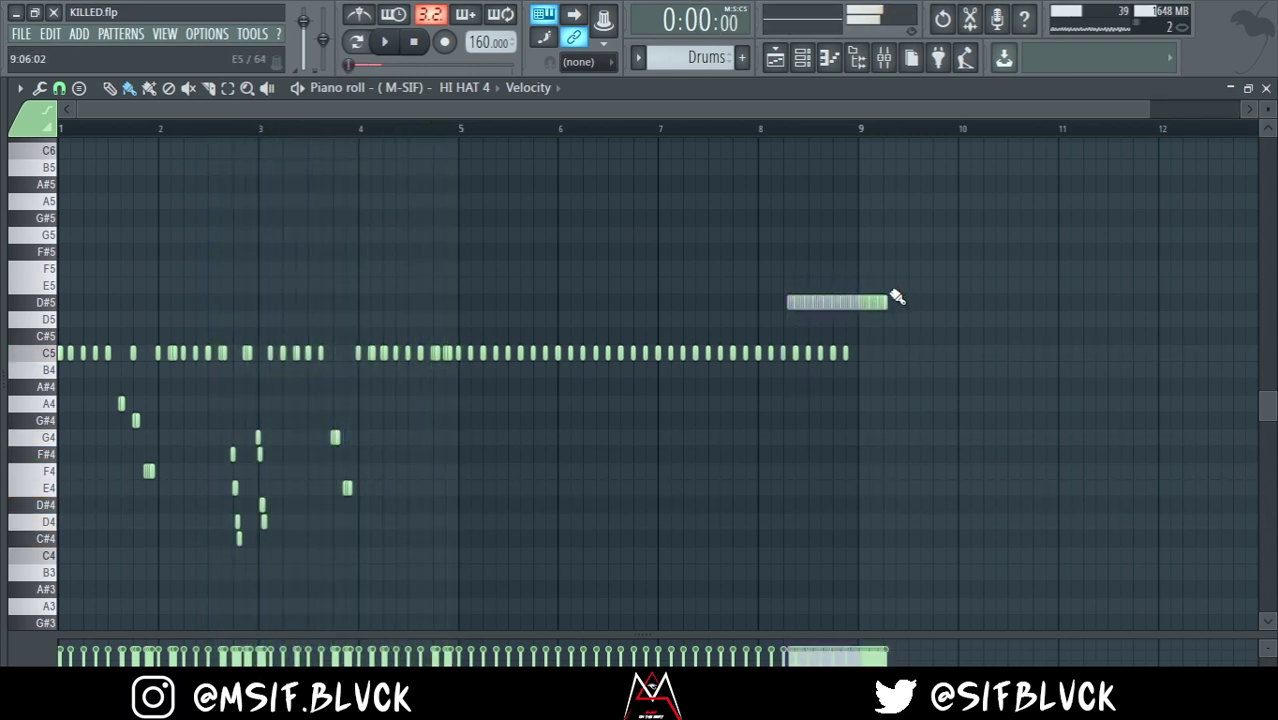
drag(908, 279, 462, 442)
key(Delete)
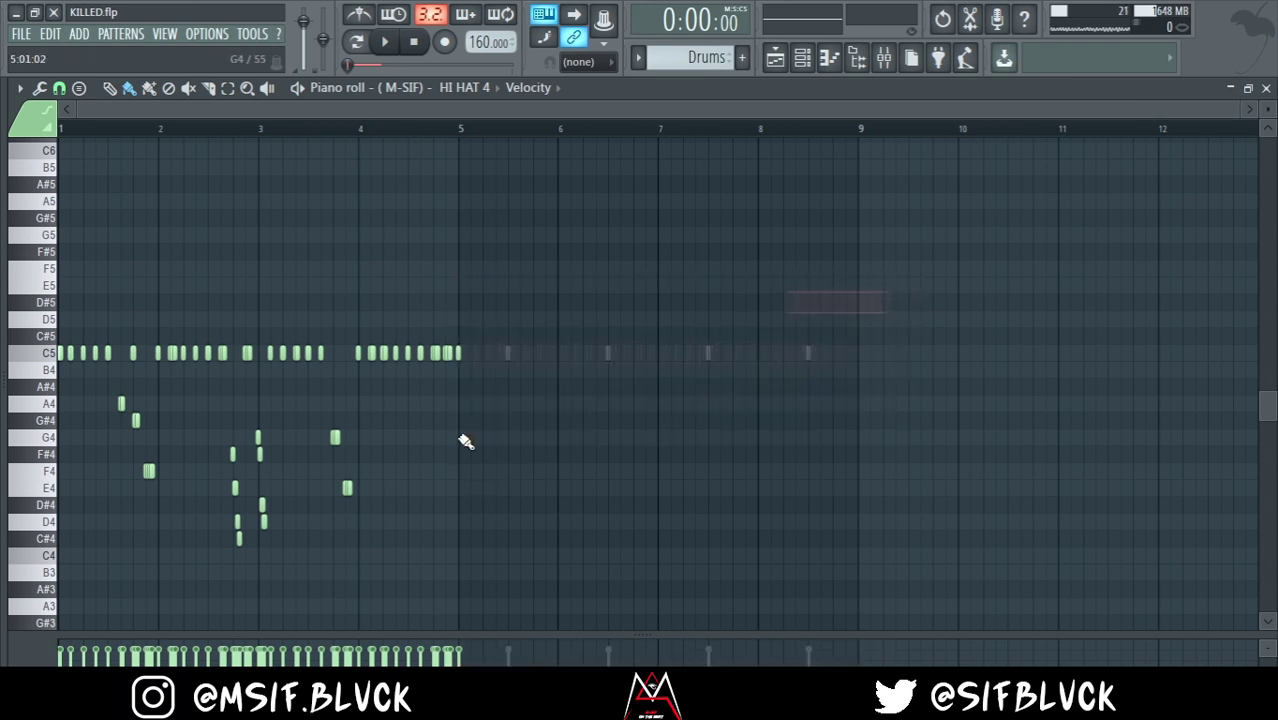
scroll(466, 441, up, 5)
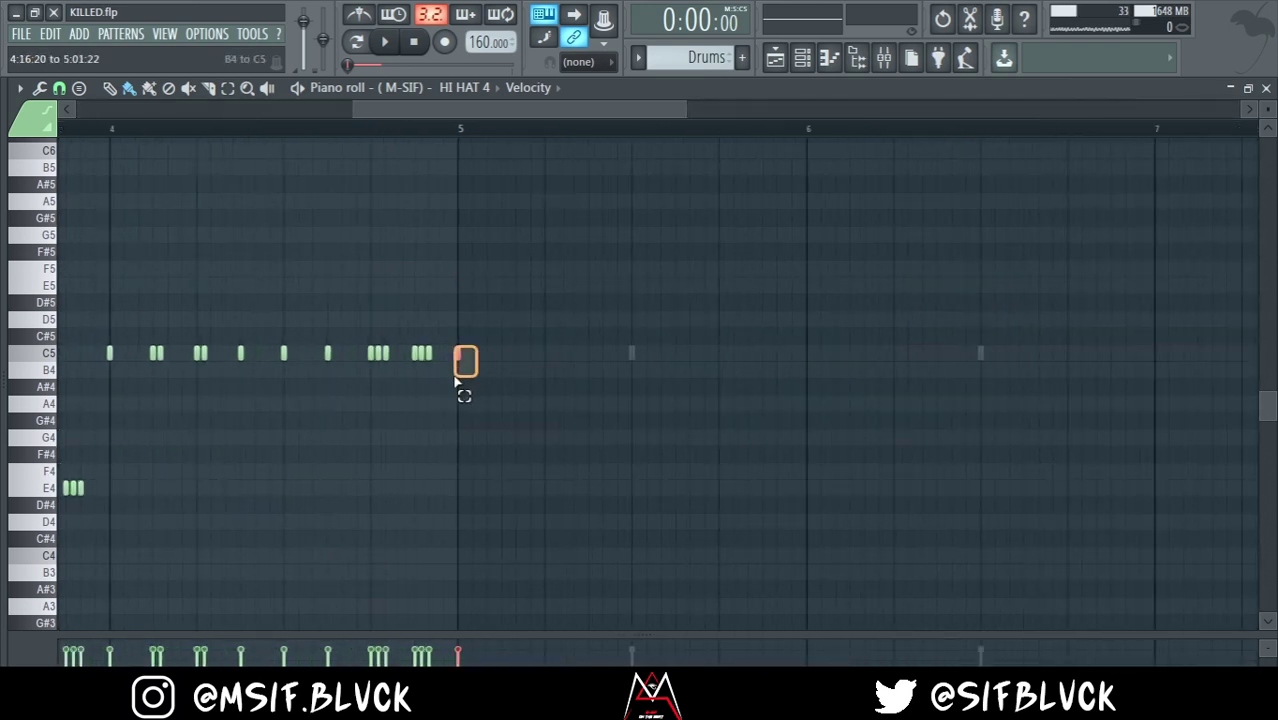
Change the 1/3-step snap setting and duplicate all hi-hat notes of bars 1 to 4 into bars 5 to 8
click(65, 91)
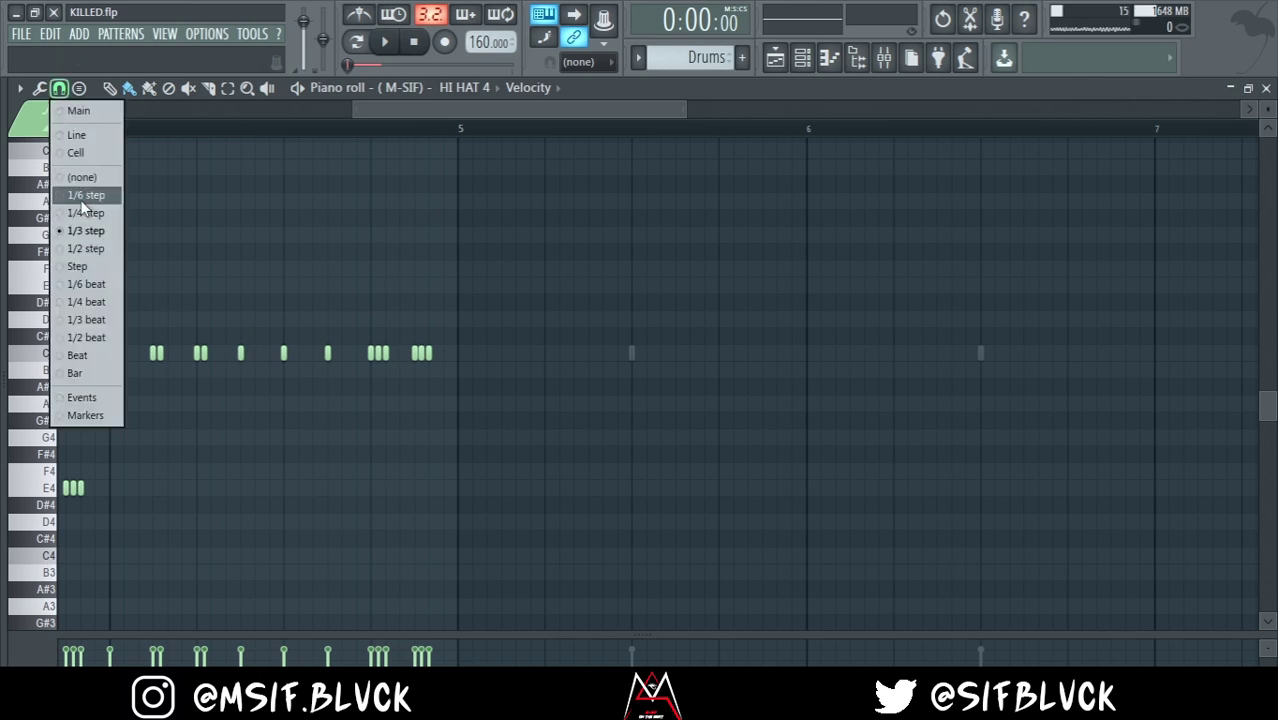
click(92, 146)
scroll(248, 124, down, 1)
scroll(248, 124, down, 3)
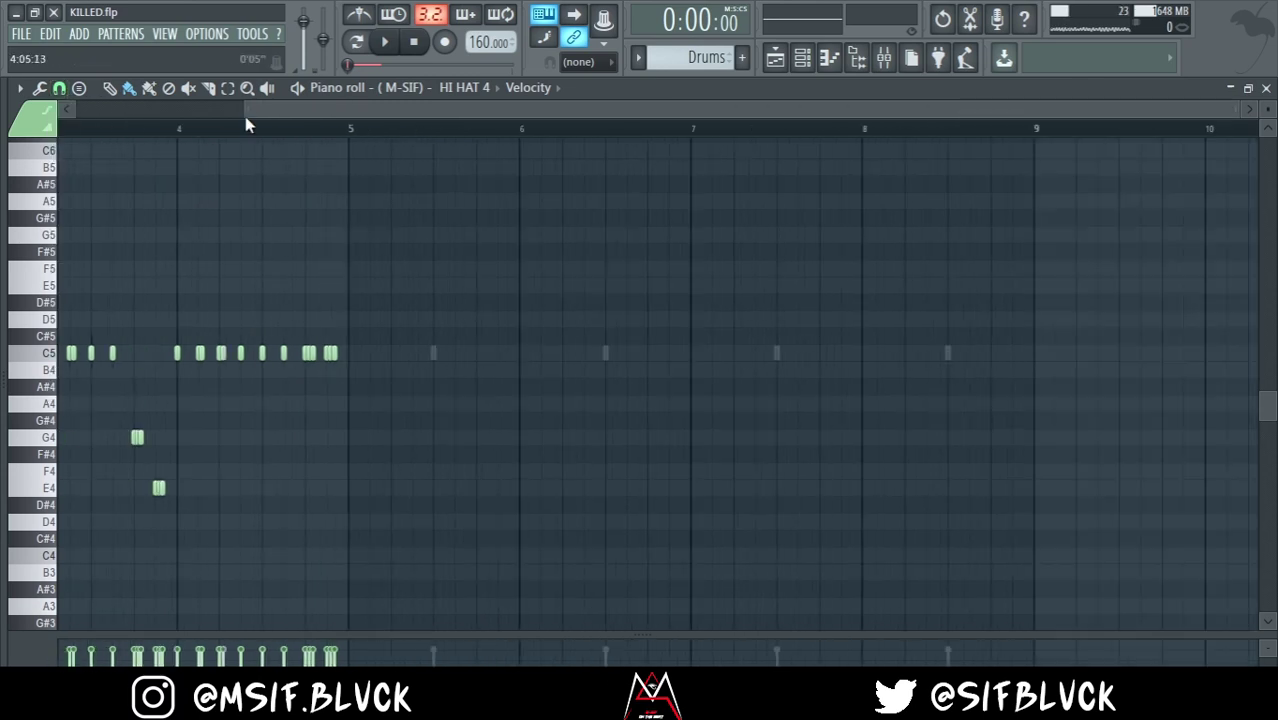
drag(462, 128, 3, 155)
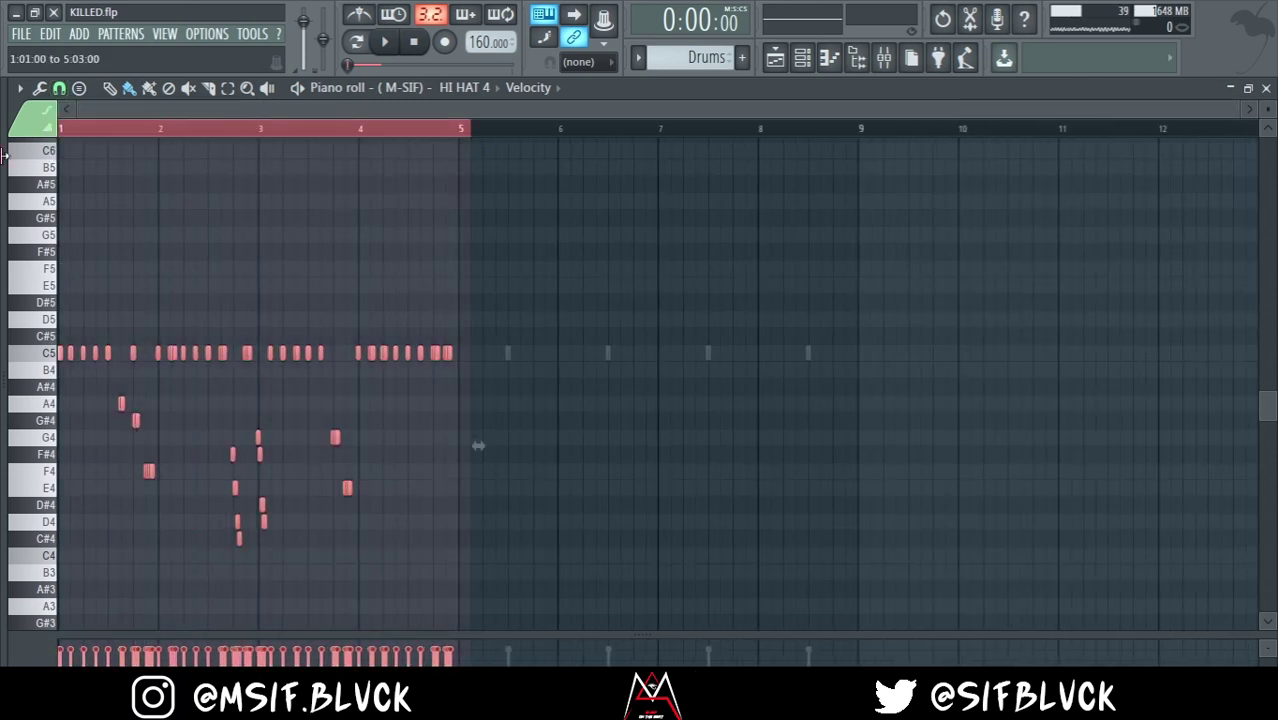
key(ctrl+b)
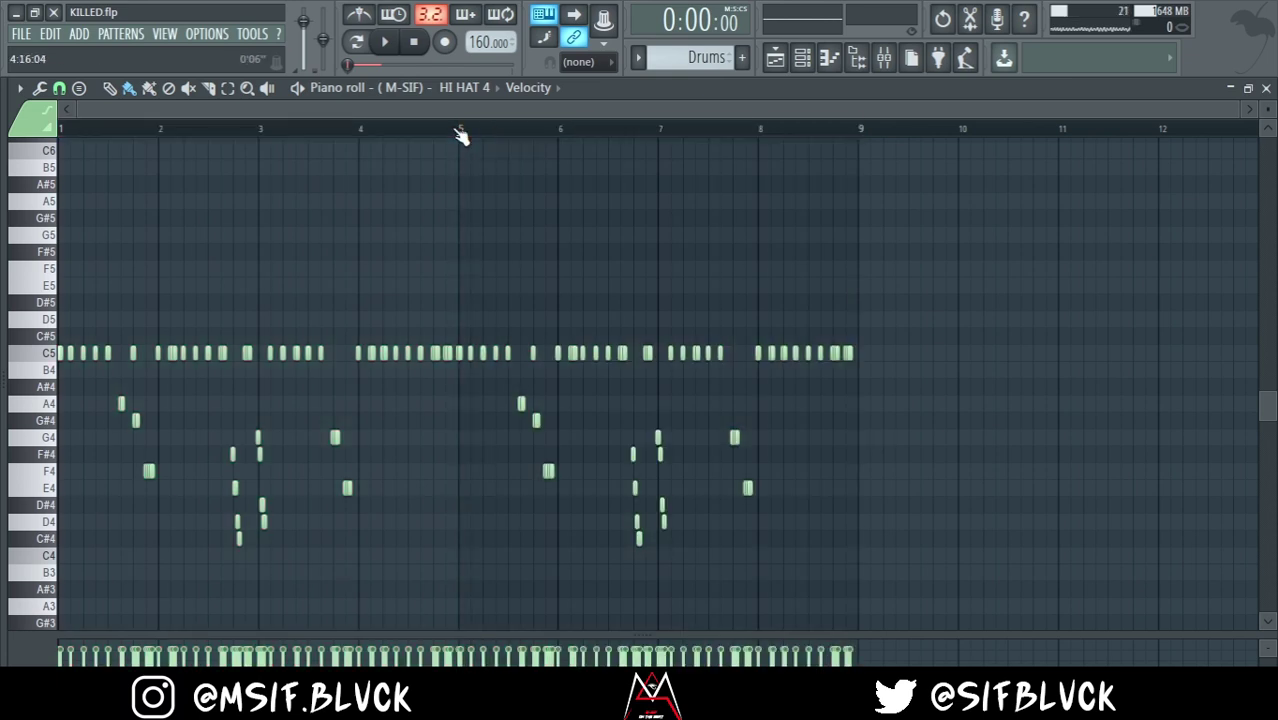
Play the loop, select the hi-hat's mixer track, Insert 3, and mute melody tracks 5 to 8
key(space)
key(space)
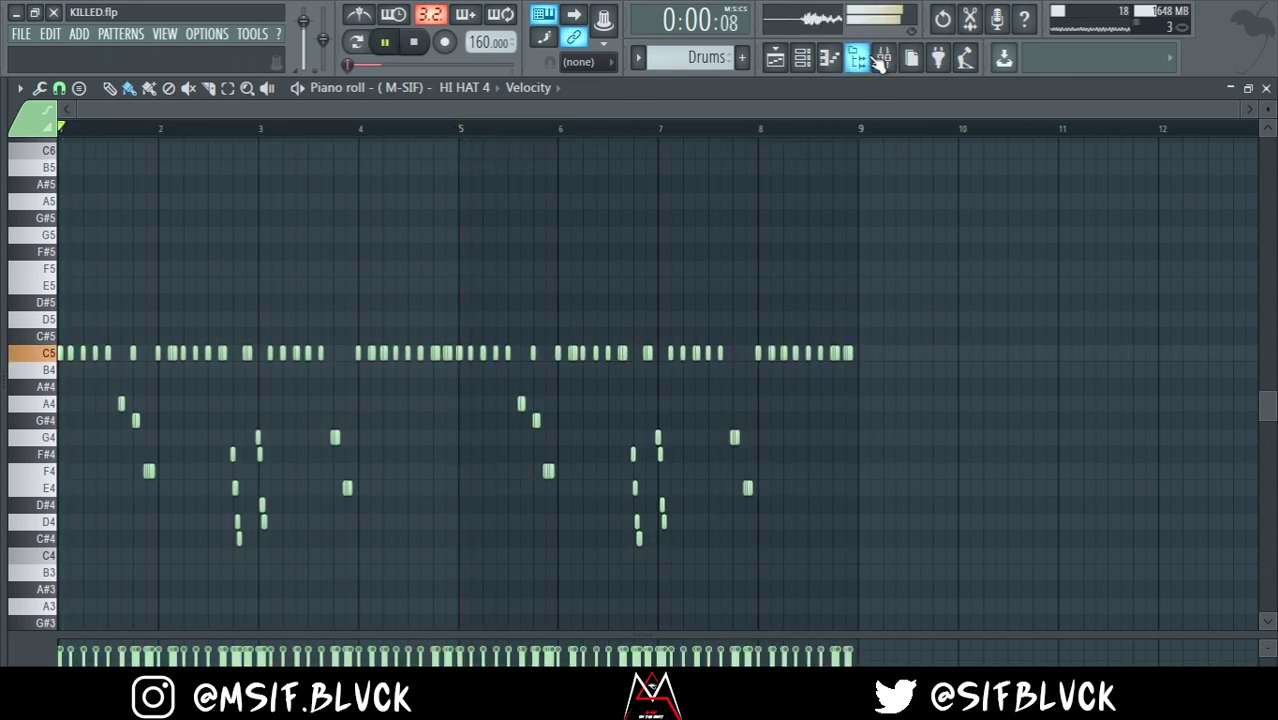
key(space)
click(883, 57)
click(206, 195)
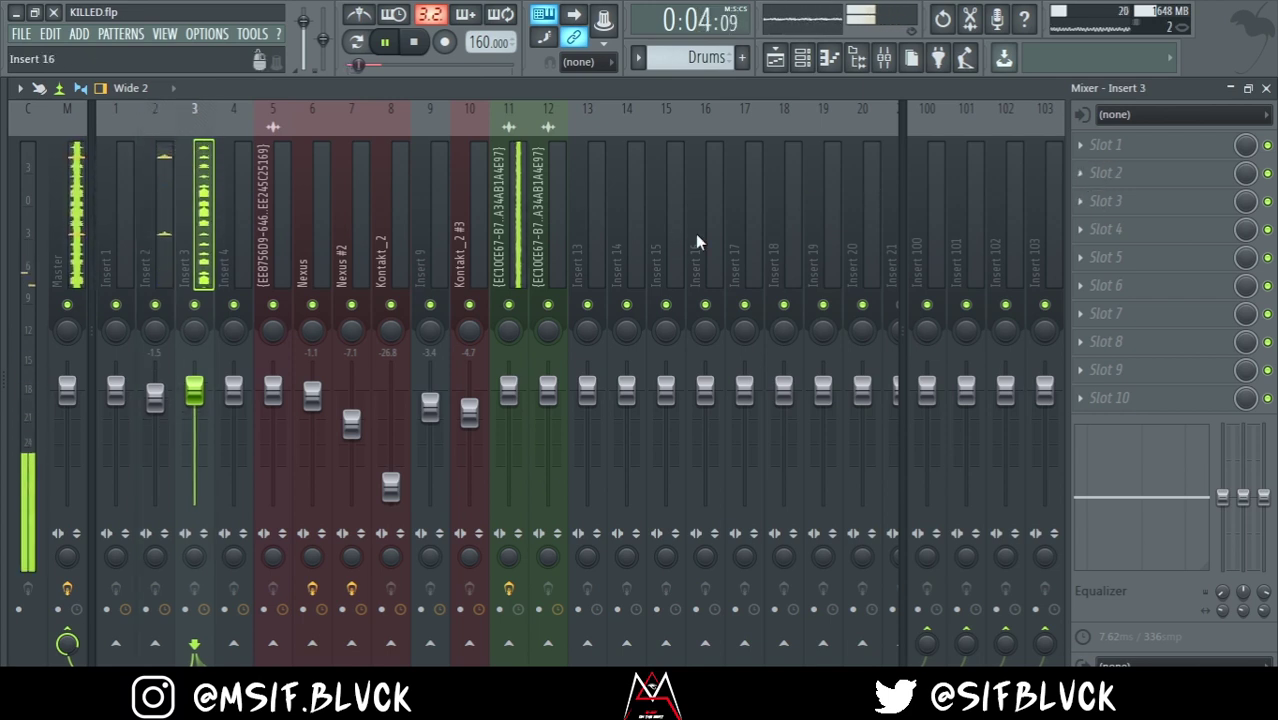
click(273, 304)
click(312, 304)
click(351, 304)
click(390, 304)
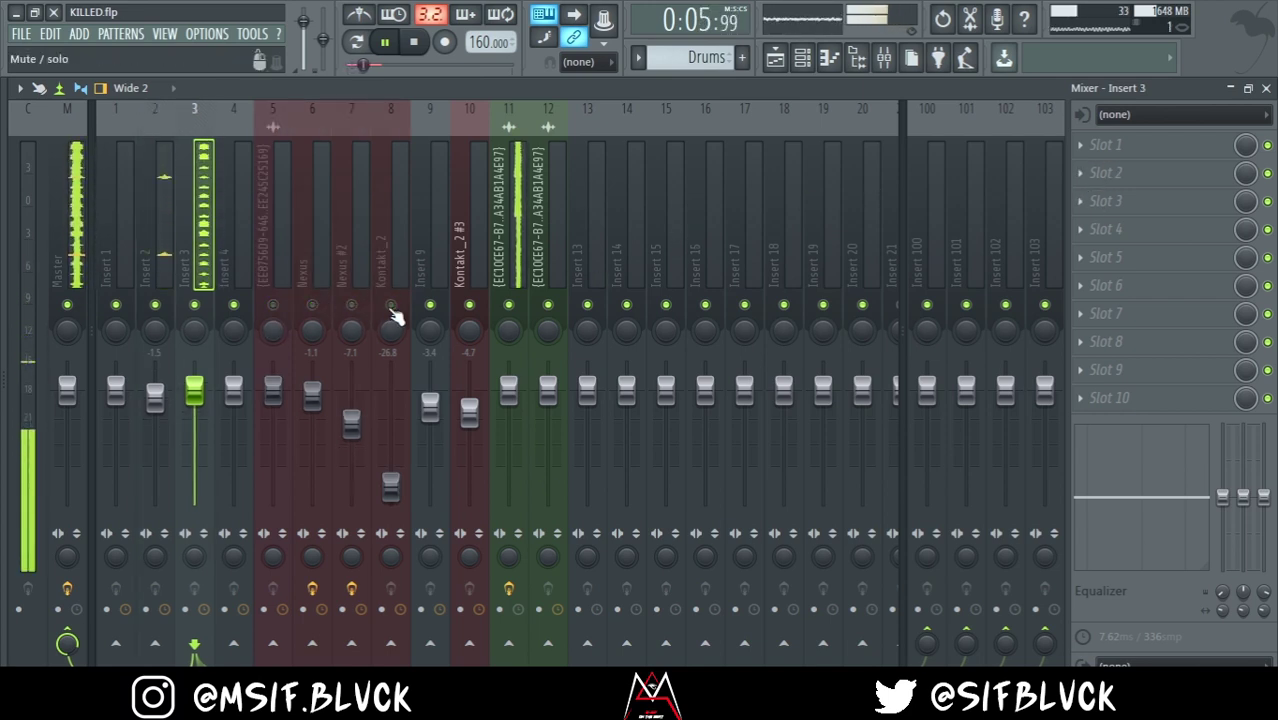
Load Looperator [64bit] in slot 1 of Insert 3 and choose the User preset M-SIF THE GOAT - MAGIC
click(1072, 152)
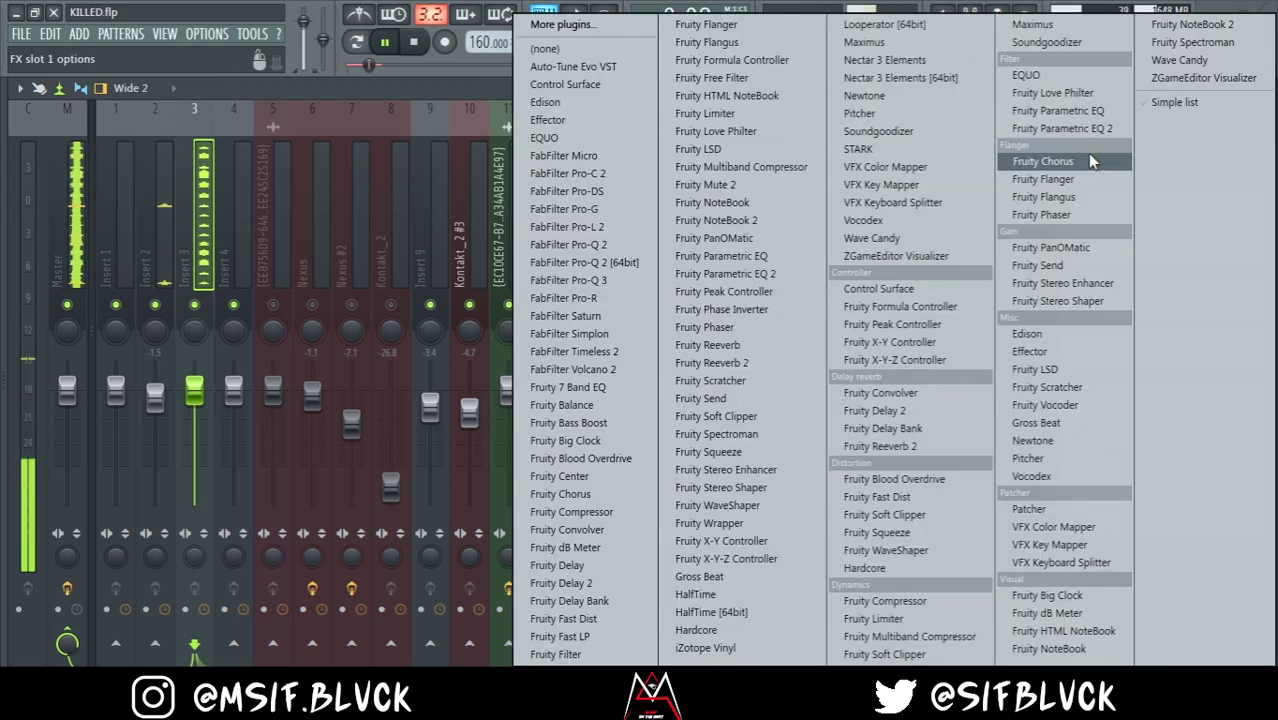
click(936, 28)
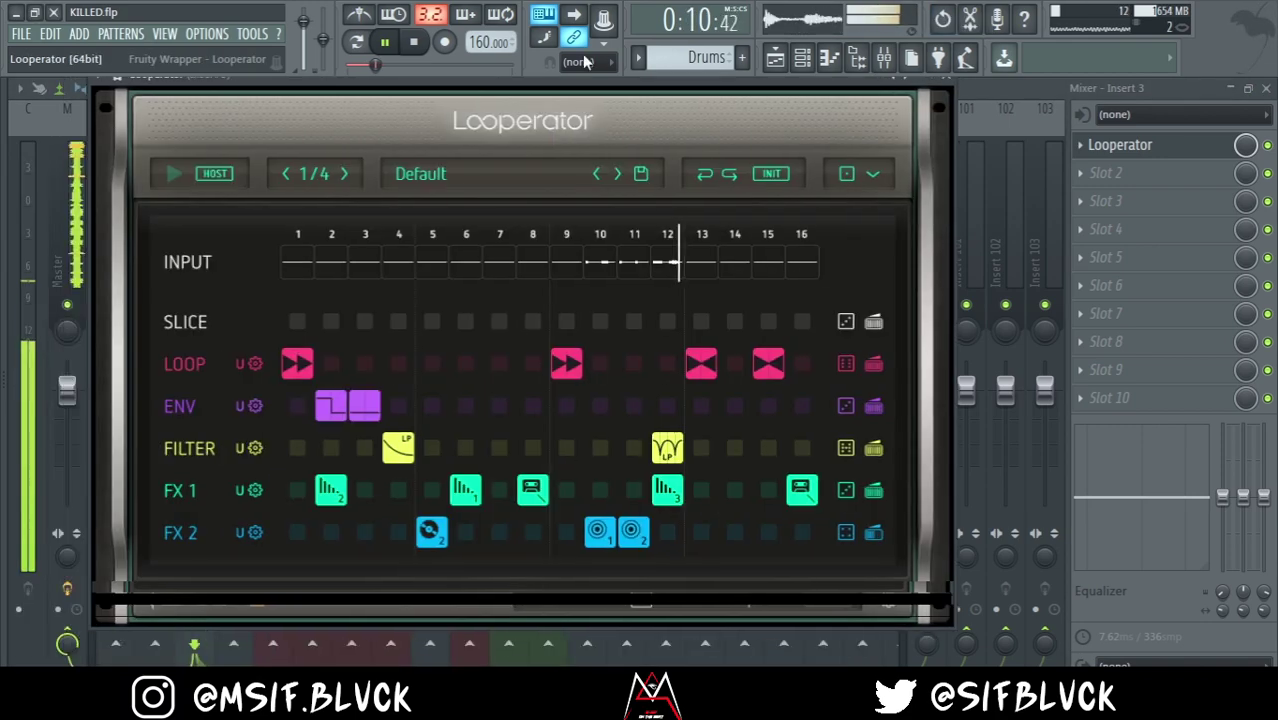
key(space)
click(388, 184)
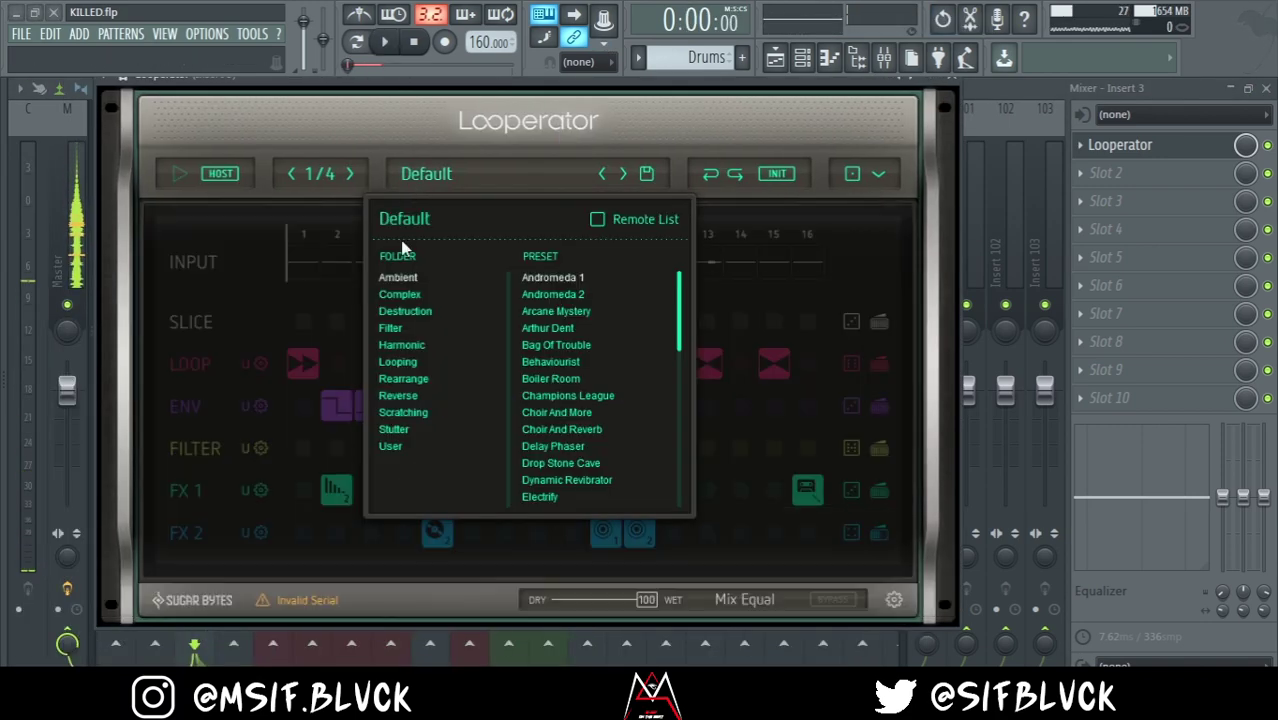
click(390, 446)
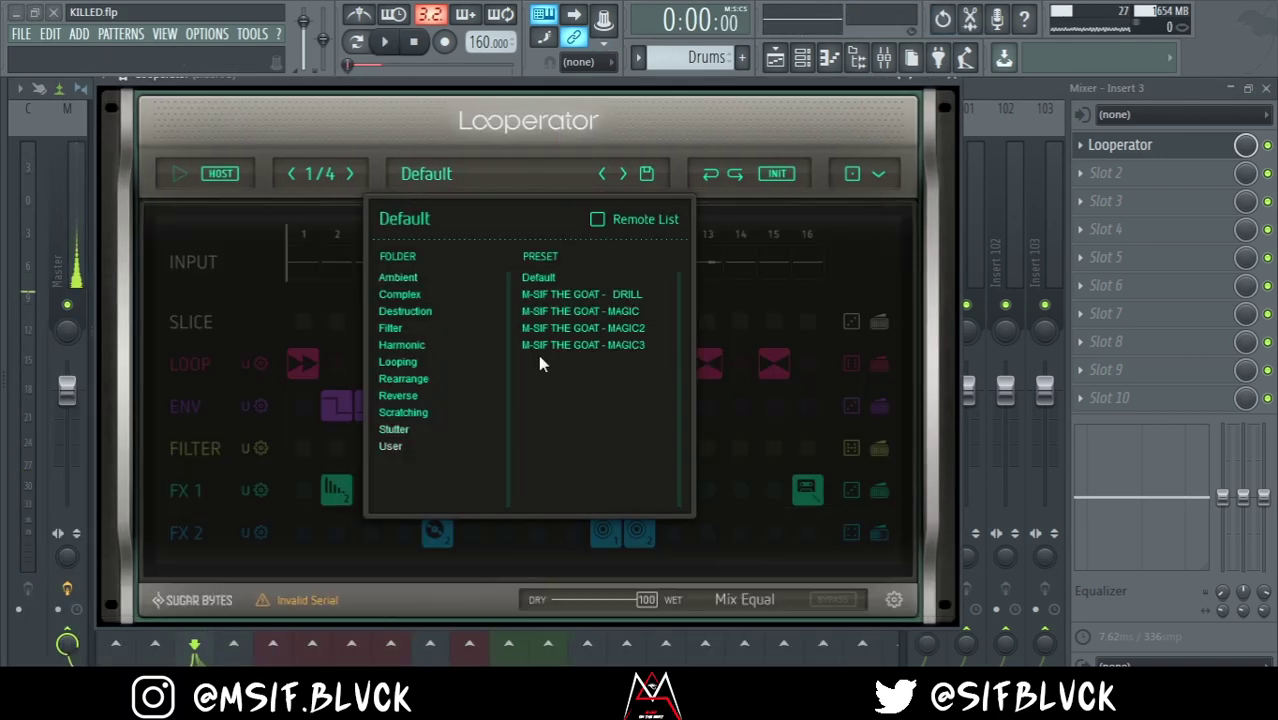
click(620, 313)
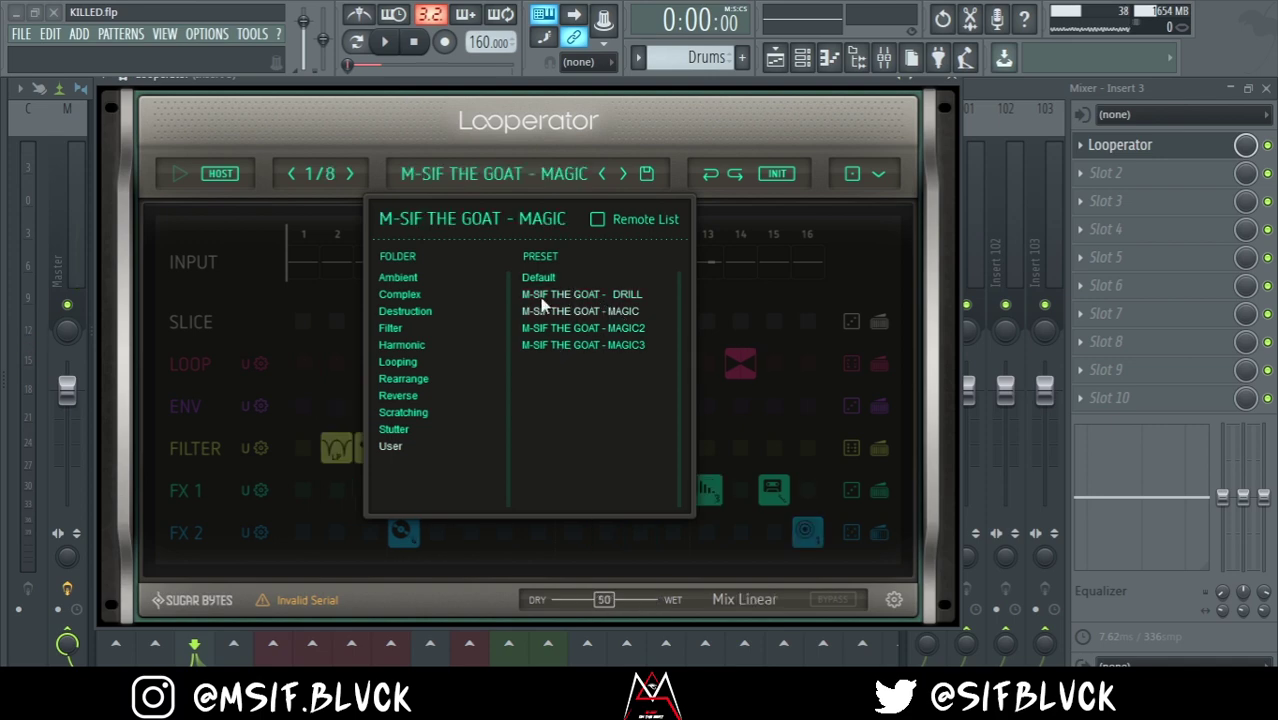
Show the sample browser, expand the M-SIF THE GOAT kit folder to check its contents, and hide the browser again
click(5, 385)
drag(4, 140, 3, 473)
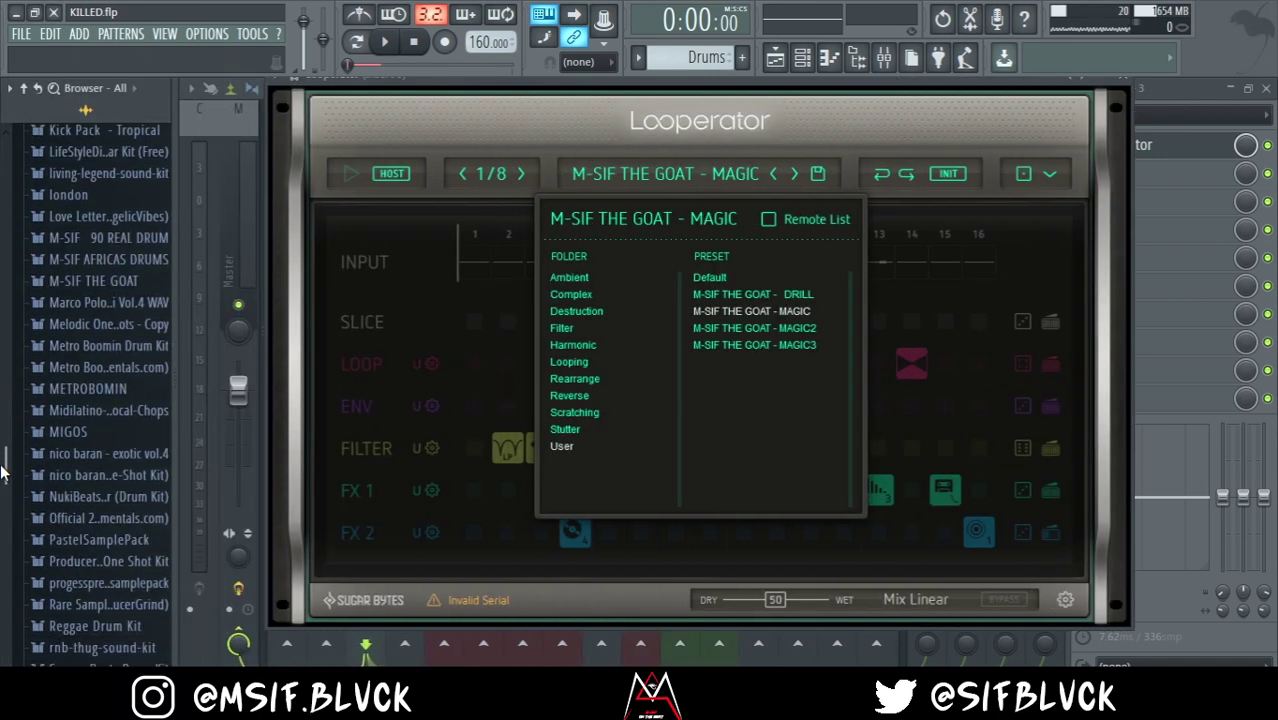
click(100, 283)
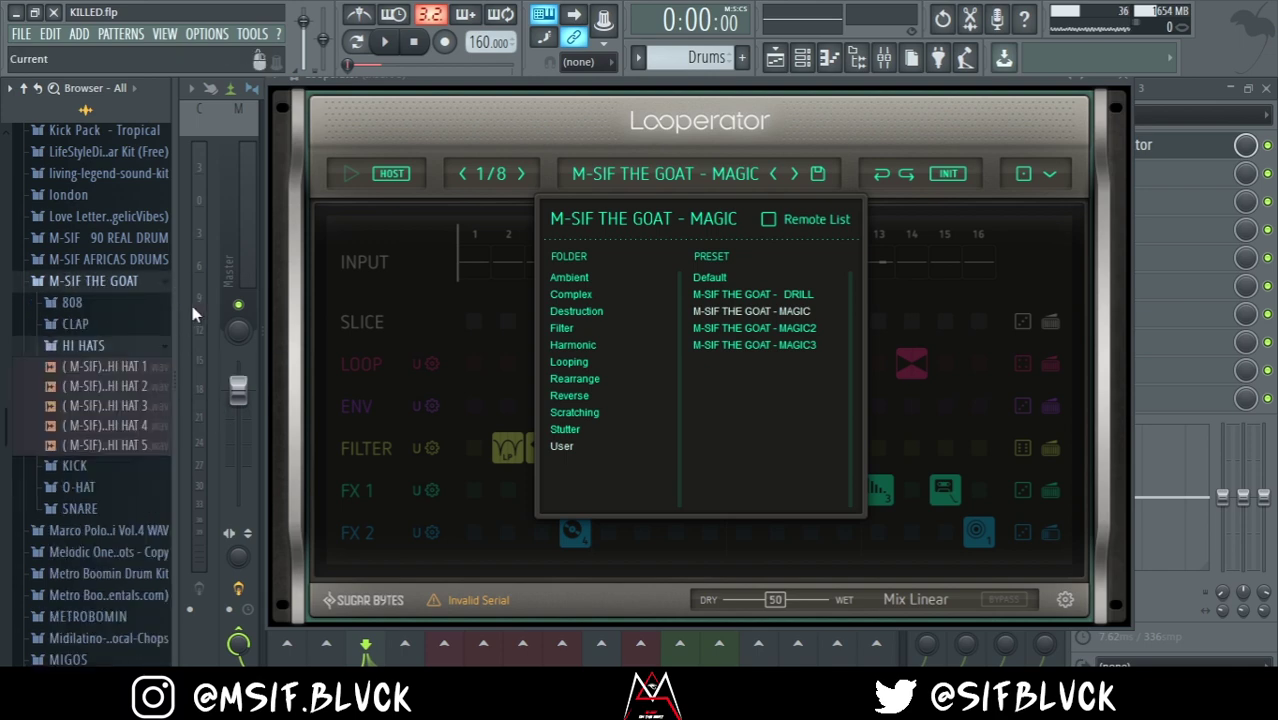
key(alt+F8)
Switch Insert 3's Looperator to the User preset M-SIF THE GOAT - MAGIC2 and lower Insert 3's volume to -3.2 dB during playback
key(space)
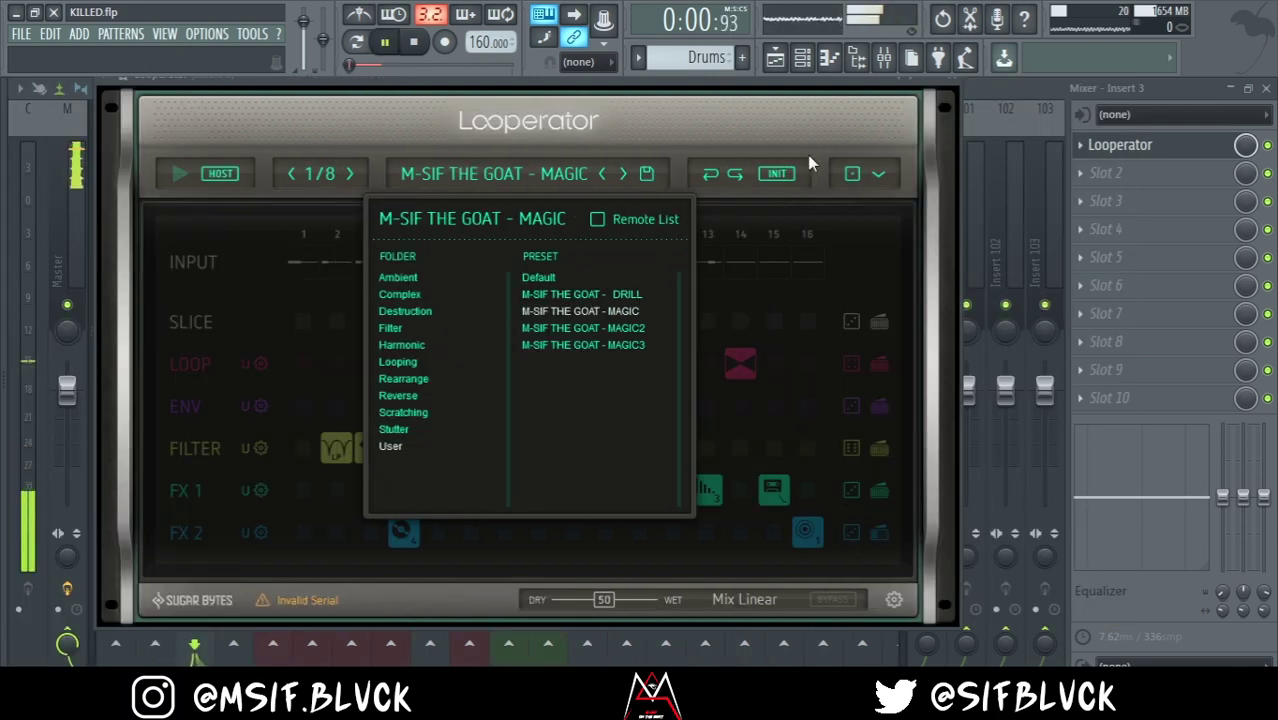
click(618, 328)
click(1028, 94)
key(space)
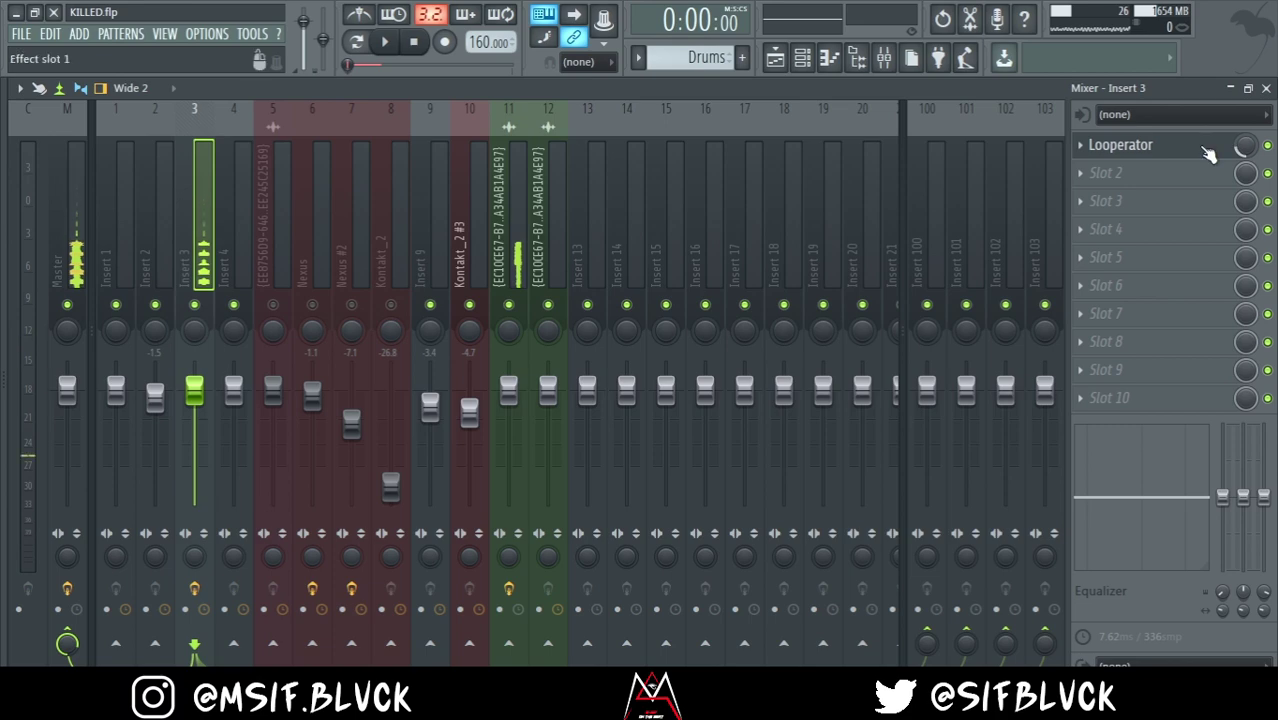
click(1169, 157)
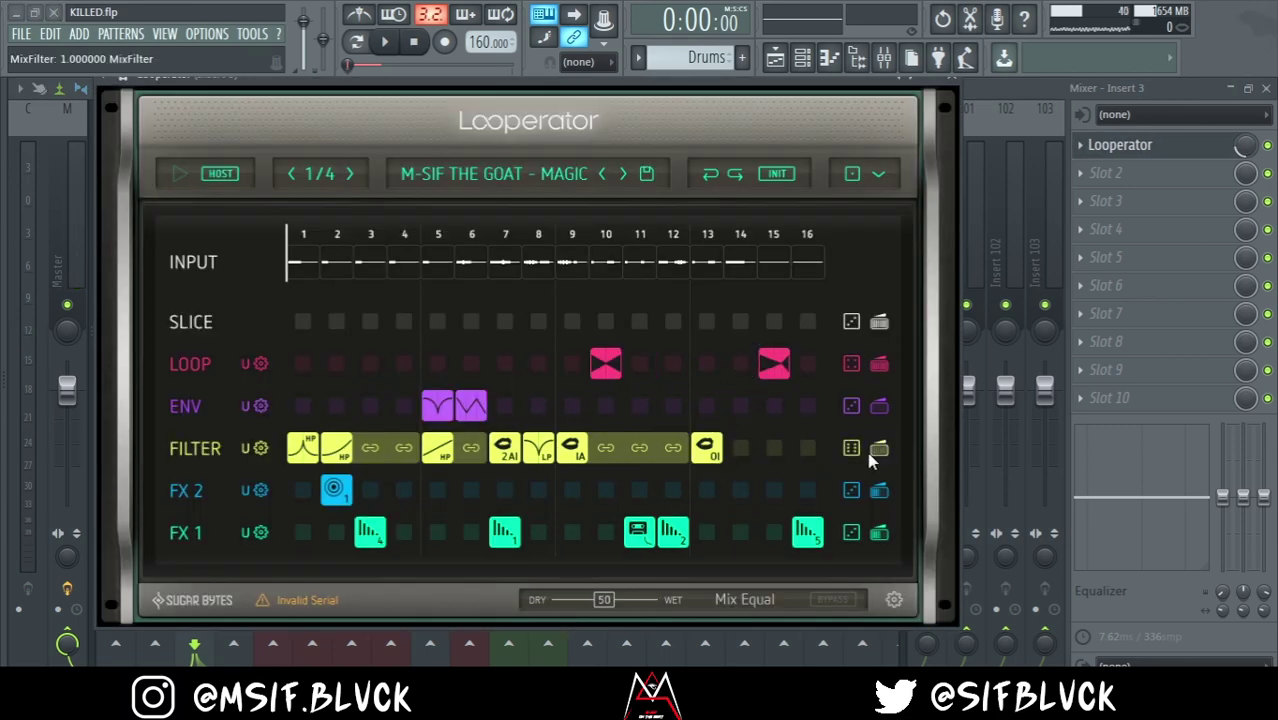
click(995, 104)
key(space)
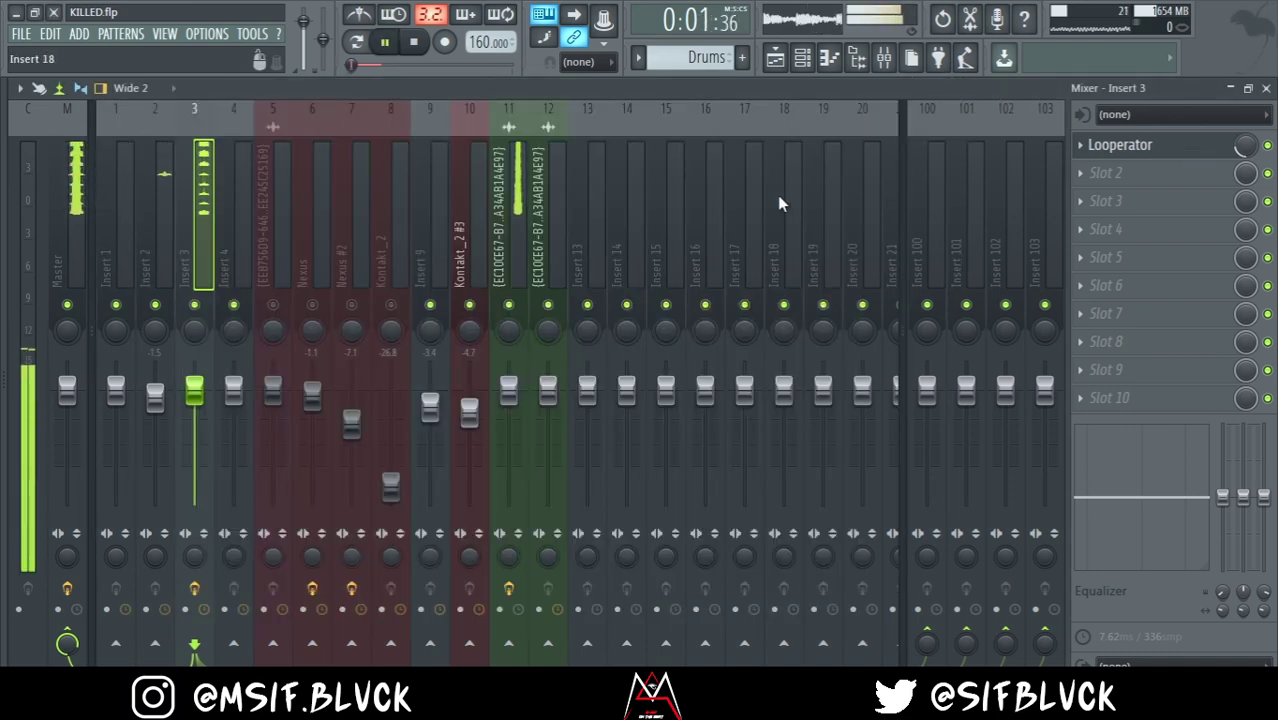
drag(194, 398, 194, 418)
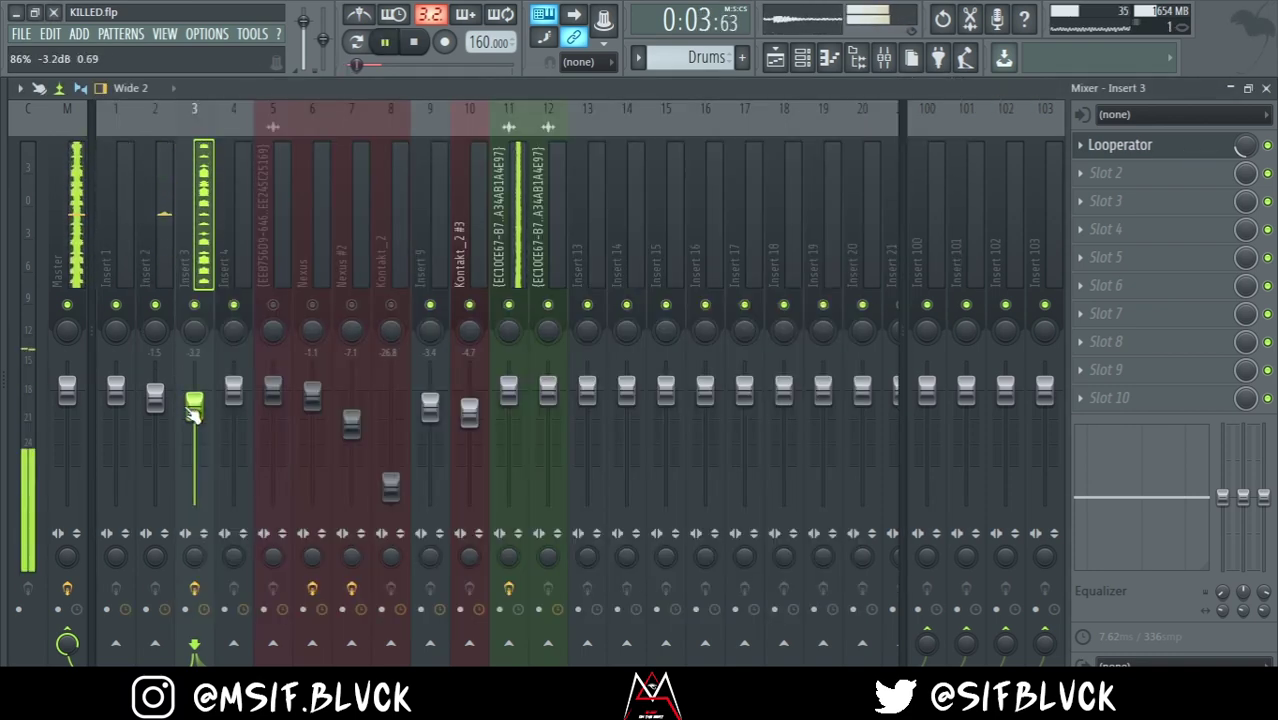
Add C5 clap notes to the CLAP 4 channel, one late in bar 1 and two late in bar 3
click(803, 60)
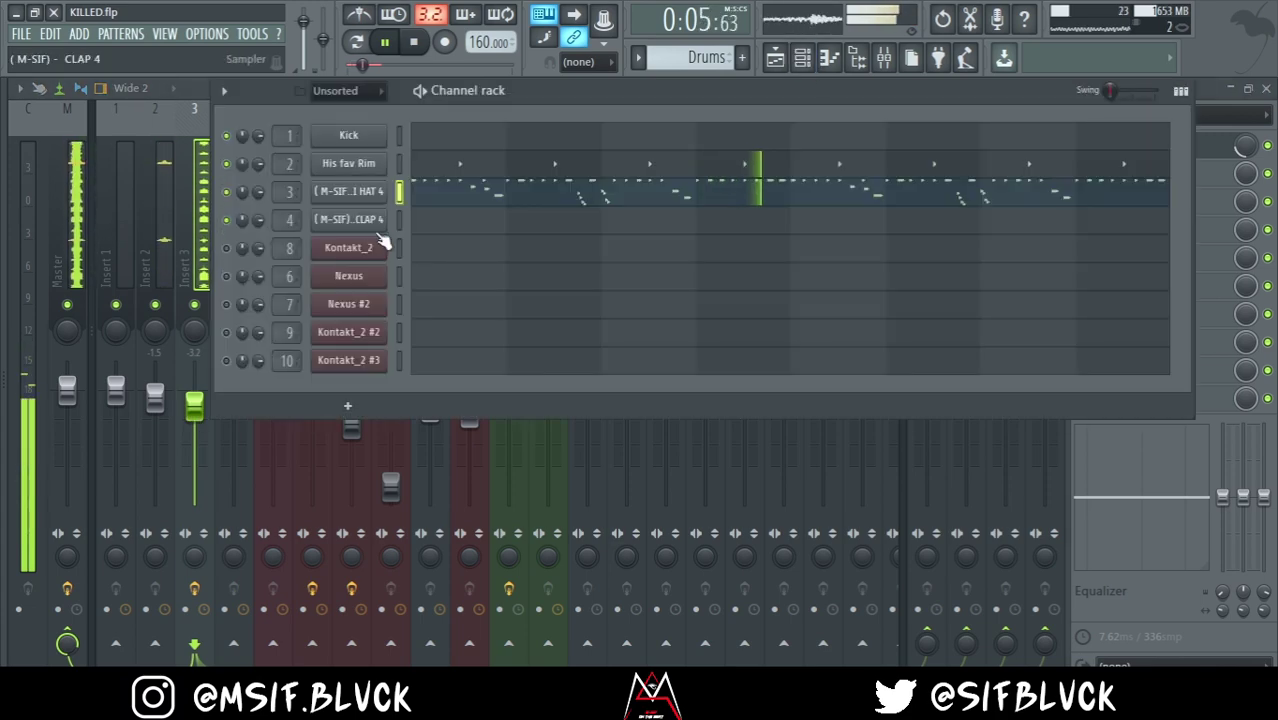
click(437, 228)
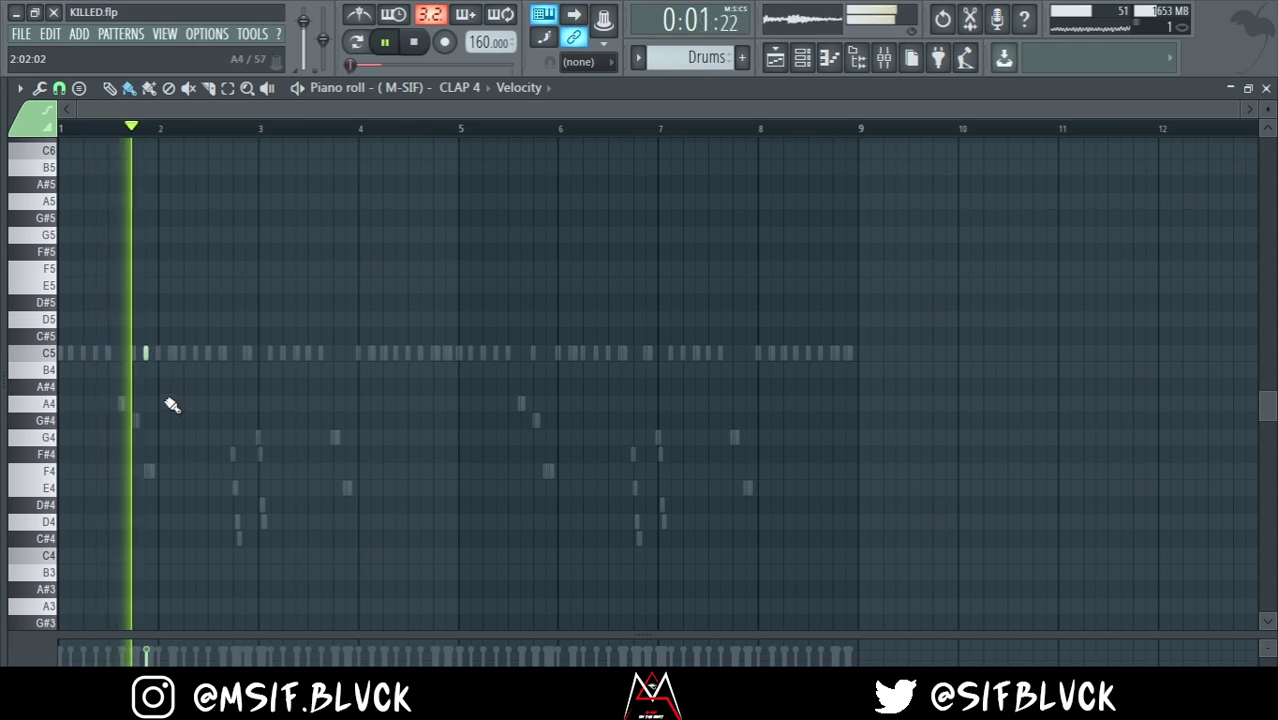
key(space)
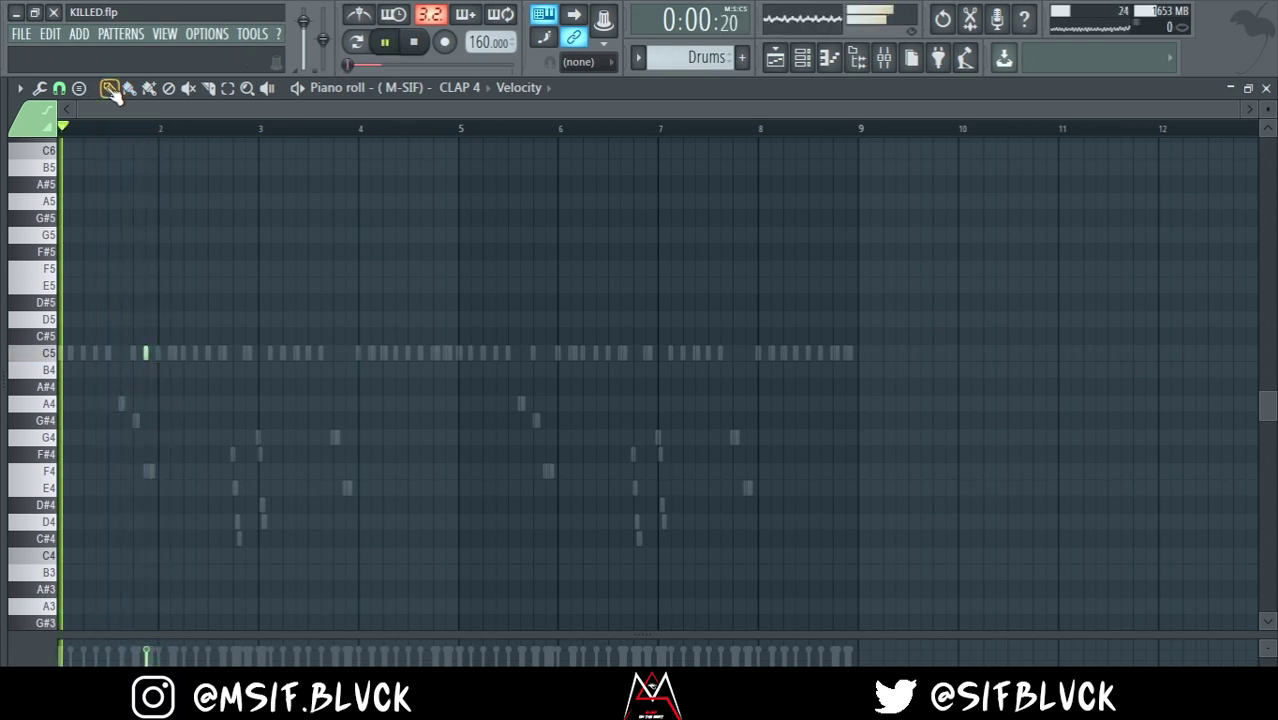
click(345, 353)
click(334, 353)
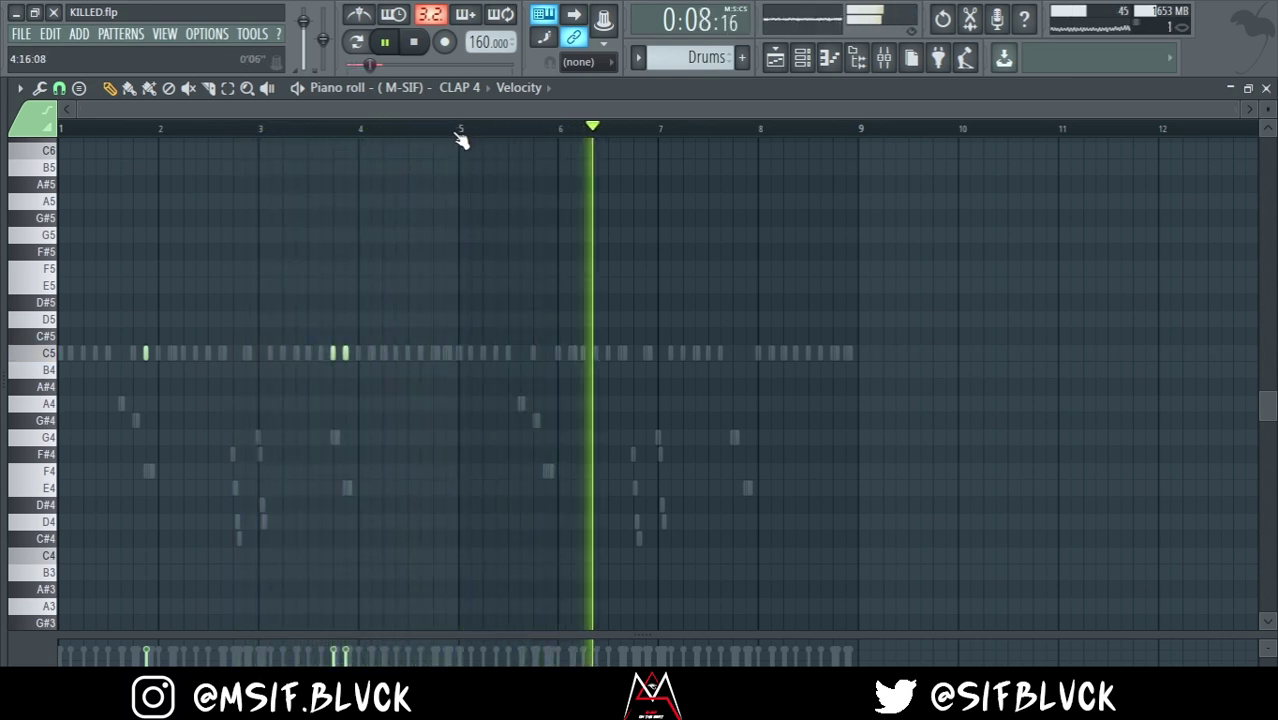
Duplicate the clap notes of bars 1 to 4 into bars 5 to 8 and save the project
drag(457, 128, 5, 150)
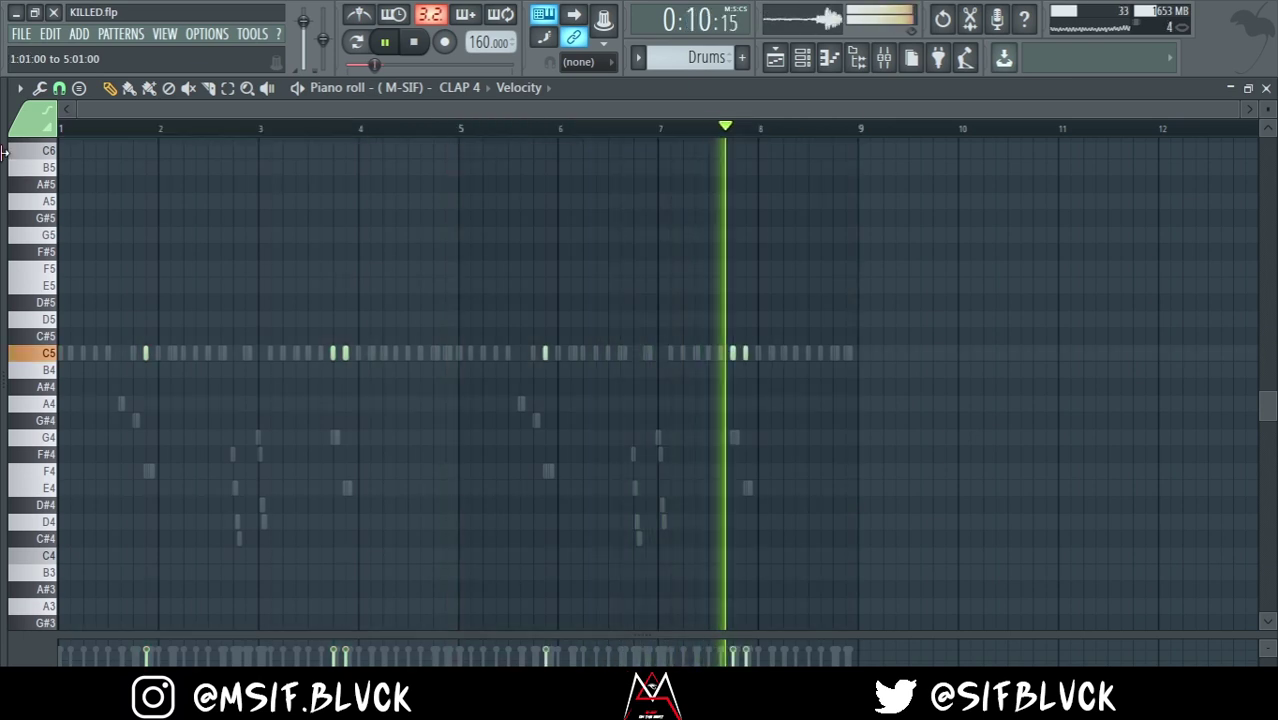
key(ctrl+s)
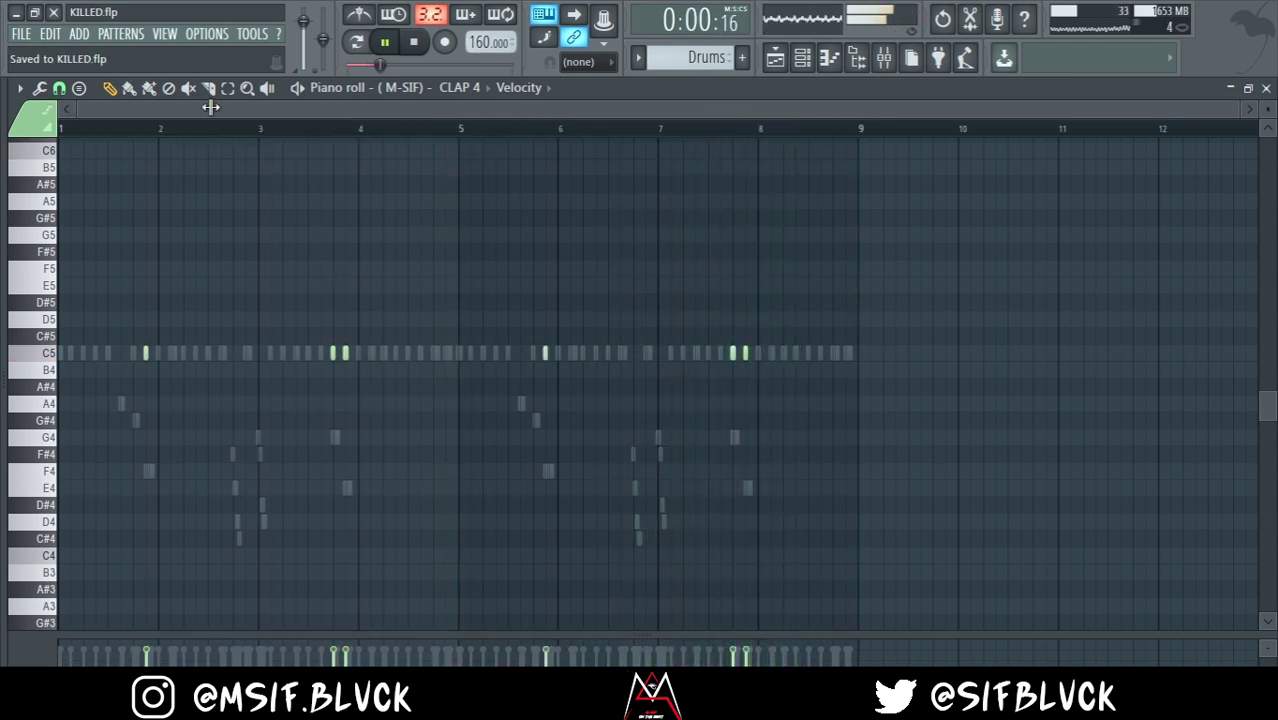
Audition the open-hat samples O-HAT 1, 2 and 3 in the M-SIF THE GOAT kit over the playing loop
mouse_move(8, 300)
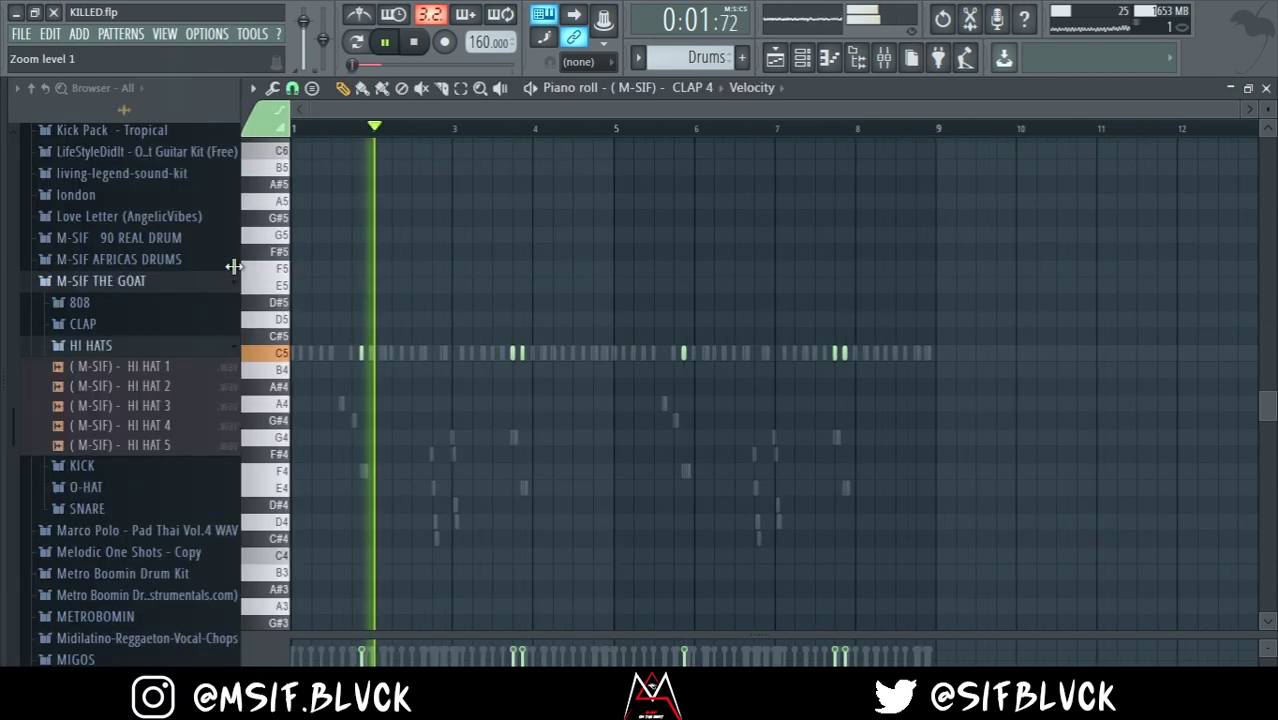
click(147, 349)
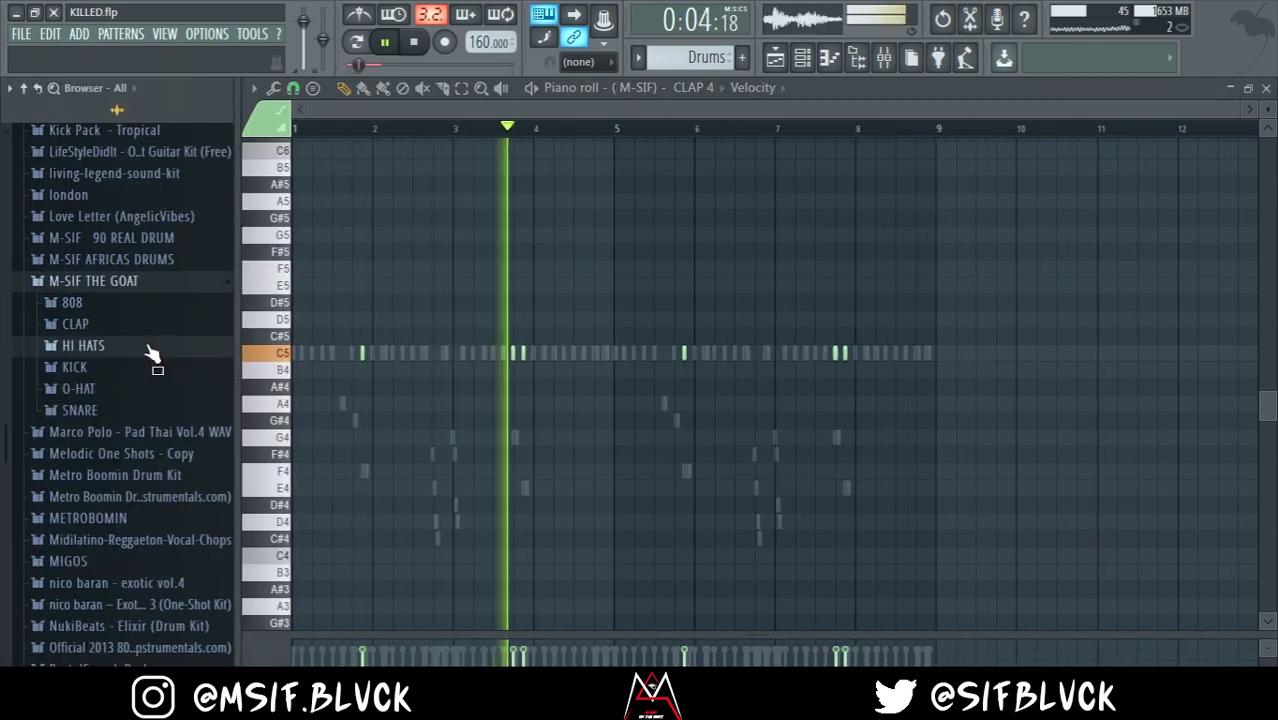
click(115, 390)
click(115, 429)
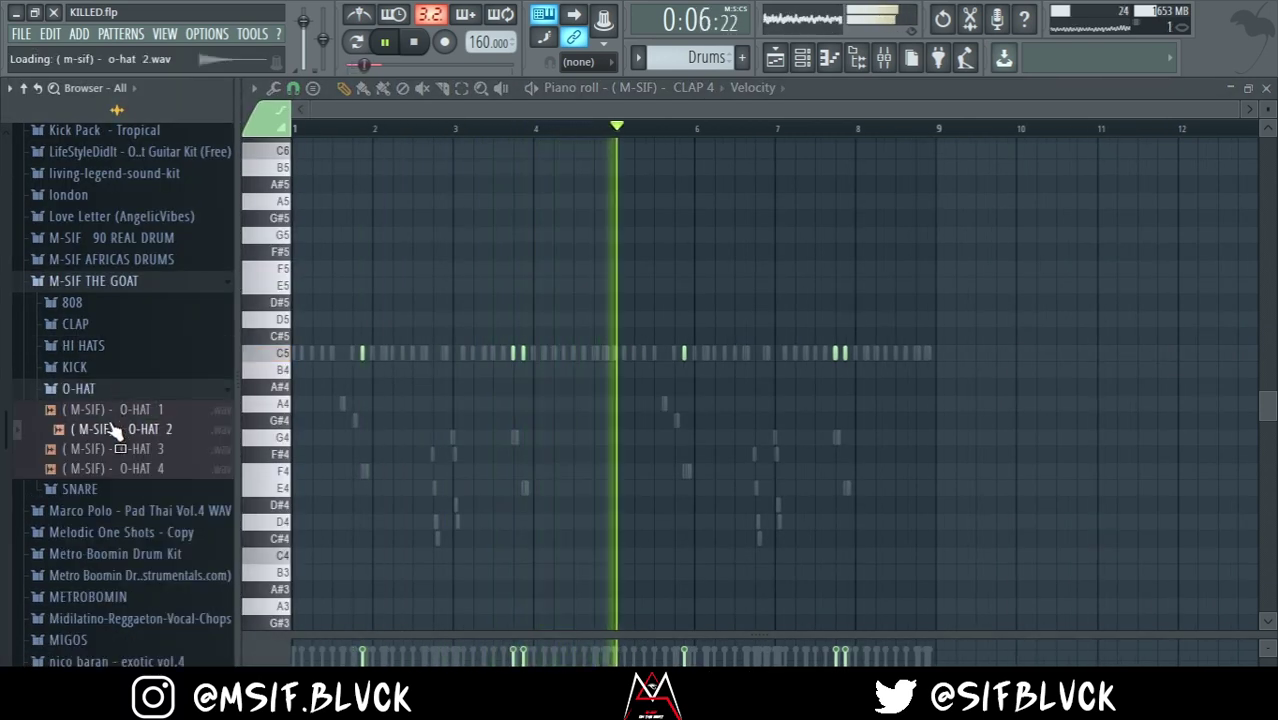
mouse_move(115, 429)
mouse_down()
mouse_move(165, 432)
mouse_move(106, 448)
mouse_up()
click(117, 411)
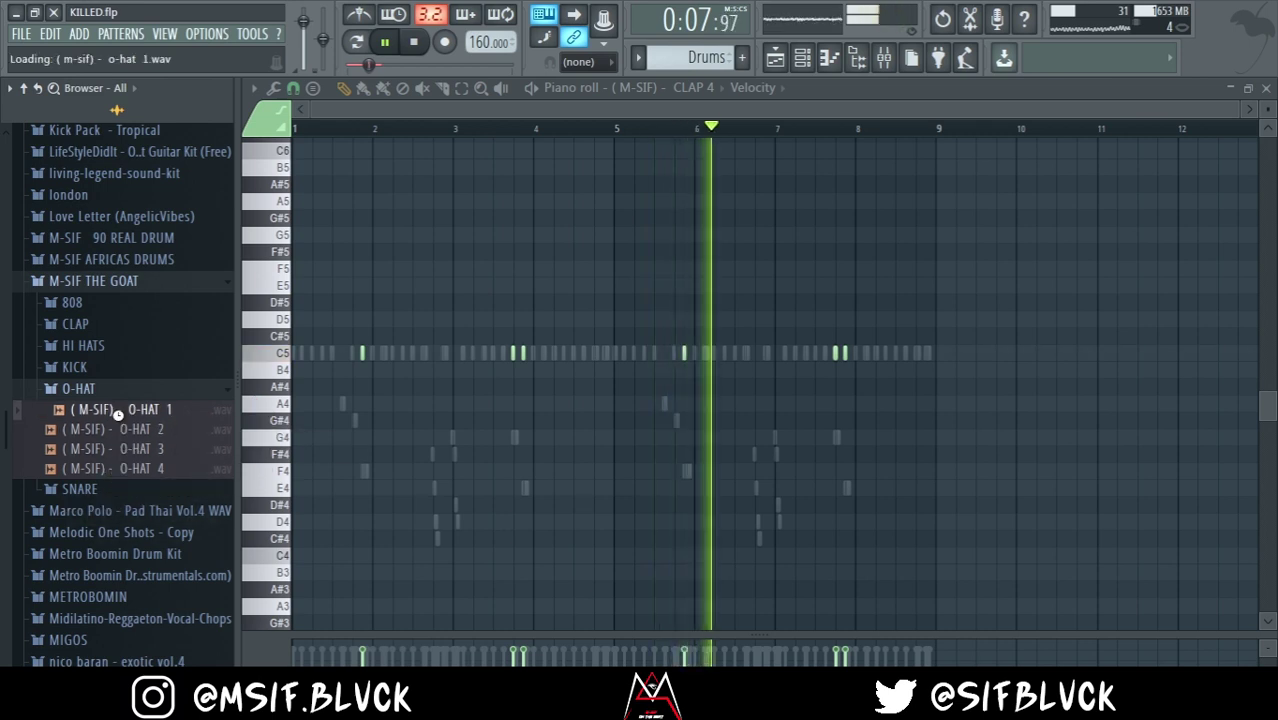
click(122, 431)
click(125, 448)
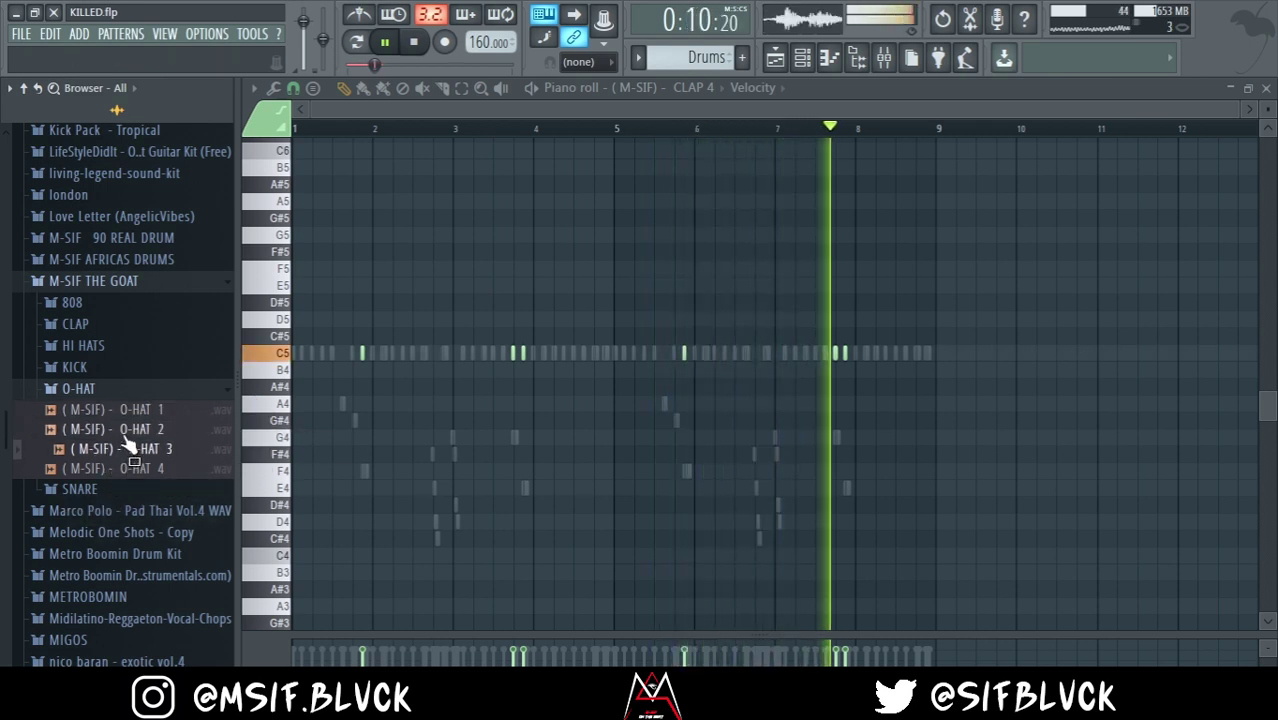
Add the O-HAT 2 and O-HAT 3 samples as new channels at the end of the channel rack
drag(125, 440, 582, 390)
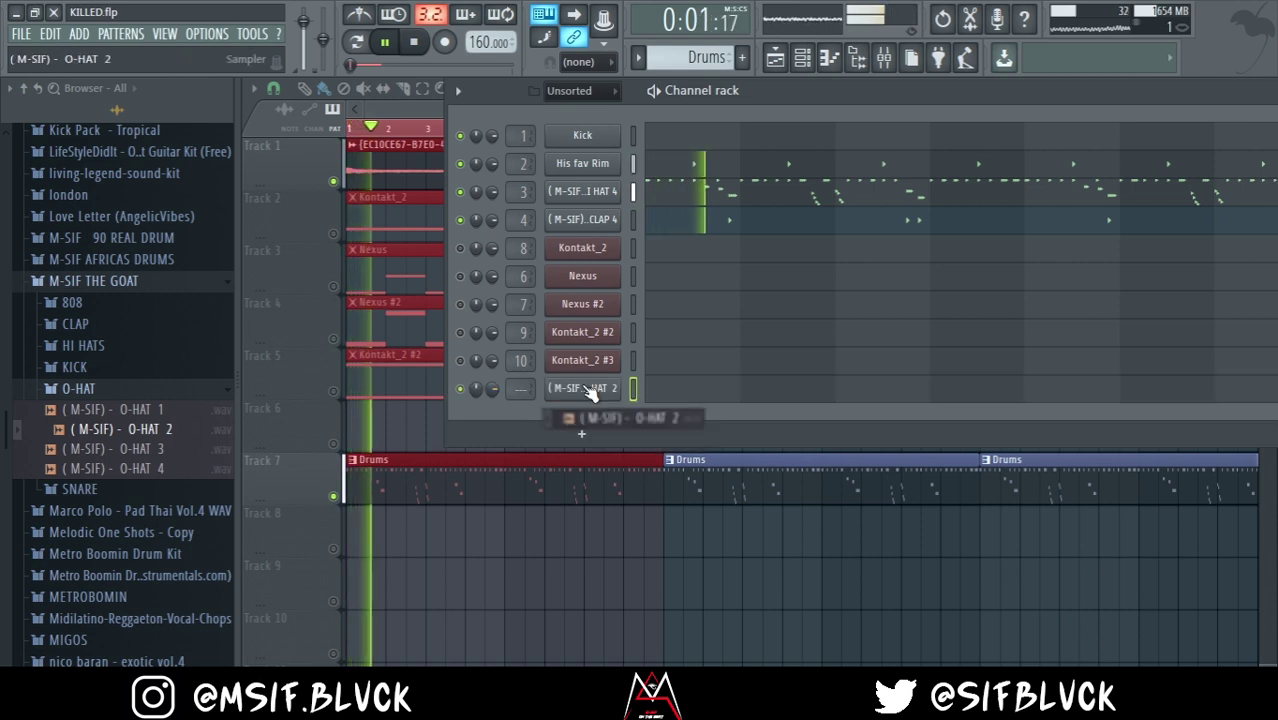
click(150, 451)
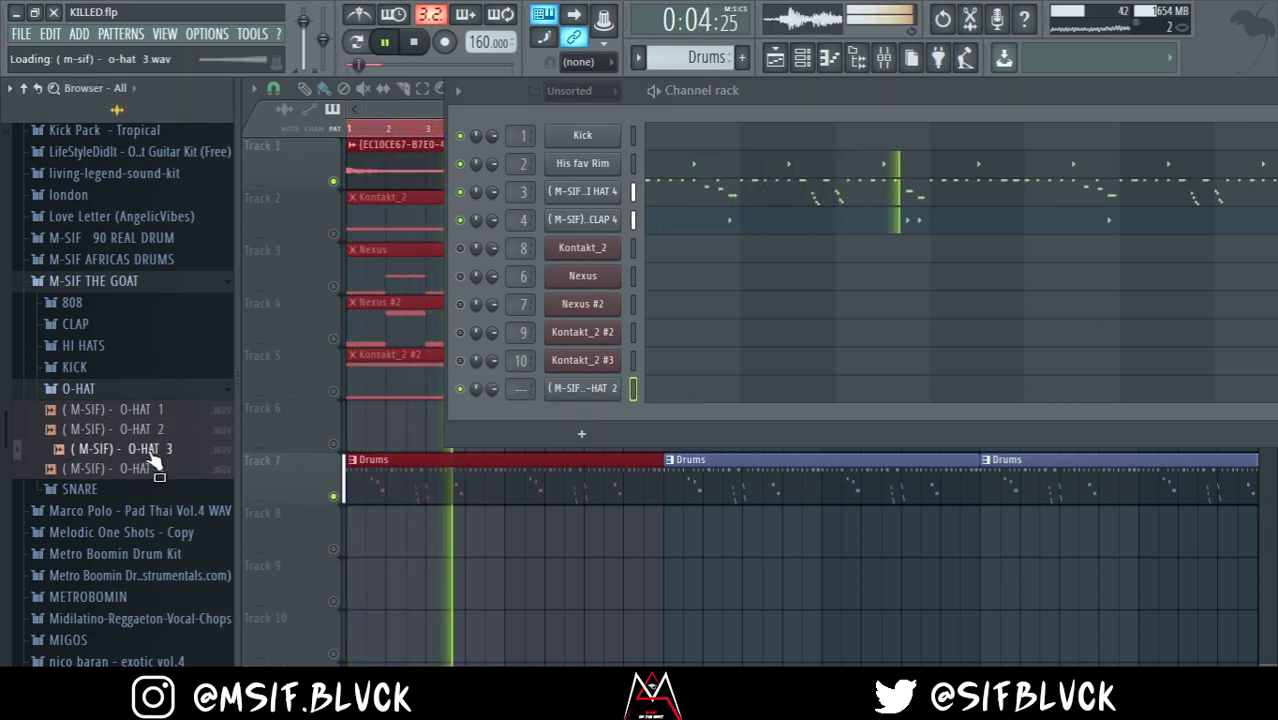
drag(150, 452, 603, 408)
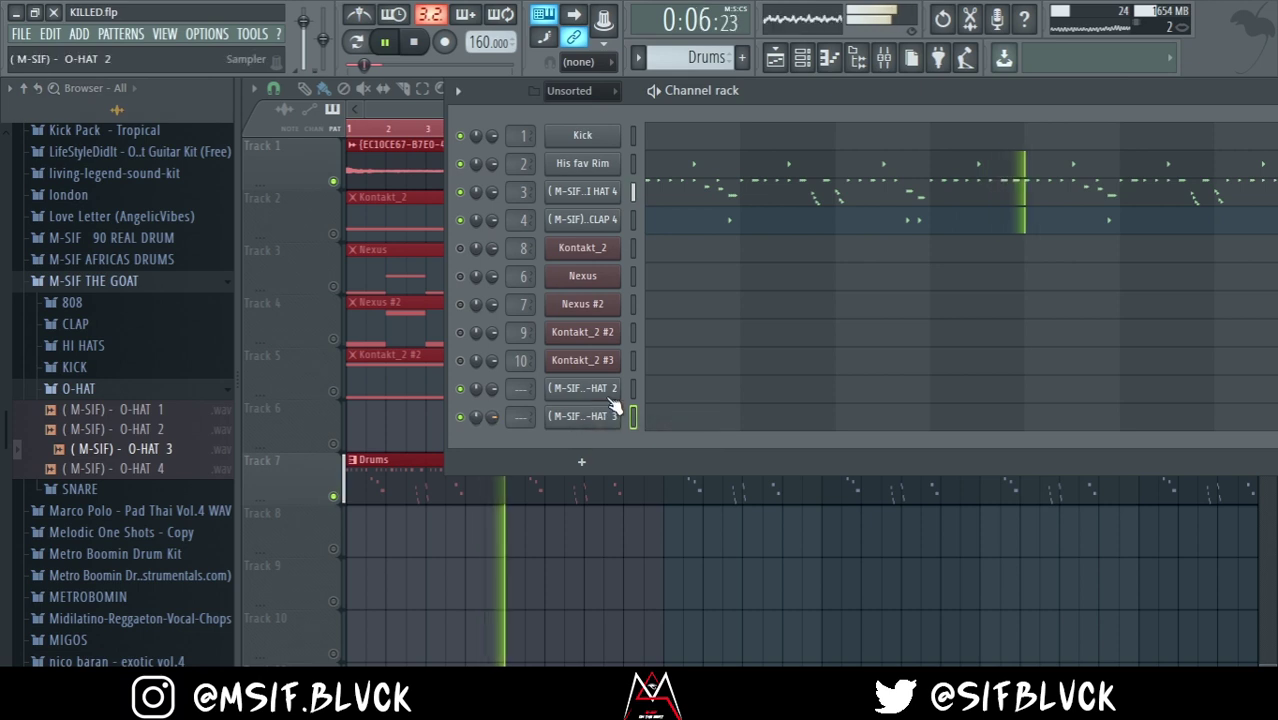
Expand the kit's 808 folder, preview the 808 1 and 808 2 samples, and stop playback
click(65, 303)
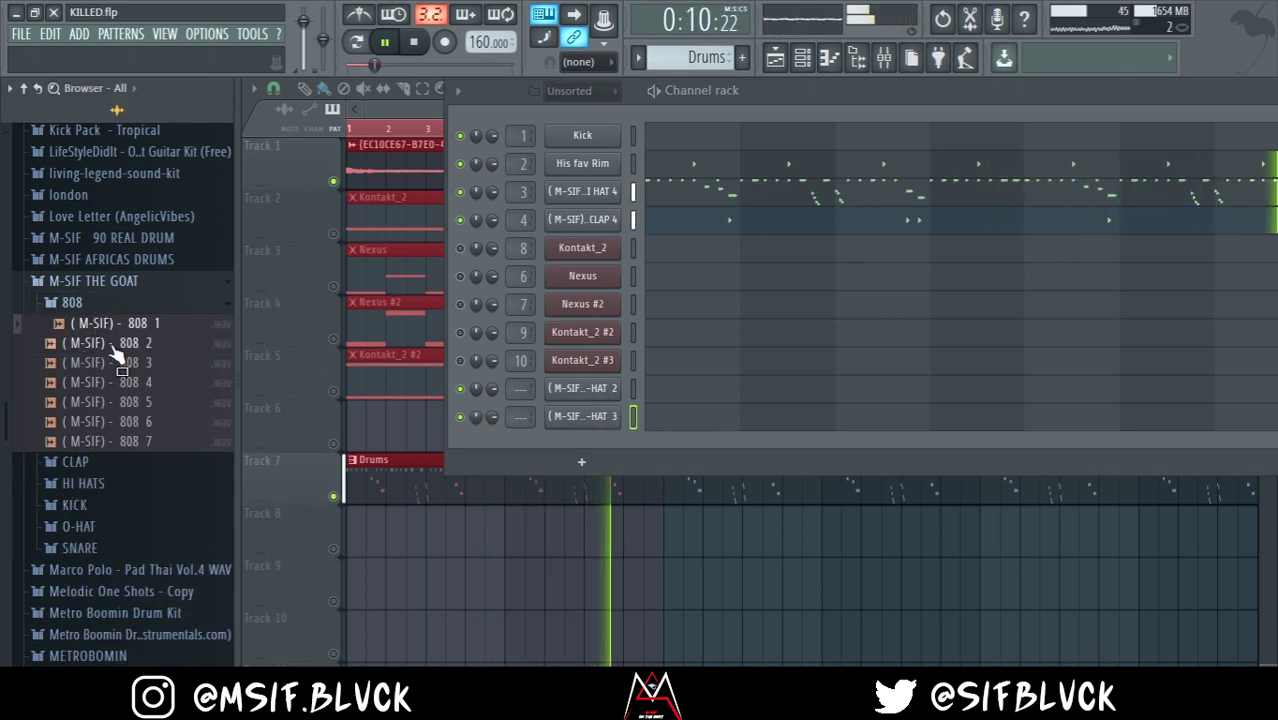
click(113, 344)
key(space)
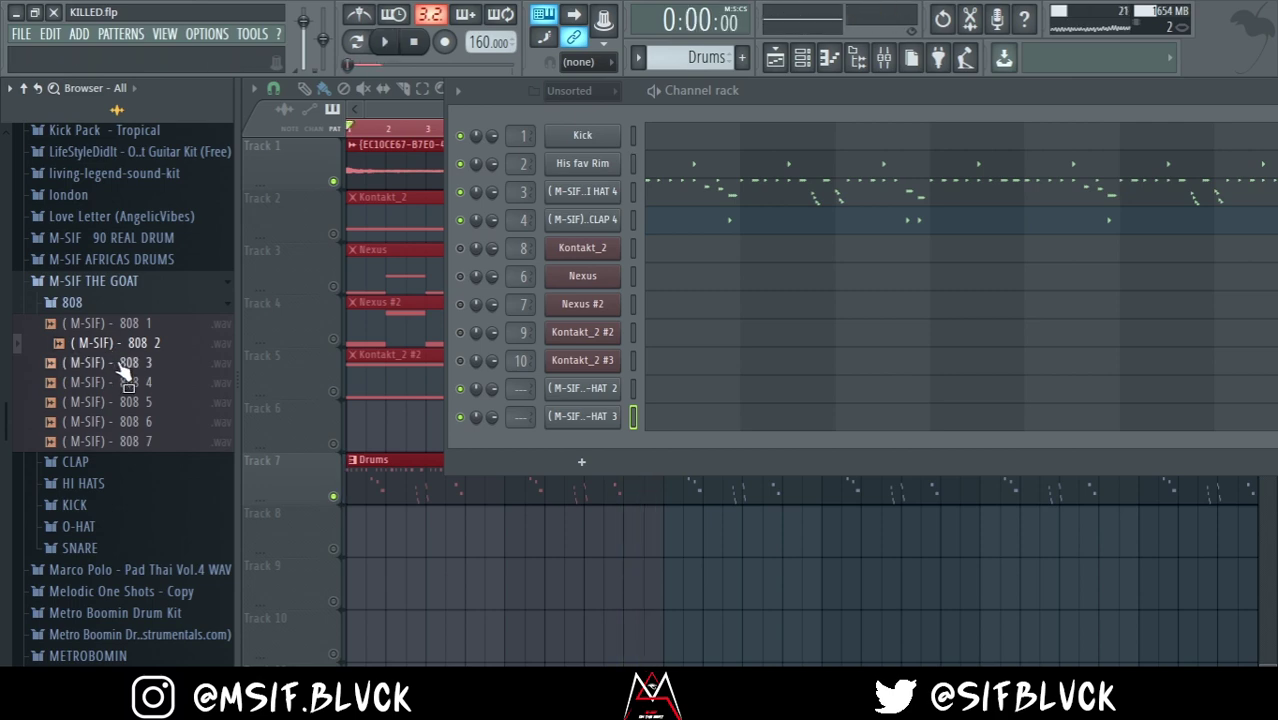
Close the channel rack and lower the audio sample's mixer track 11 to -4.4 dB, checking it against the playing loop
key(F6)
key(space)
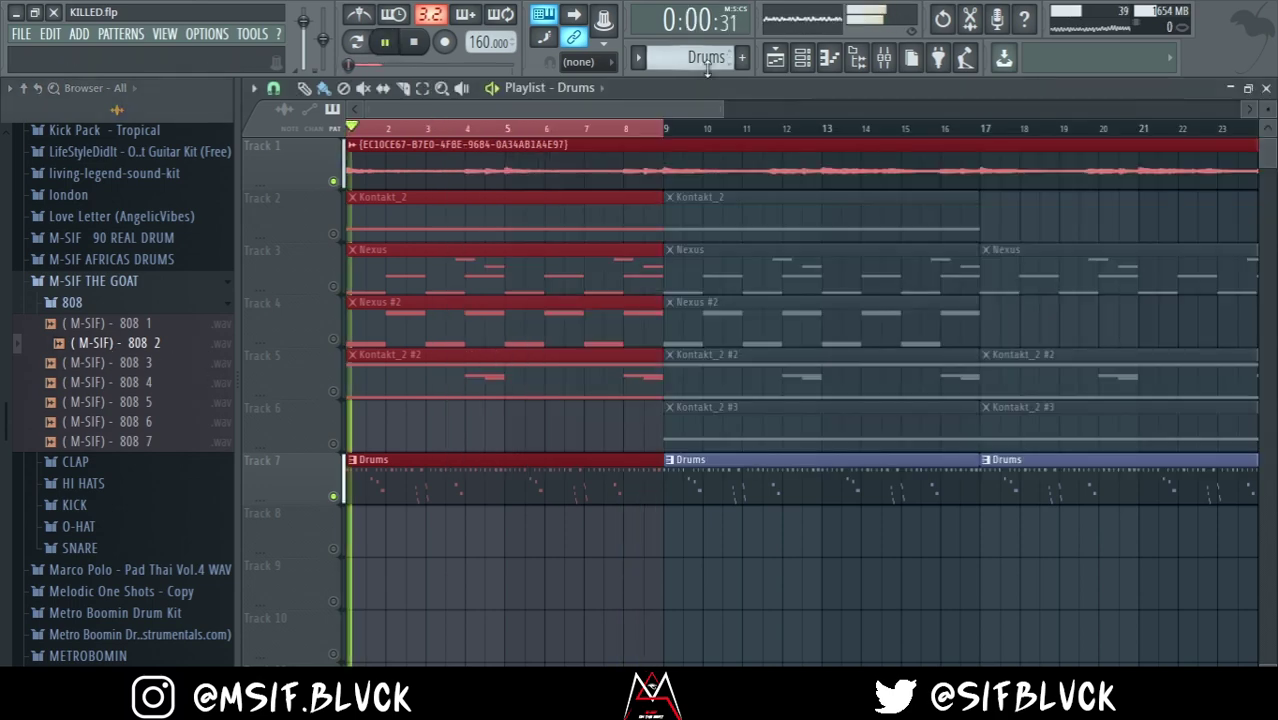
click(883, 58)
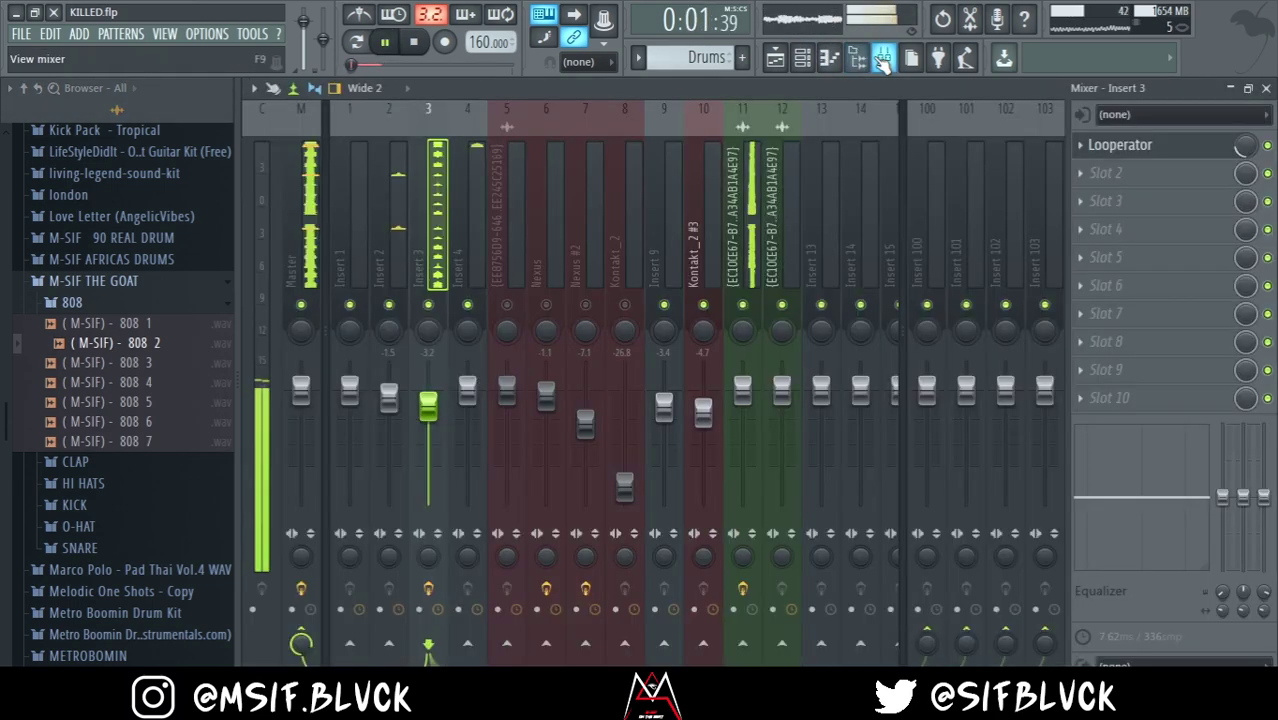
click(737, 210)
key(space)
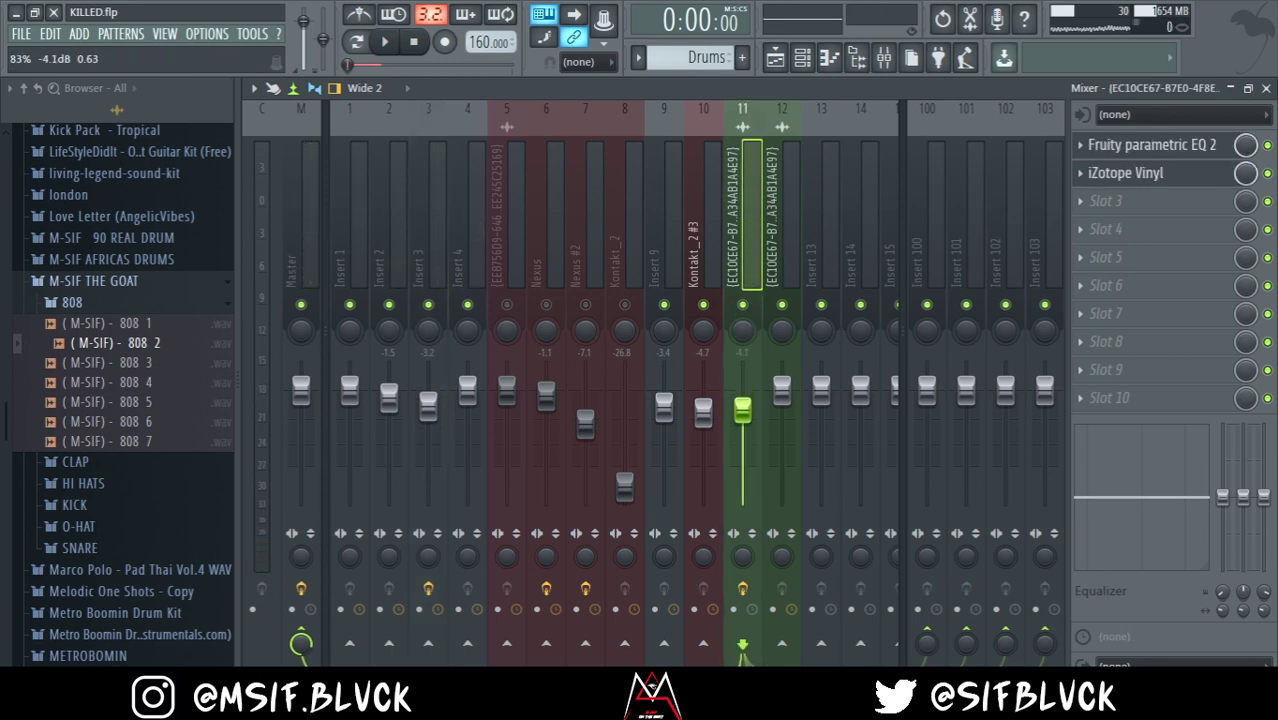
key(space)
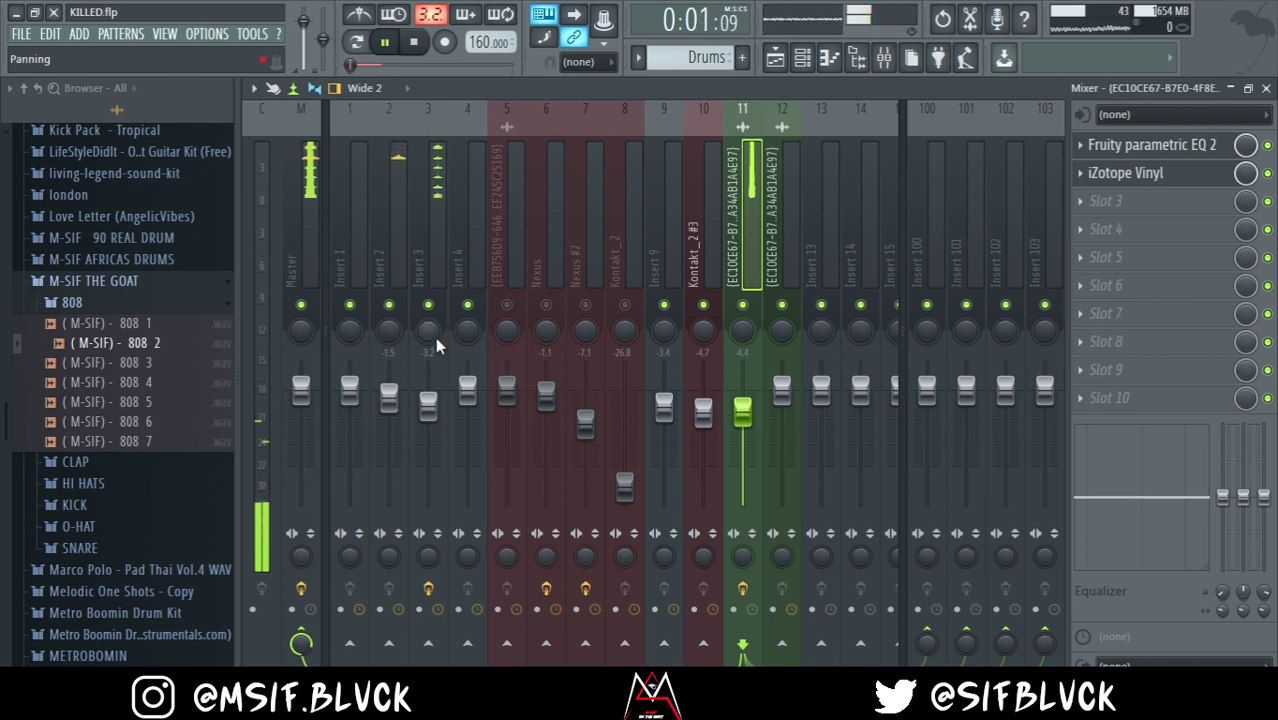
Audition the 808 samples over the loop and replace the Kick channel's sample with 808 6
click(130, 326)
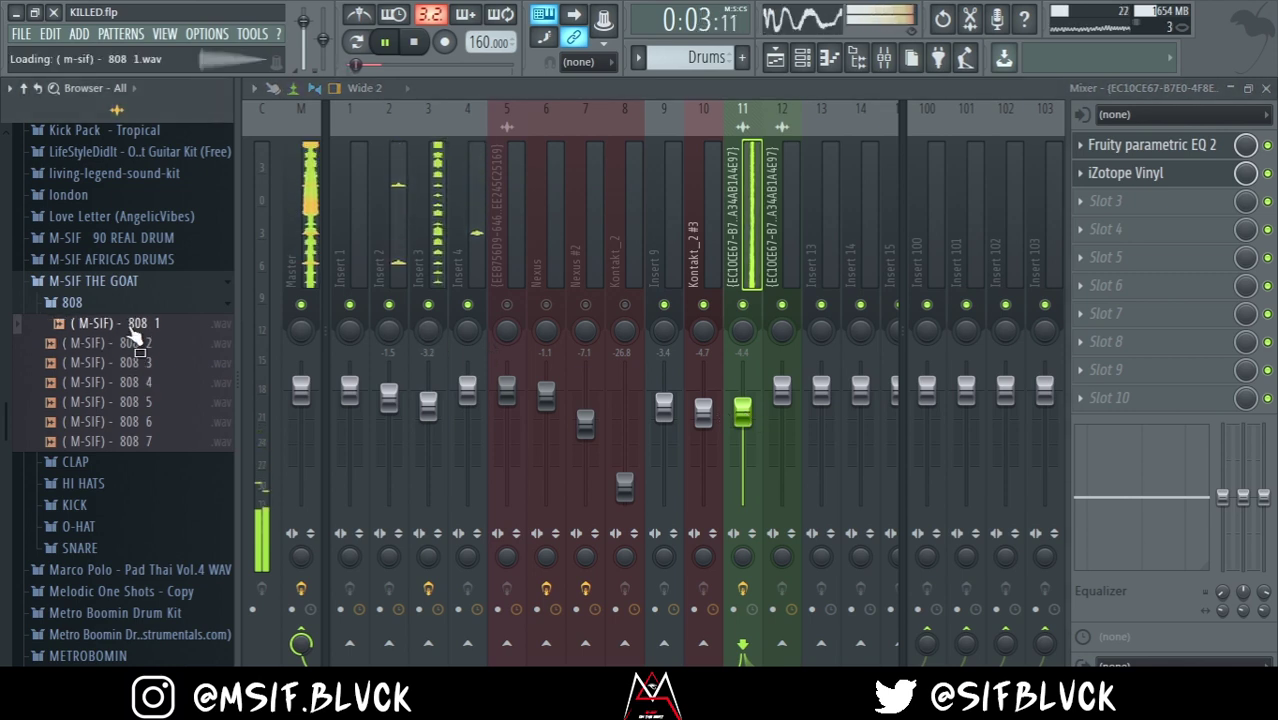
click(133, 363)
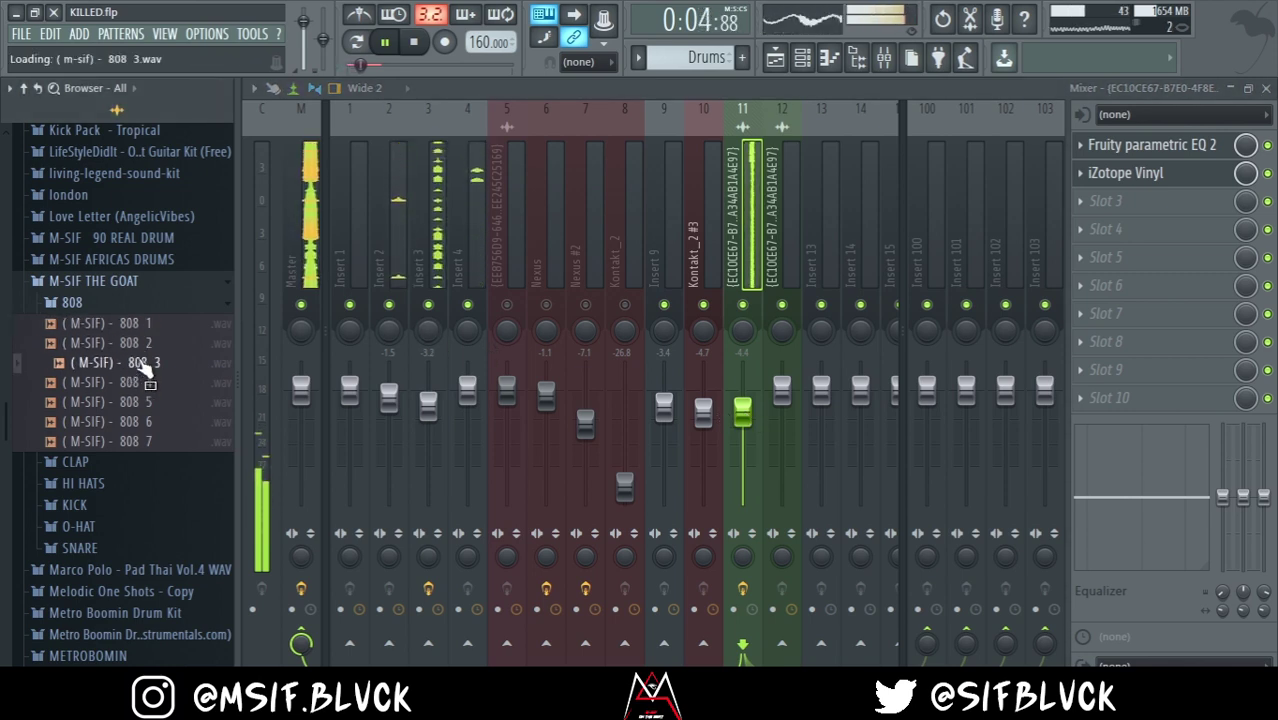
click(155, 424)
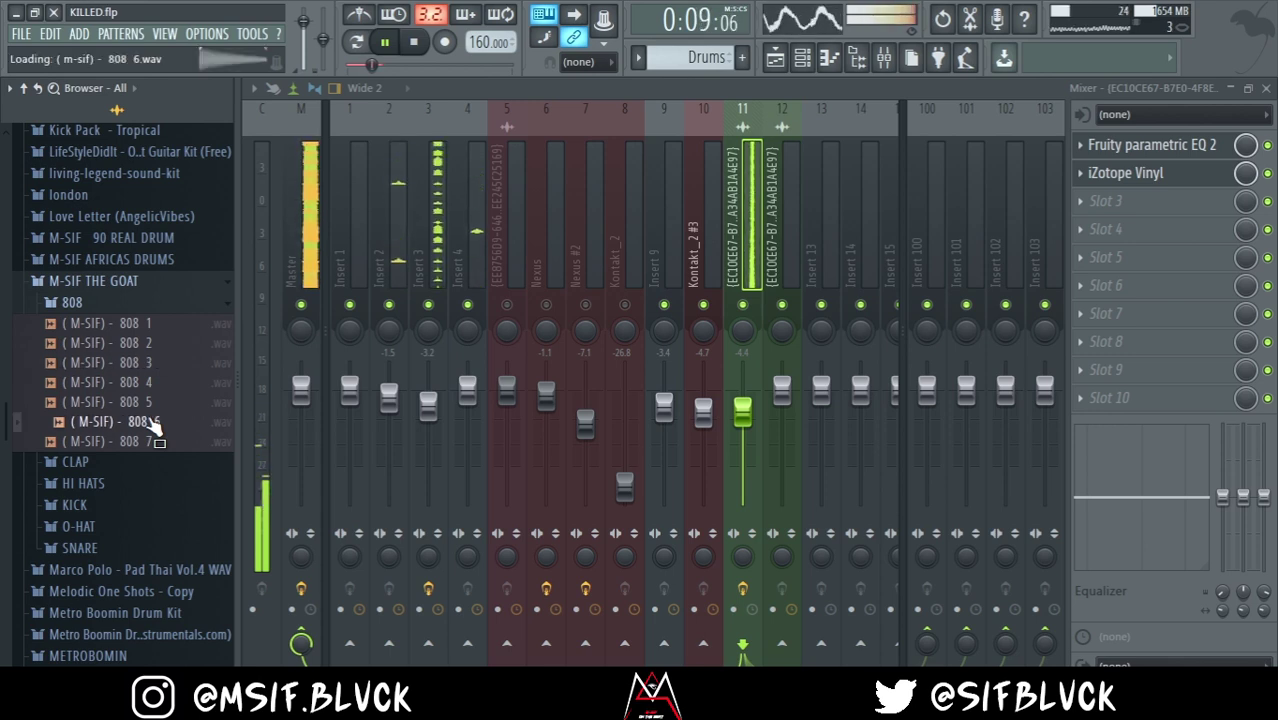
drag(155, 424, 612, 138)
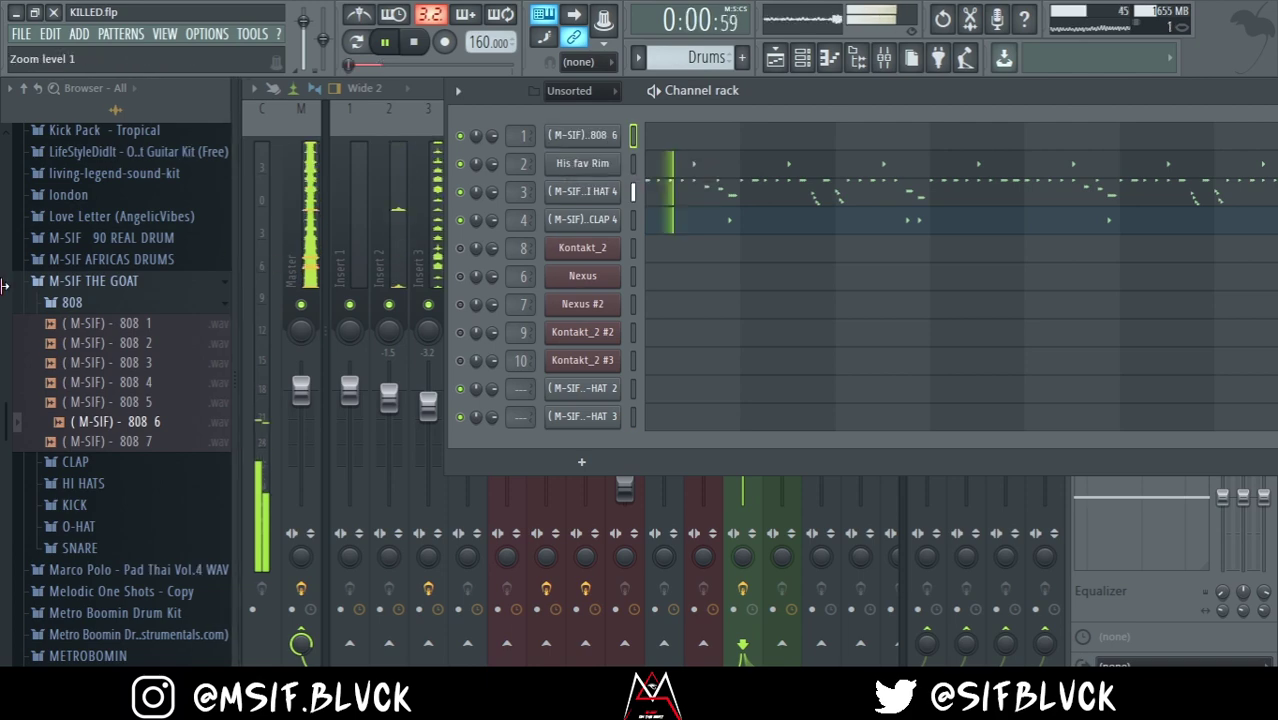
Hide the sample browser, open the 808 6 channel in the piano roll, and stop playback
key(alt+F8)
click(471, 134)
key(space)
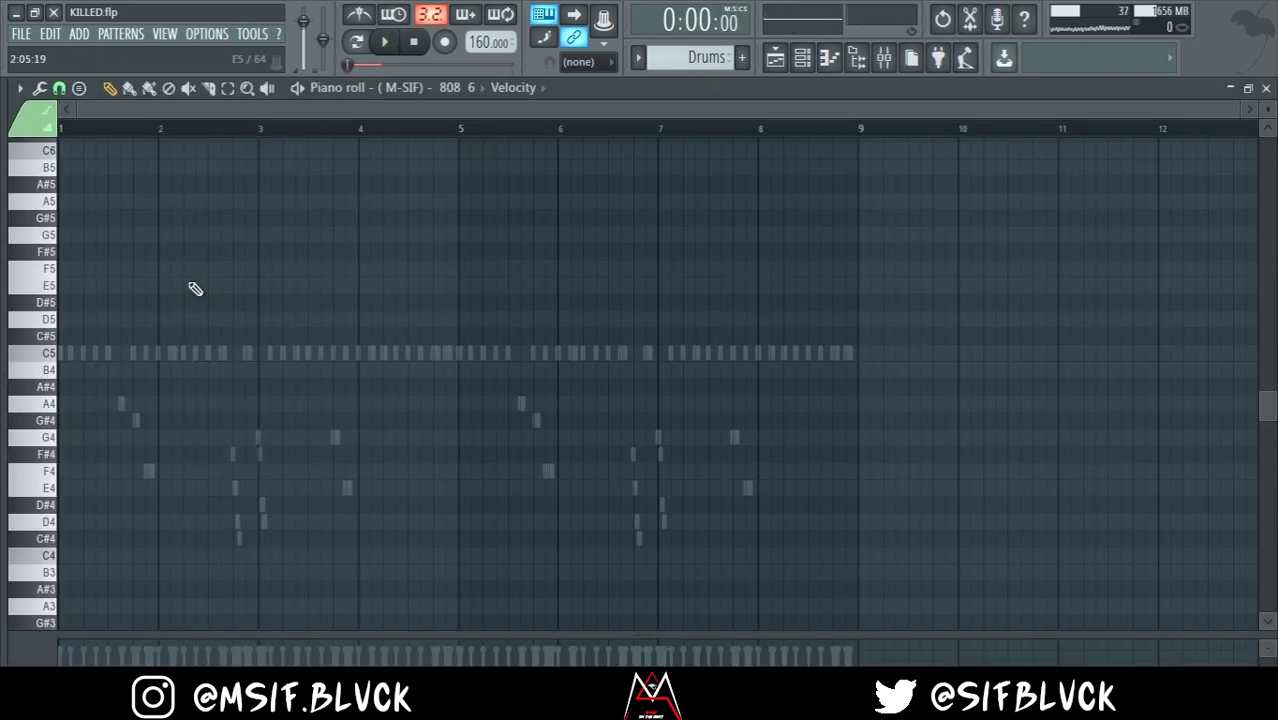
Open the first Nexus clip on playlist Track 3 in the piano roll to examine its melody notes
click(801, 60)
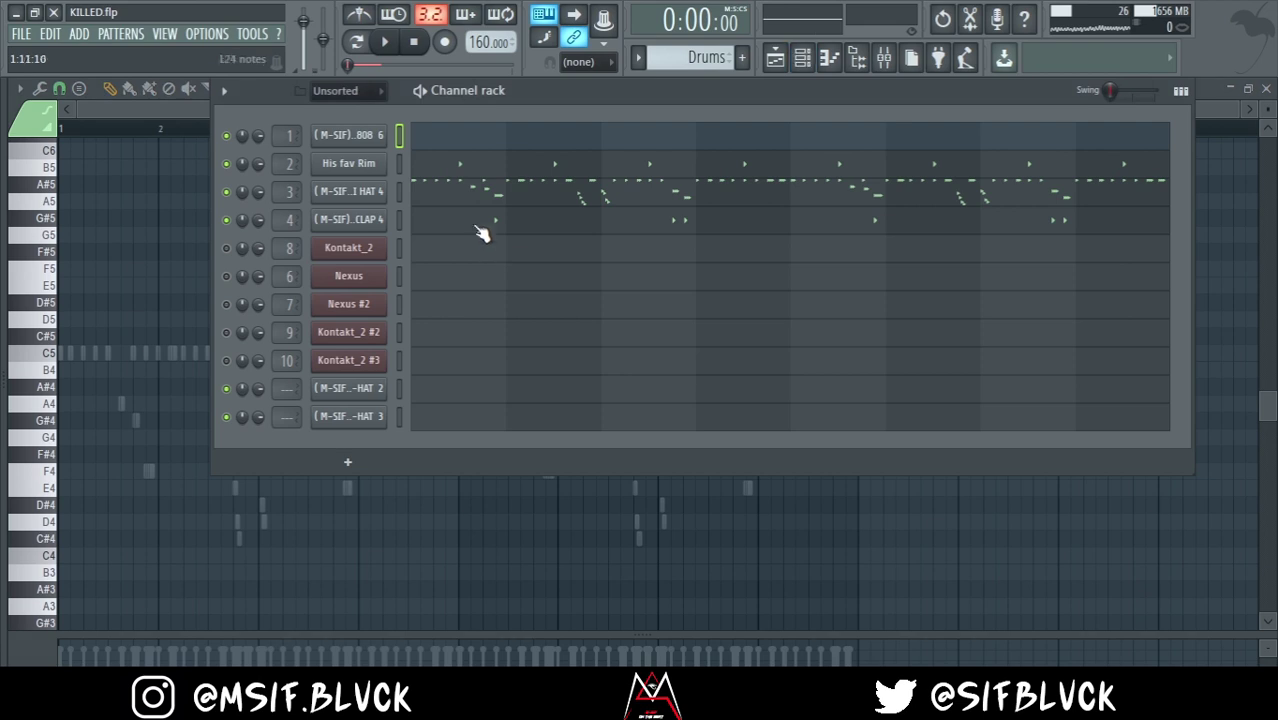
click(801, 58)
click(775, 57)
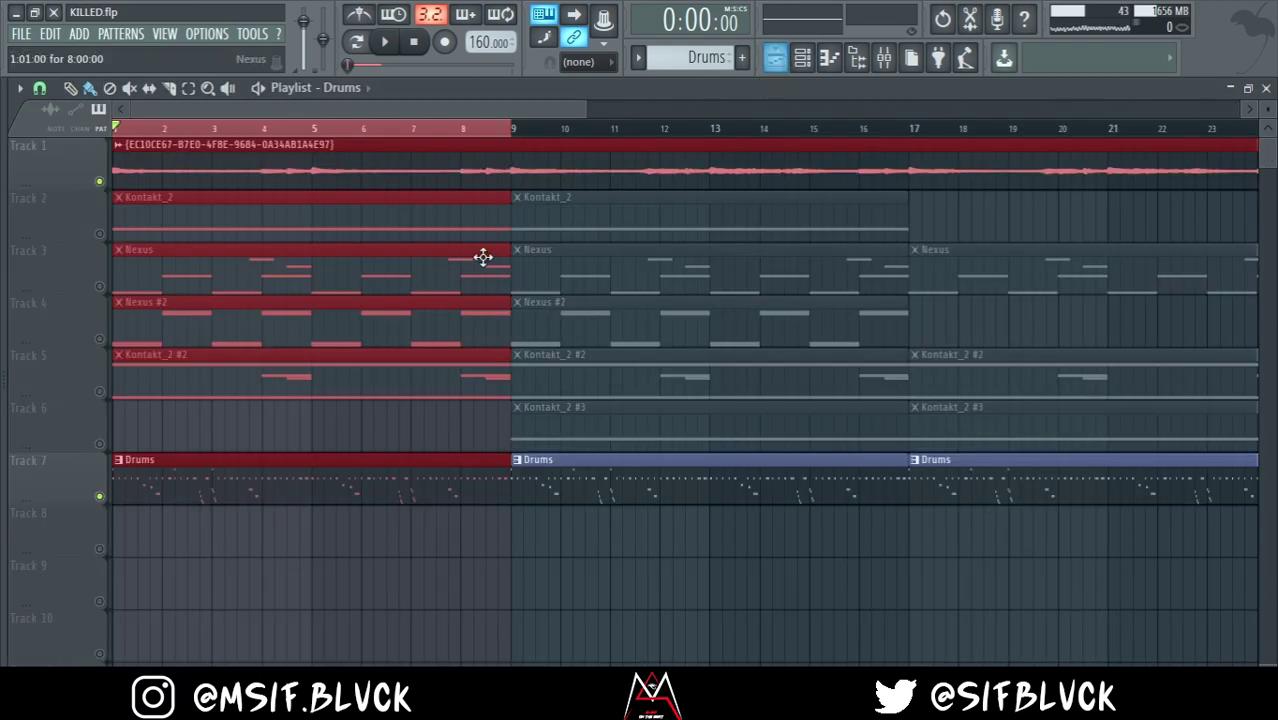
double_click(426, 282)
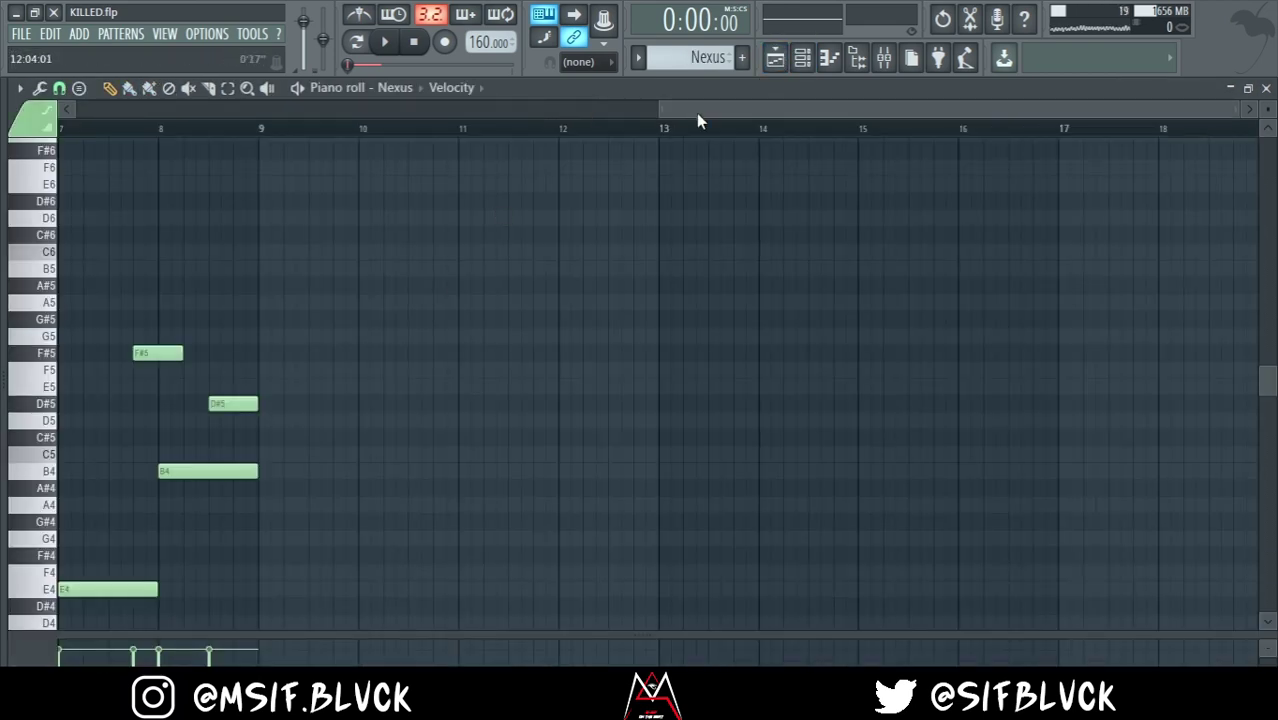
Copy all the Nexus melody notes and switch to the Drums pattern with its 808 6 channel in the piano roll
drag(698, 113, 3, 183)
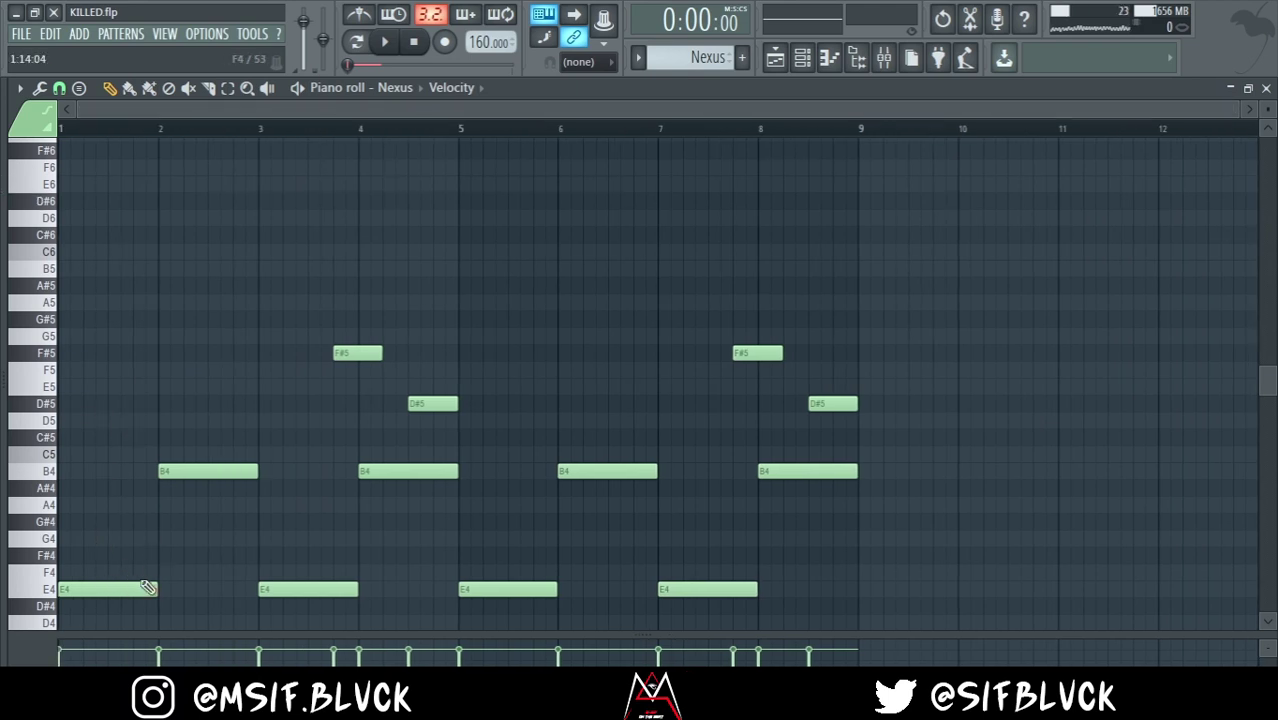
key(ctrl+a)
key(ctrl+d)
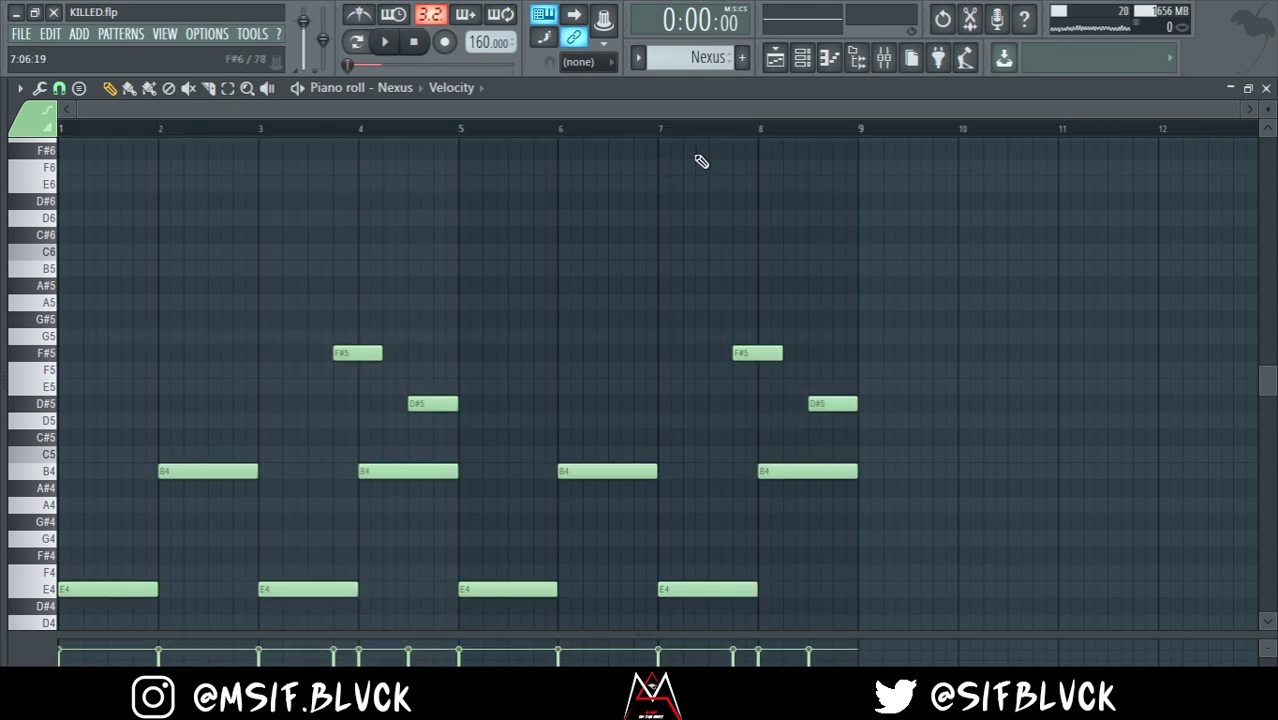
click(803, 58)
click(775, 57)
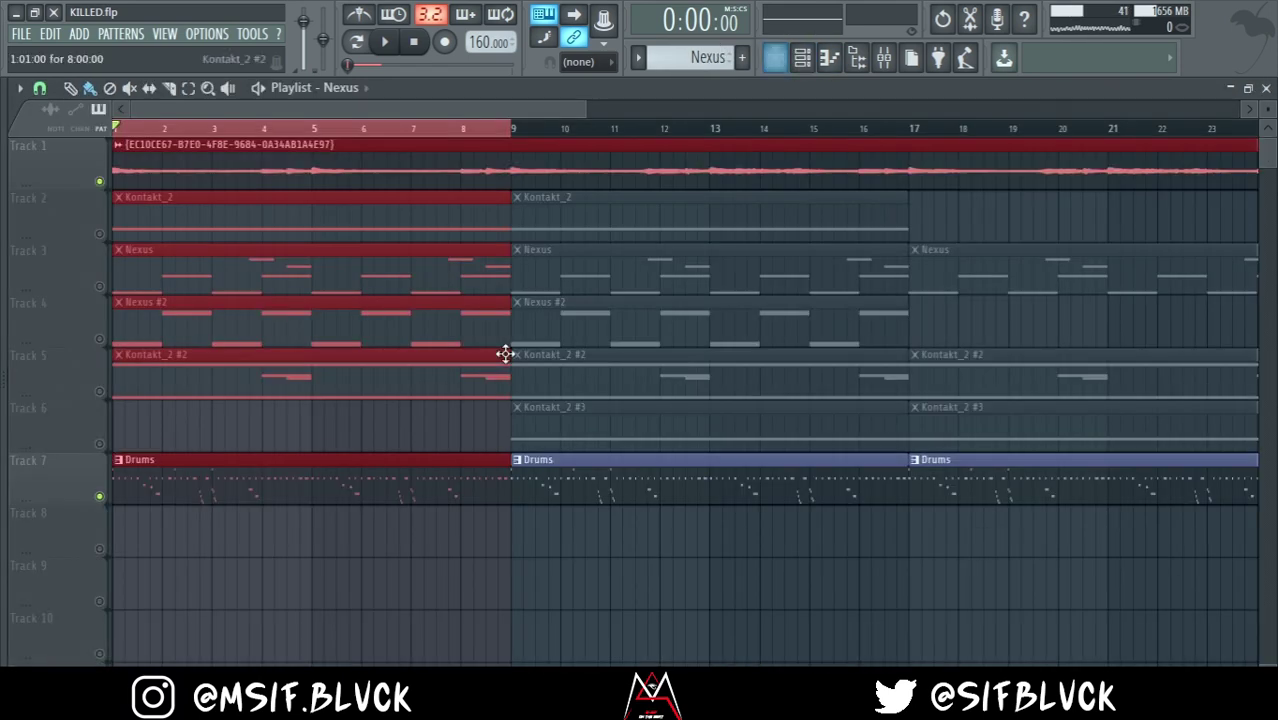
click(803, 58)
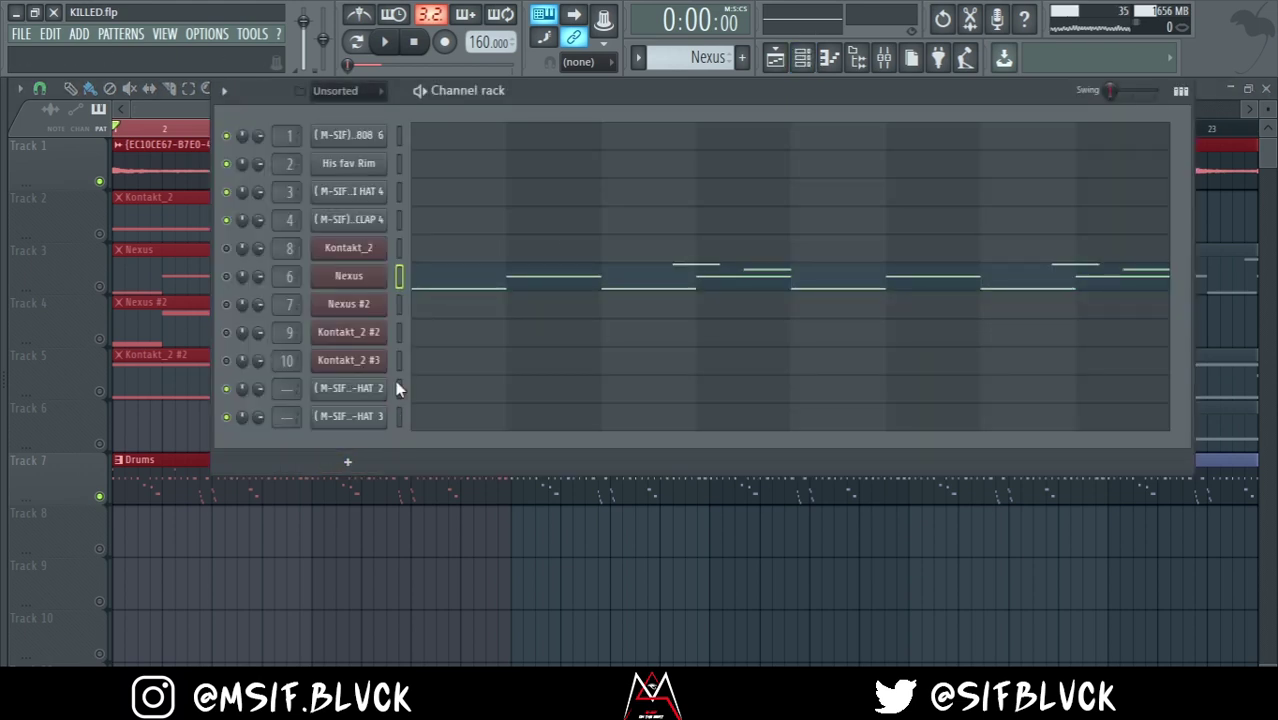
click(205, 475)
key(F7)
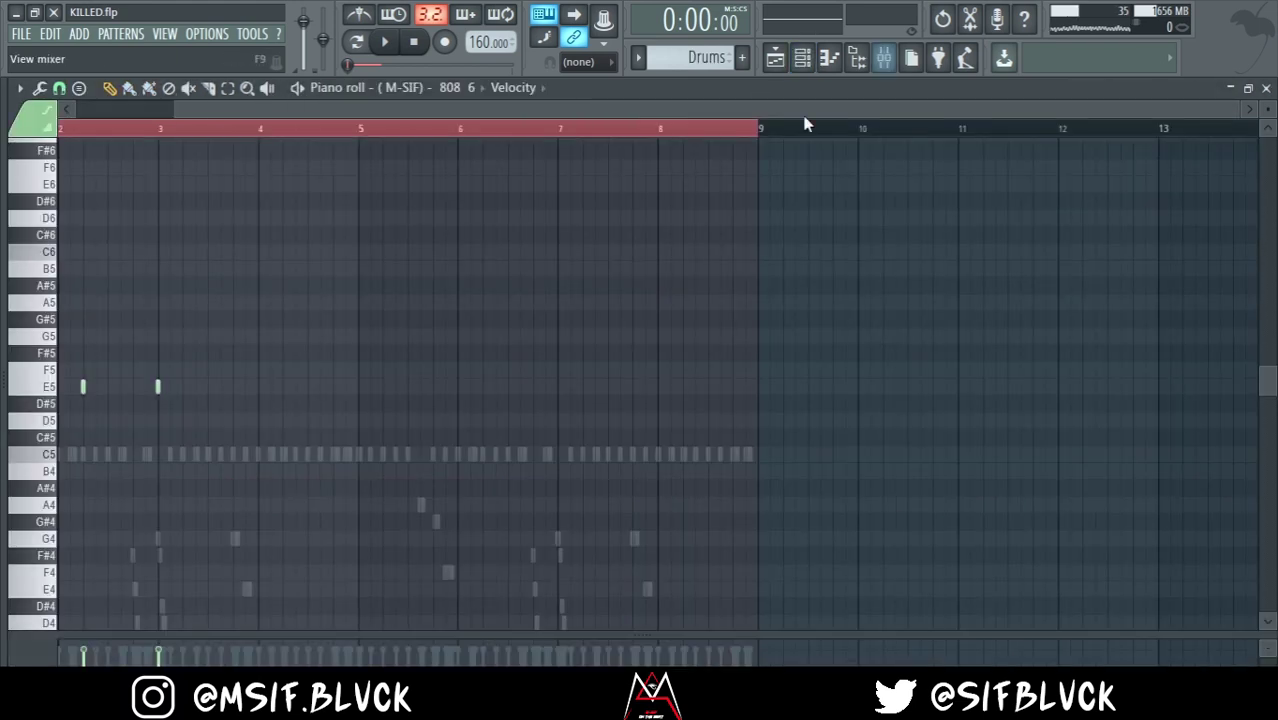
Add a Sampler channel holding the copied Nexus notes raised one octave as a guide, and reopen the 808 6 channel's notes
click(803, 58)
click(347, 465)
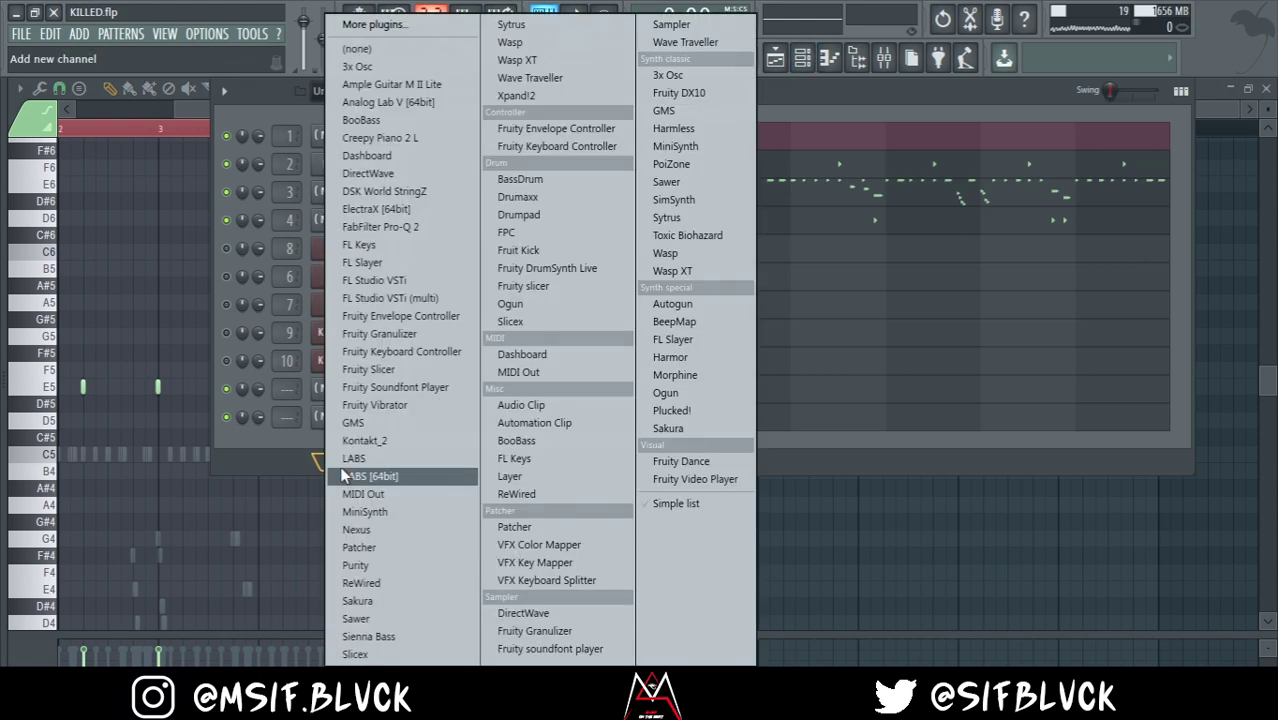
click(670, 24)
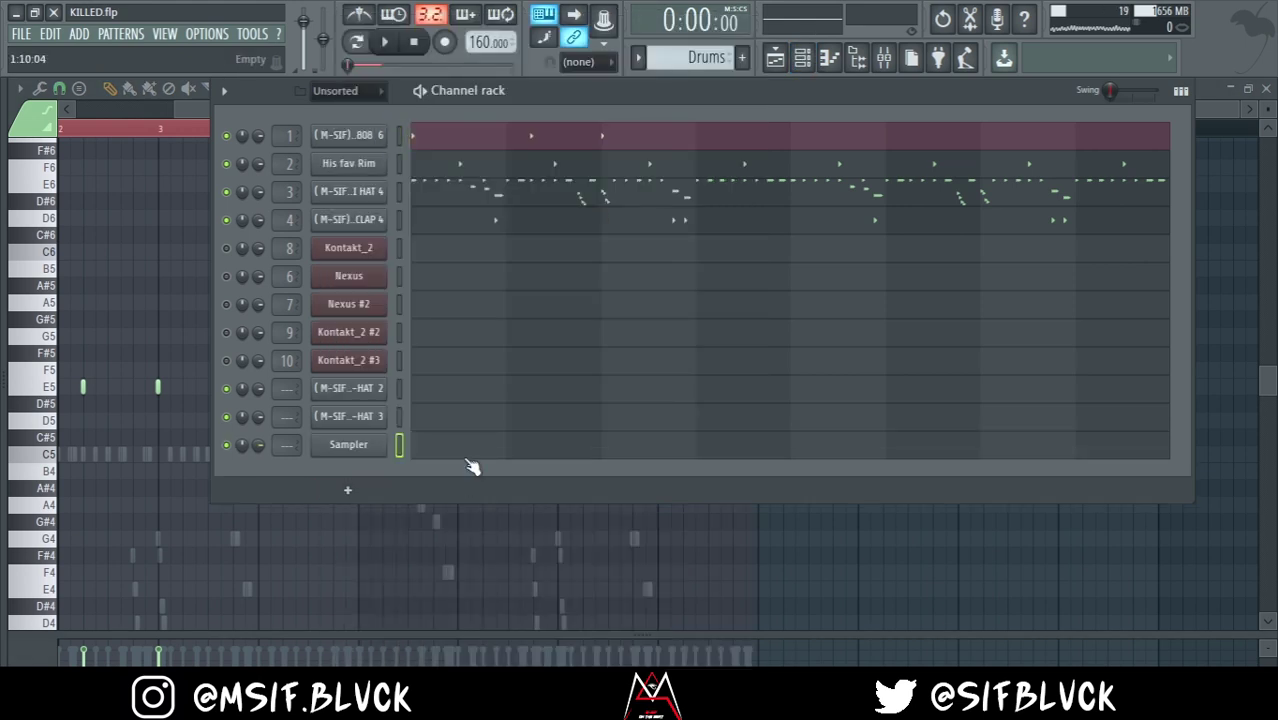
click(475, 449)
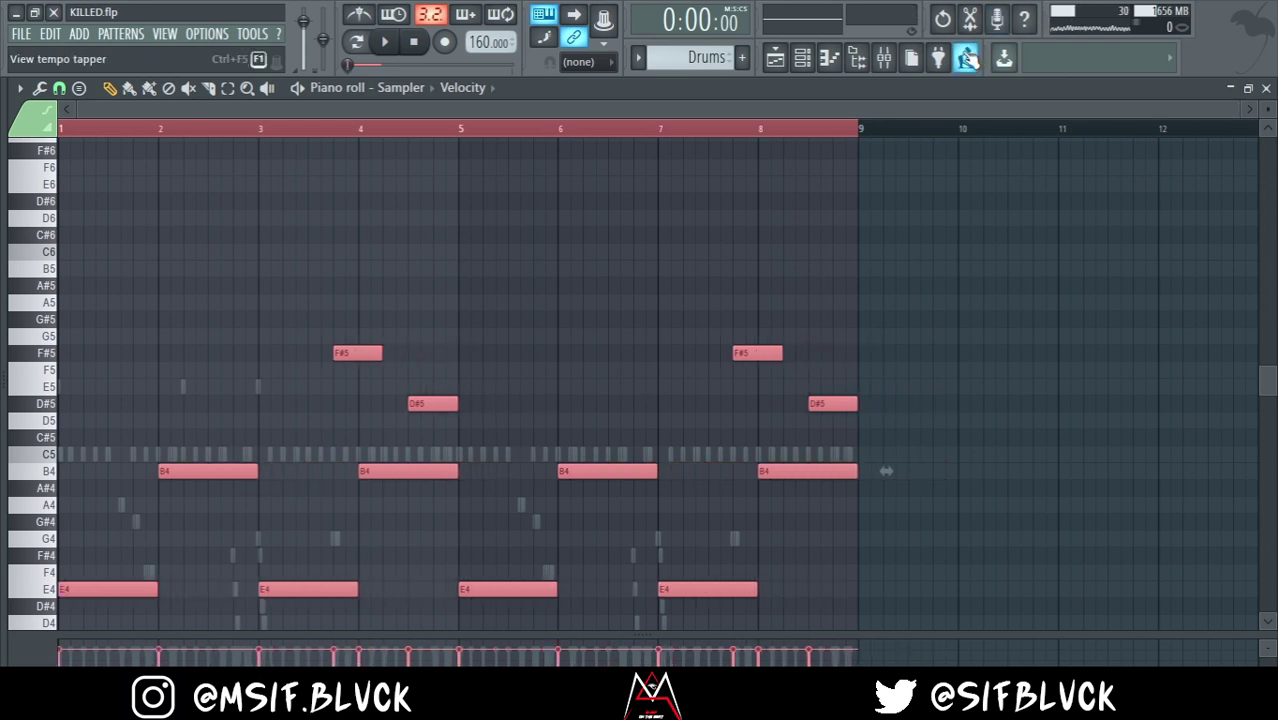
drag(886, 471, 886, 268)
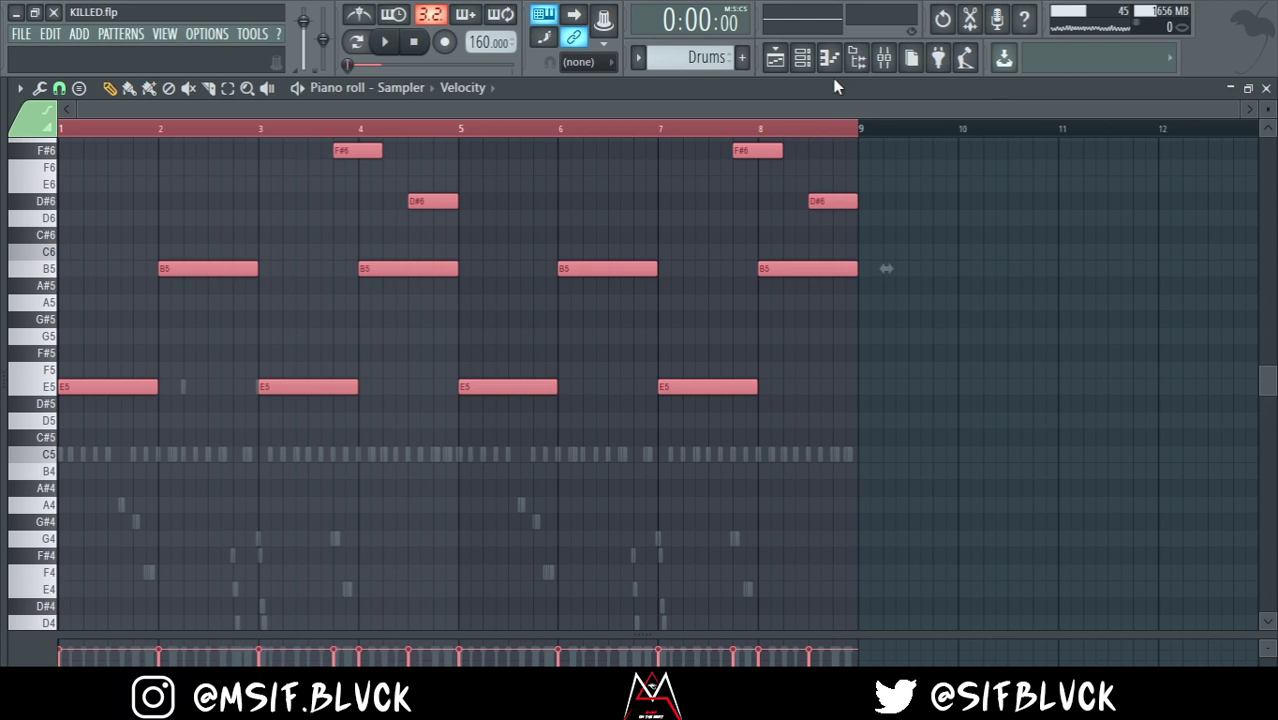
click(802, 57)
click(588, 147)
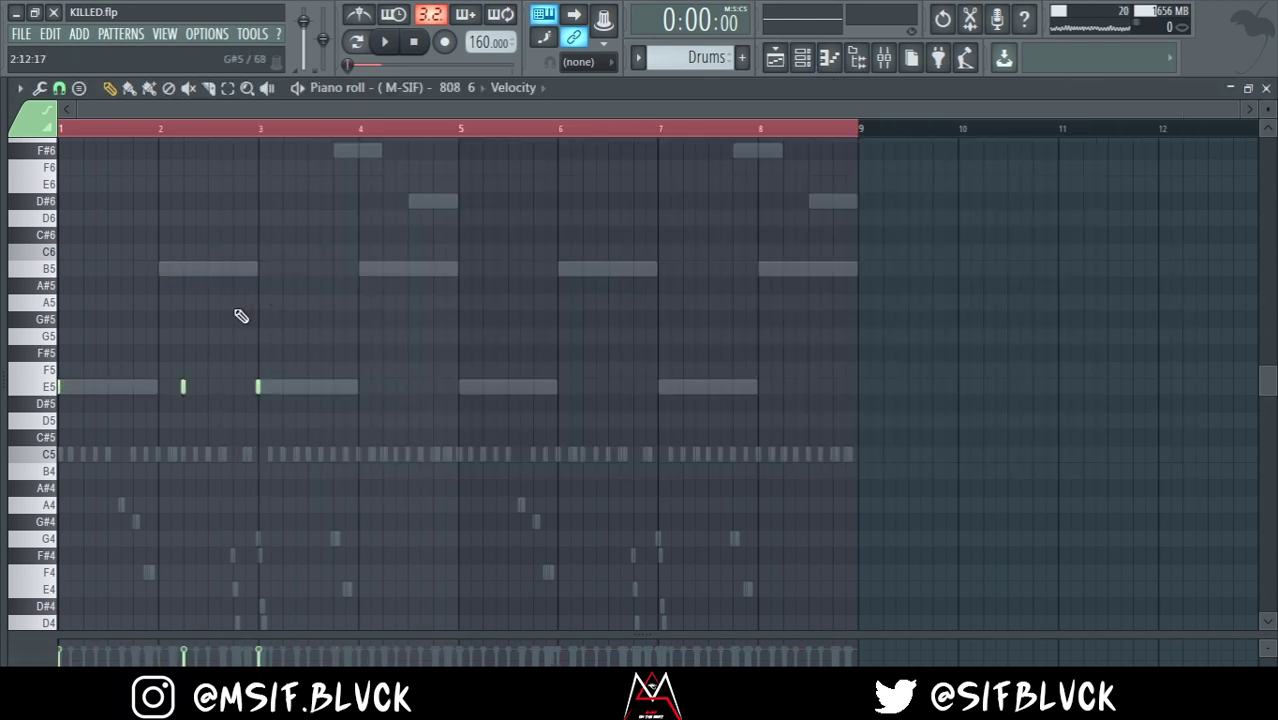
Try the 808's bar 2 hit on B5 against the loop and return it to E5
right_click(184, 388)
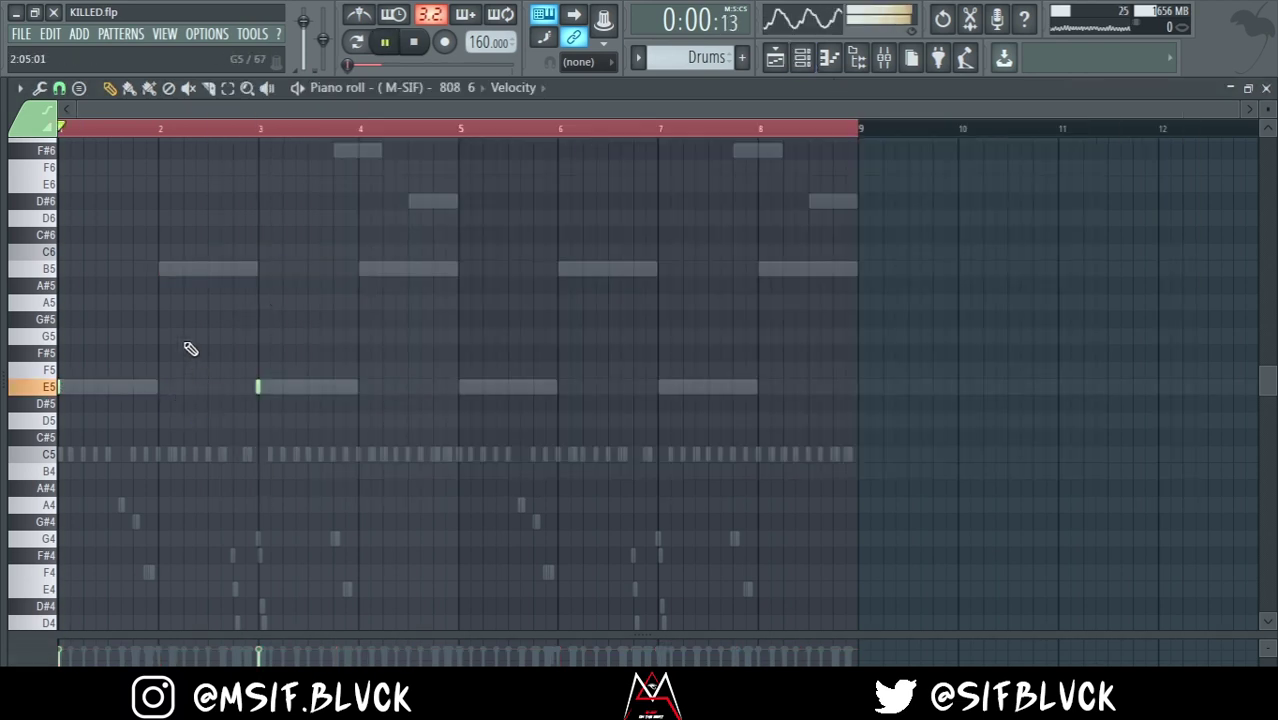
click(185, 269)
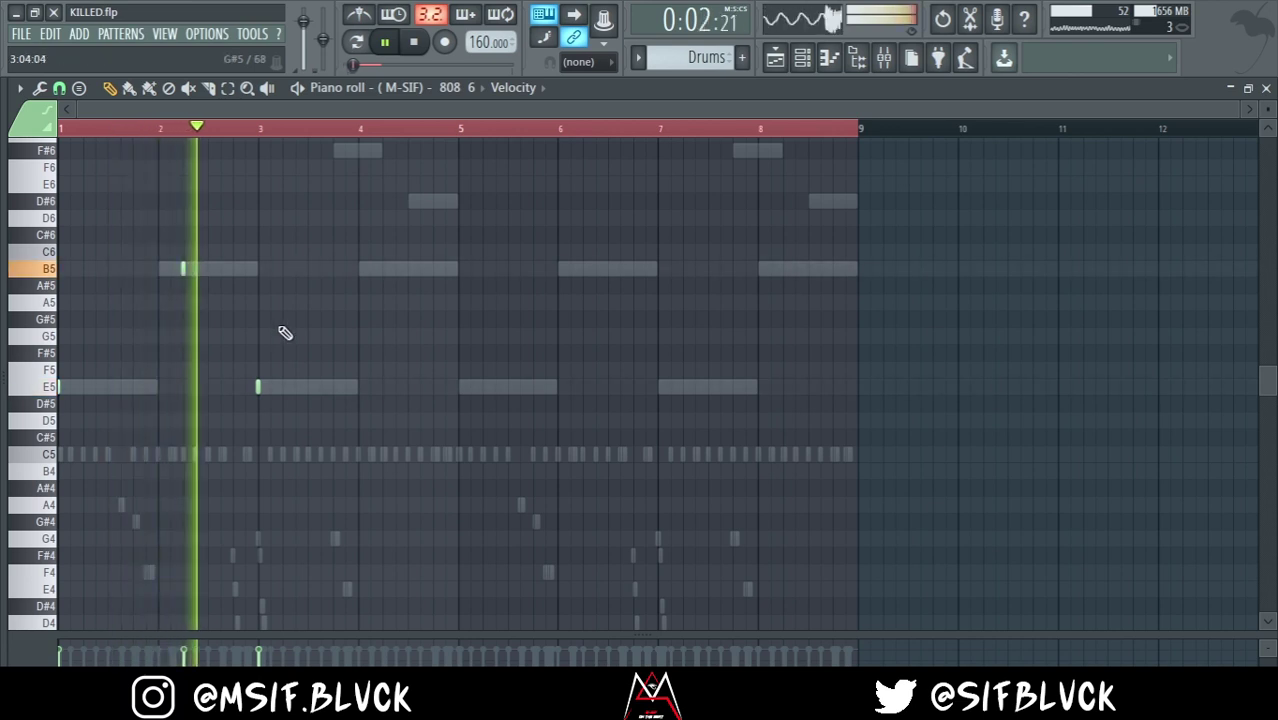
key(space)
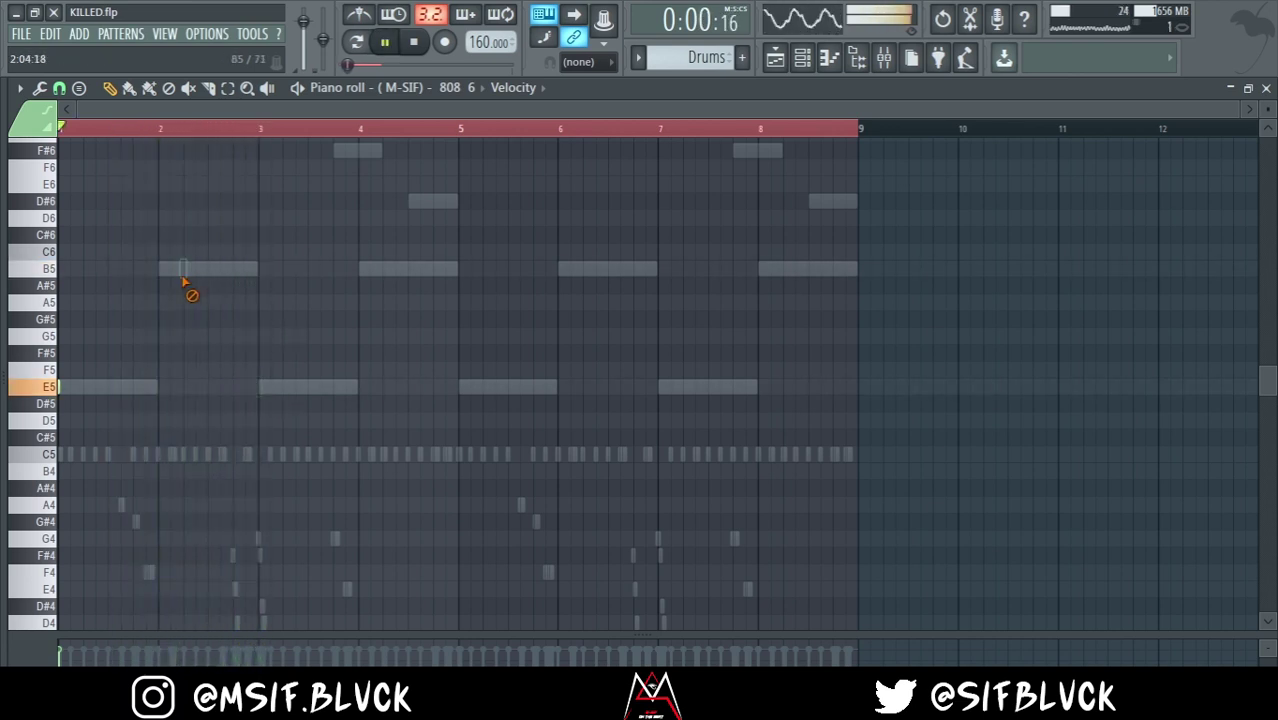
click(184, 388)
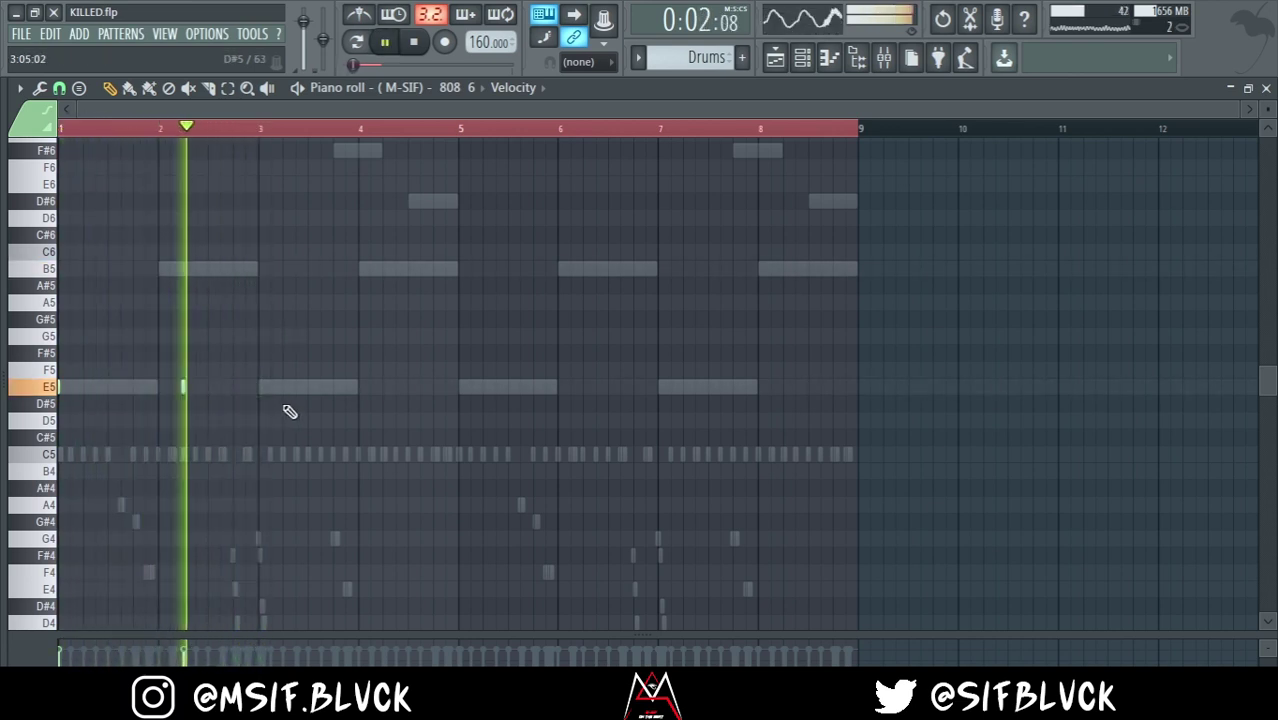
Try an extra E5 808 hit on beat 2 of bar 3 and a D#5 hit in bar 4
click(284, 388)
key(space)
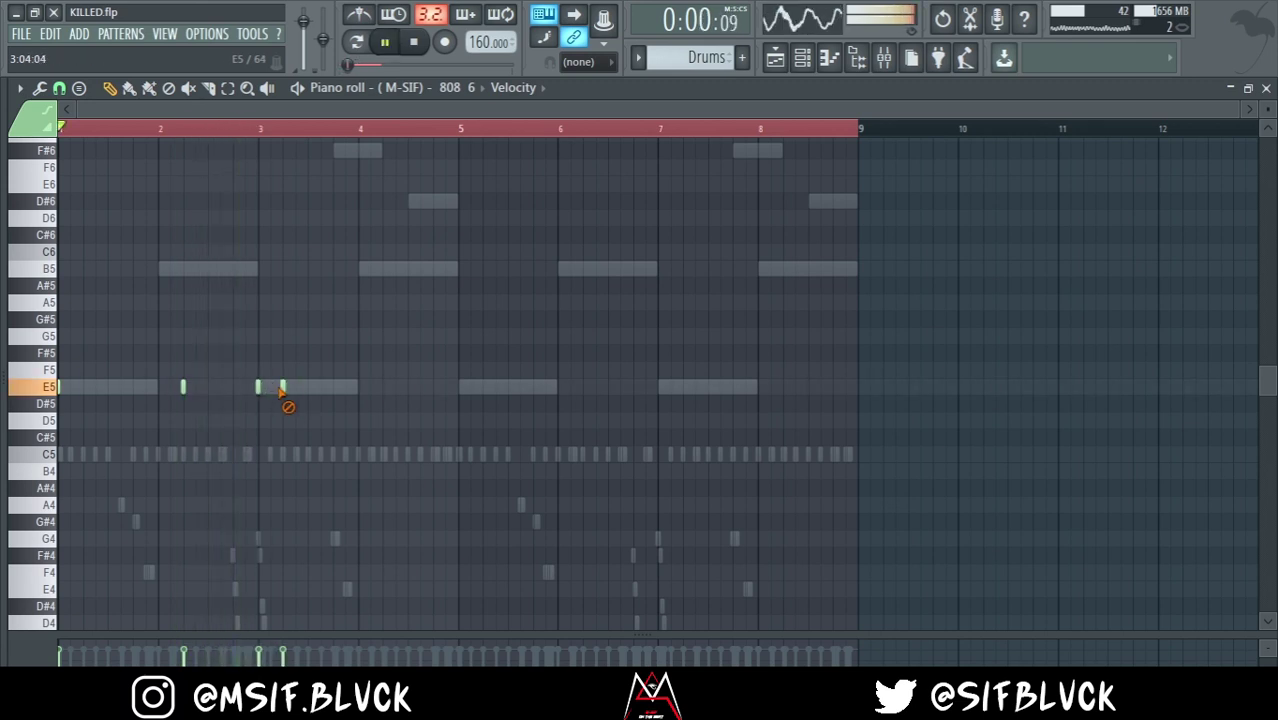
right_click(283, 388)
key(space)
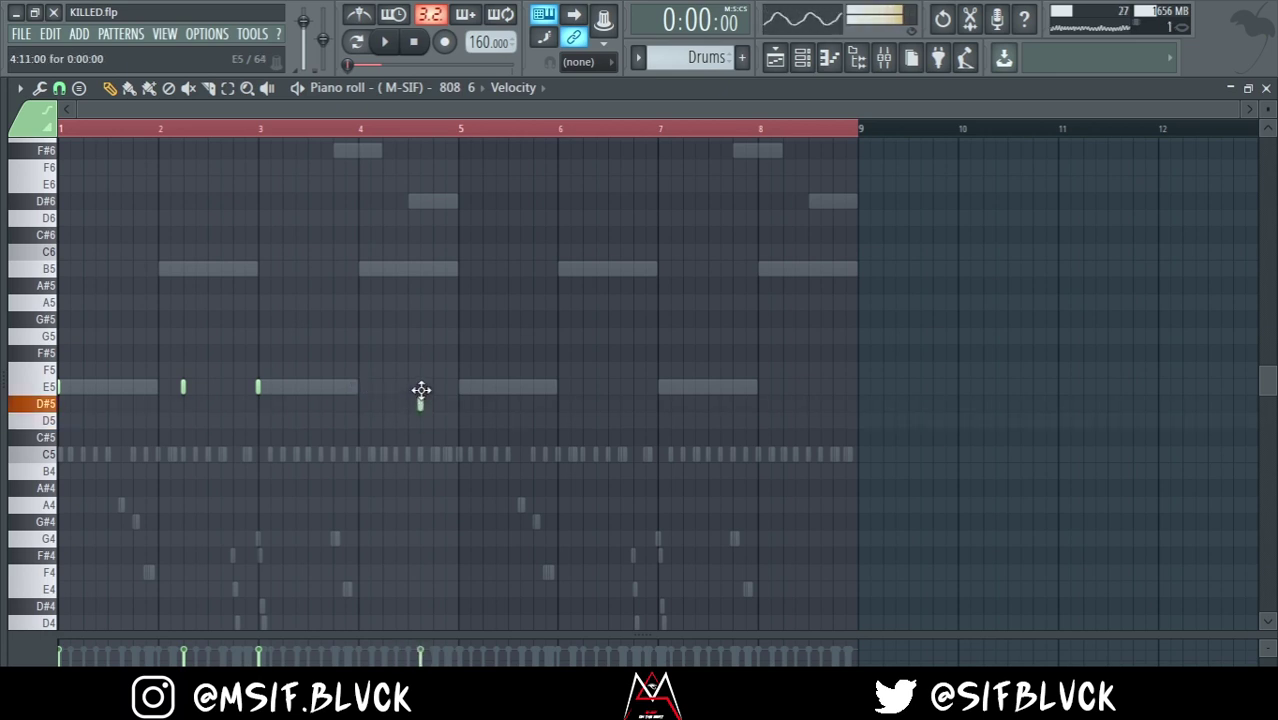
right_click(420, 397)
key(space)
key(space)
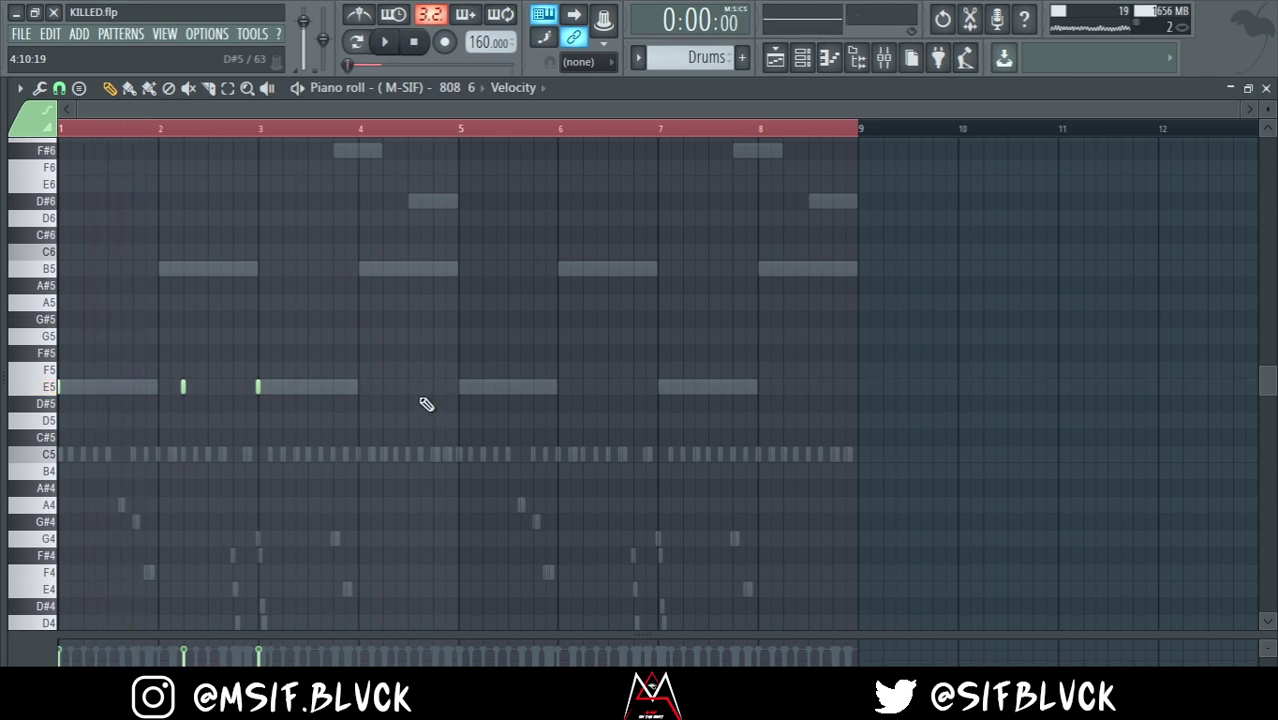
Add a B4 808 hit on beat 2 of bar 4, checking the rhythm against the playing loop
key(space)
key(space)
key(space)
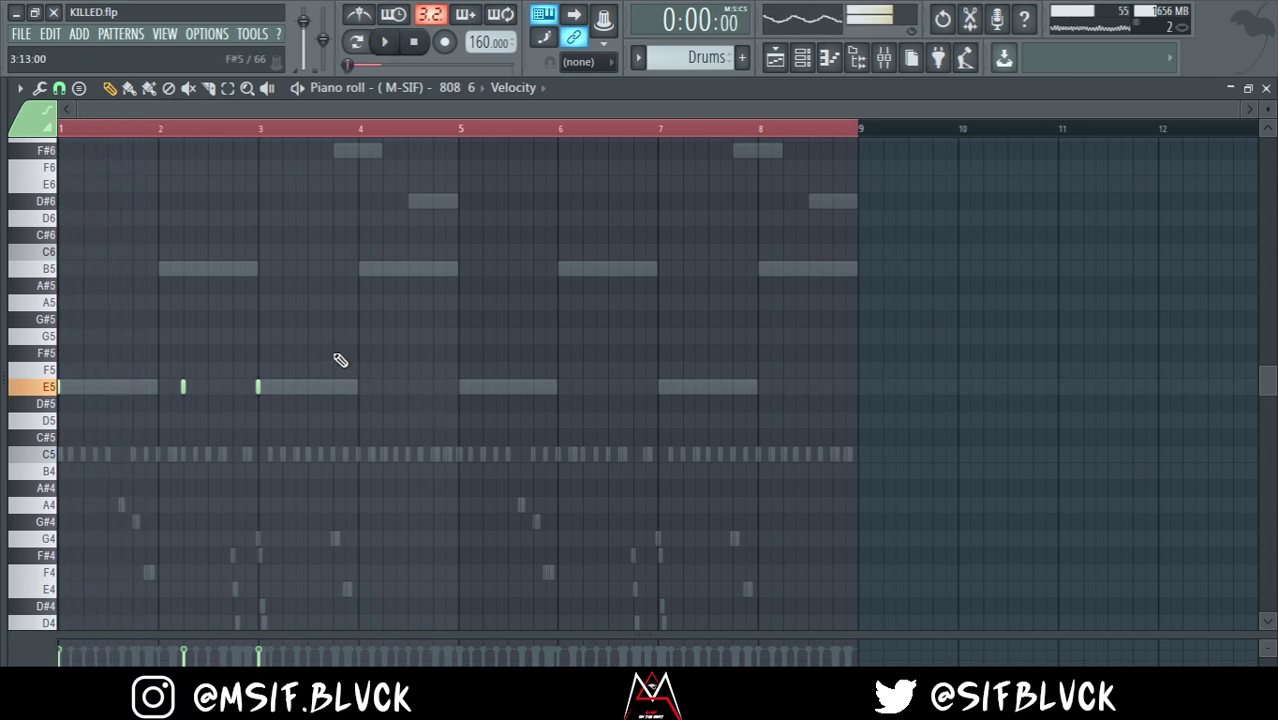
key(space)
key(space)
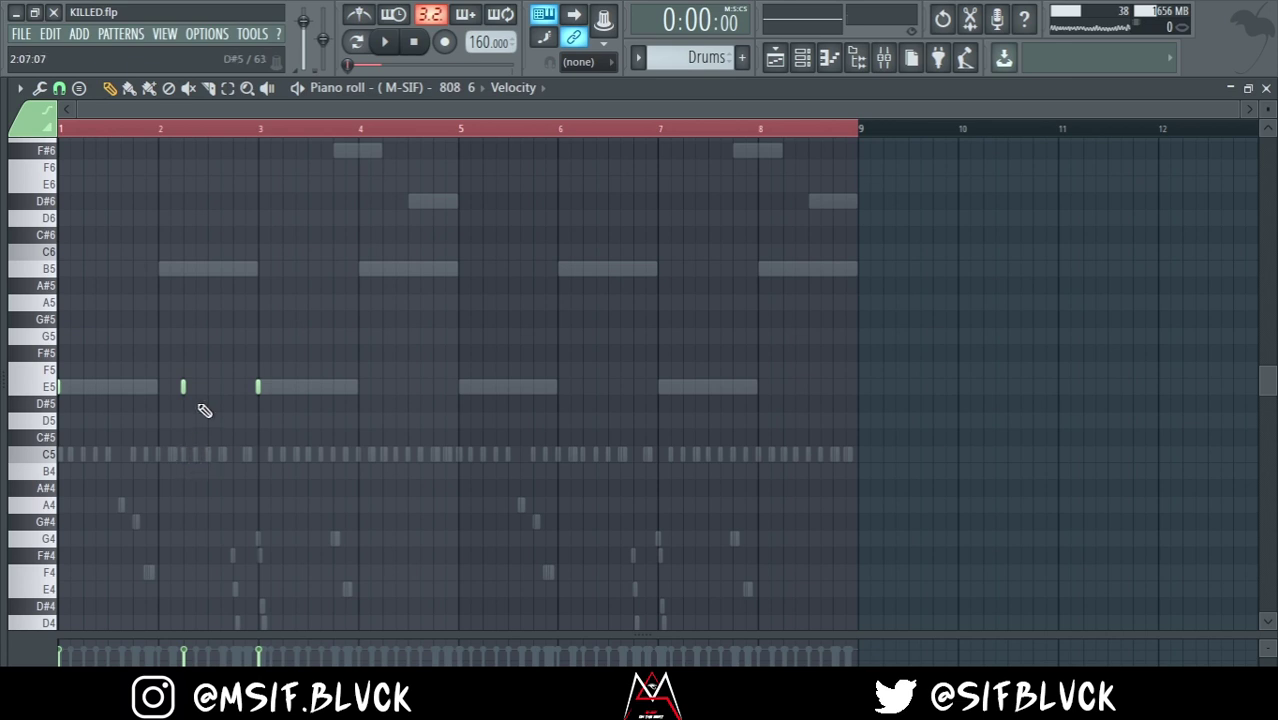
key(space)
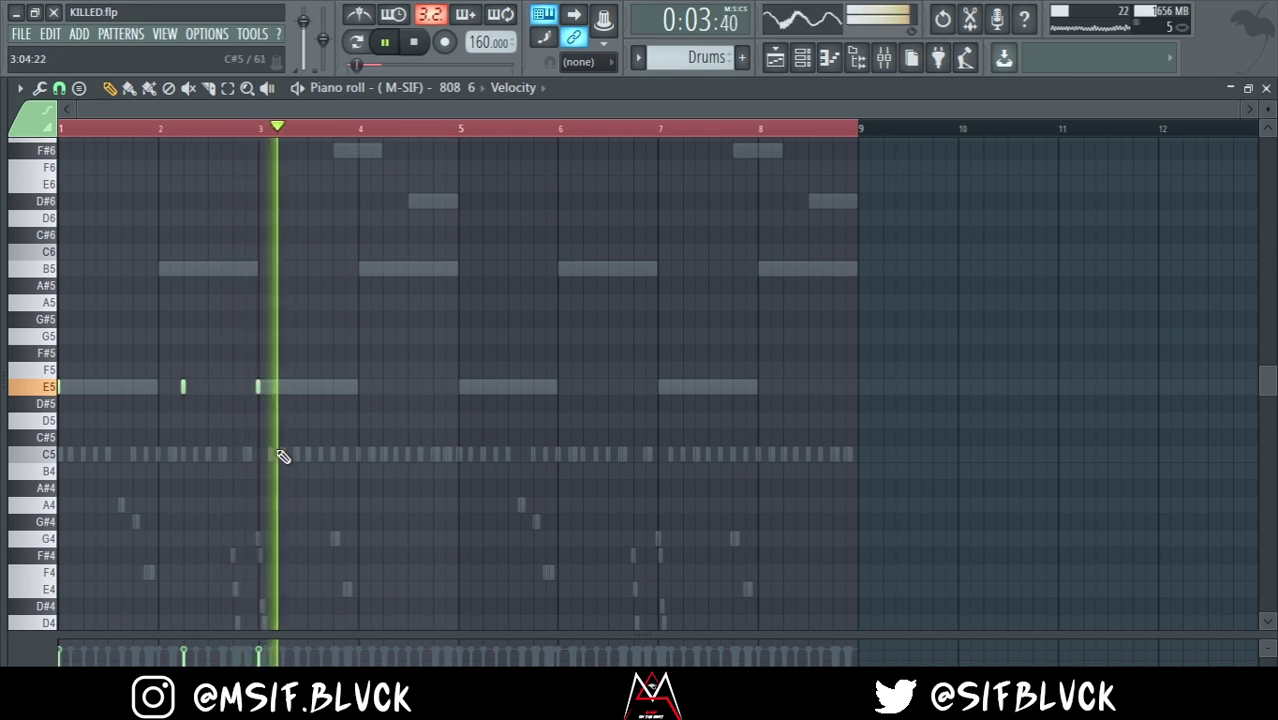
key(space)
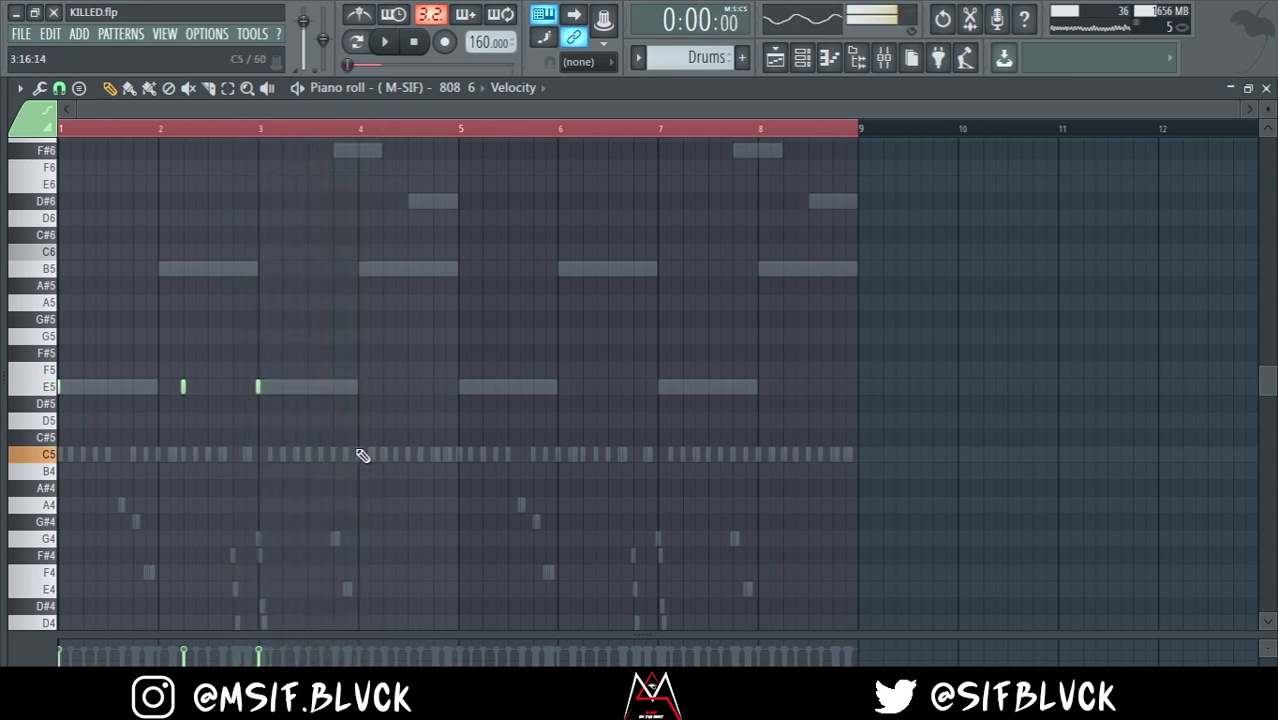
key(space)
key(space)
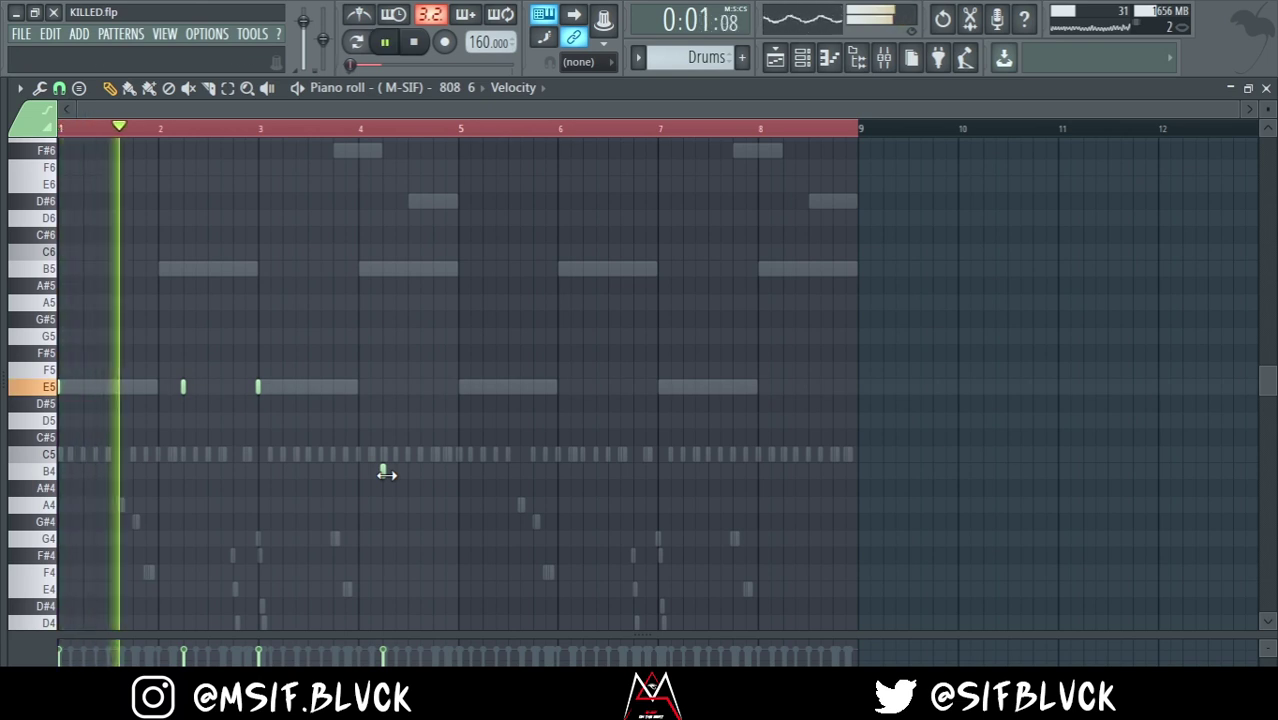
scroll(390, 478, up, 3)
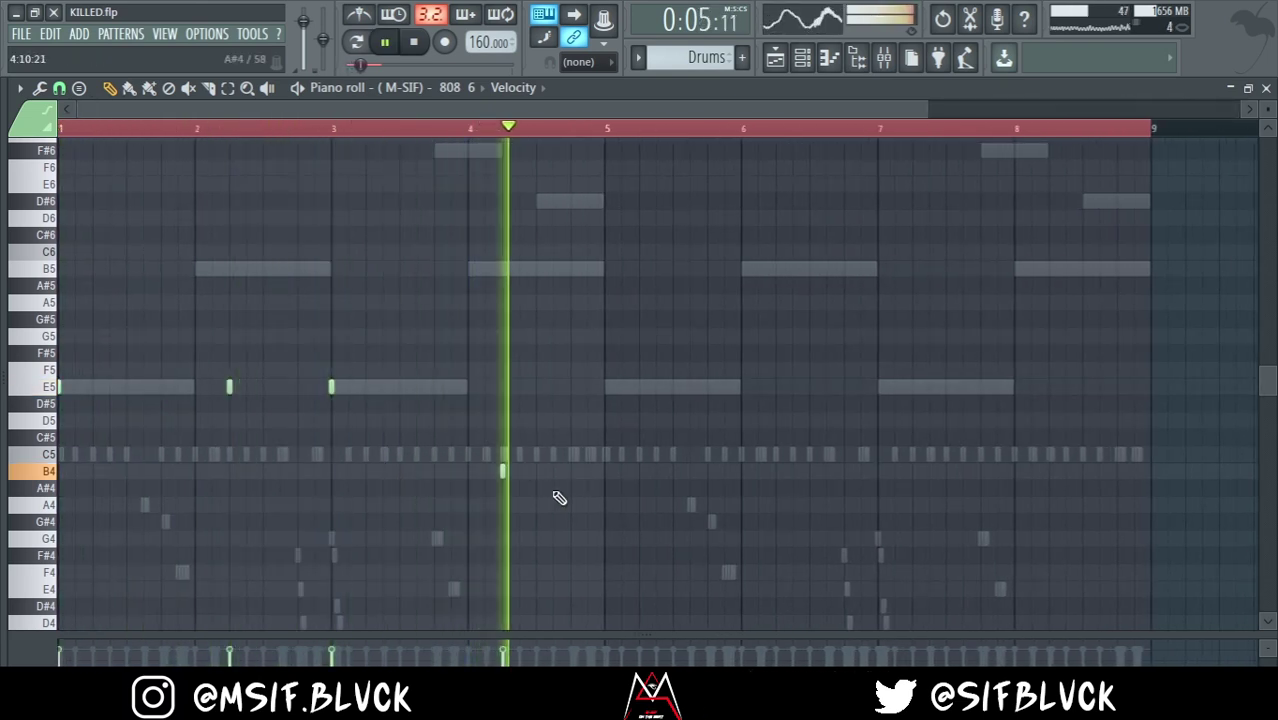
key(space)
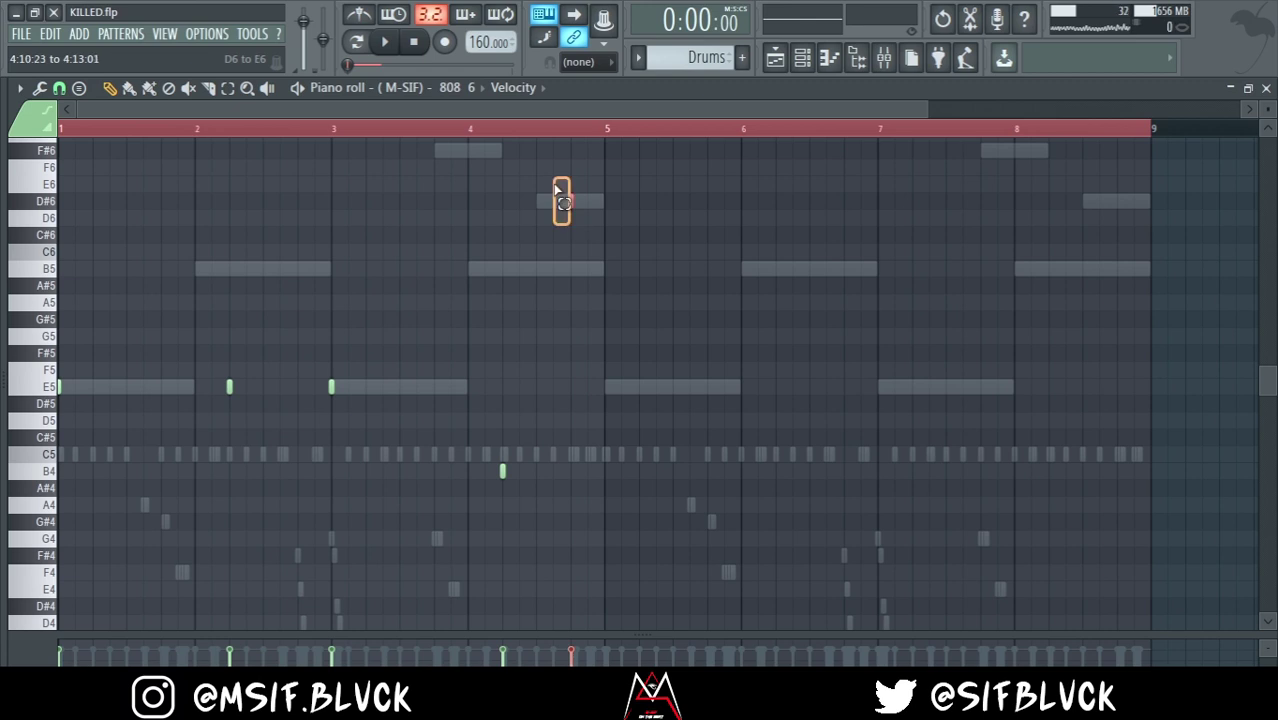
Place a D#5 808 hit half a beat after beat 3 of bar 4, testing its timing over the loop
key(space)
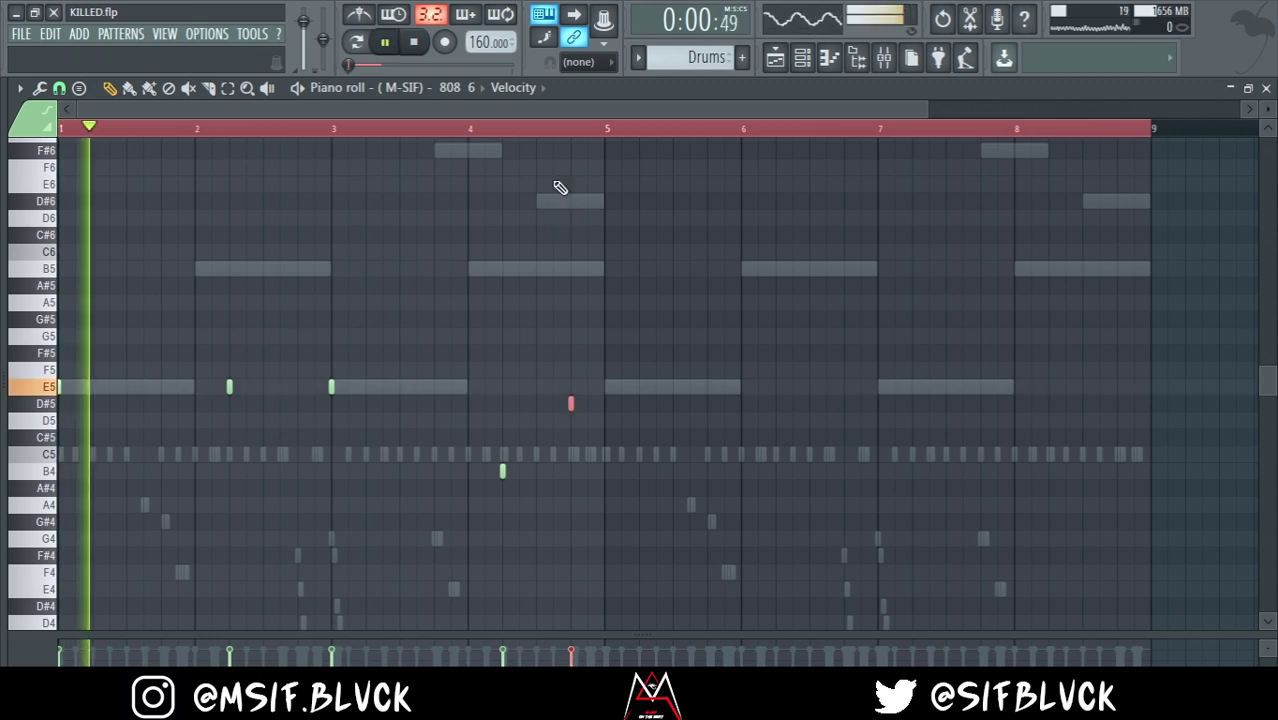
key(ctrl+d)
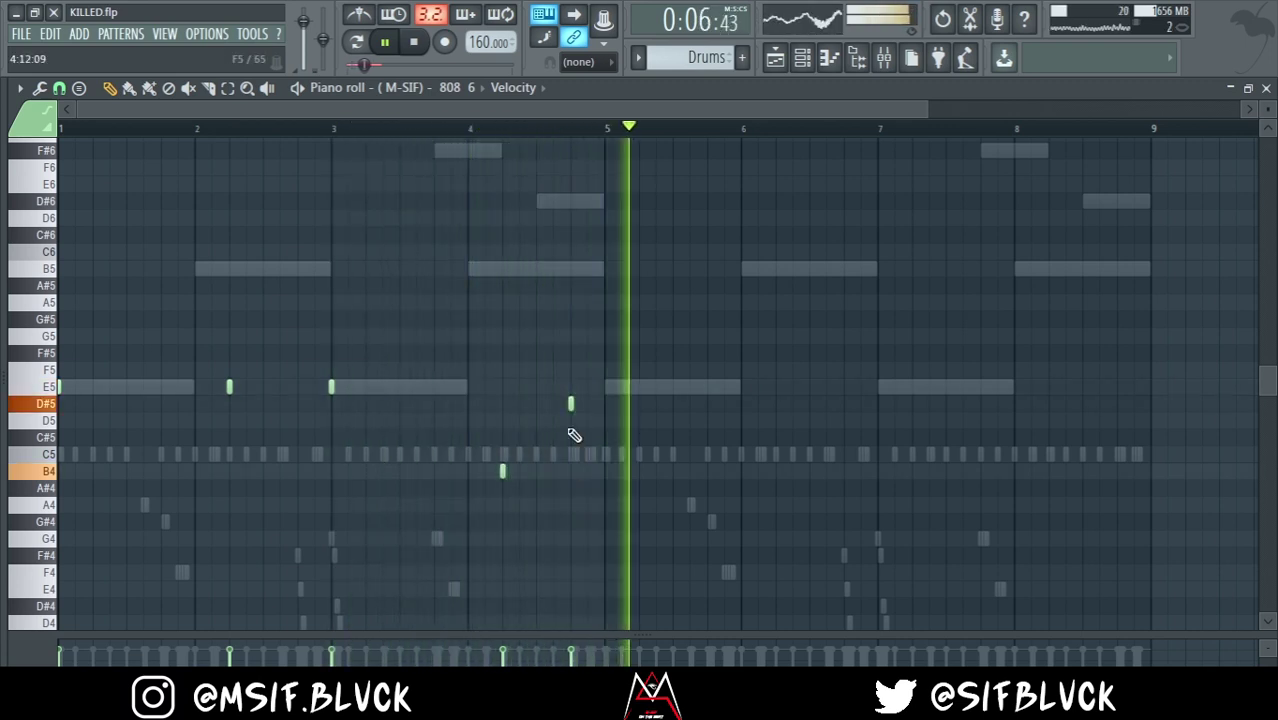
key(space)
key(space)
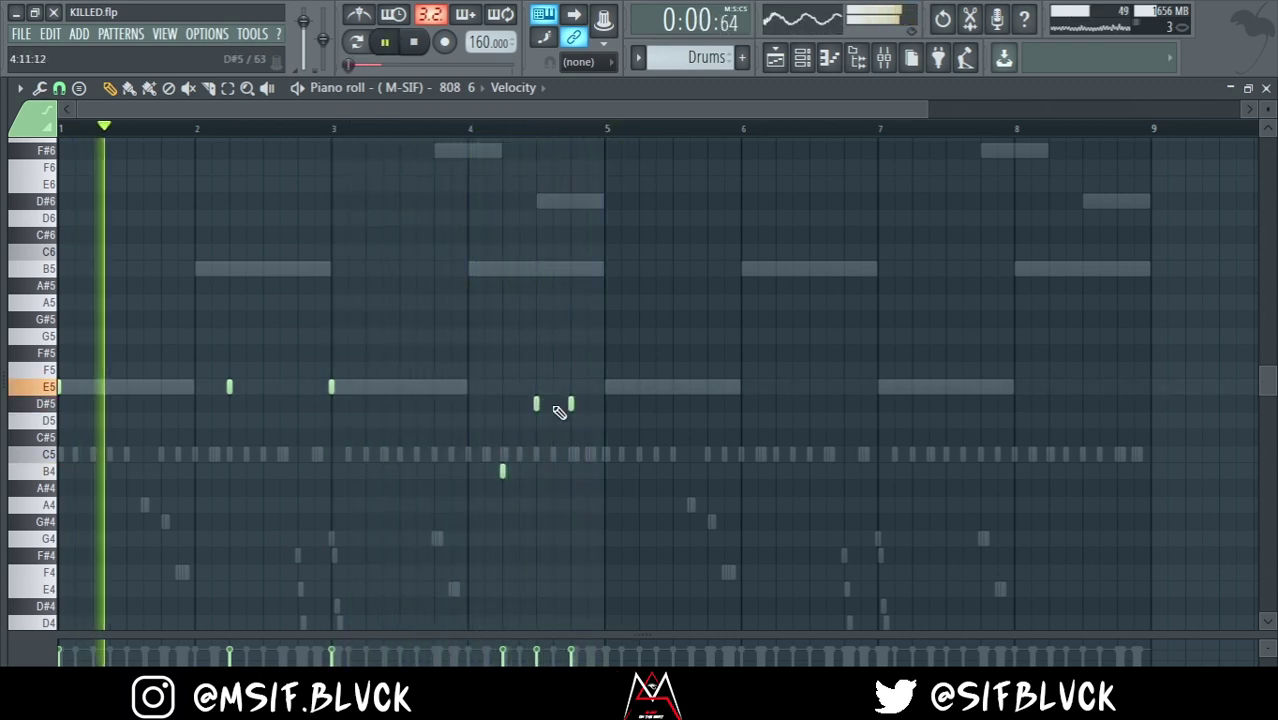
right_click(571, 404)
key(space)
click(552, 404)
key(space)
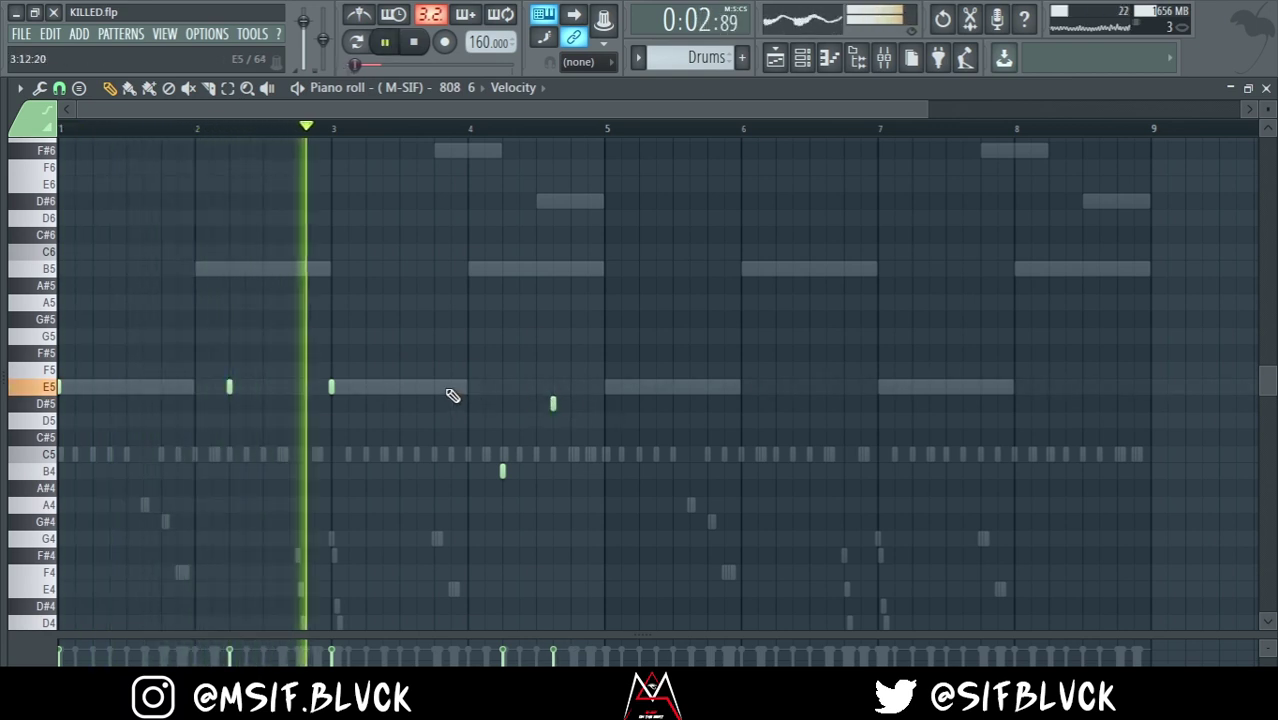
Try extra E5 808 hits around the start of bar 3 and keep one half a beat before it
key(space)
key(space)
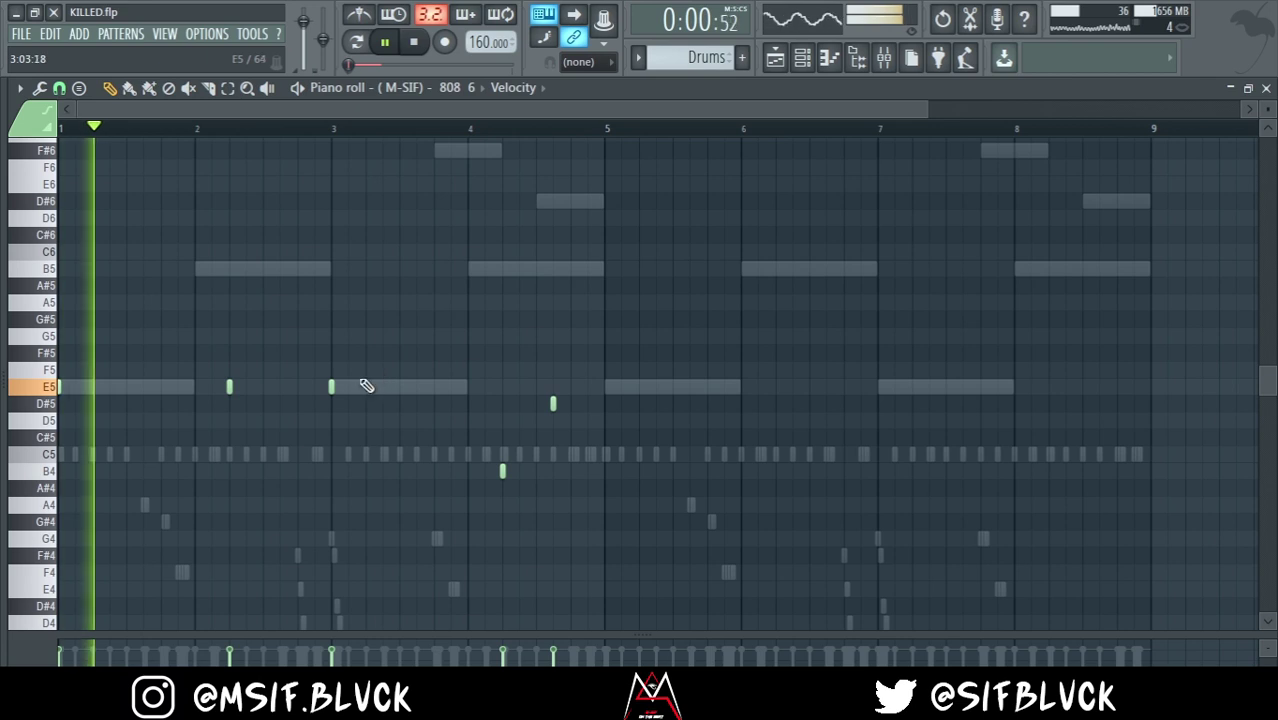
click(348, 386)
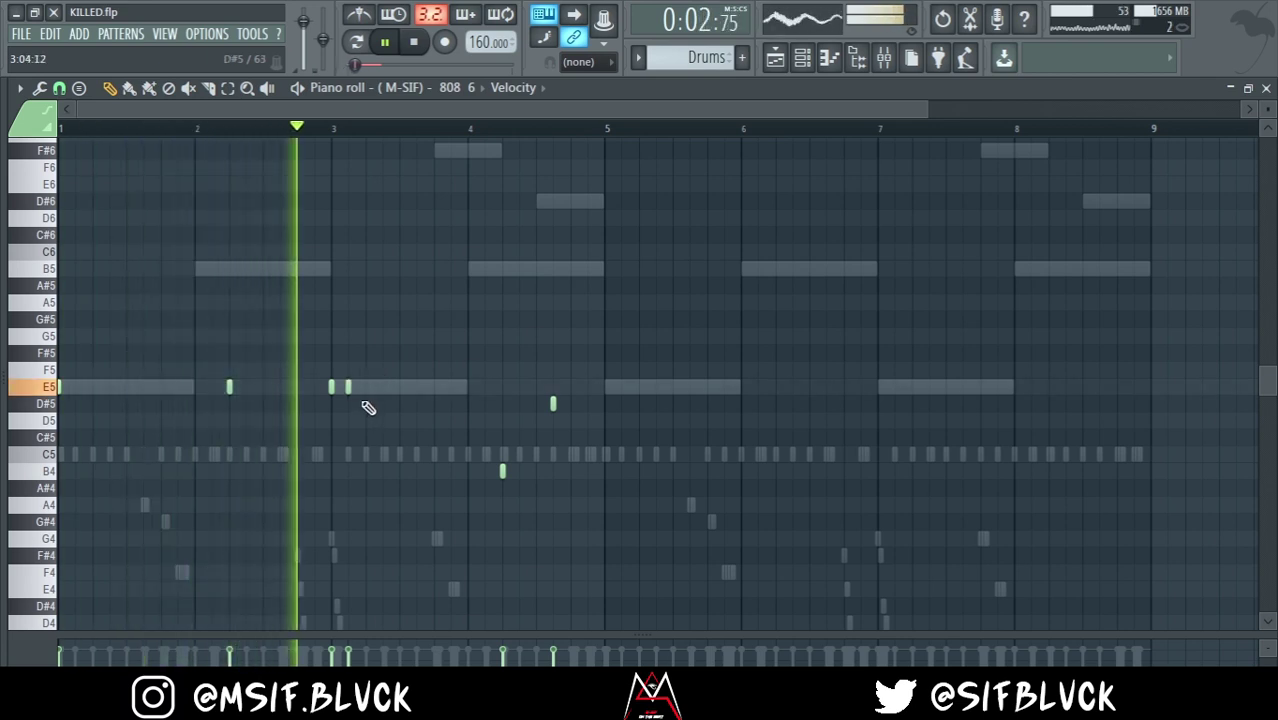
key(space)
click(347, 387)
key(space)
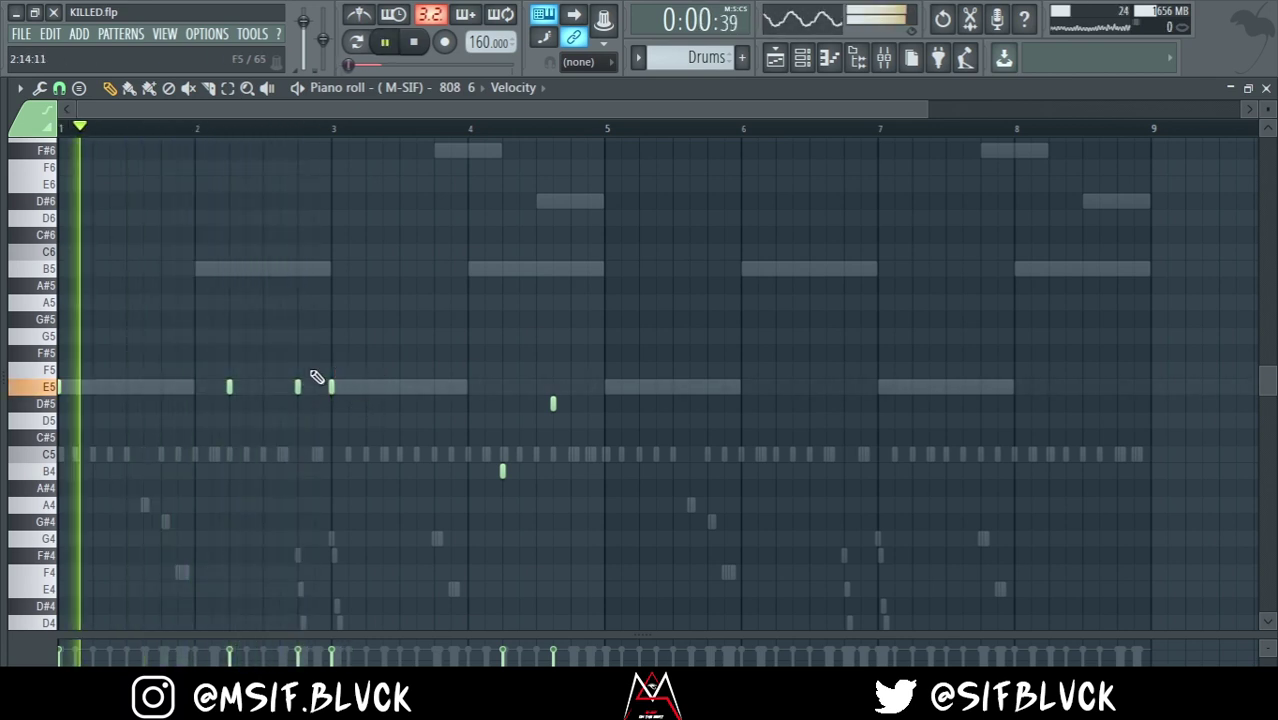
right_click(297, 387)
click(322, 393)
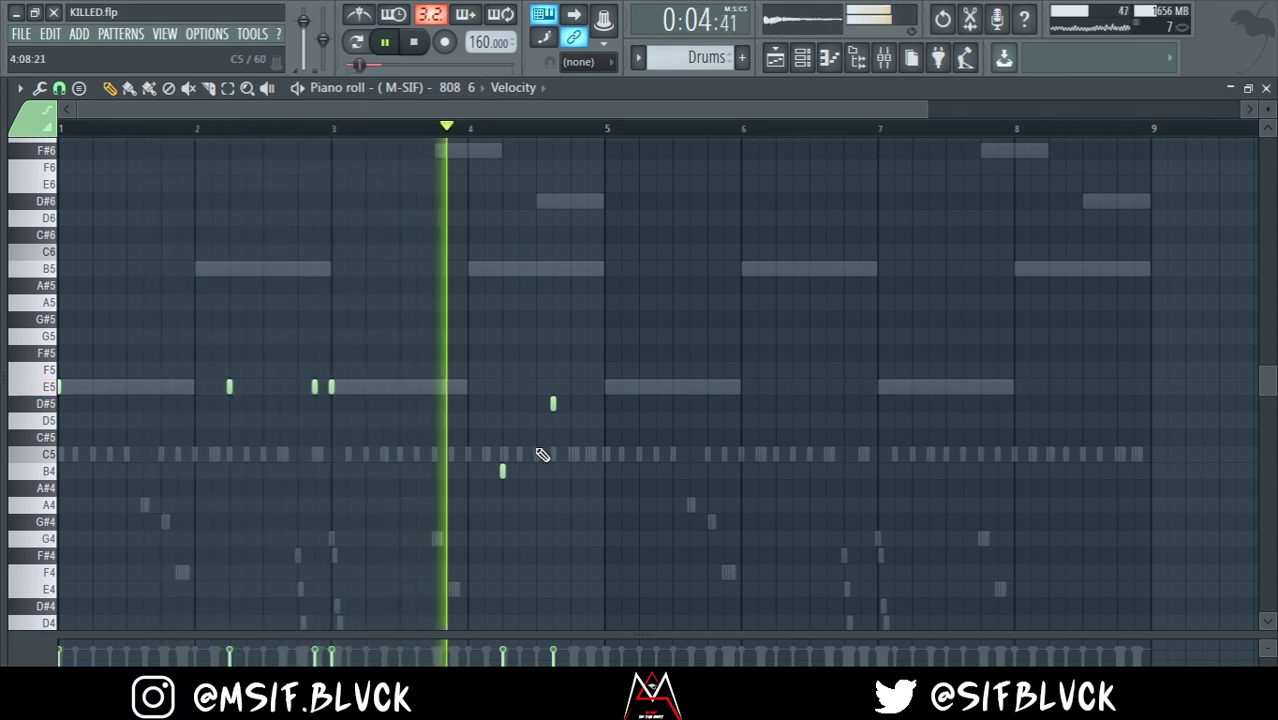
key(space)
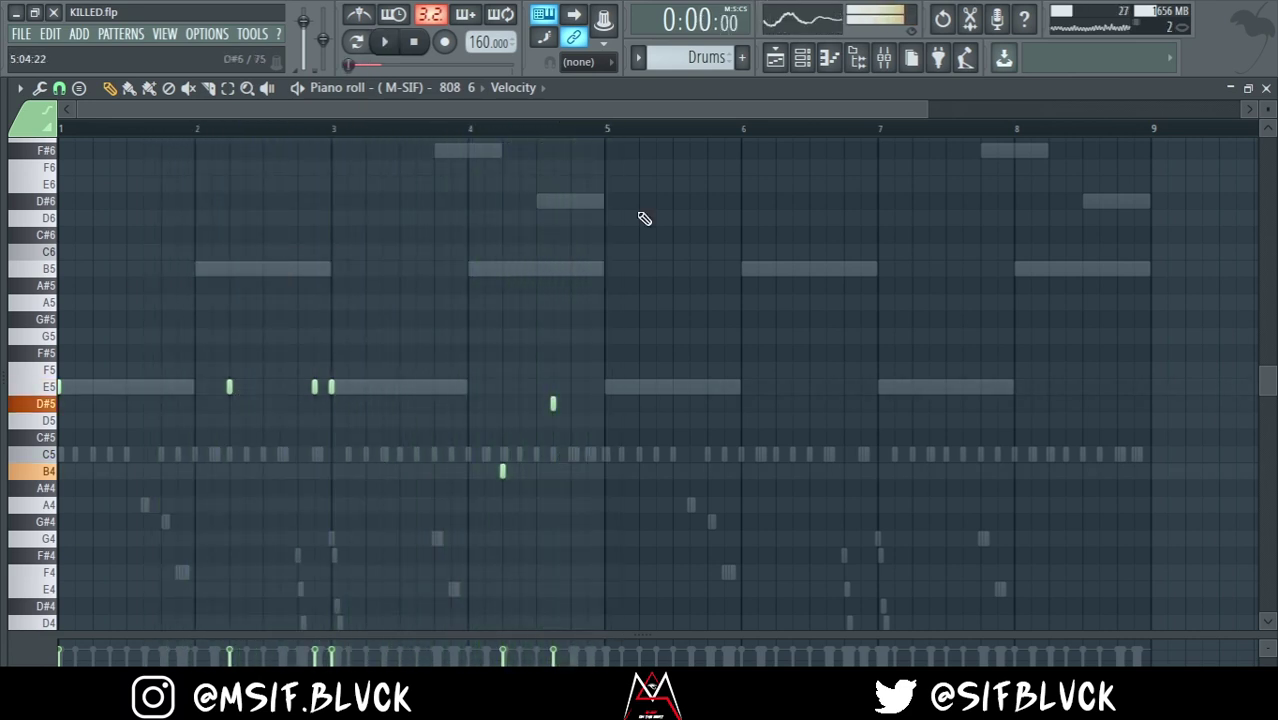
Duplicate the 808 notes of bars 1 to 4 into bars 5 to 8 and play the loop
drag(601, 137, 27, 185)
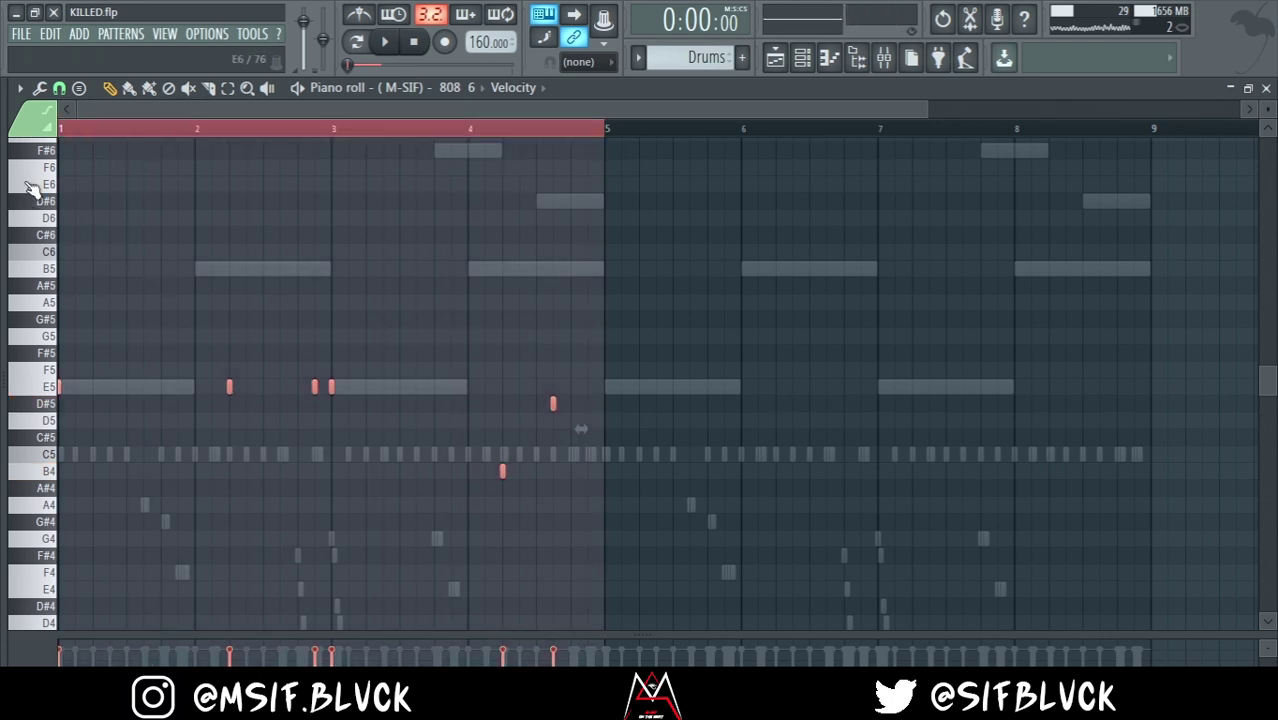
key(ctrl+b)
key(ctrl+d)
key(space)
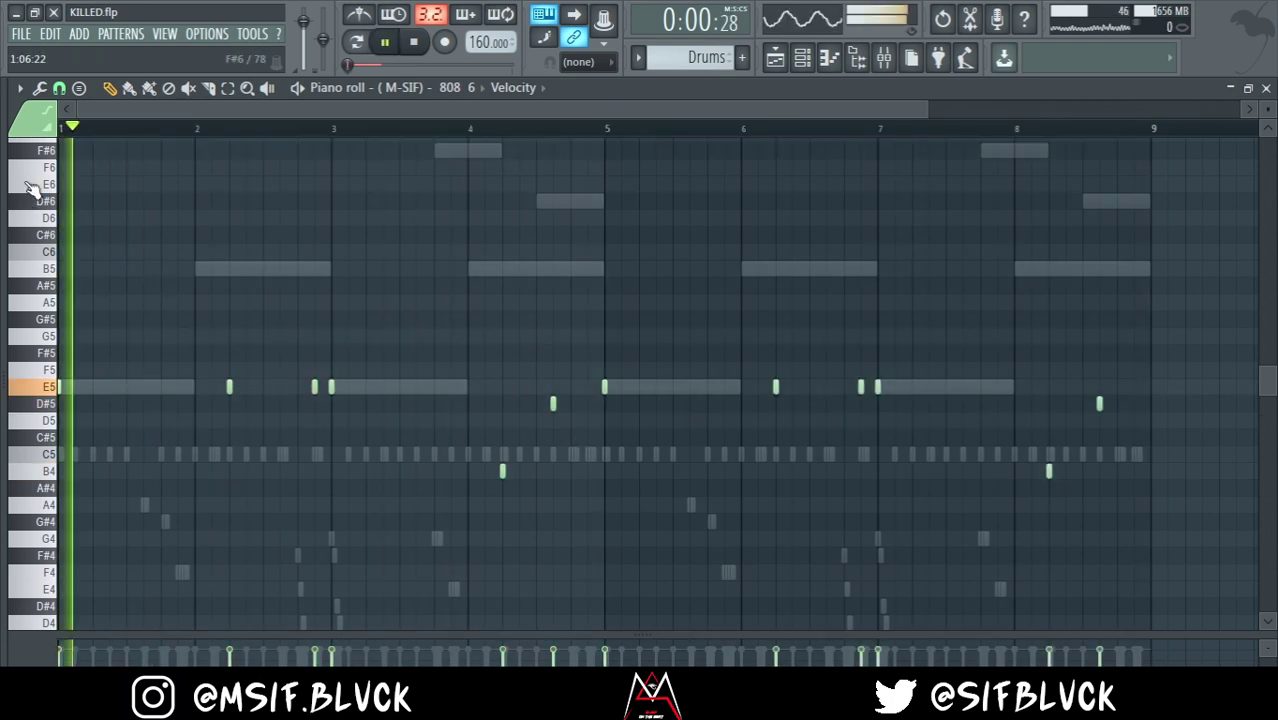
Vary the repeated 808 line with an extra E5 hit in bar 5 and a run of D#5 hits ending bar 8
click(657, 387)
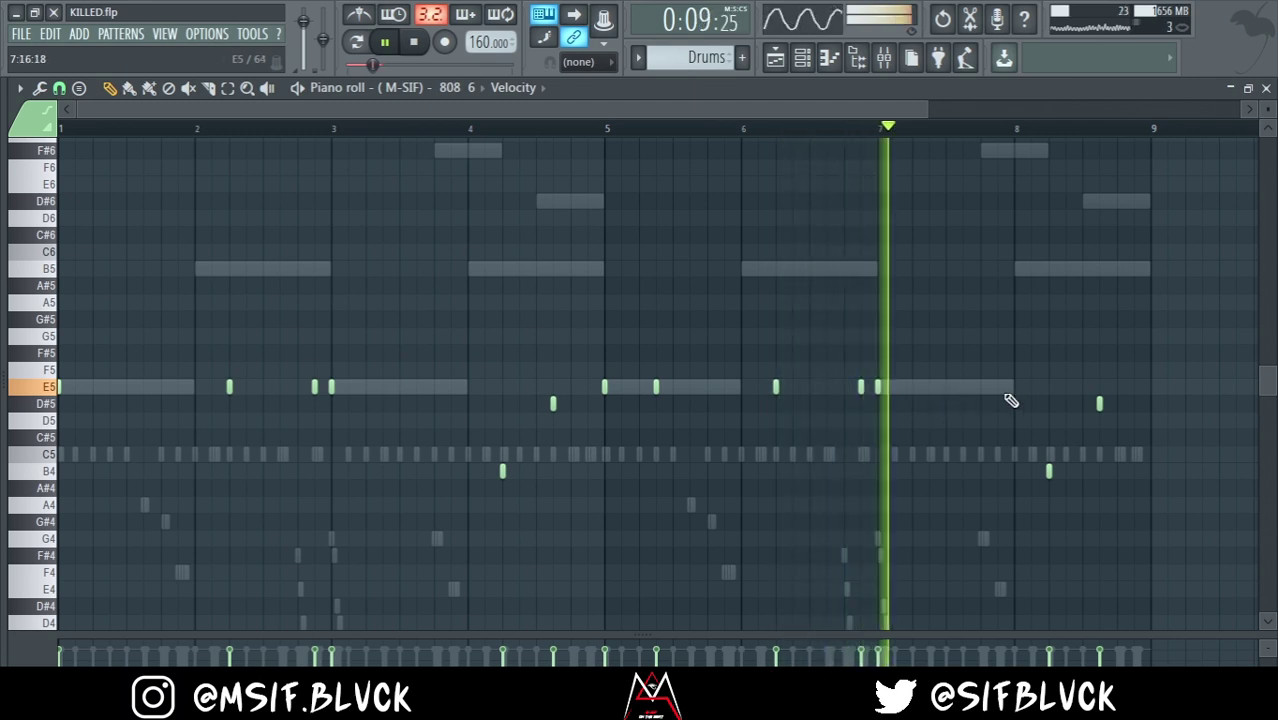
click(1082, 403)
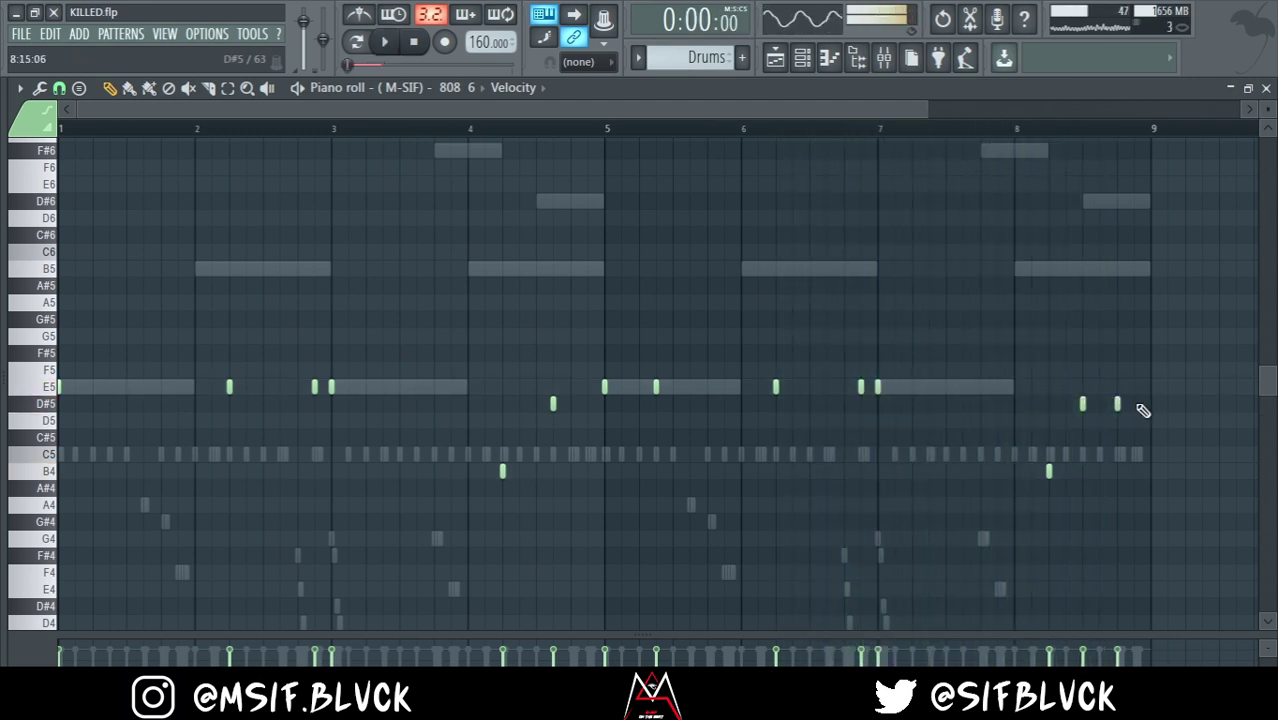
scroll(1143, 410, up, 5)
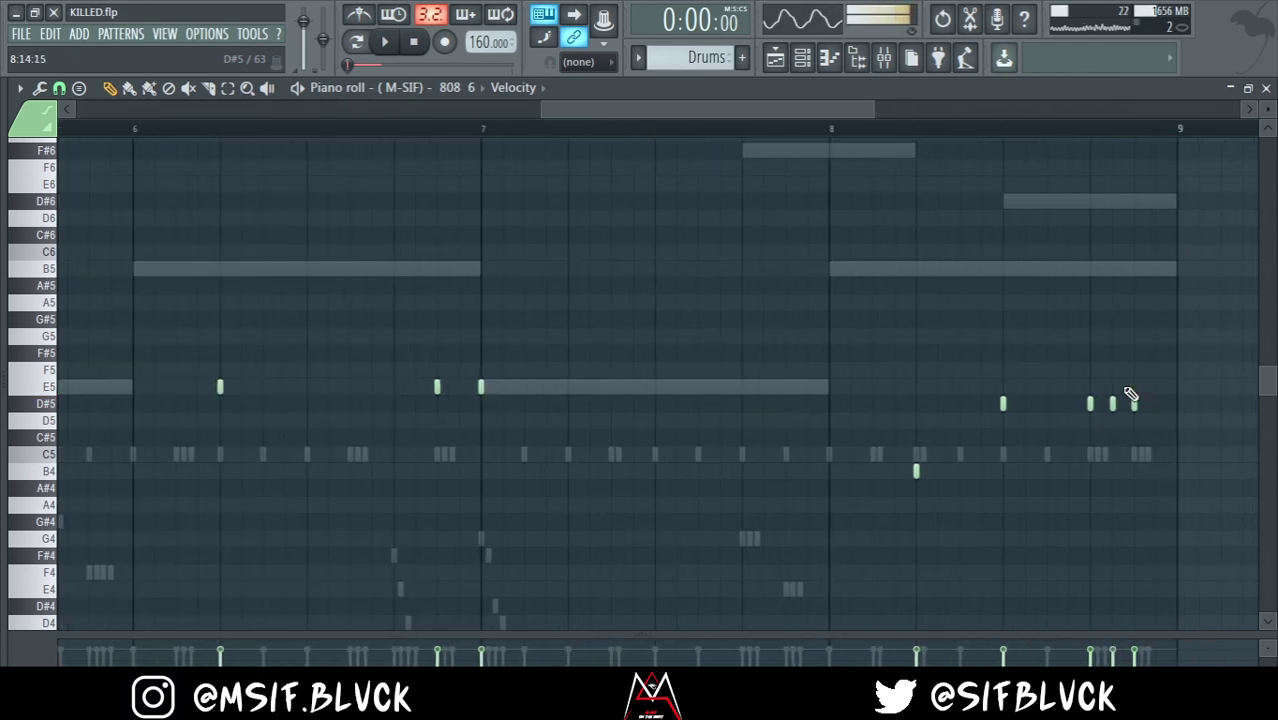
Stop playback and open the 808 6 channel's sample in the Edison audio editor
scroll(1130, 393, down, 5)
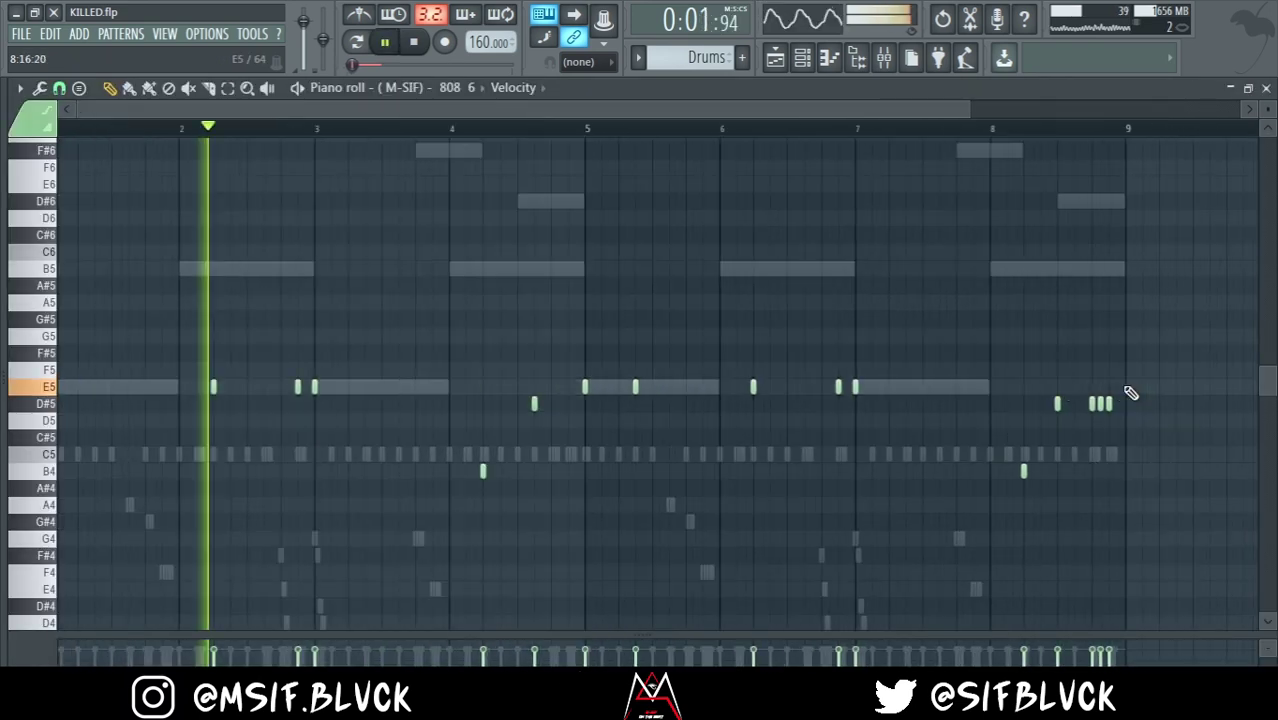
key(space)
click(803, 58)
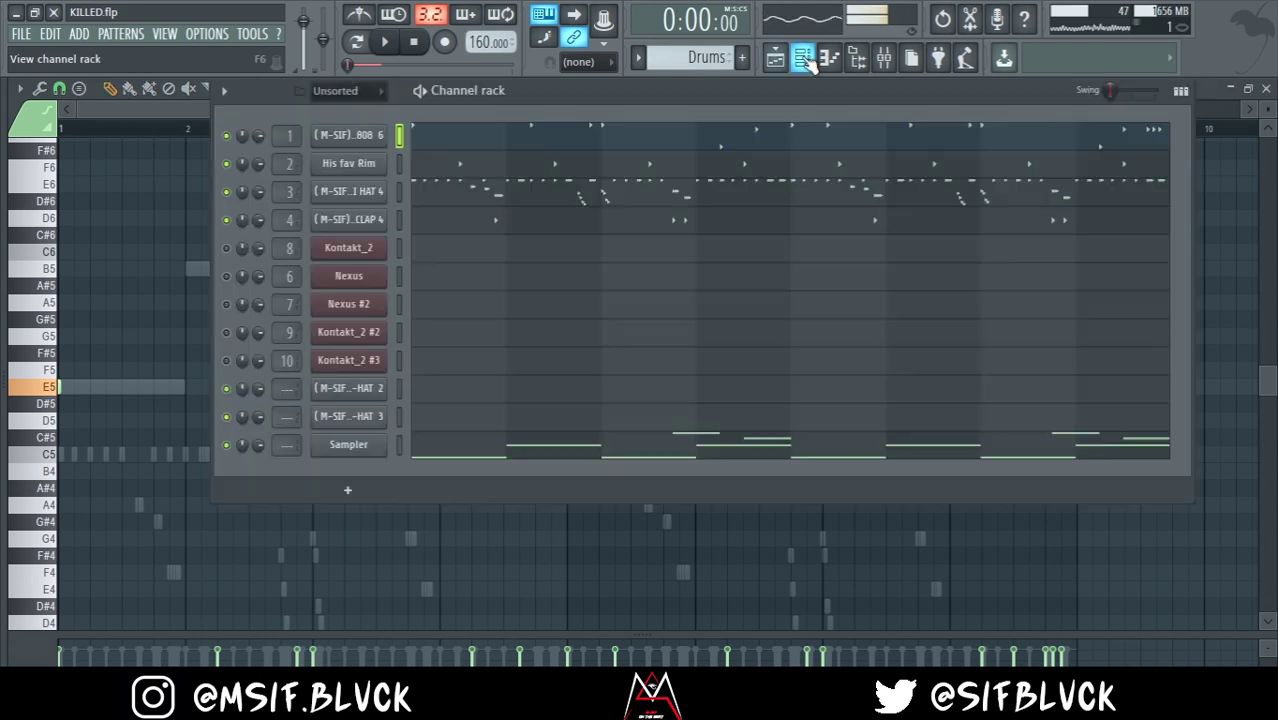
click(362, 137)
click(130, 257)
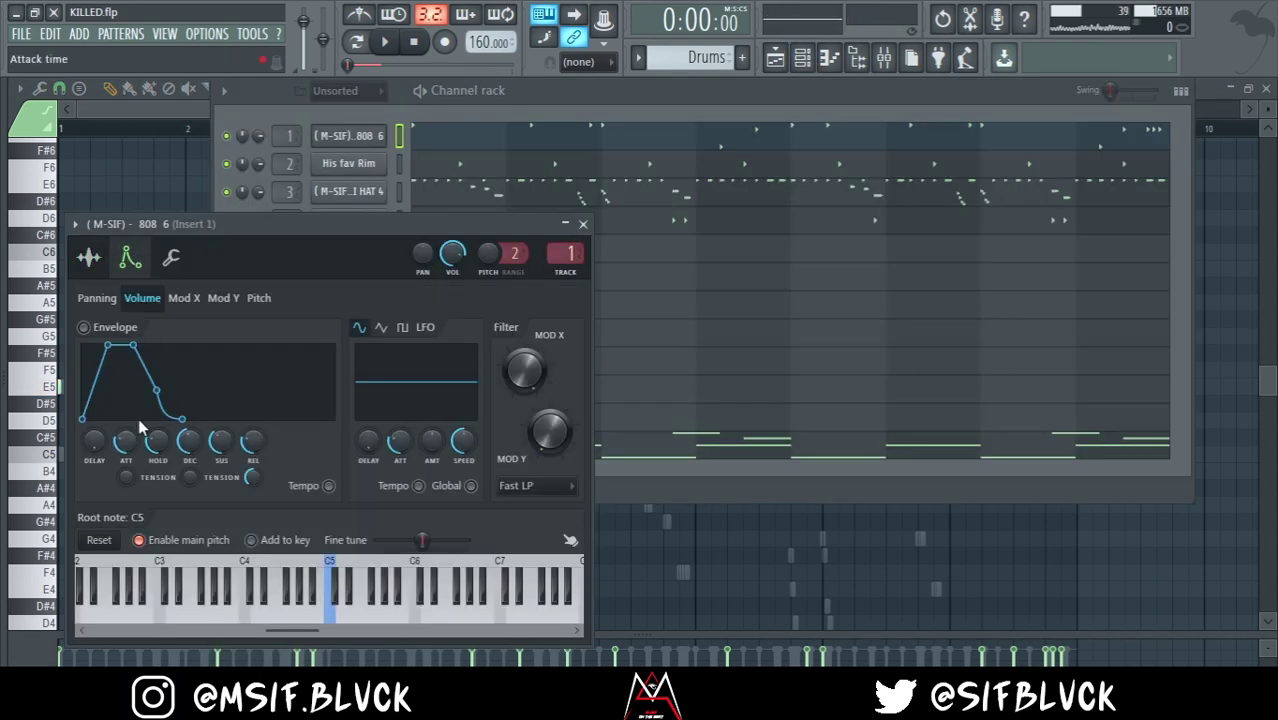
click(171, 257)
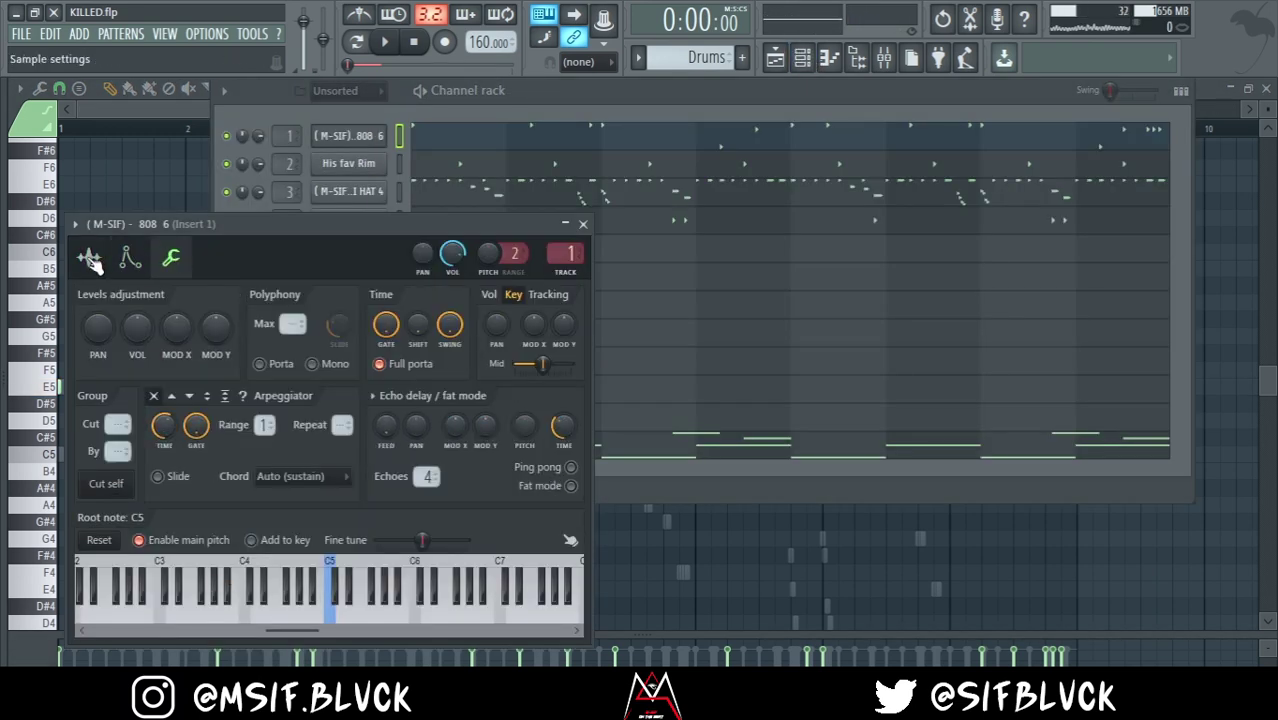
click(89, 257)
right_click(222, 530)
click(290, 576)
Delete the region markers from the 808 6 sample and load the cleaned sample back into its channel
click(410, 153)
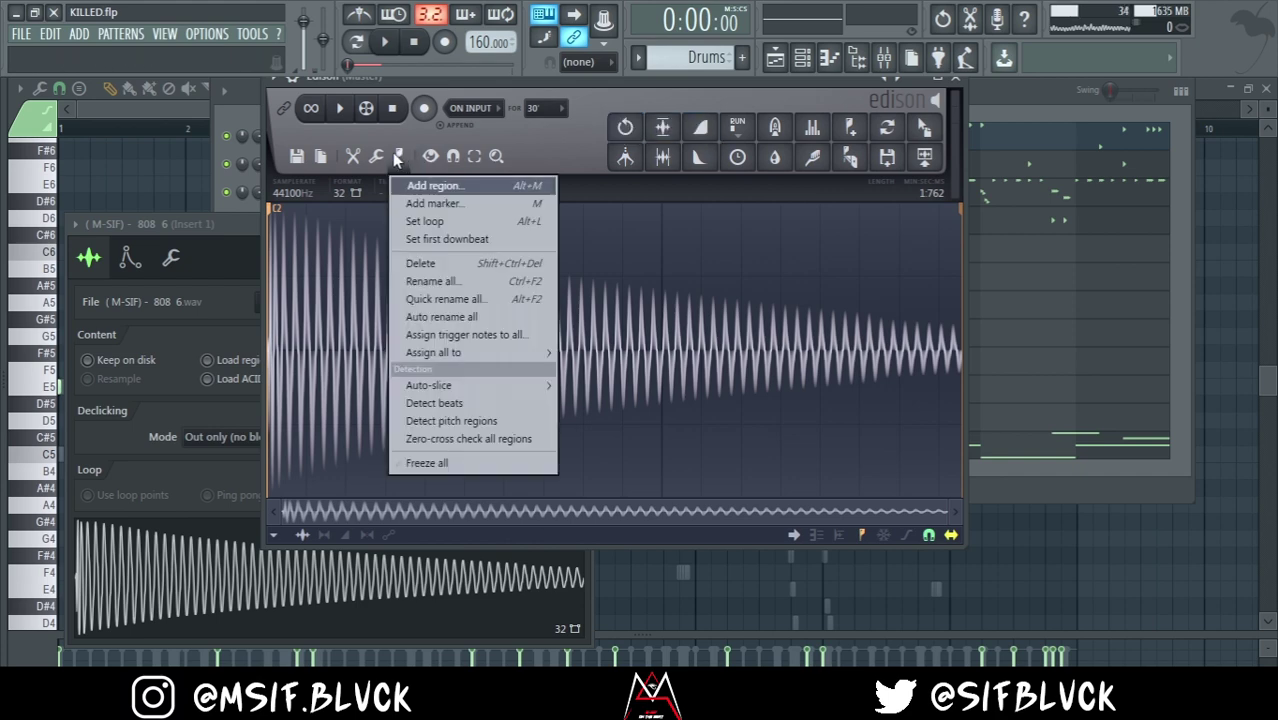
click(434, 263)
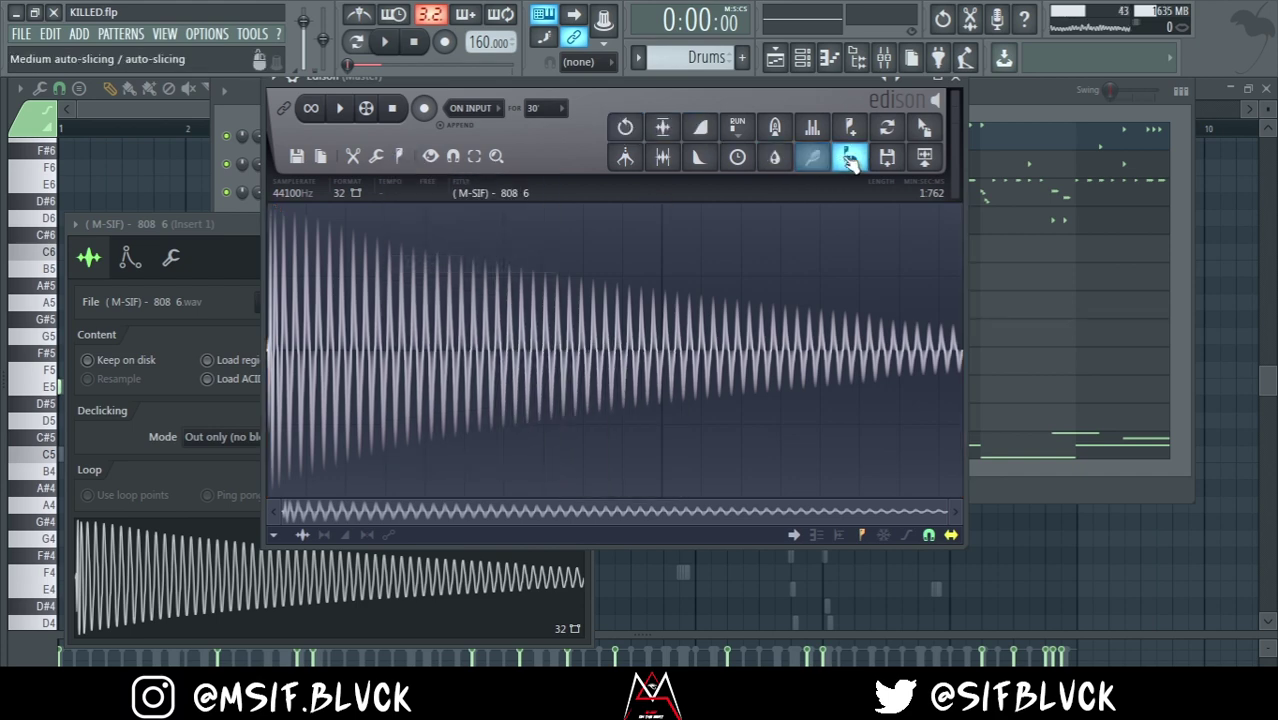
click(850, 160)
drag(842, 351, 842, 362)
click(927, 512)
drag(950, 535, 368, 570)
click(1037, 97)
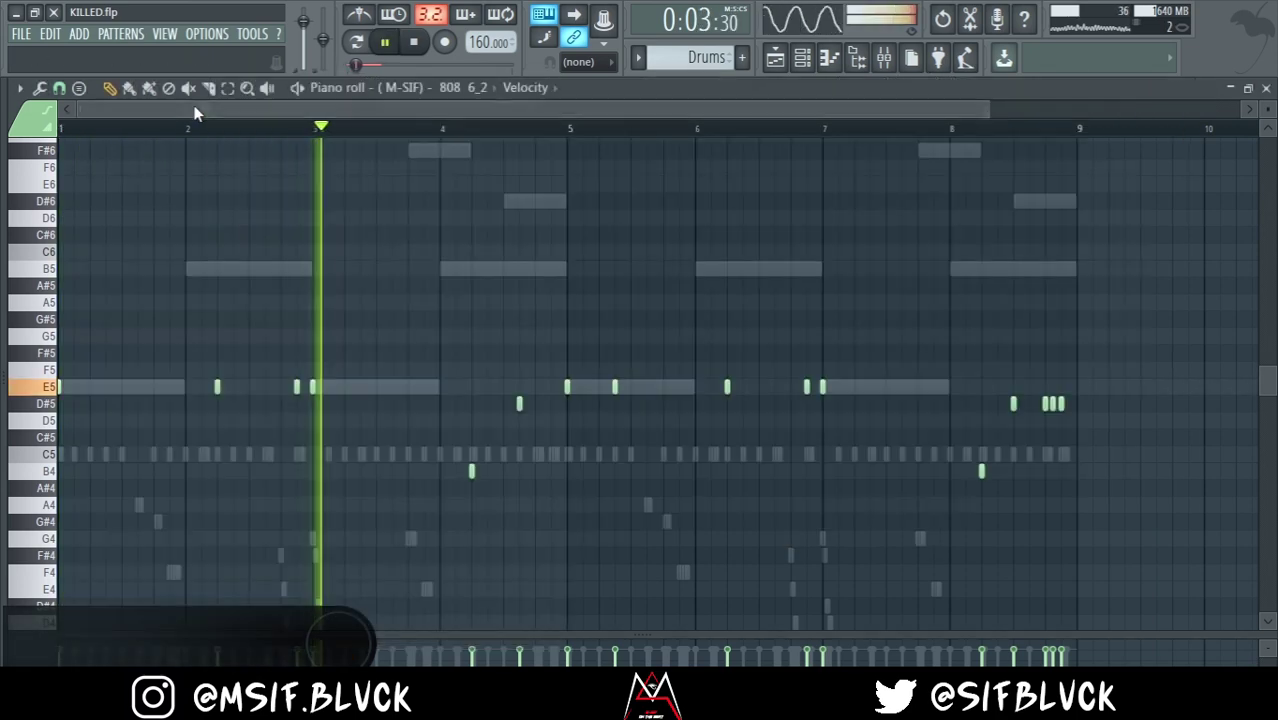
Apply quick legato to the 808 notes in the piano roll and play back the pattern
key(F7)
key(ctrl+l)
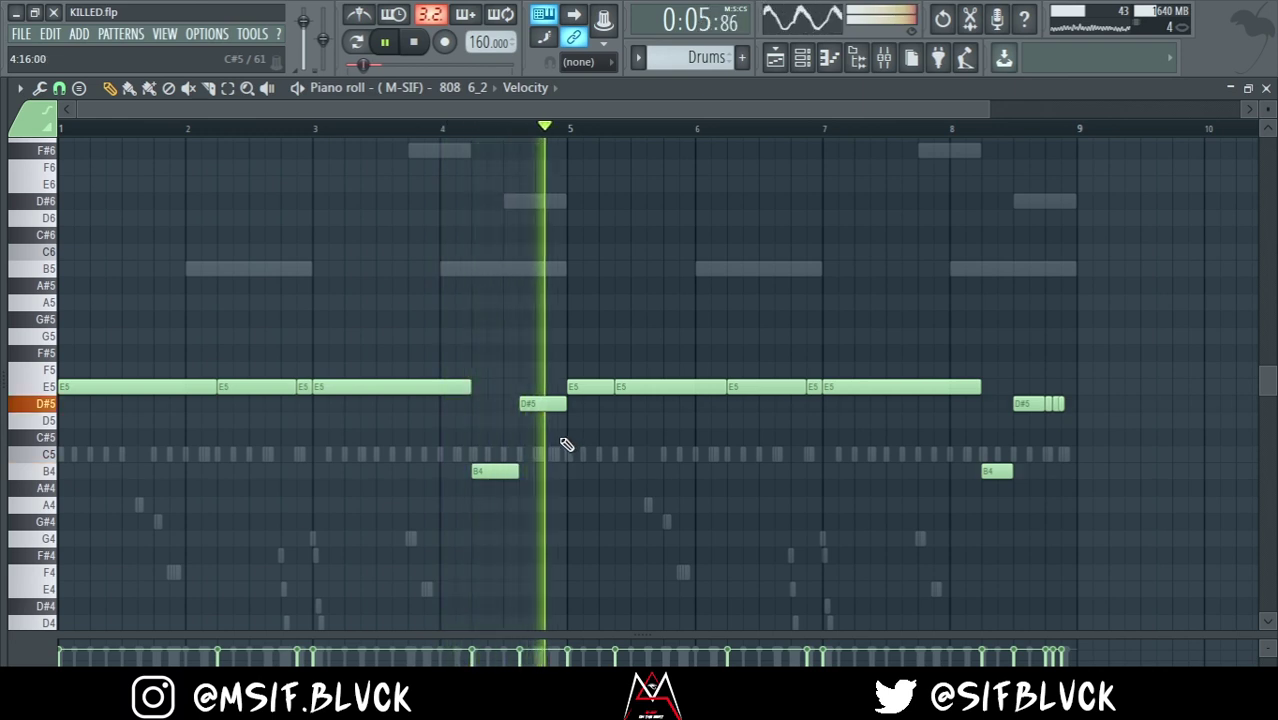
key(space)
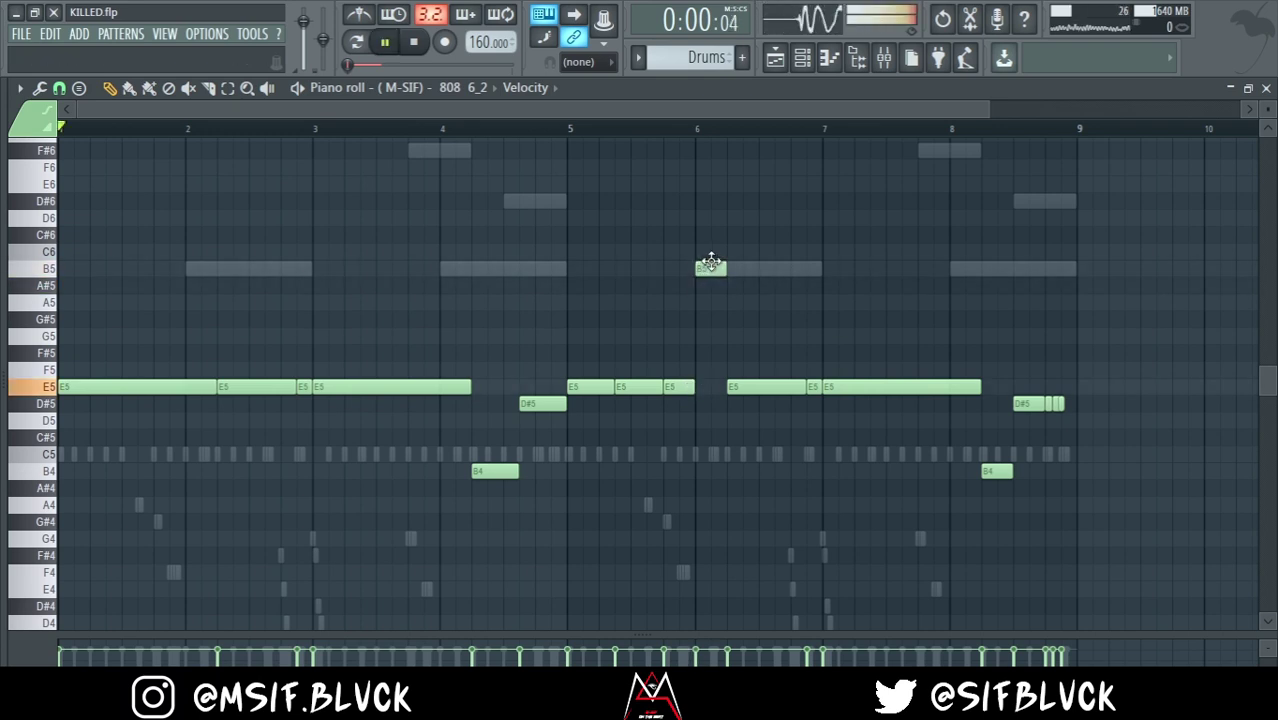
Try a second short B5 note beside the one at the start of bar 6 and audition the 808 line
click(716, 267)
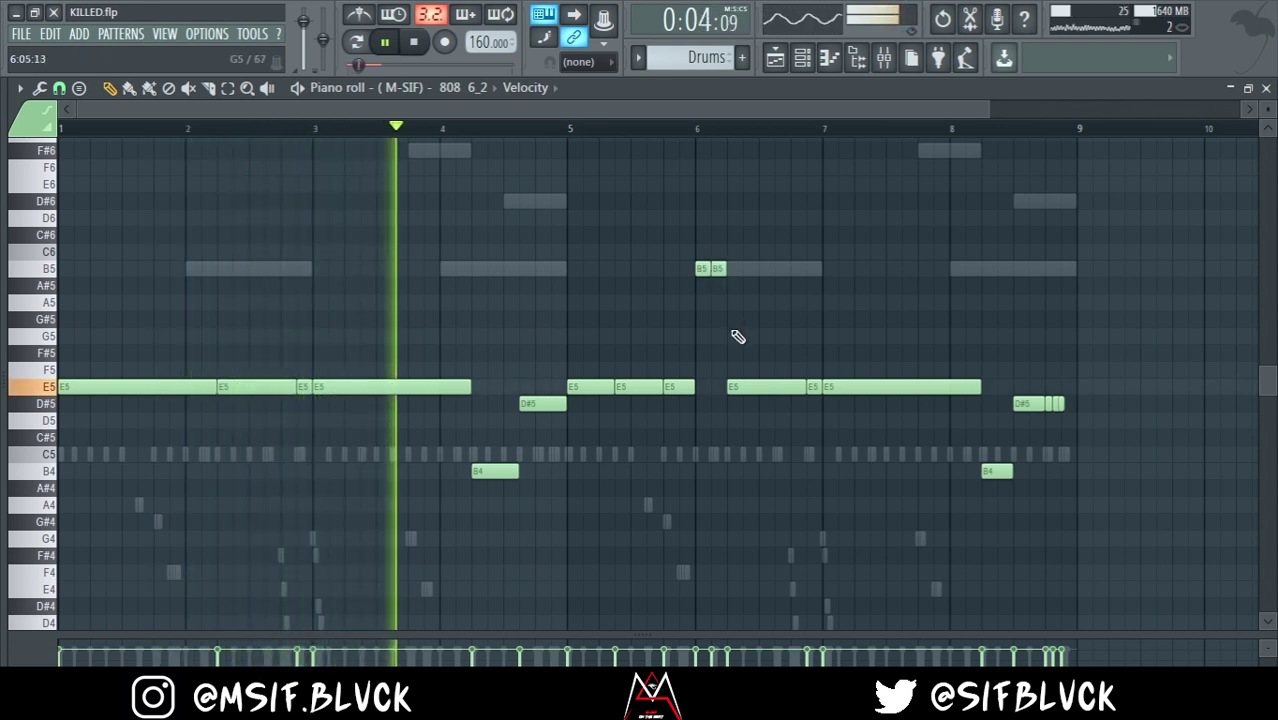
ctrl+scroll(738, 337, down, 1)
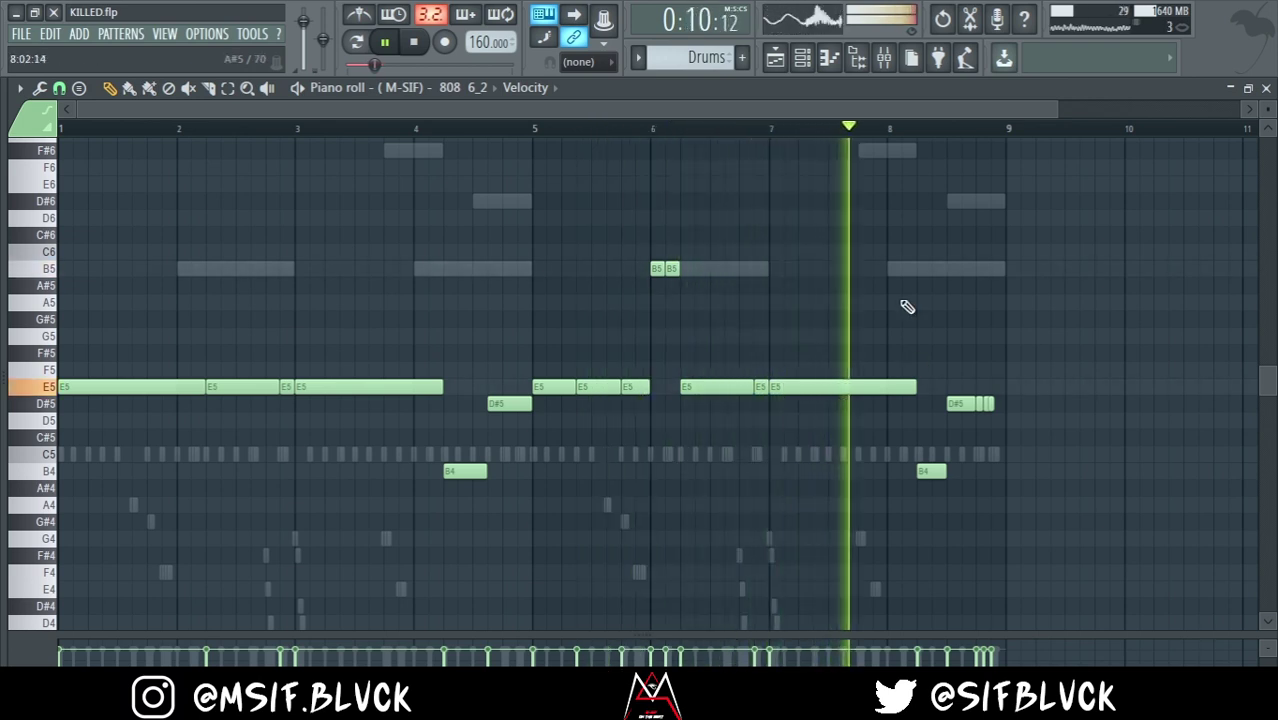
key(space)
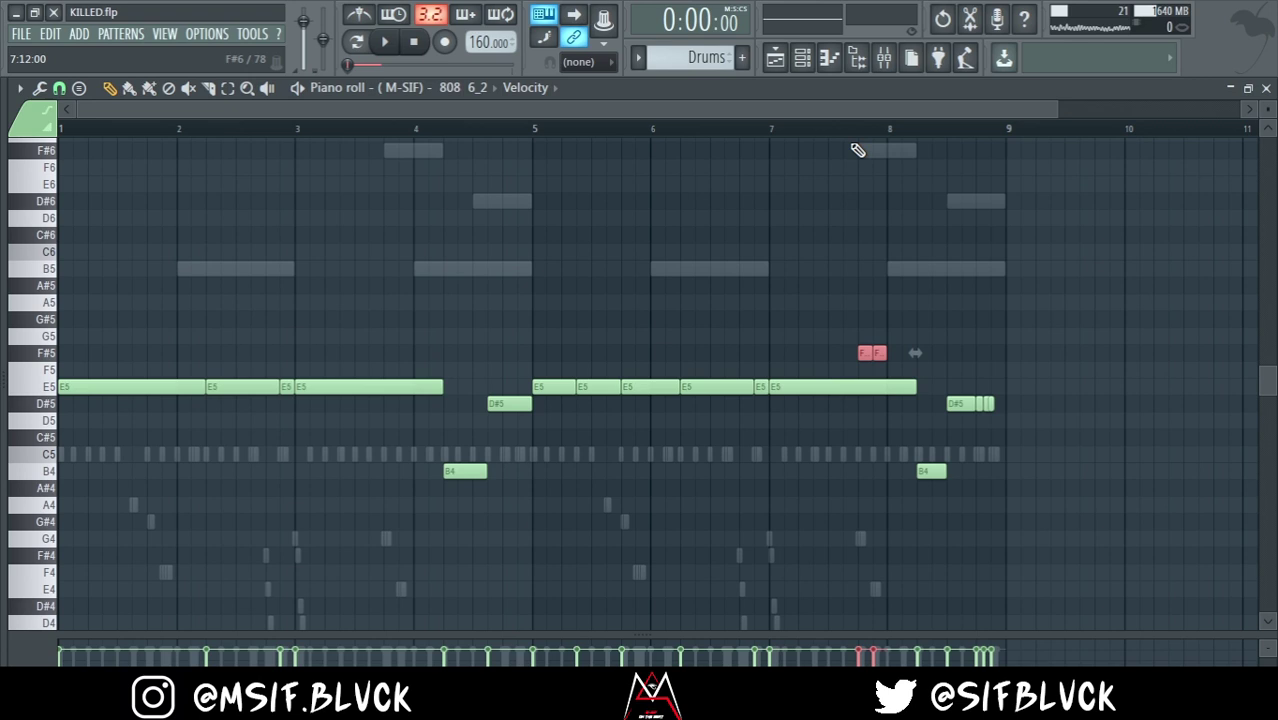
Shorten the long E5 note in bar 7 so that it ends where the two F#5 notes begin
scroll(857, 150, up, 1)
key(space)
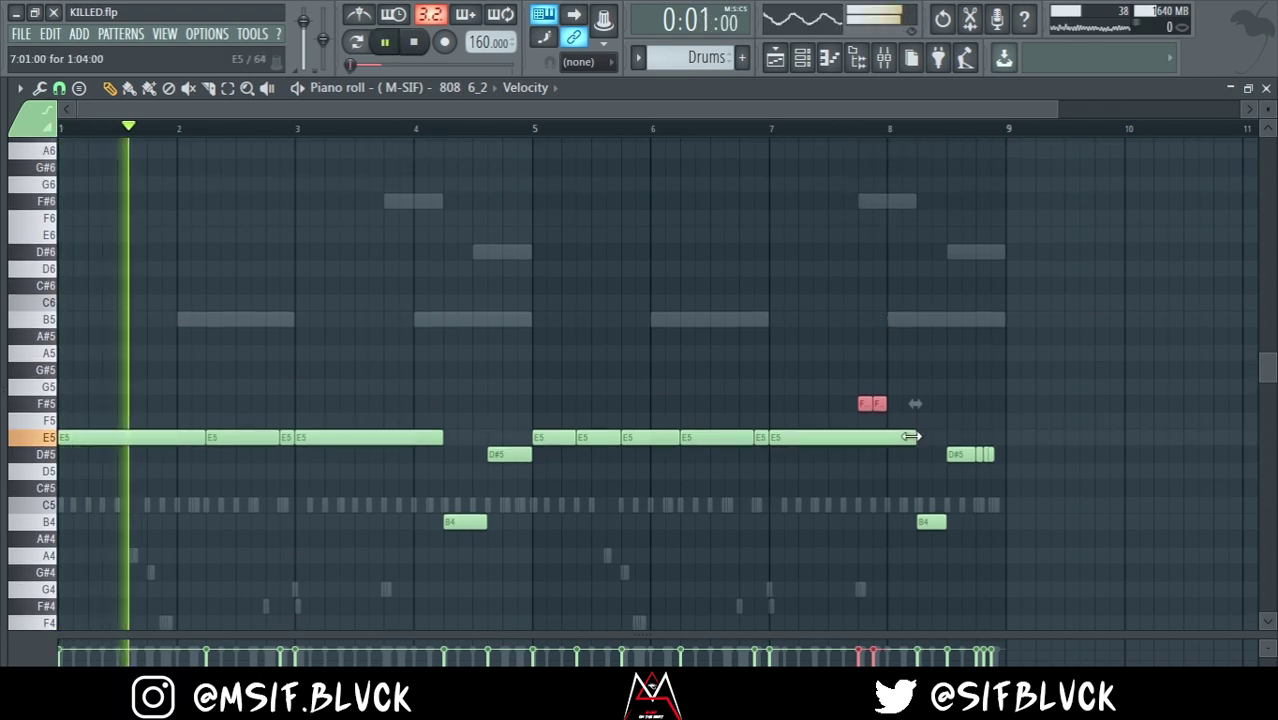
drag(908, 437, 860, 437)
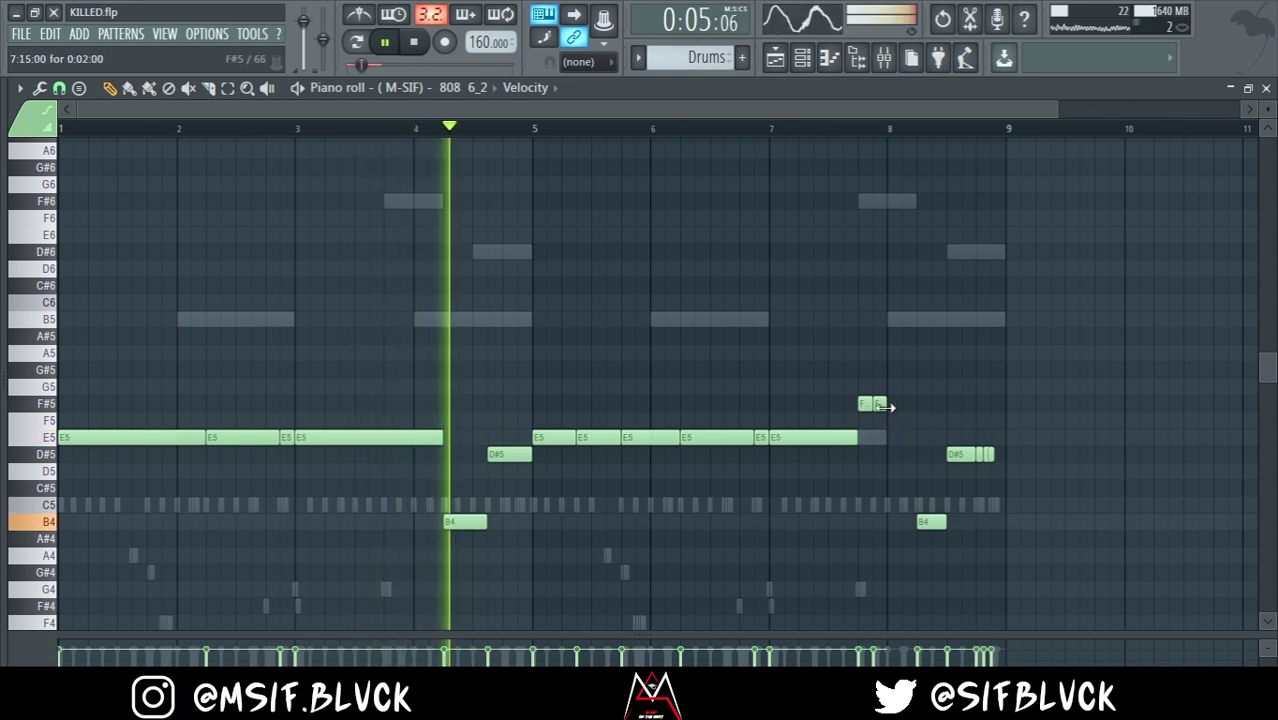
Add two short consecutive B5 notes, each two steps long, at the start of bar 8
click(935, 320)
drag(968, 320, 900, 320)
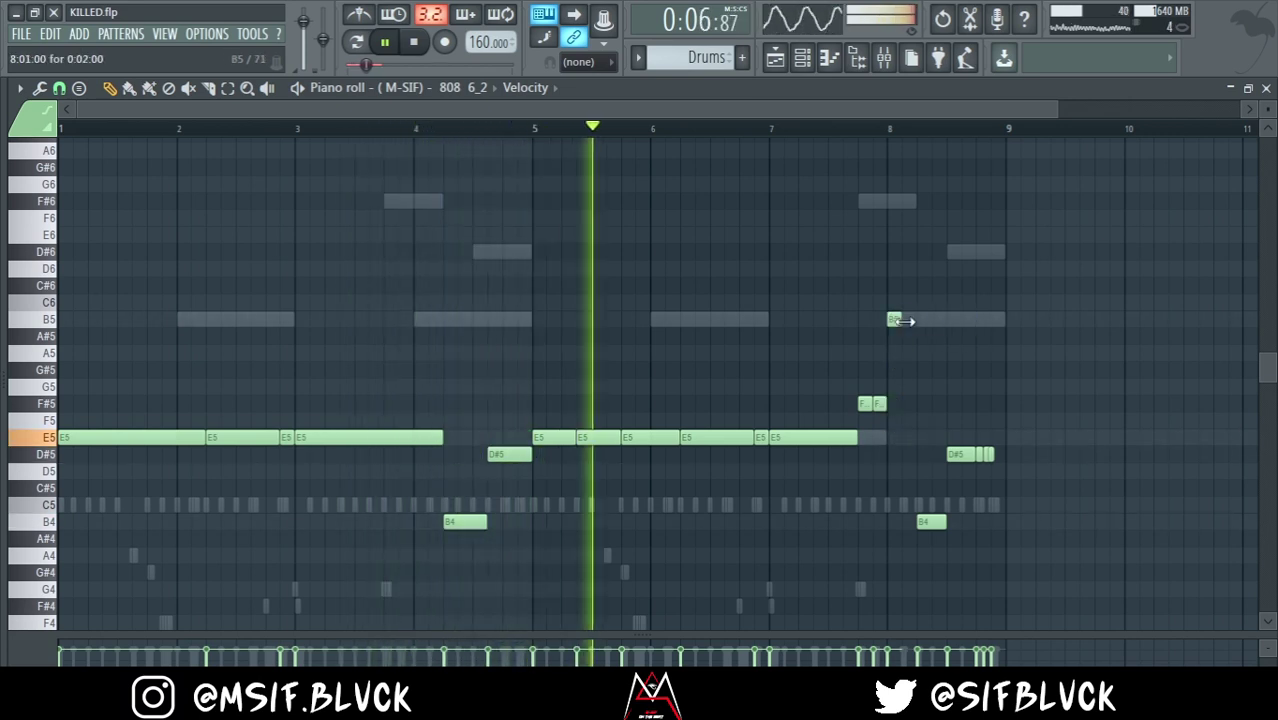
click(907, 320)
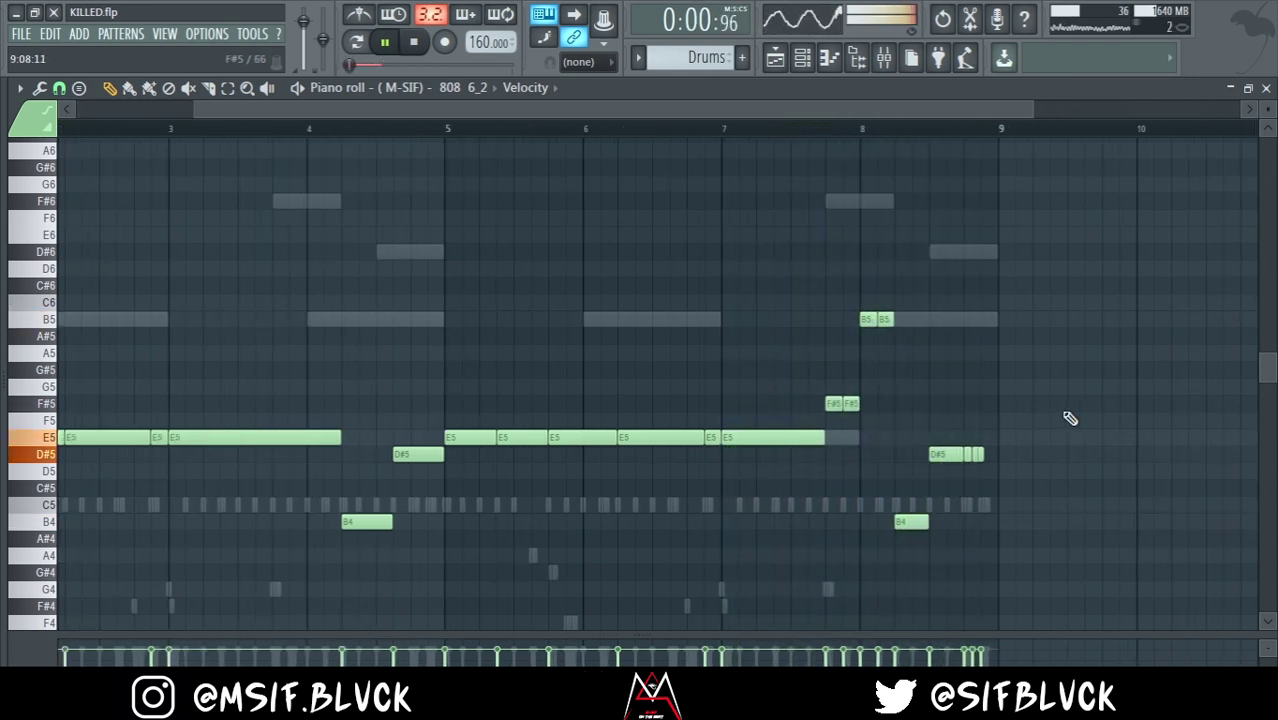
Raise the last three D#5 notes of bar 8 by one octave and play back the 808 line
scroll(1070, 418, up, 5)
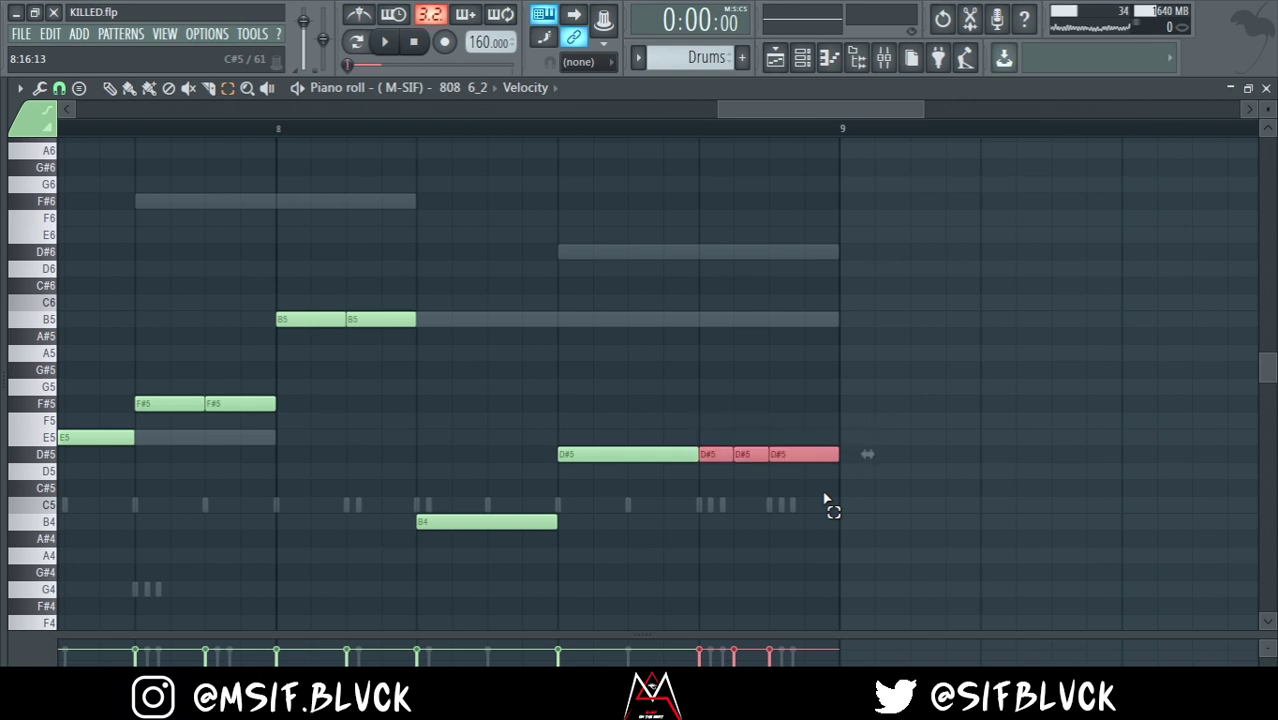
key(ctrl+Up)
key(space)
scroll(824, 500, down, 5)
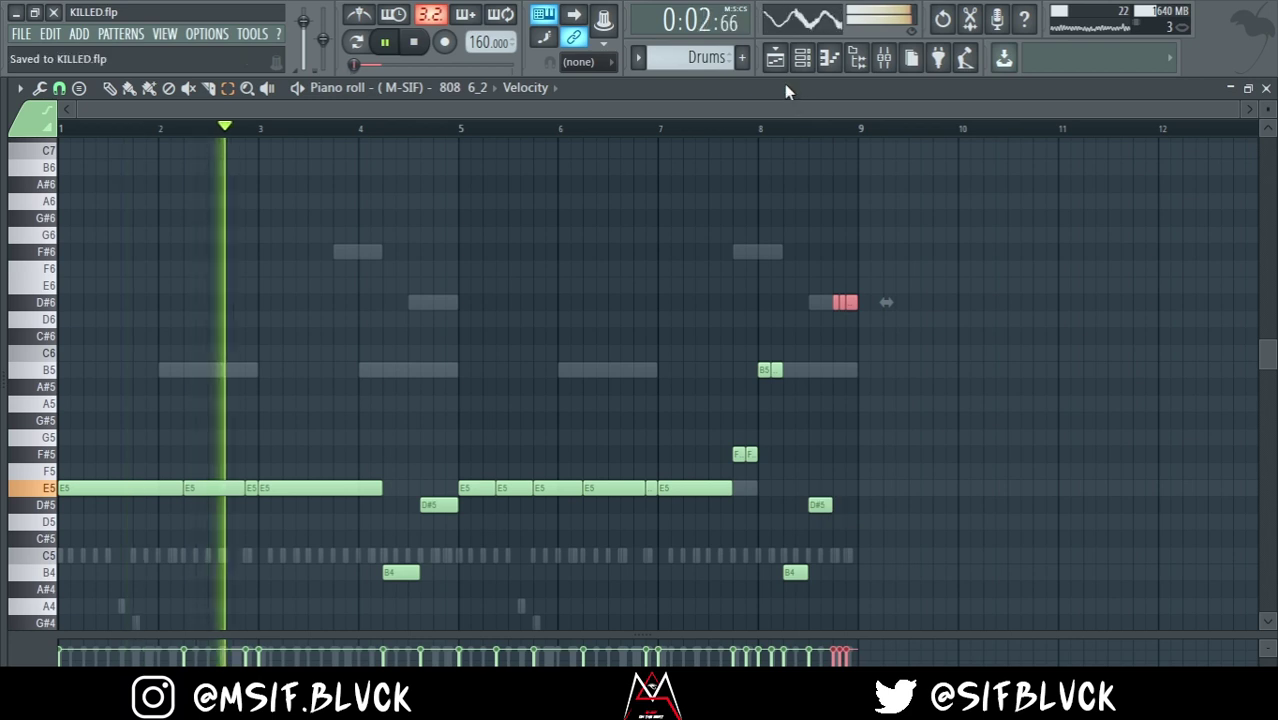
Route the O-HAT 2 channel to mixer track 13
click(803, 58)
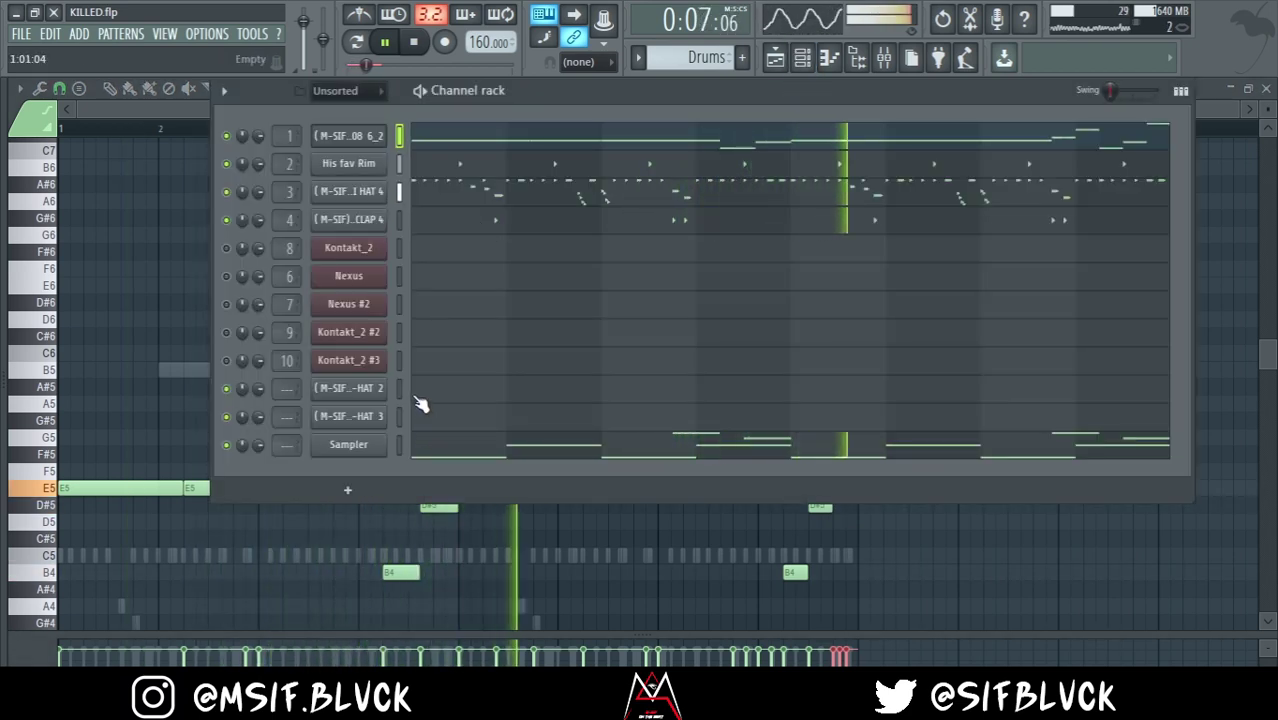
click(348, 388)
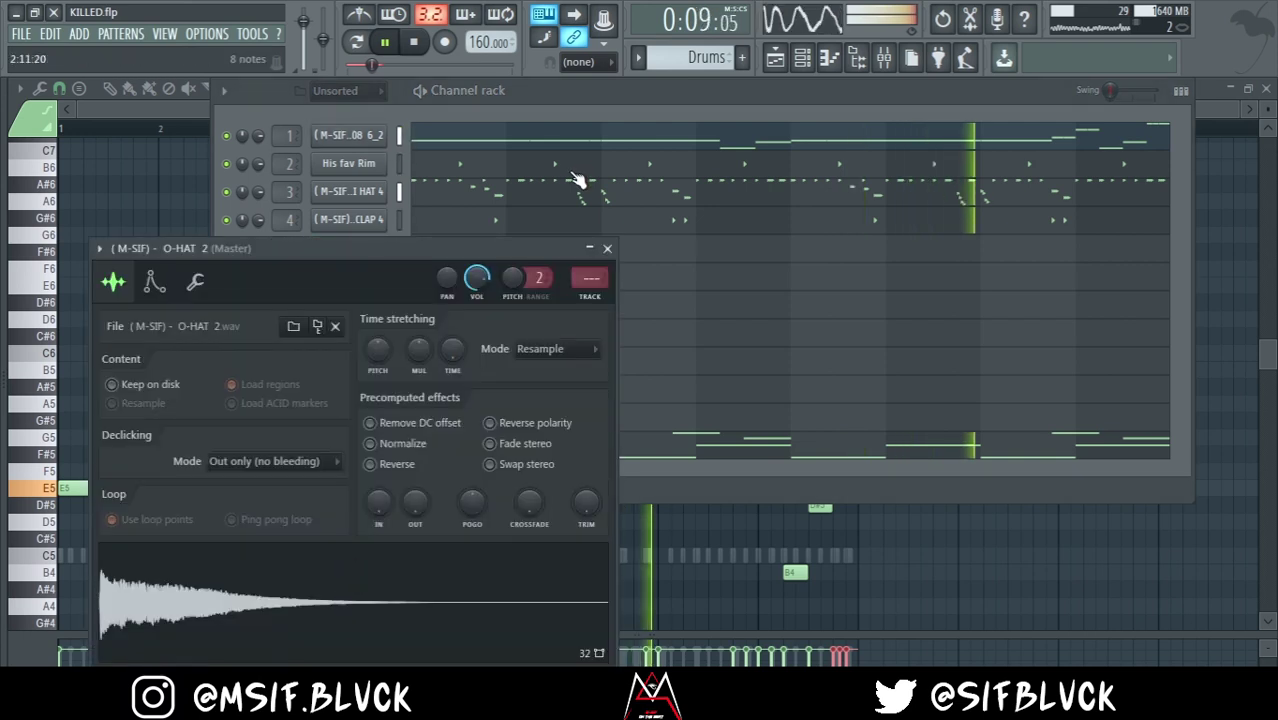
key(F7)
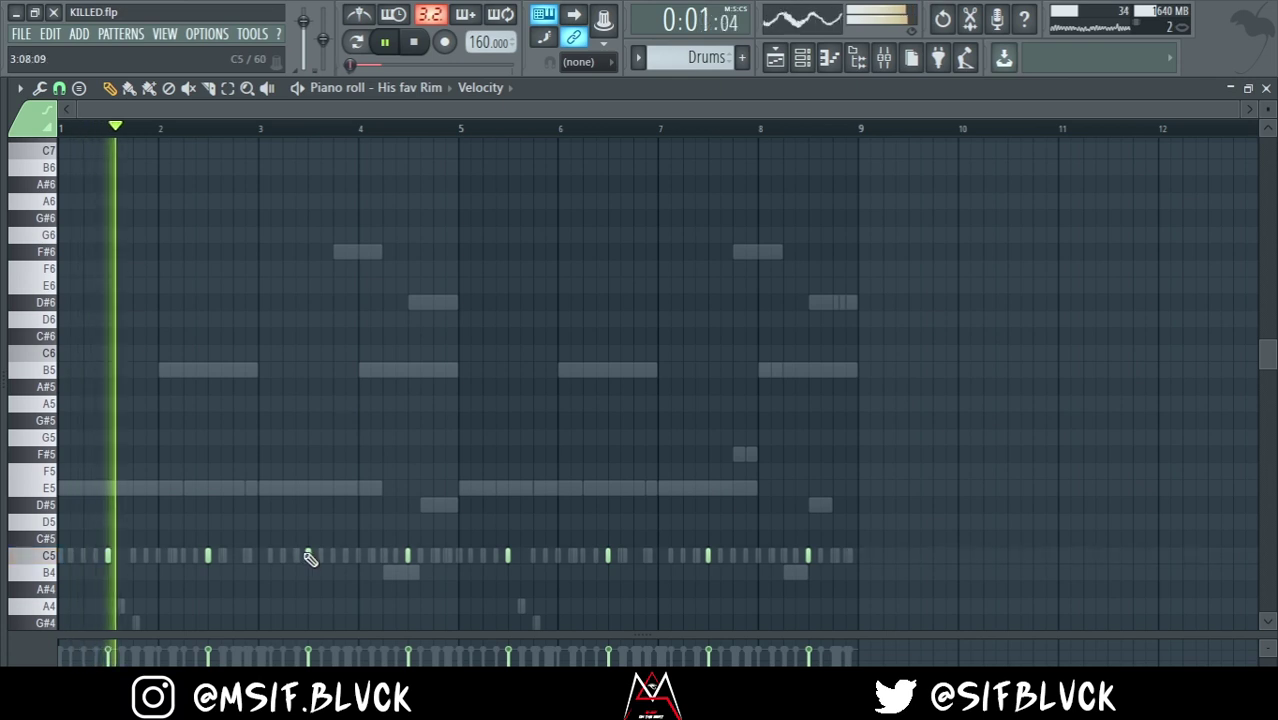
click(797, 70)
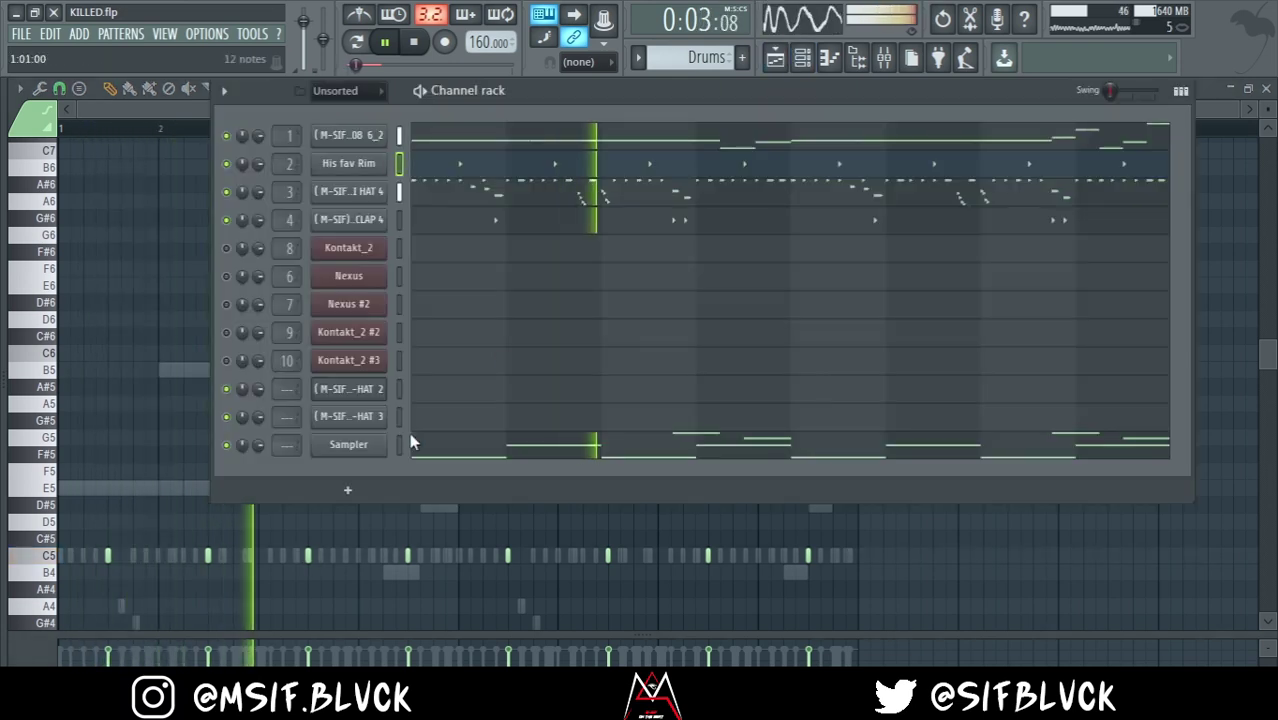
click(369, 386)
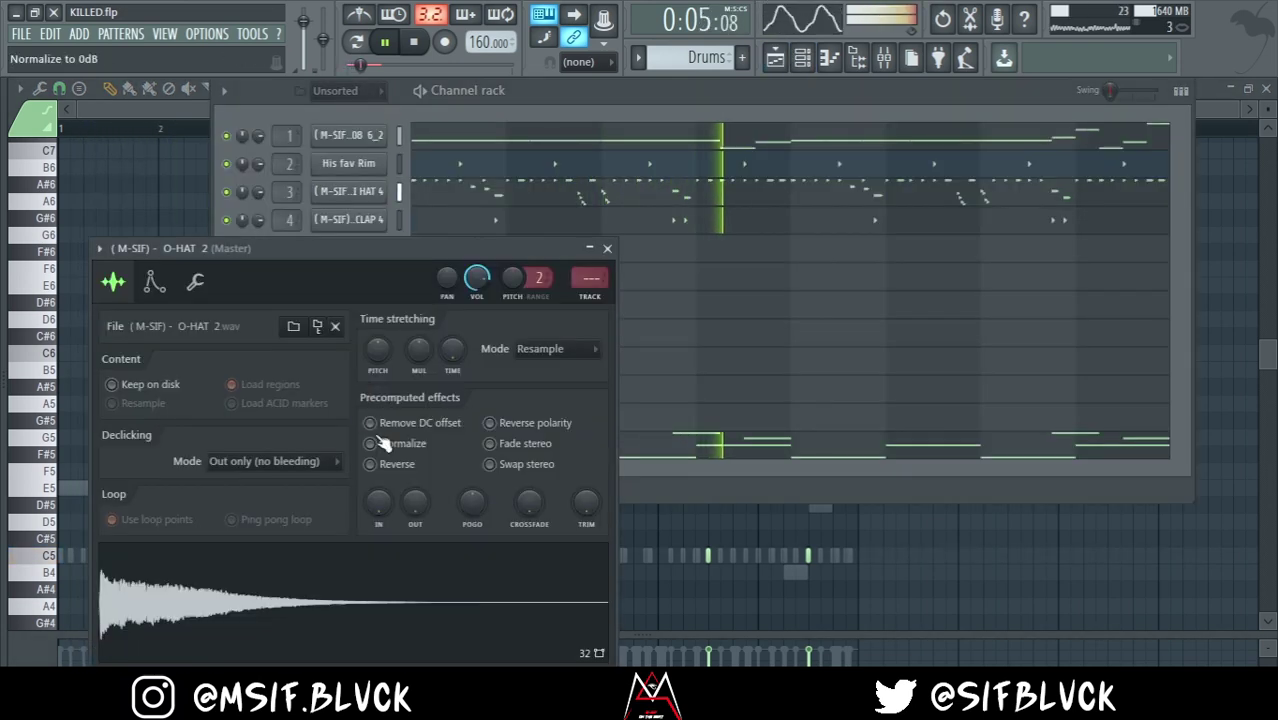
click(592, 297)
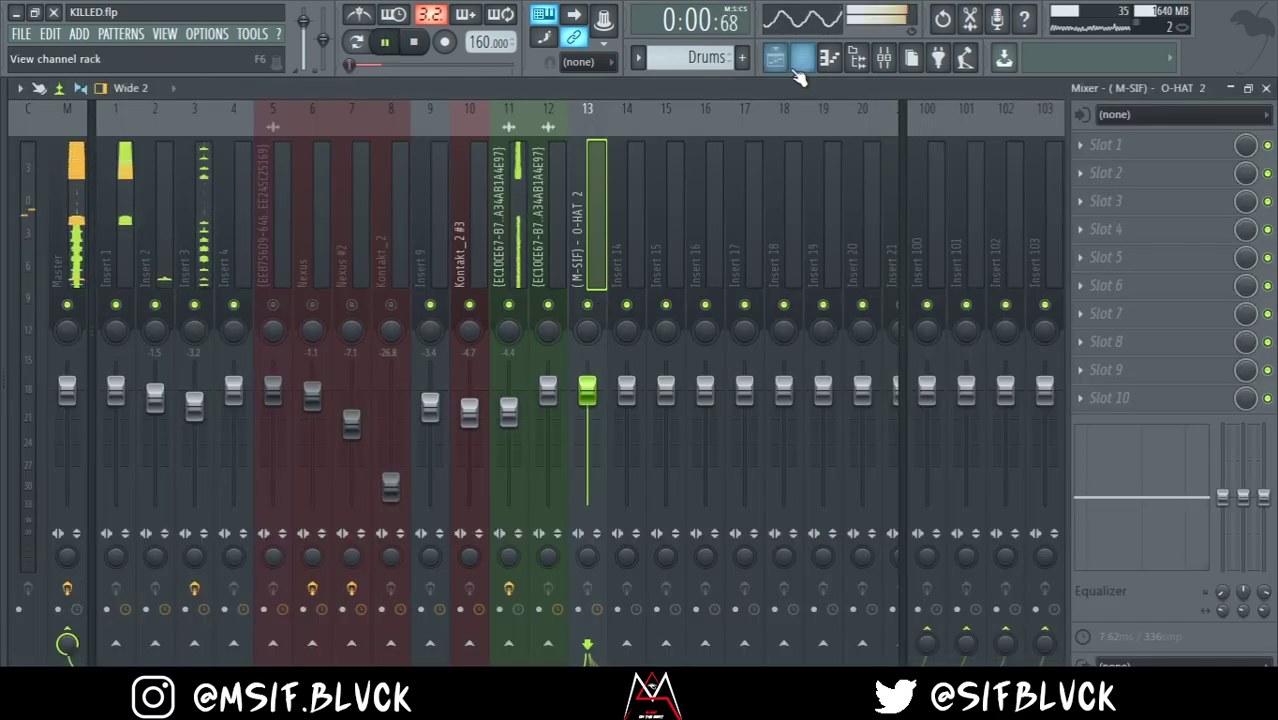
In O-HAT 2's piano roll, add C5 notes at bar 2 beat 2, bar 4 beat 4, bar 5 beat 1 and bar 6 beat 2
click(797, 71)
click(442, 386)
key(space)
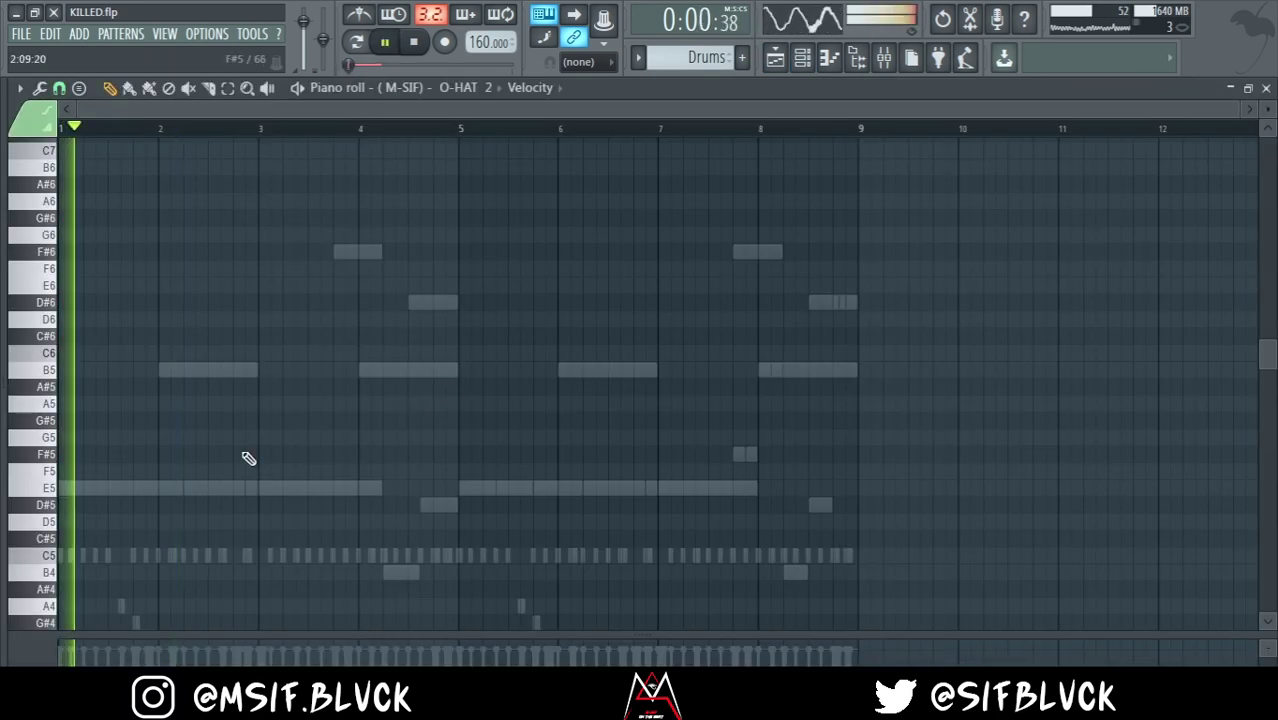
click(188, 489)
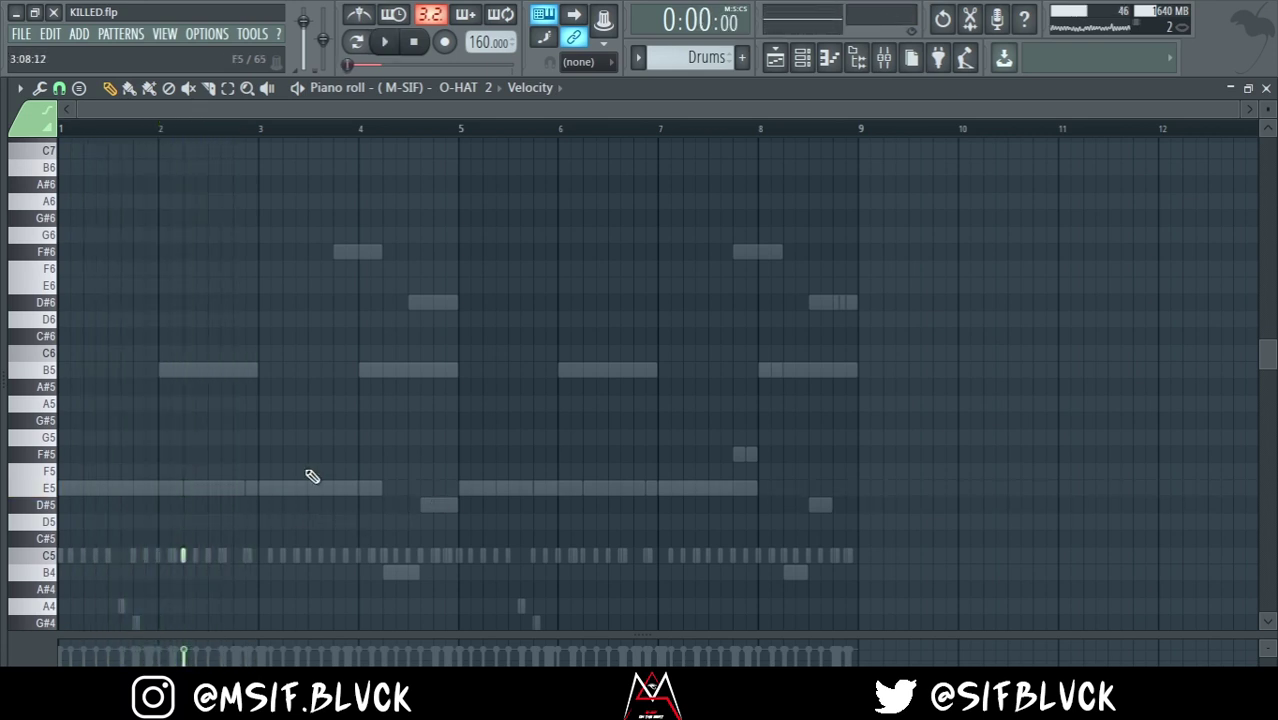
scroll(313, 476, down, 3)
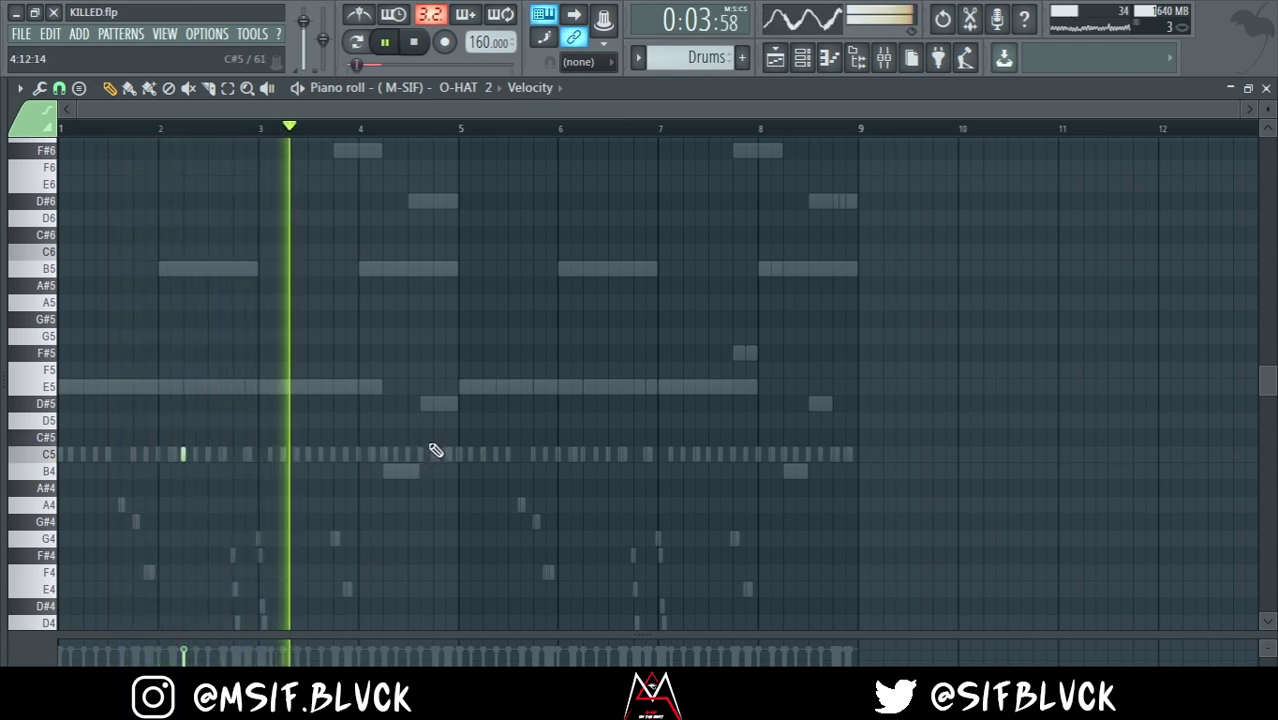
click(435, 455)
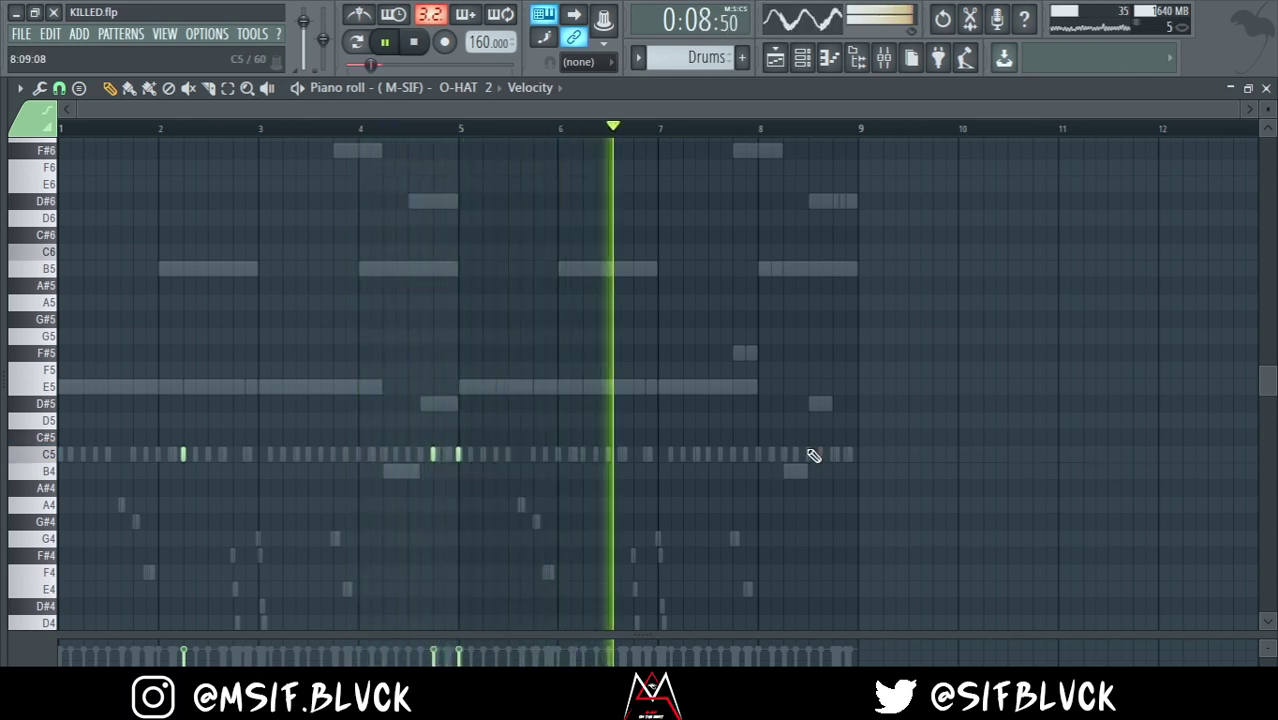
click(584, 455)
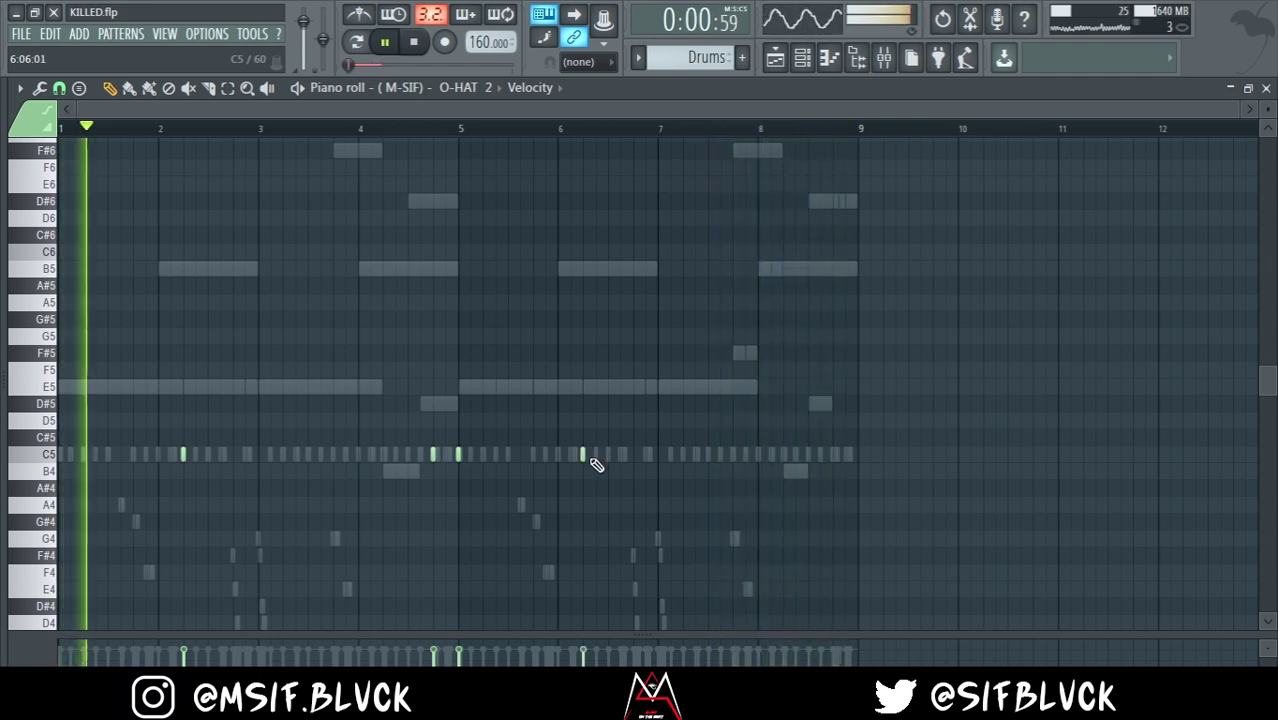
Lower the bar 4 and bar 5 open-hat notes to about 66% velocity, and pan the first left and the second right
drag(518, 635, 543, 190)
click(440, 364)
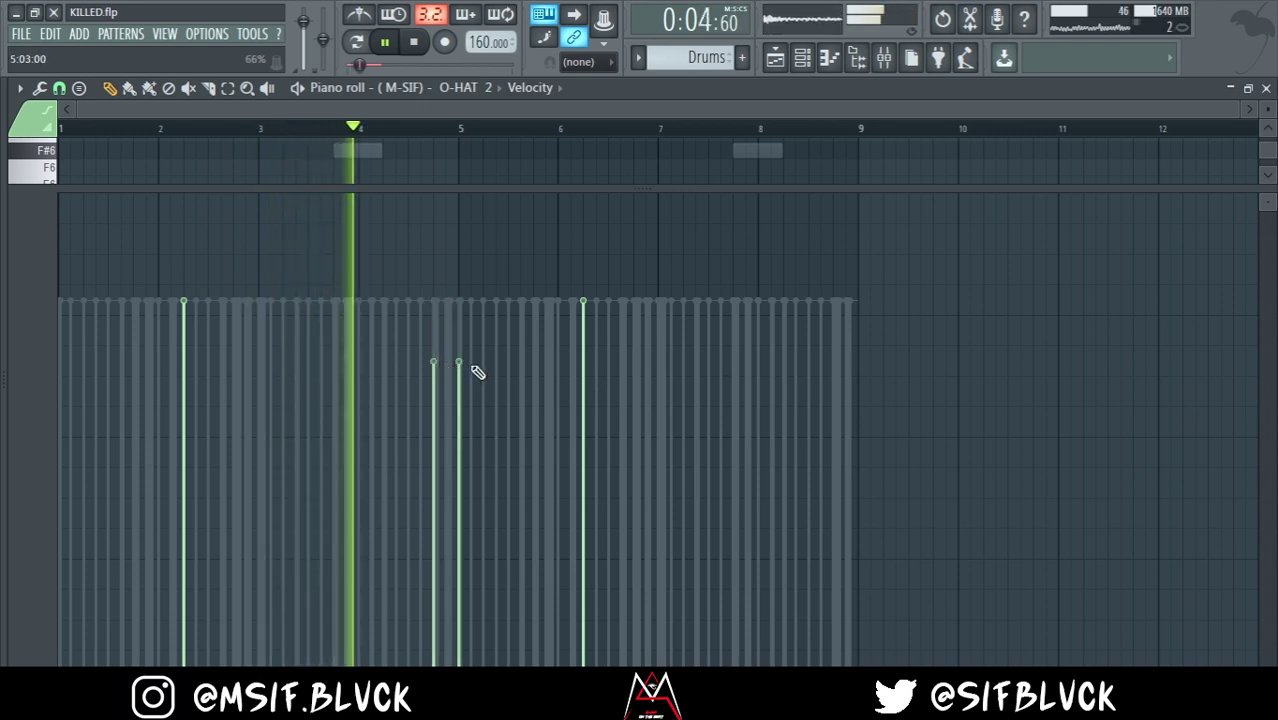
click(38, 327)
click(76, 354)
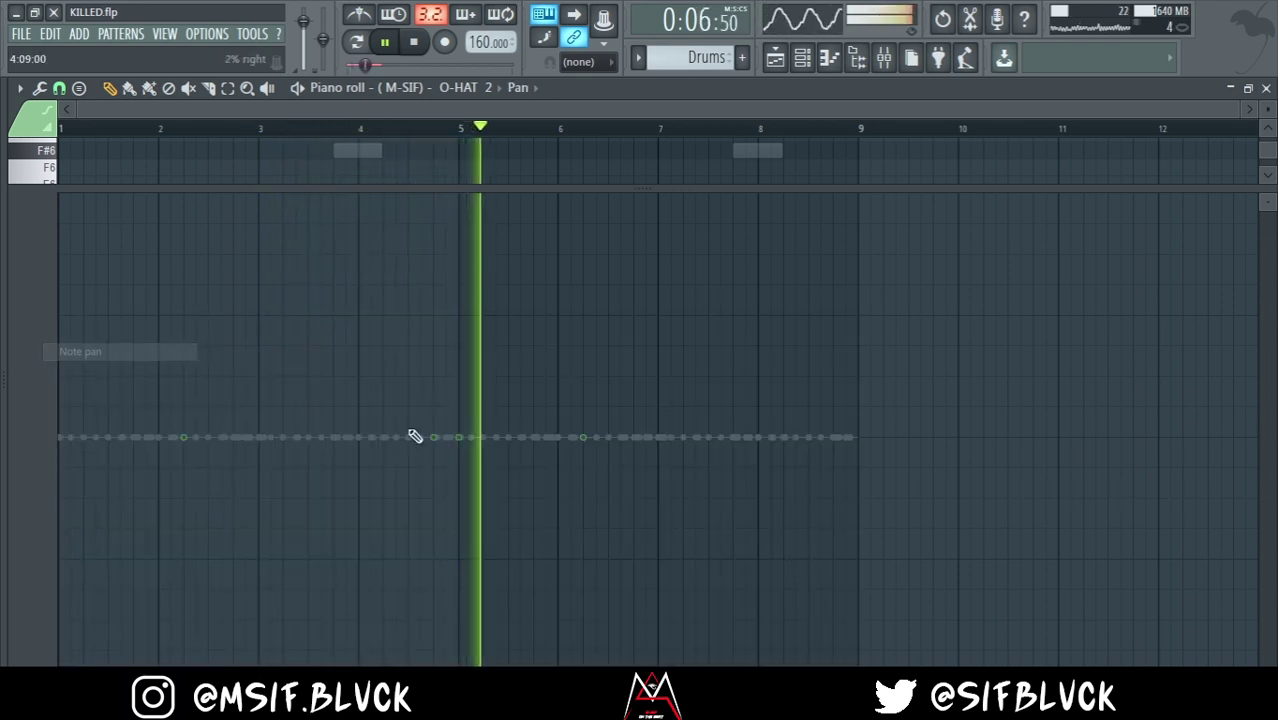
mouse_move(431, 440)
mouse_down()
mouse_move(433, 478)
mouse_move(460, 382)
mouse_move(462, 397)
mouse_up()
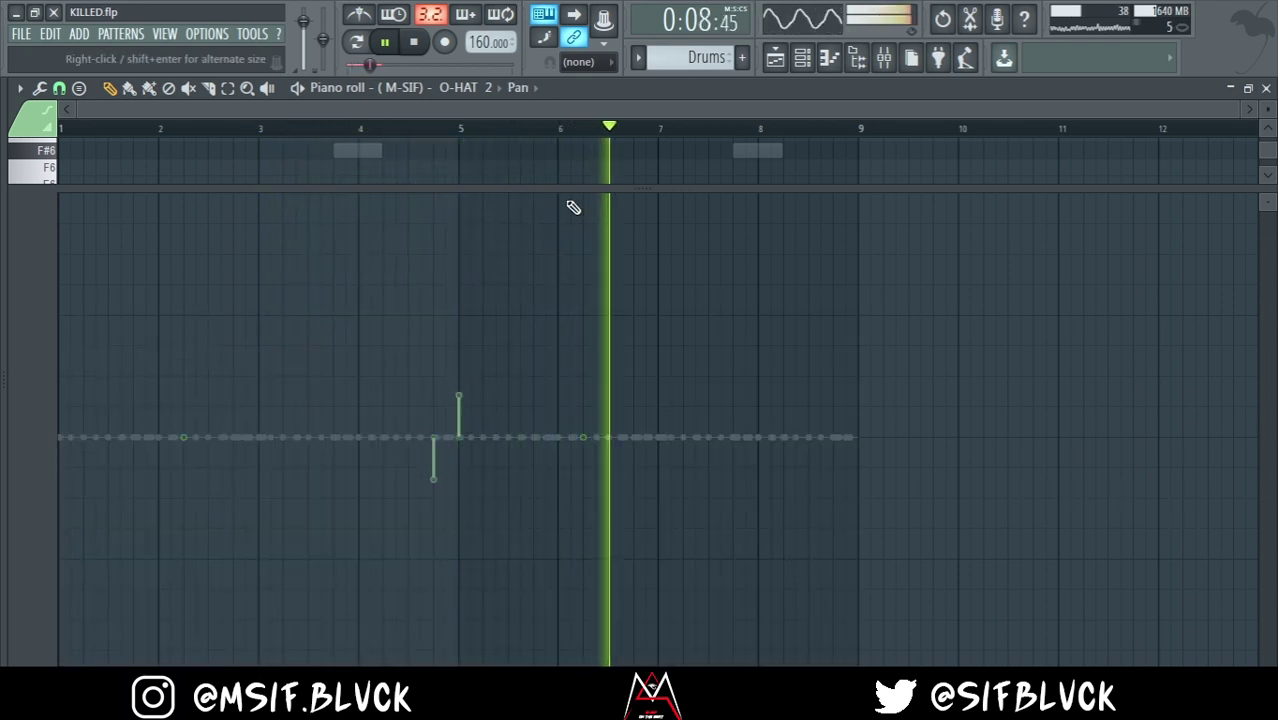
drag(568, 191, 590, 664)
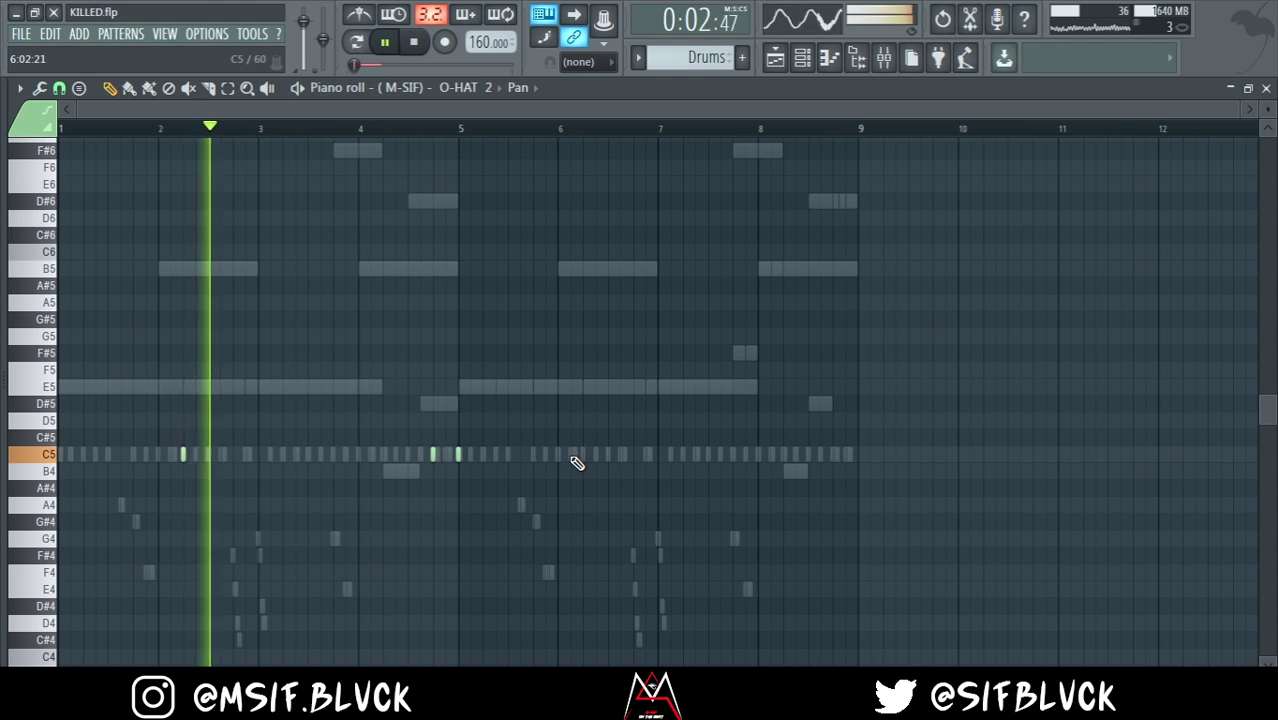
Add an open-hat note on C5 at bar 3 beat 2 in O-HAT 3's piano roll
click(802, 57)
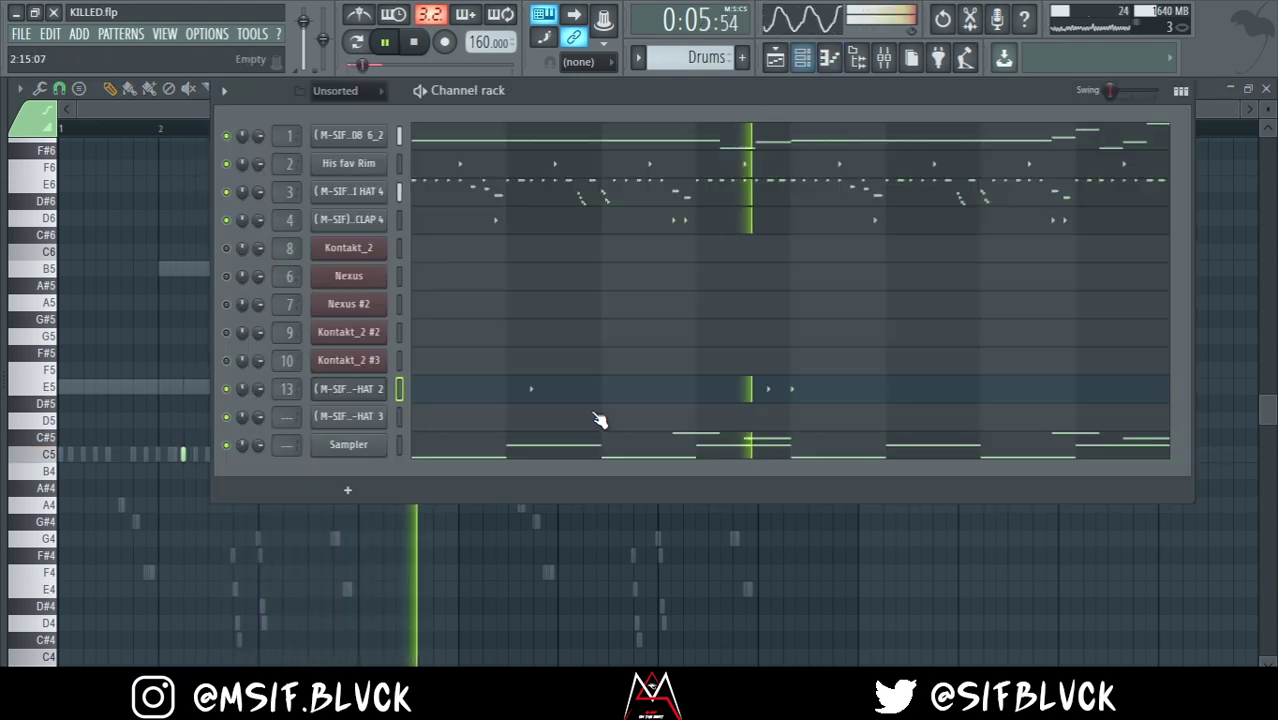
click(388, 424)
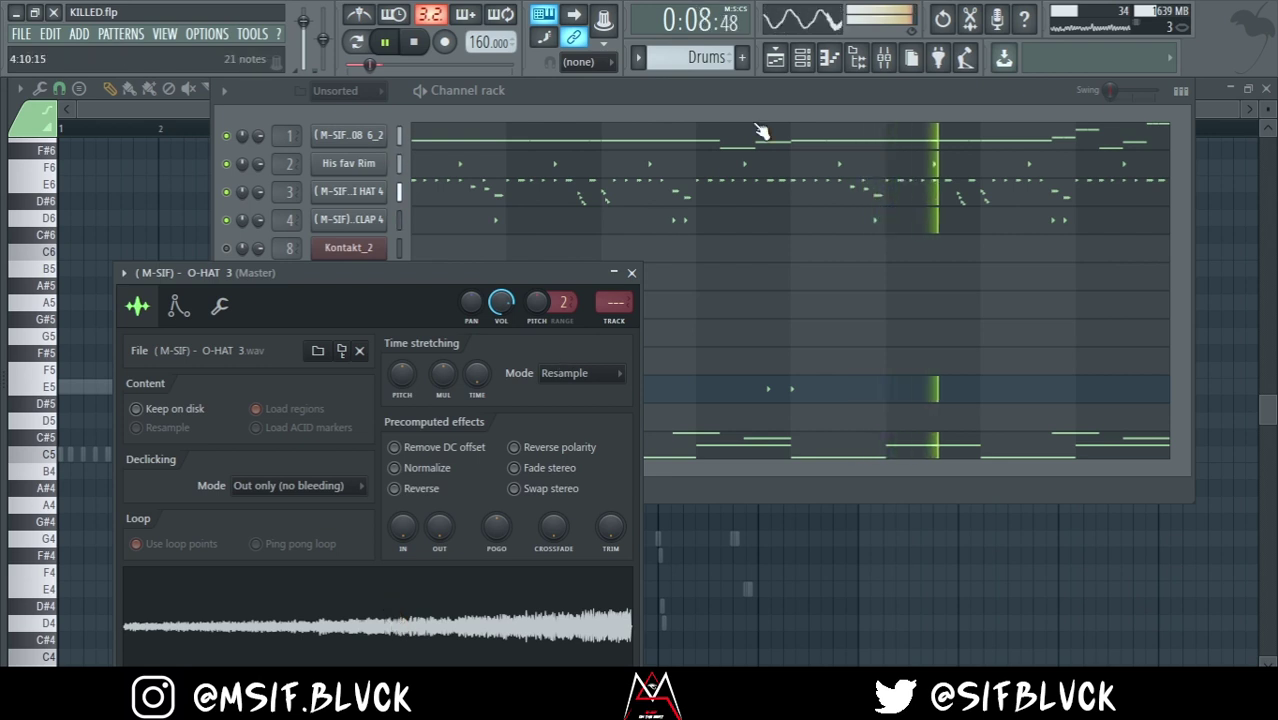
click(781, 101)
click(533, 417)
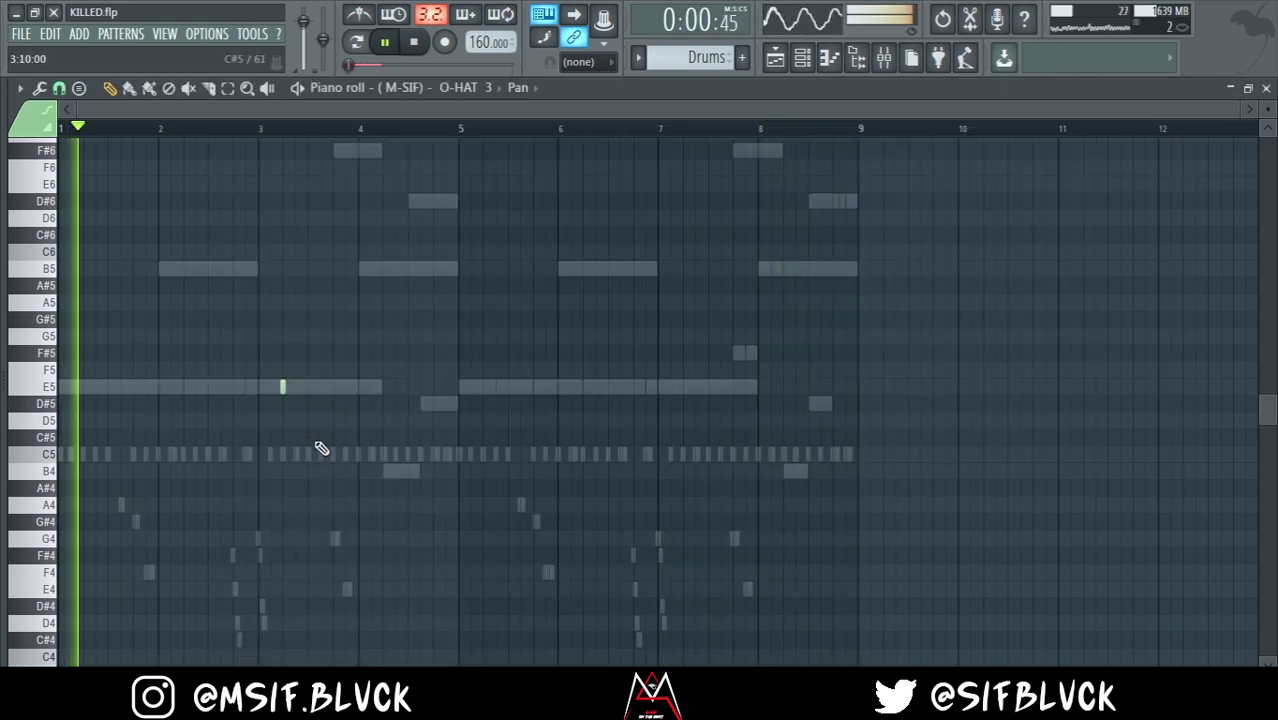
key(Down)
key(Down)
key(Down)
key(Down)
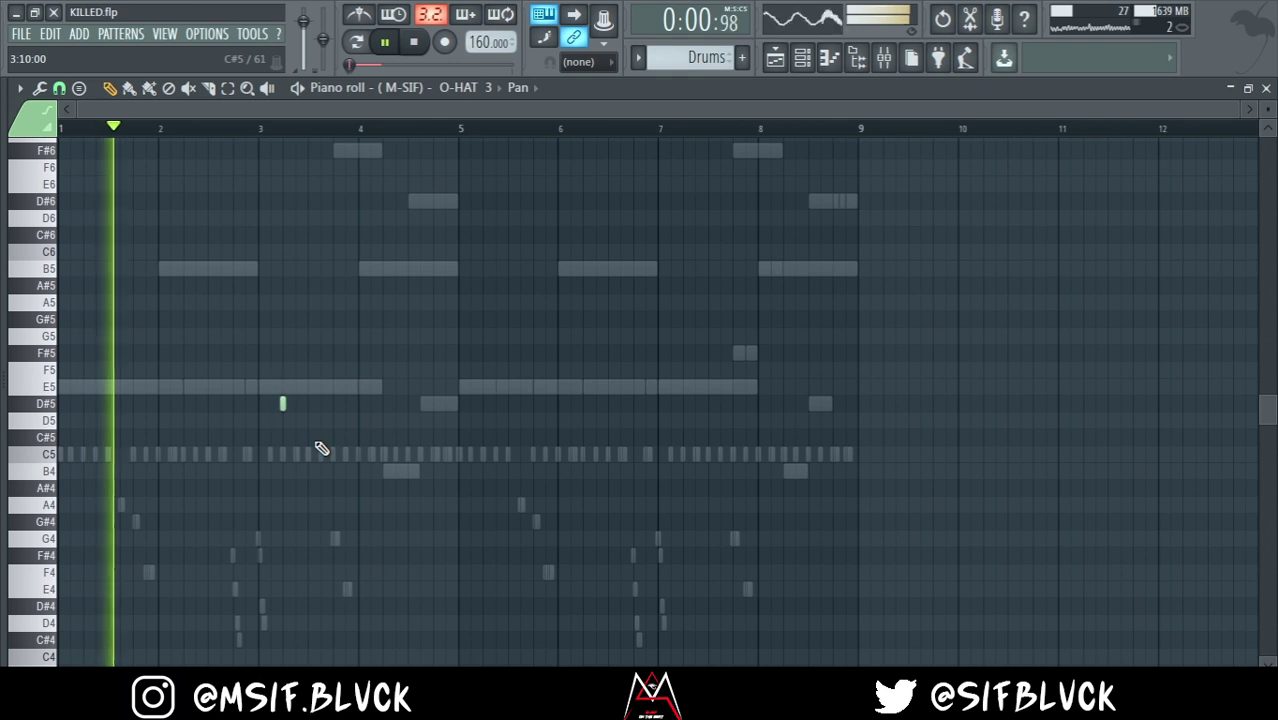
Route the O-HAT 3 channel to mixer track 14 and lower the O-HAT 2 and O-HAT 3 track volumes
click(884, 58)
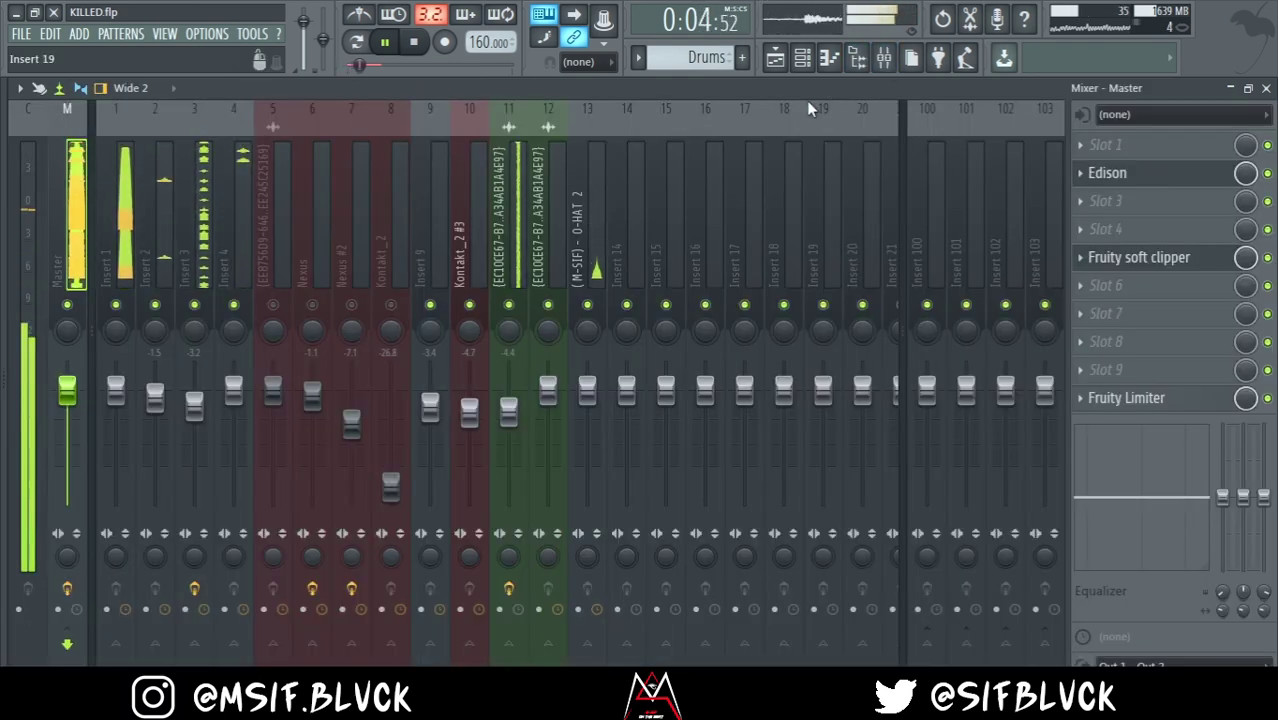
click(801, 58)
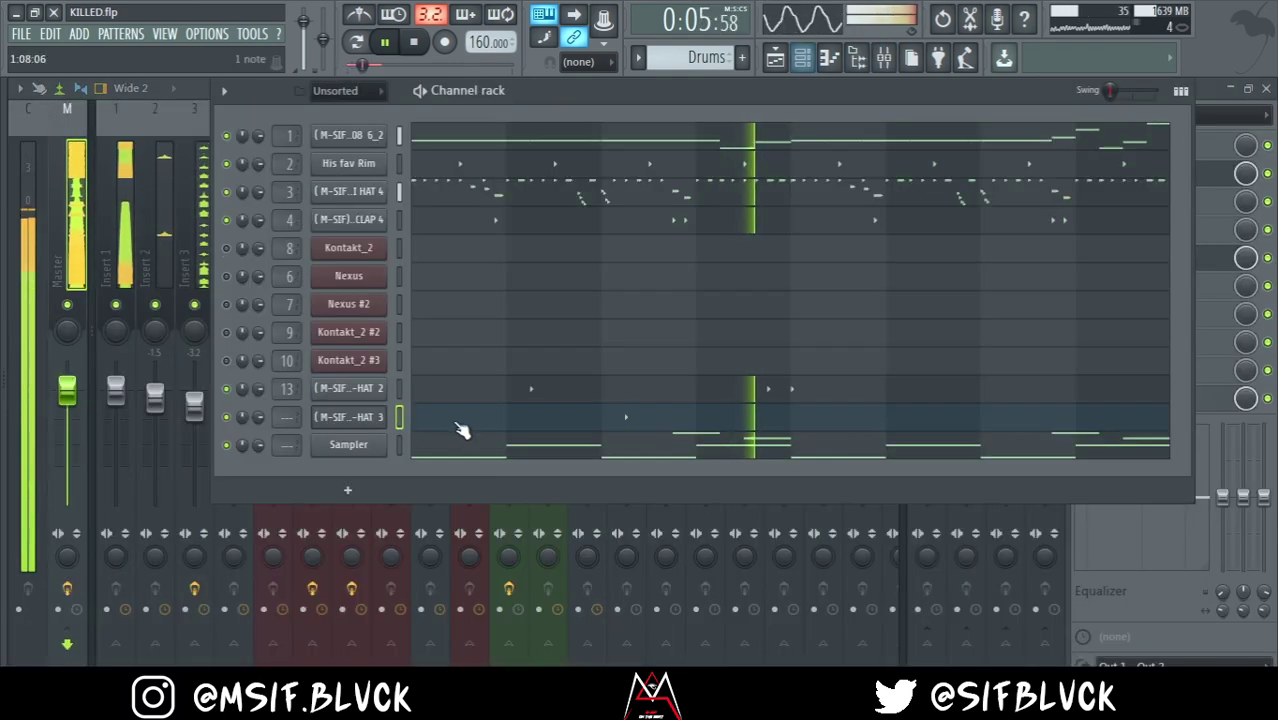
click(349, 420)
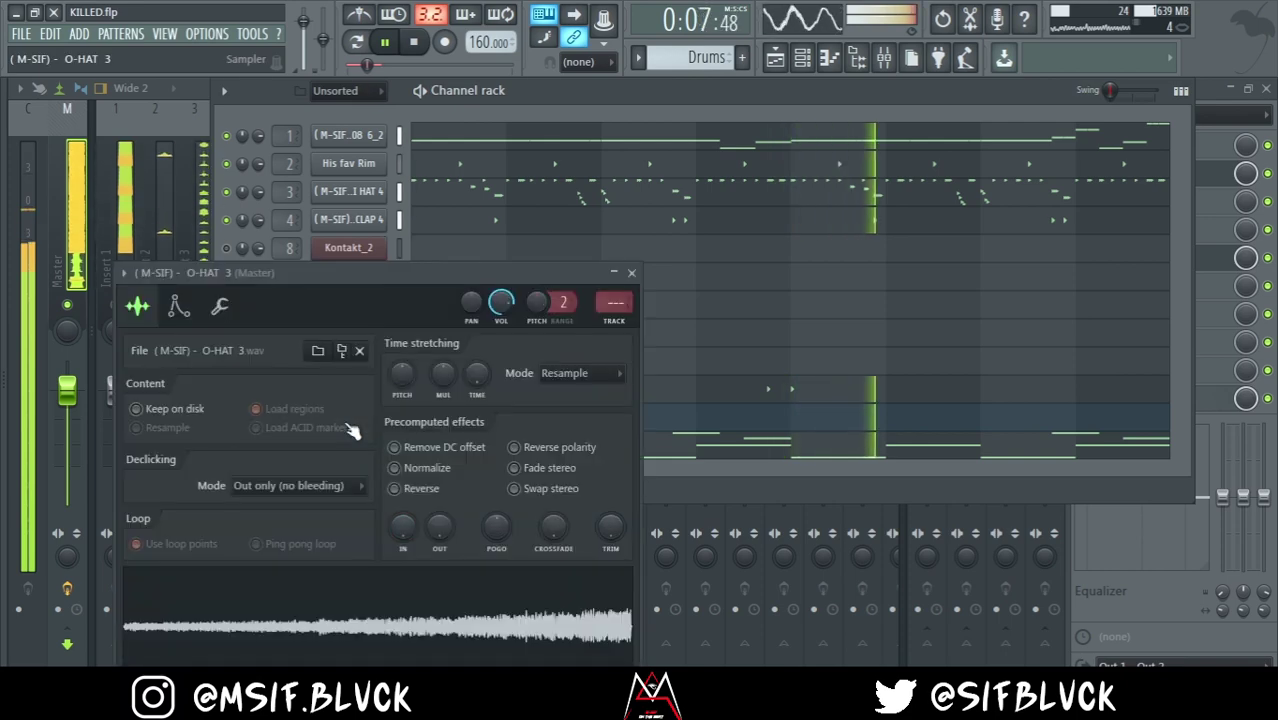
click(622, 326)
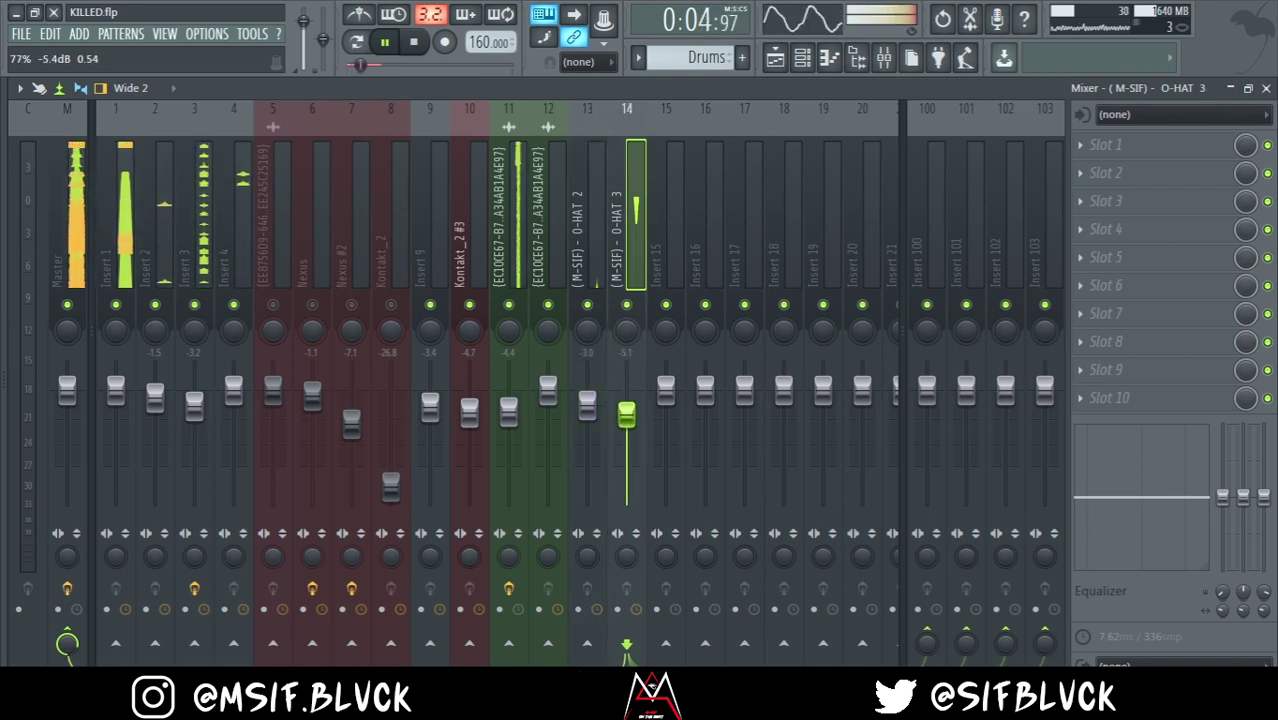
Raise the fade-in of the O-HAT 3 sample to about 9%
click(803, 58)
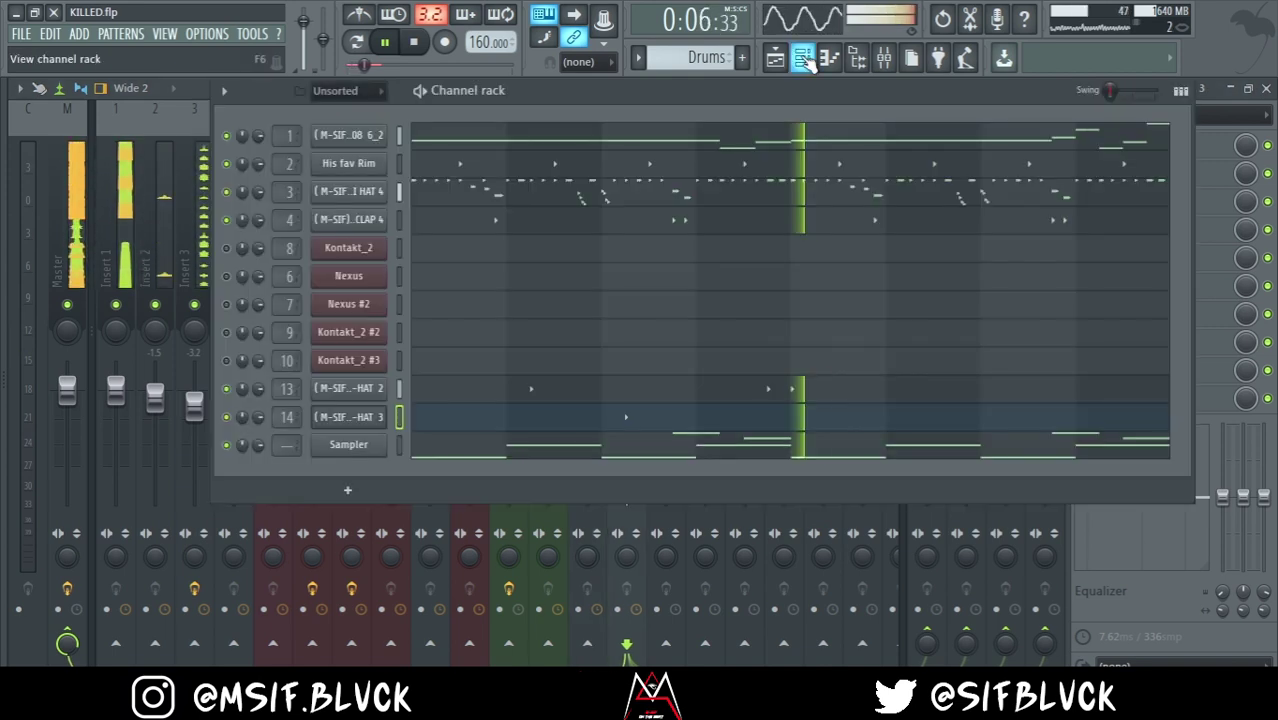
click(363, 423)
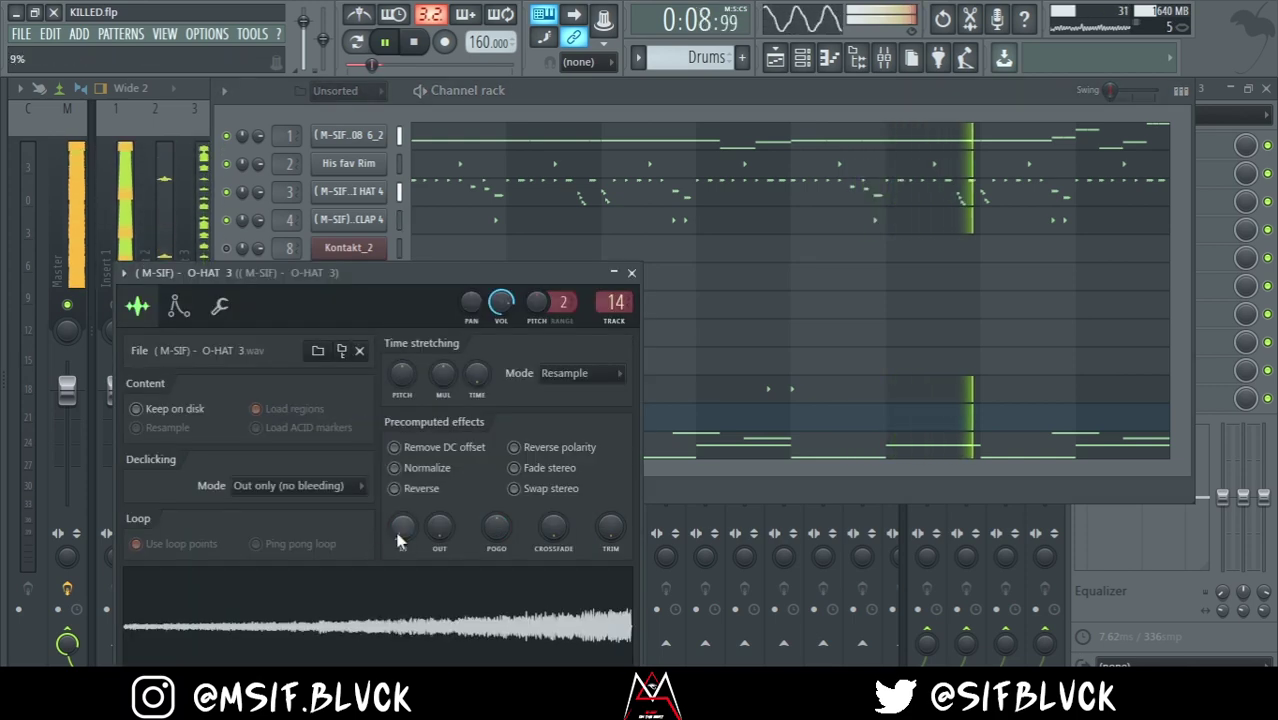
key(Escape)
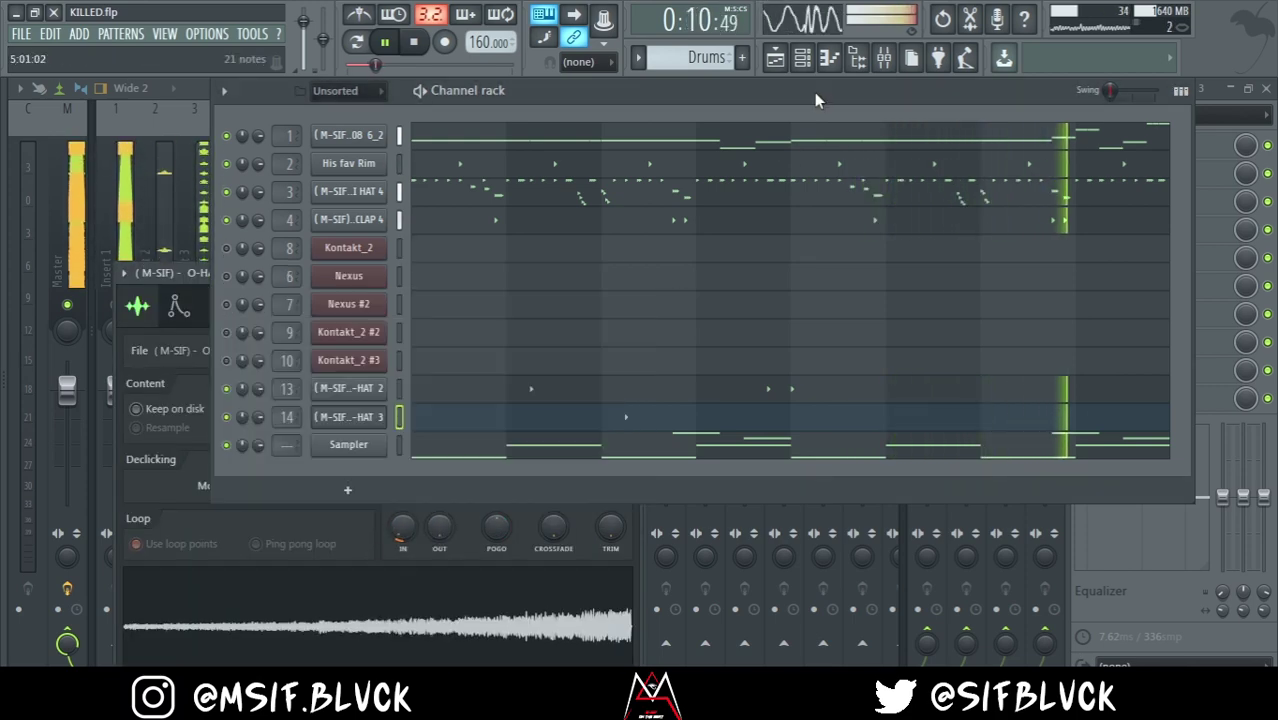
Duplicate bars 1 to 4 of the O-HAT 3 pattern into bars 5 to 8 and clear the selection
click(720, 429)
scroll(716, 427, down, 1)
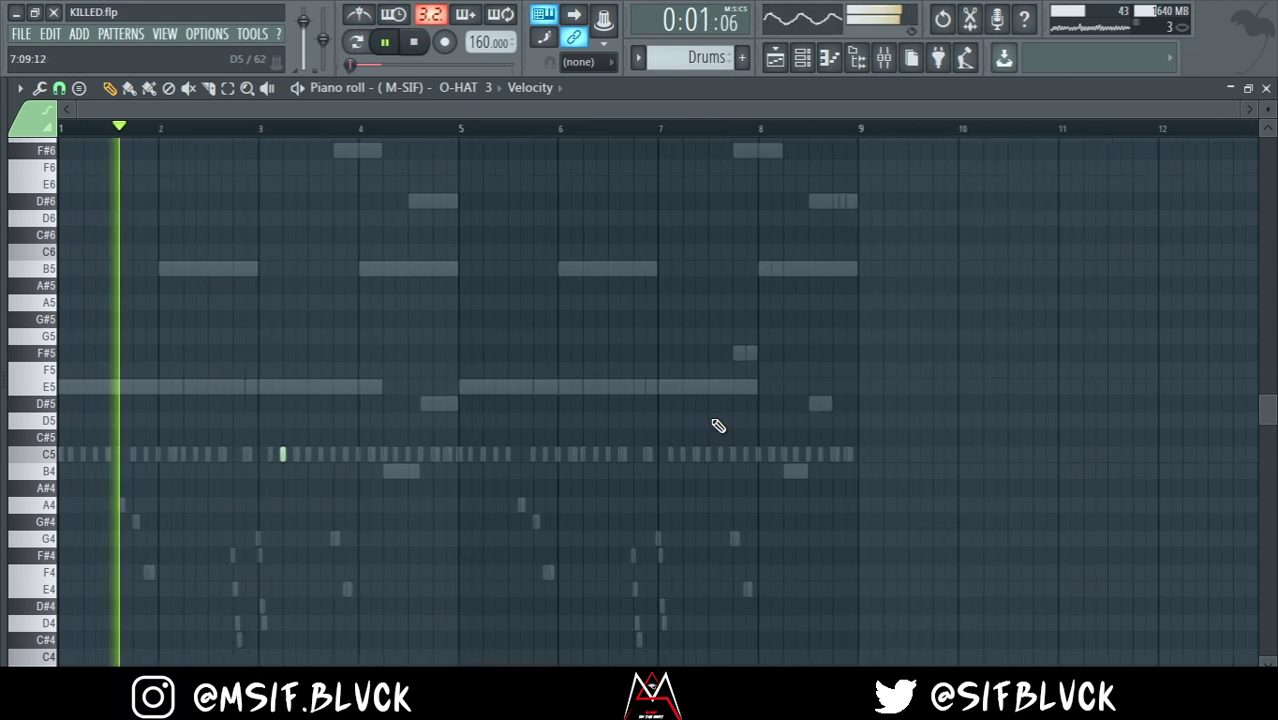
drag(451, 128, 3, 185)
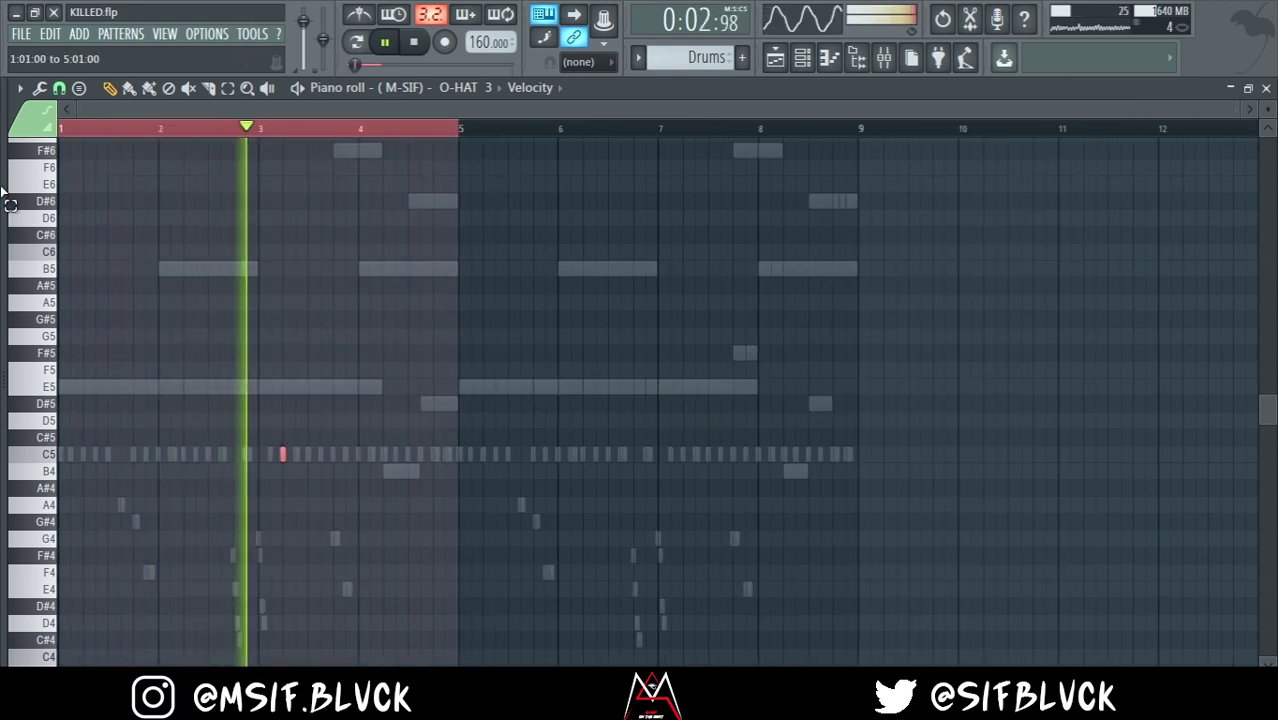
key(ctrl+b)
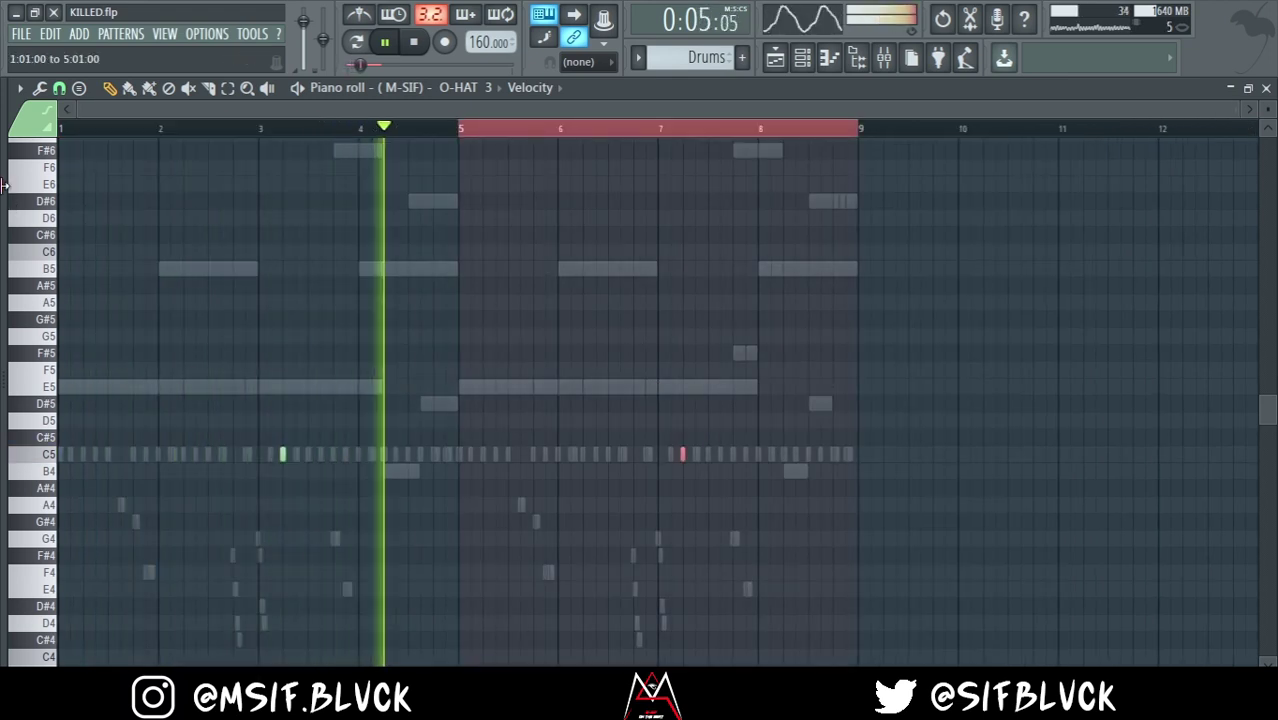
key(ctrl+d)
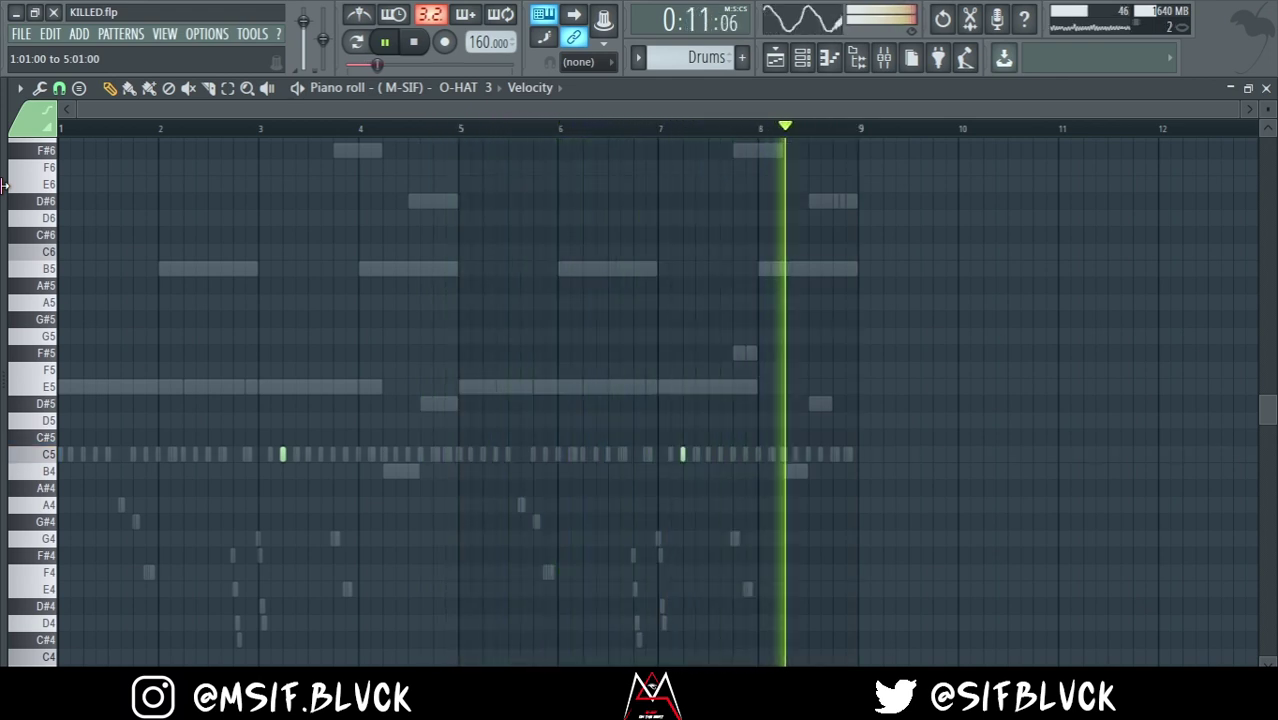
Open the SNARE folder of the M-SIF THE GOAT kit in the sample browser and preview Snare 1
click(4, 104)
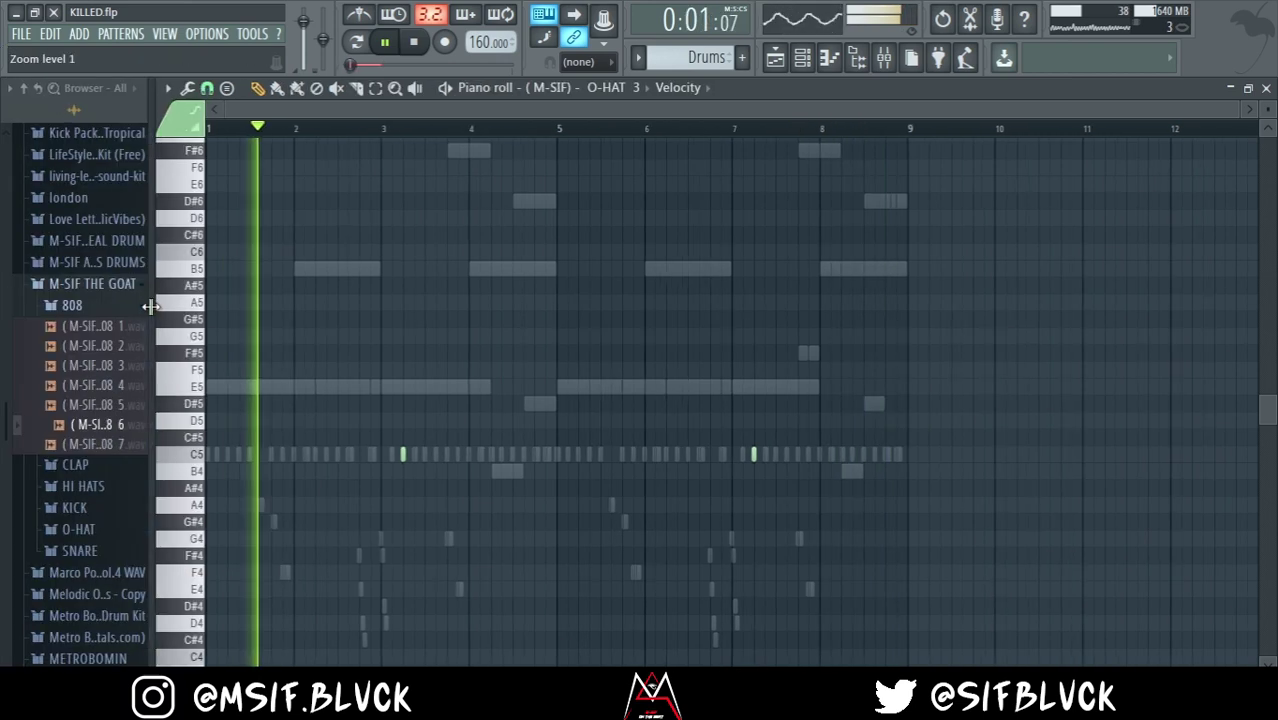
click(95, 553)
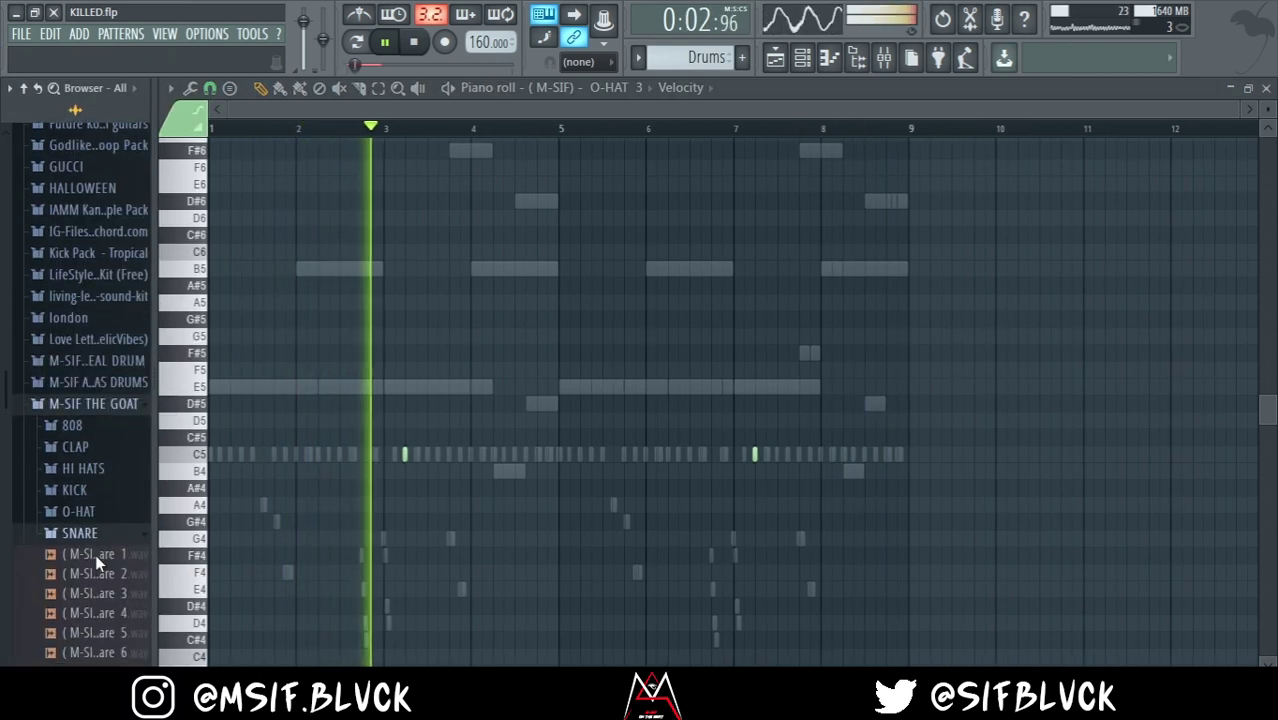
click(90, 512)
click(114, 516)
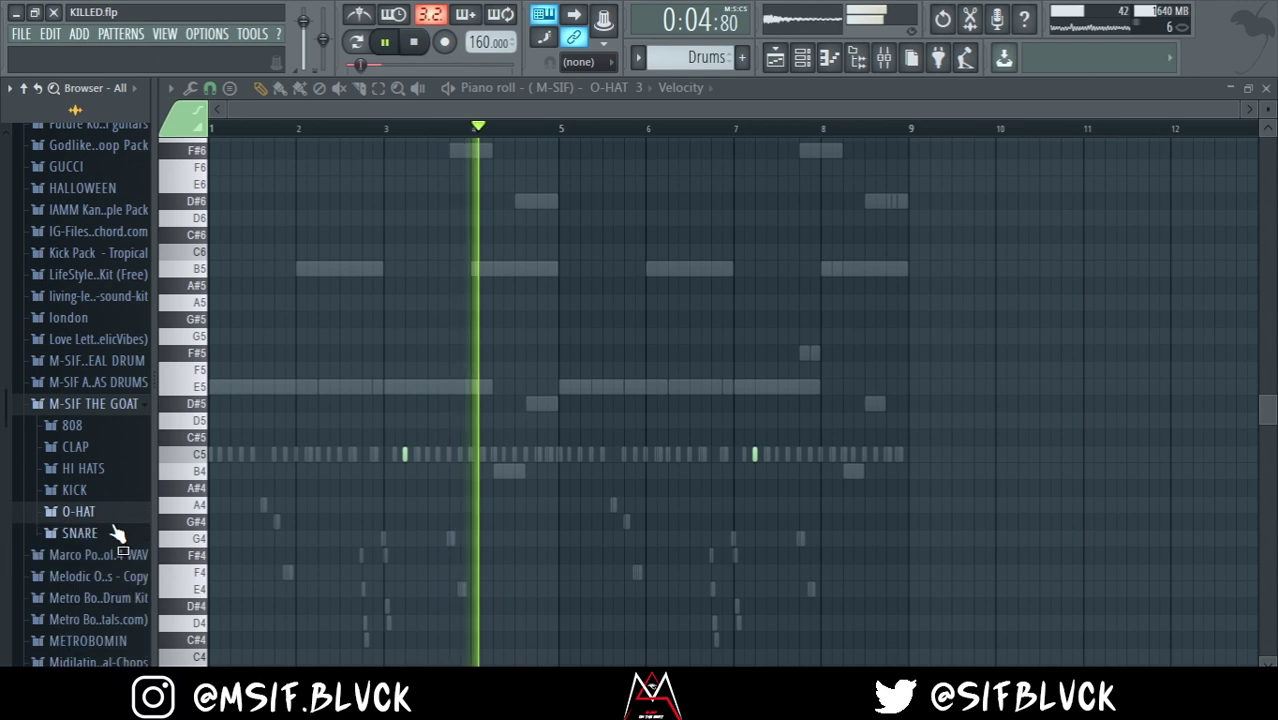
click(117, 533)
scroll(95, 540, down, 2)
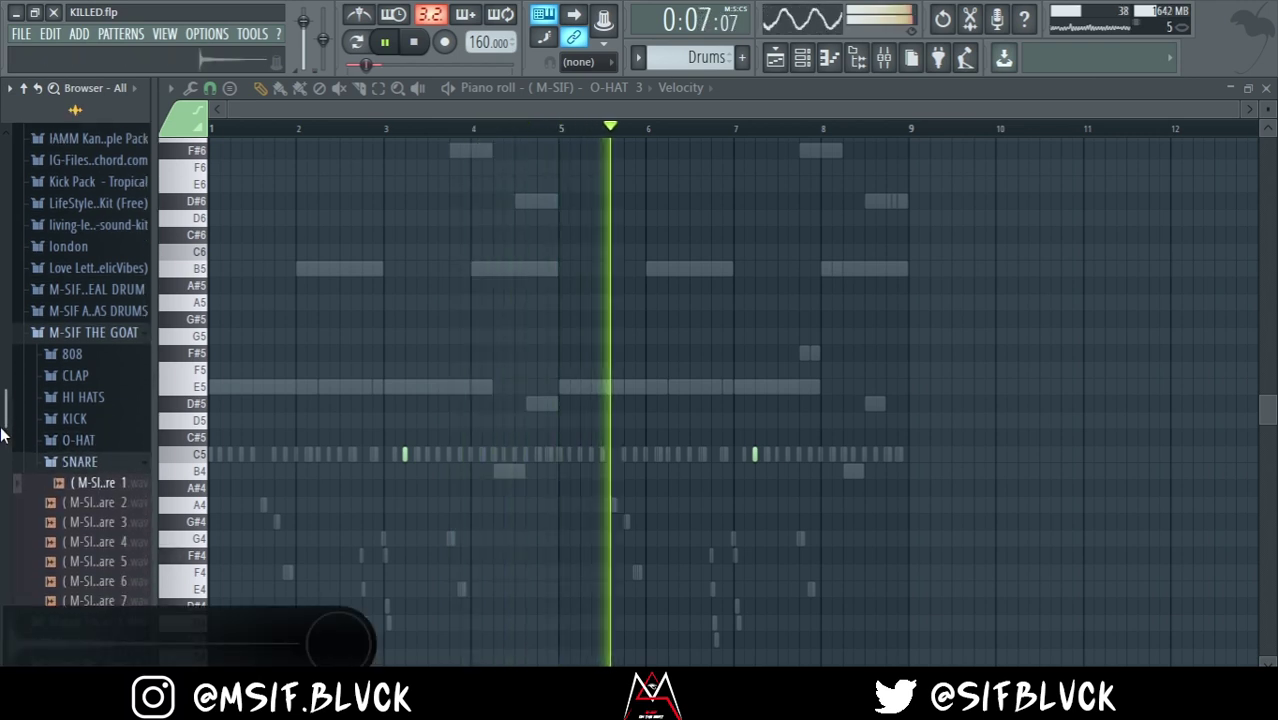
Audition the remaining snares with the pattern stopped, add Snare 7 as a new channel in the channel rack, and restart playback
click(88, 505)
key(space)
click(95, 524)
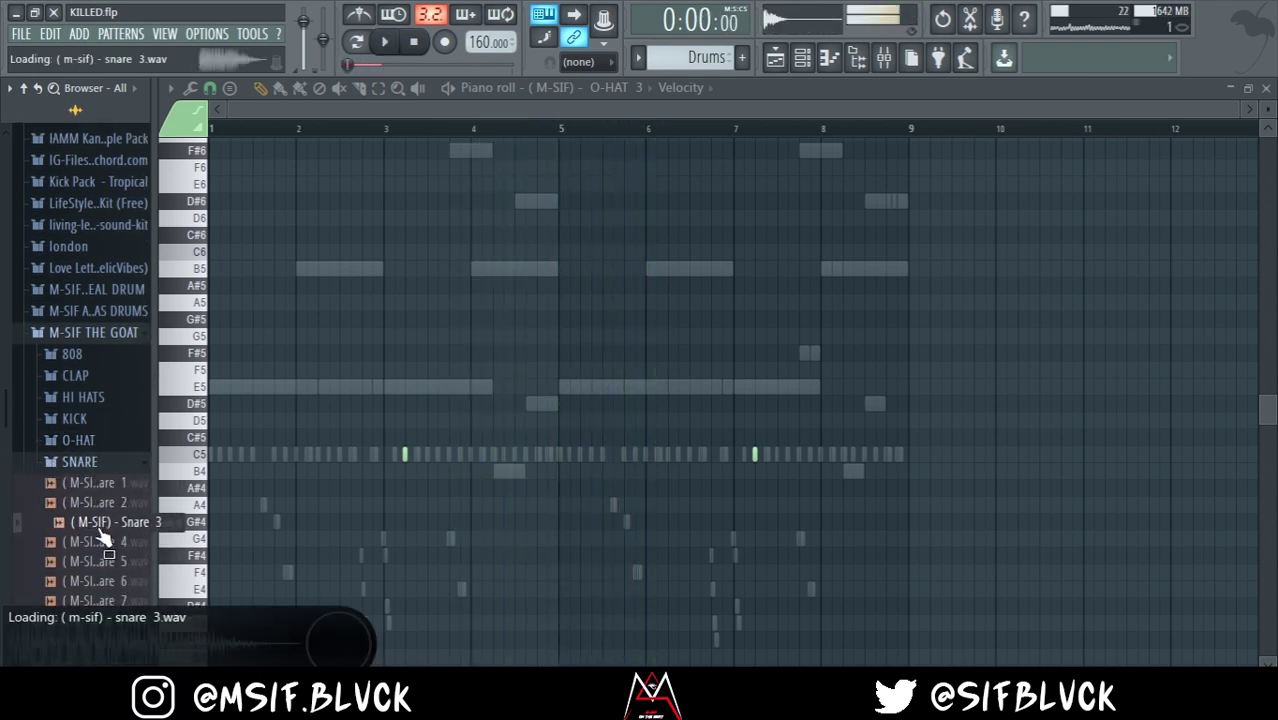
scroll(35, 490, down, 5)
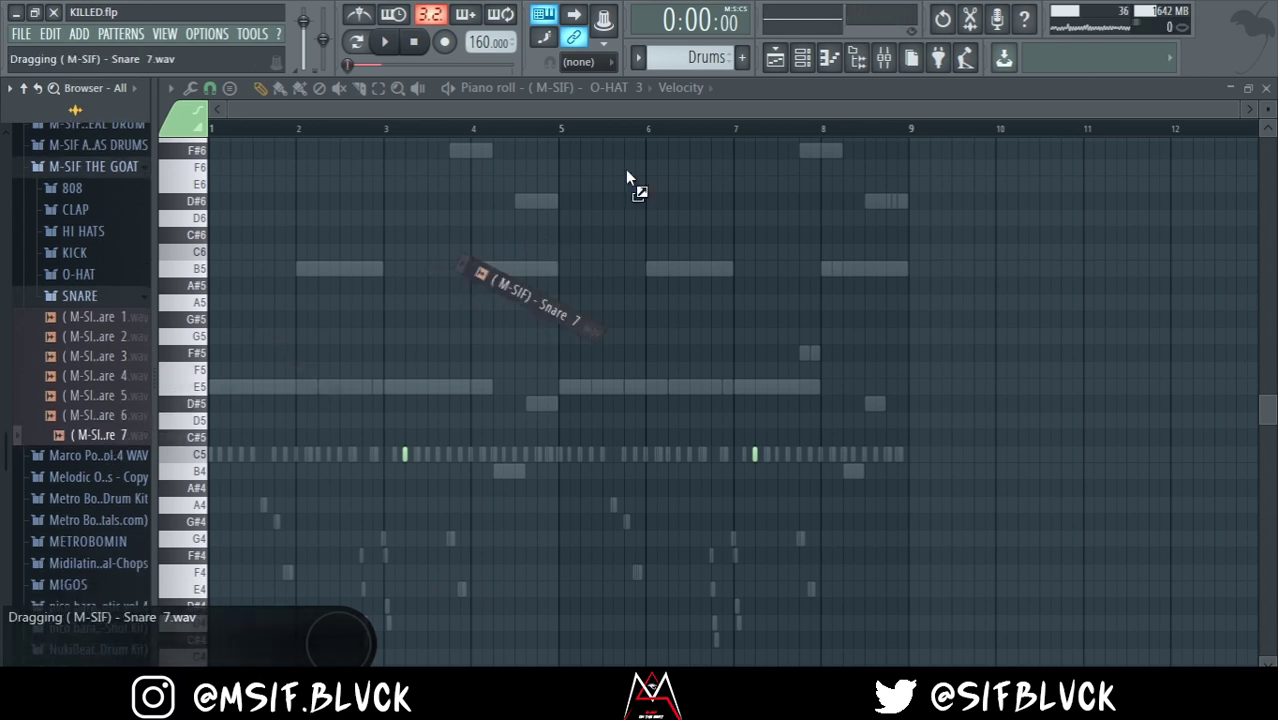
drag(627, 173, 827, 64)
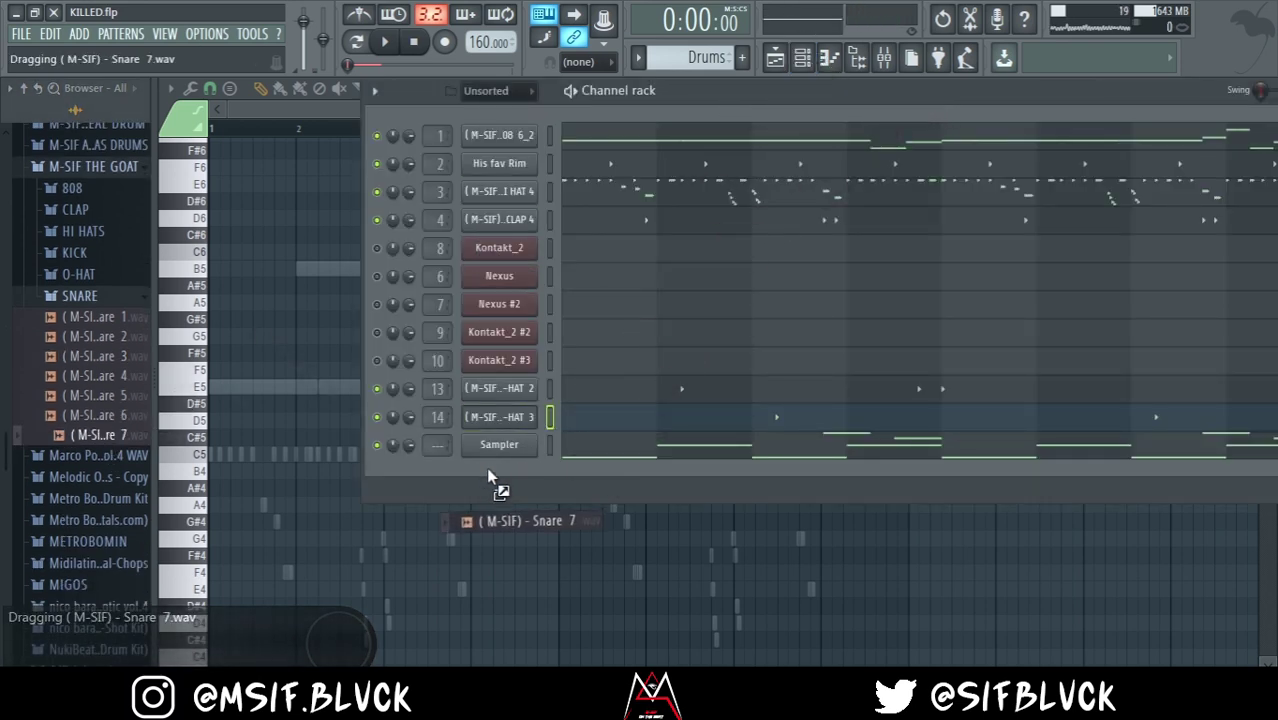
drag(488, 470, 486, 471)
key(space)
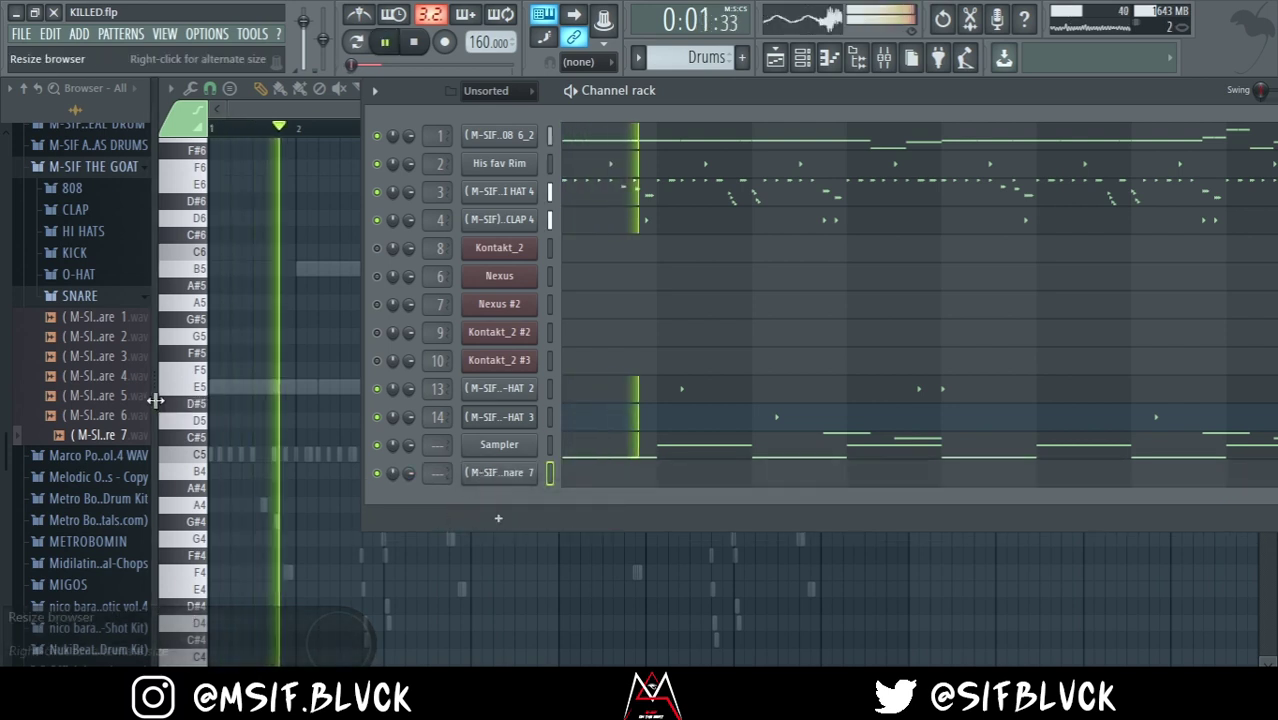
Hide the sample browser, open Snare 7's piano roll and play the pattern to look for snare positions
key(alt+F8)
key(F6)
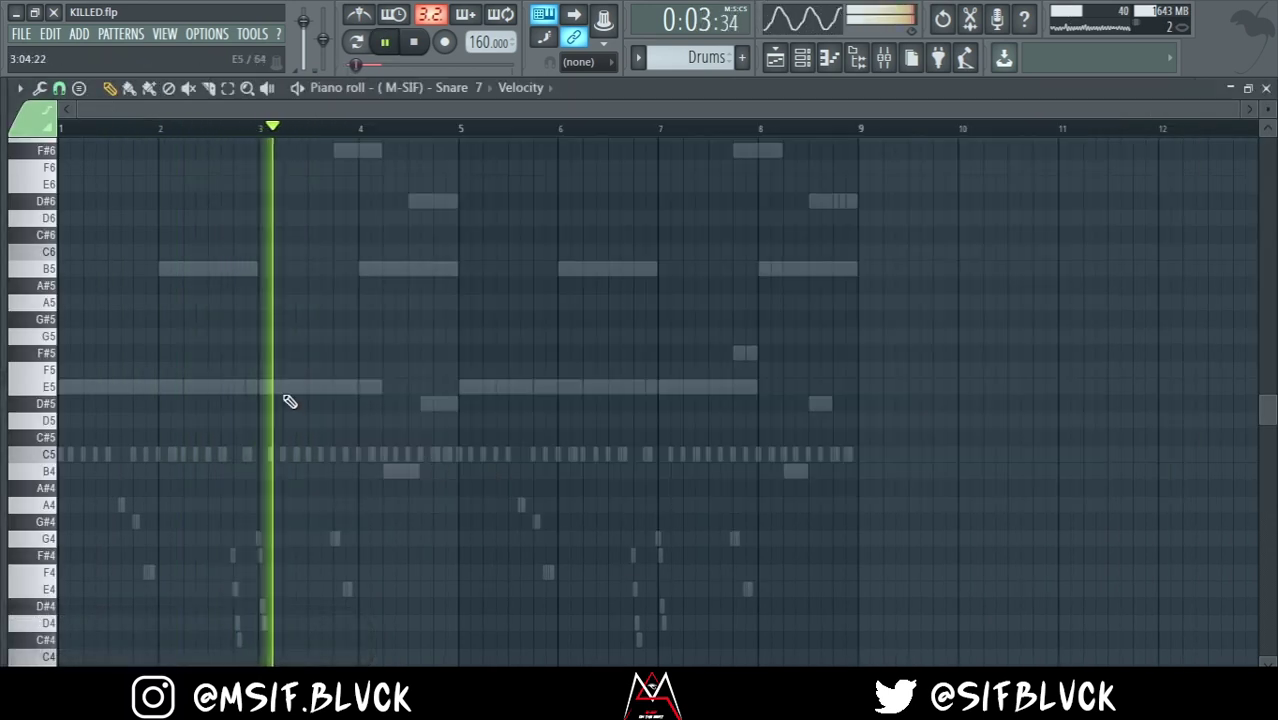
key(space)
key(space)
scroll(350, 392, up, 2)
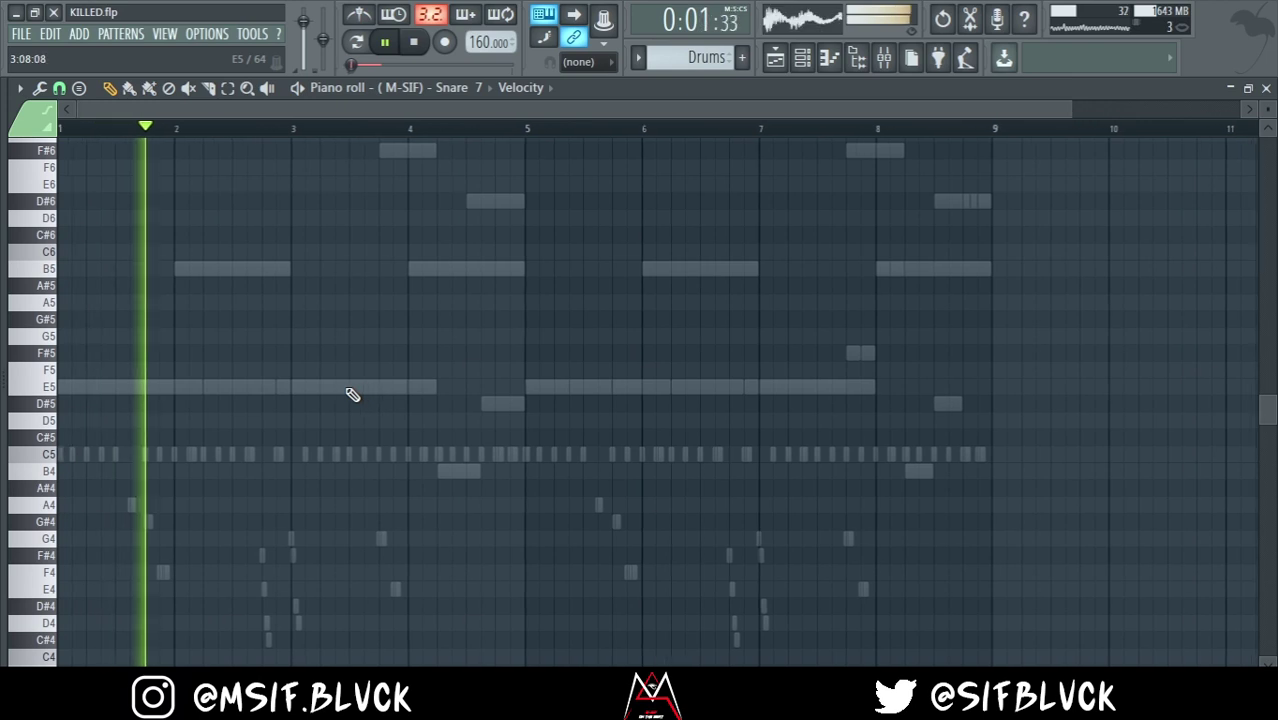
scroll(352, 394, up, 3)
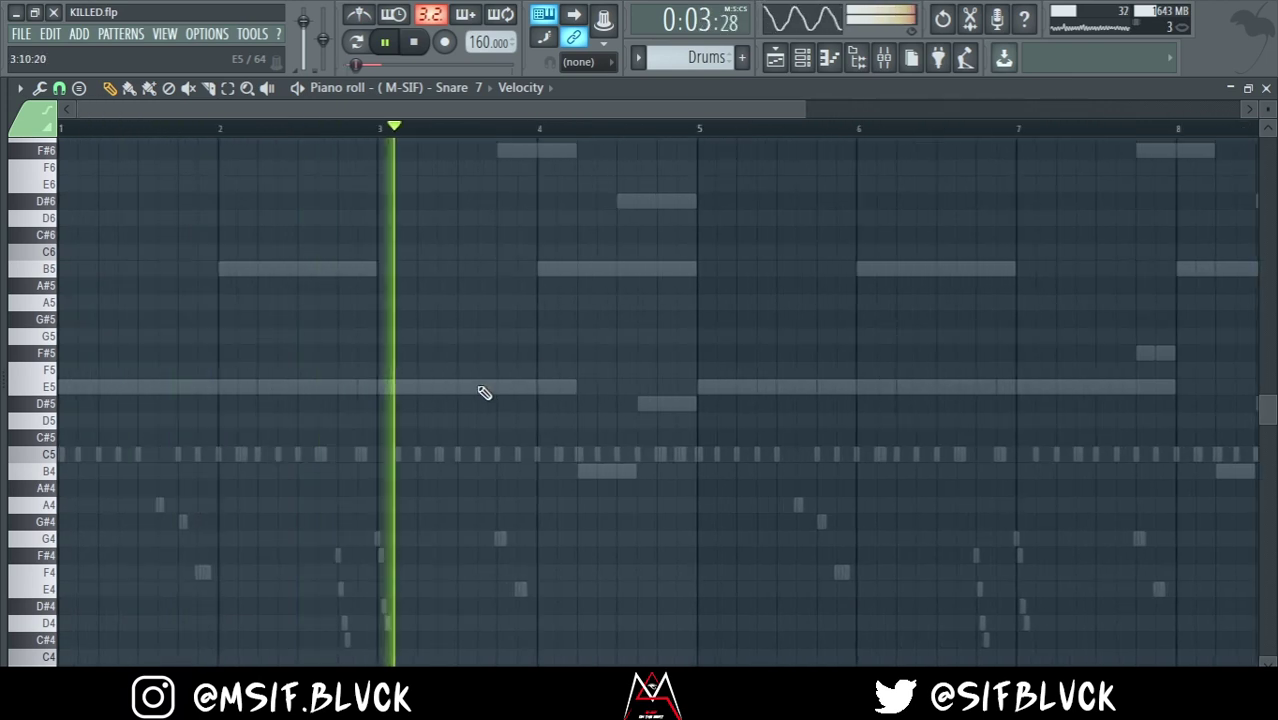
scroll(476, 405, up, 2)
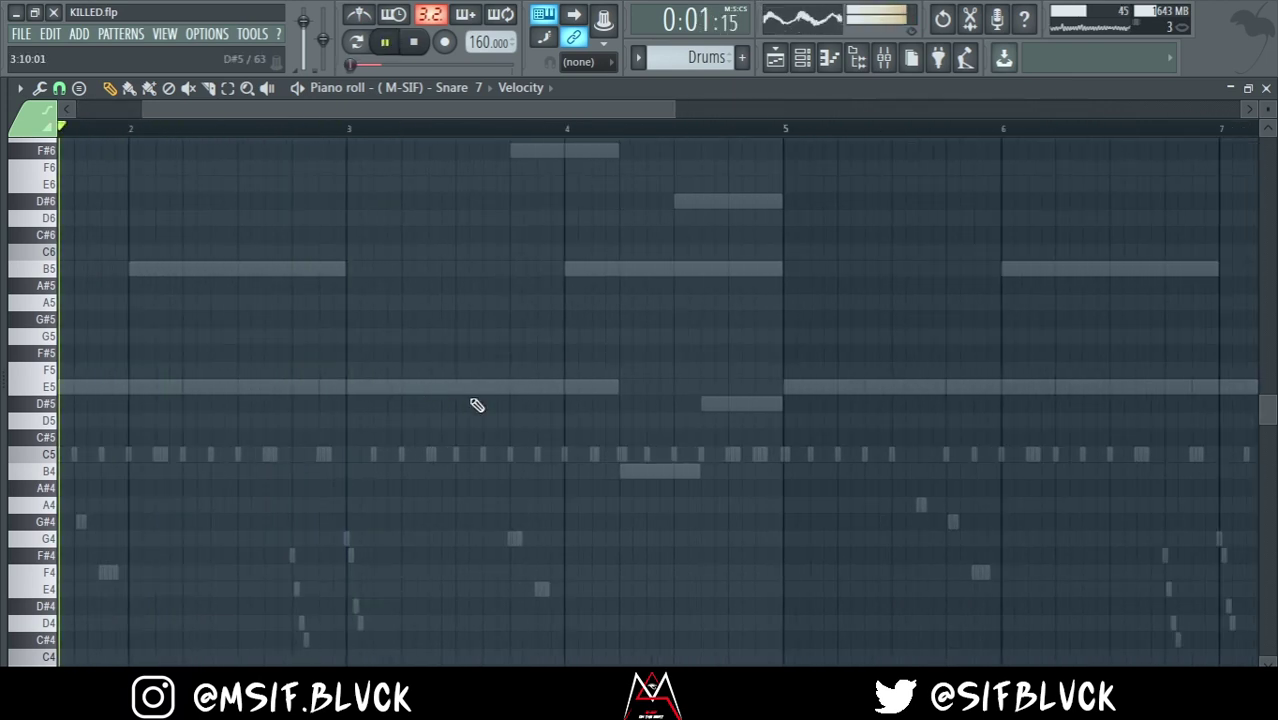
Try C5 snare notes in the second half of bar 2 and remove the ones that do not fit
key(space)
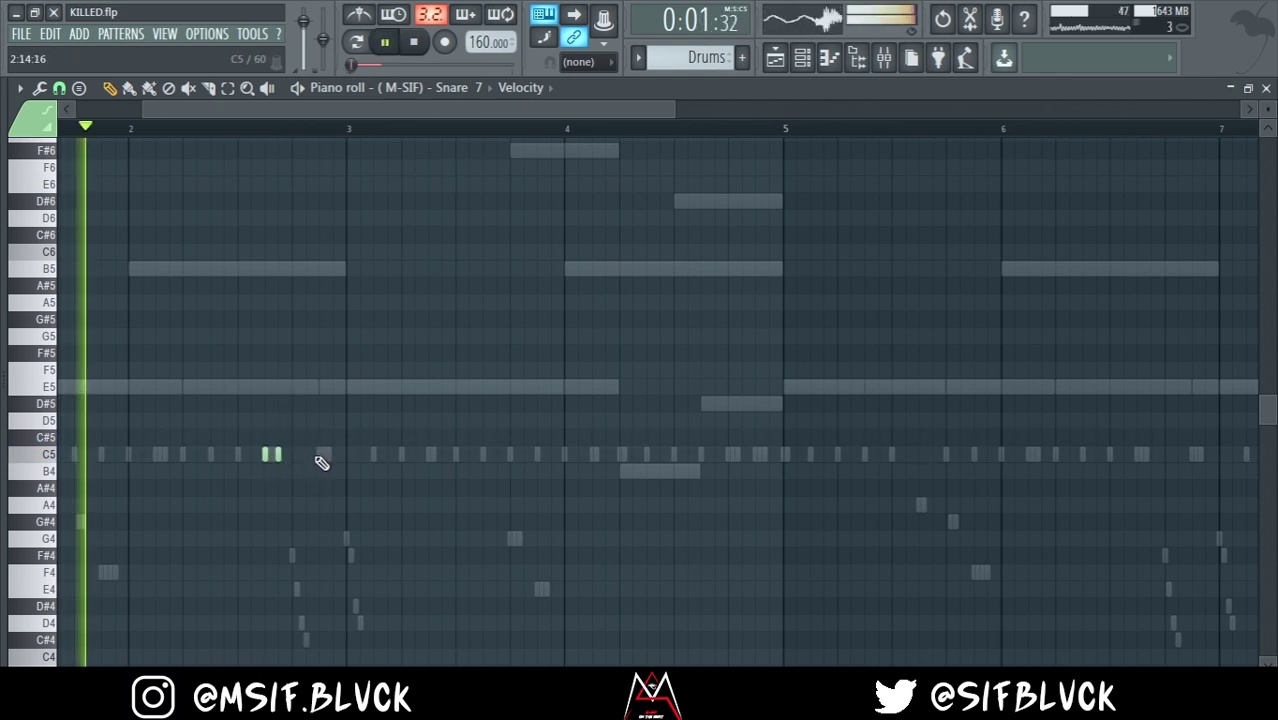
key(space)
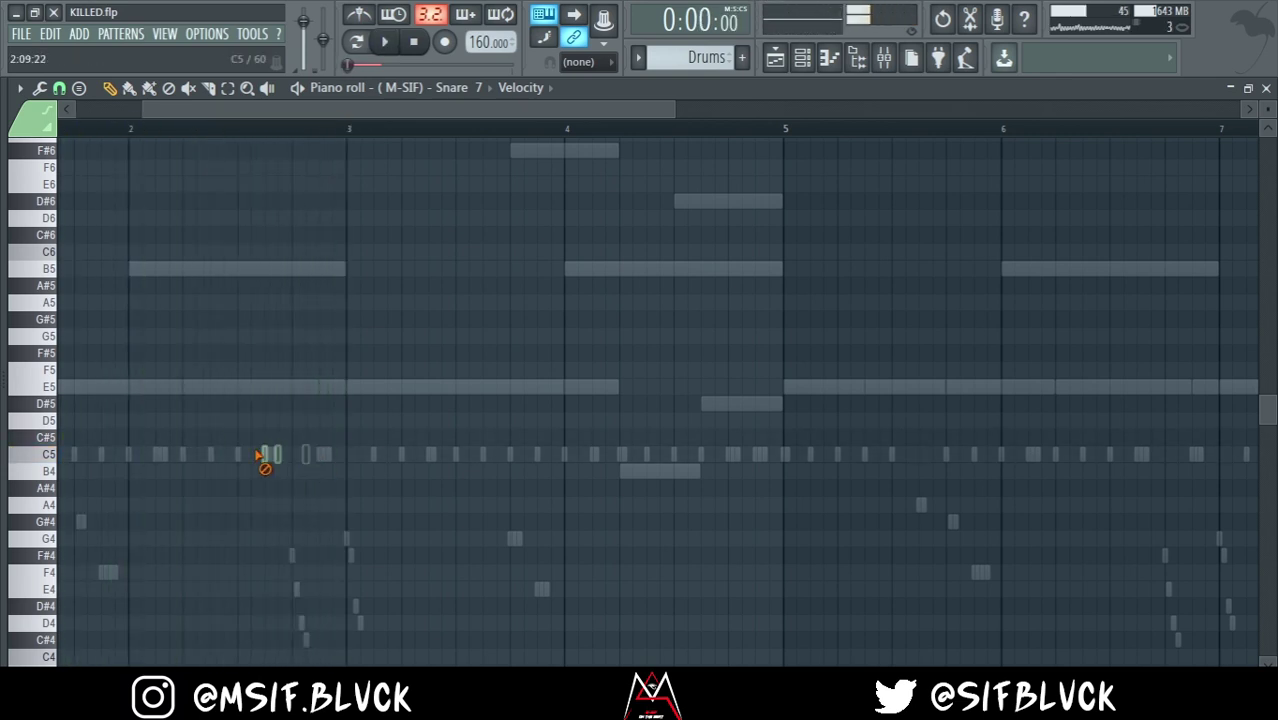
scroll(303, 462, down, 1)
scroll(303, 462, up, 2)
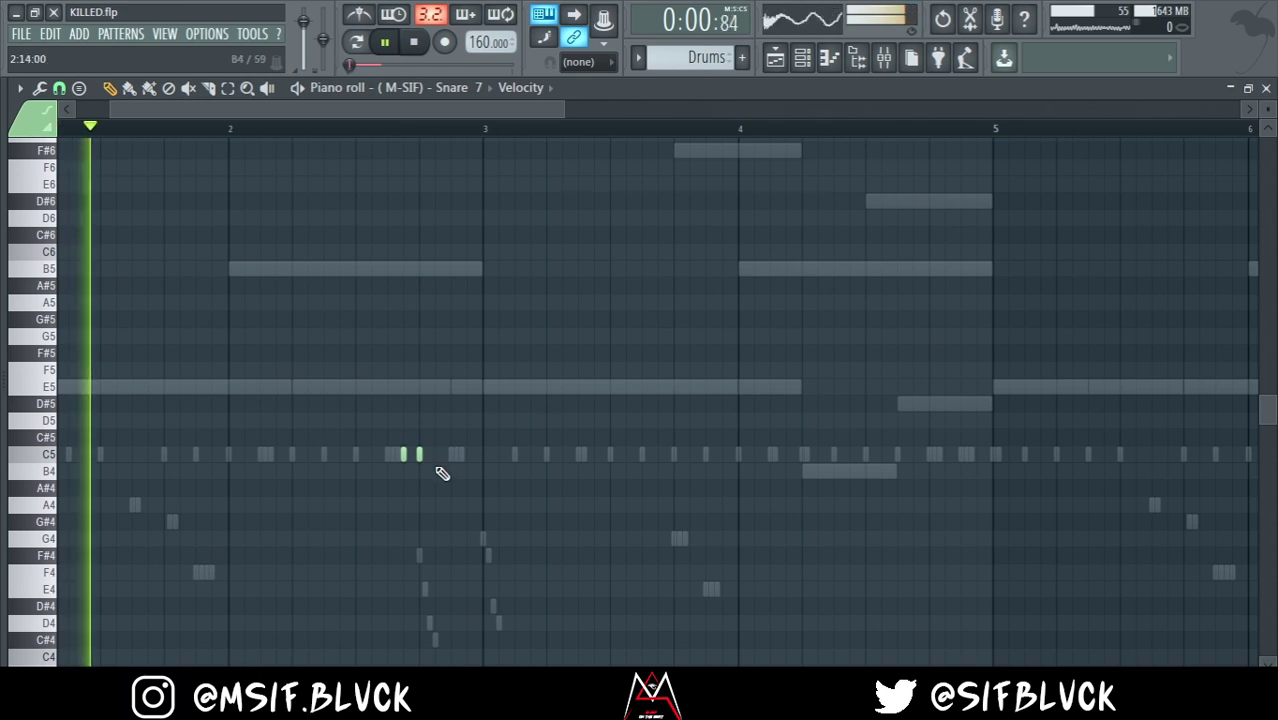
right_click(419, 454)
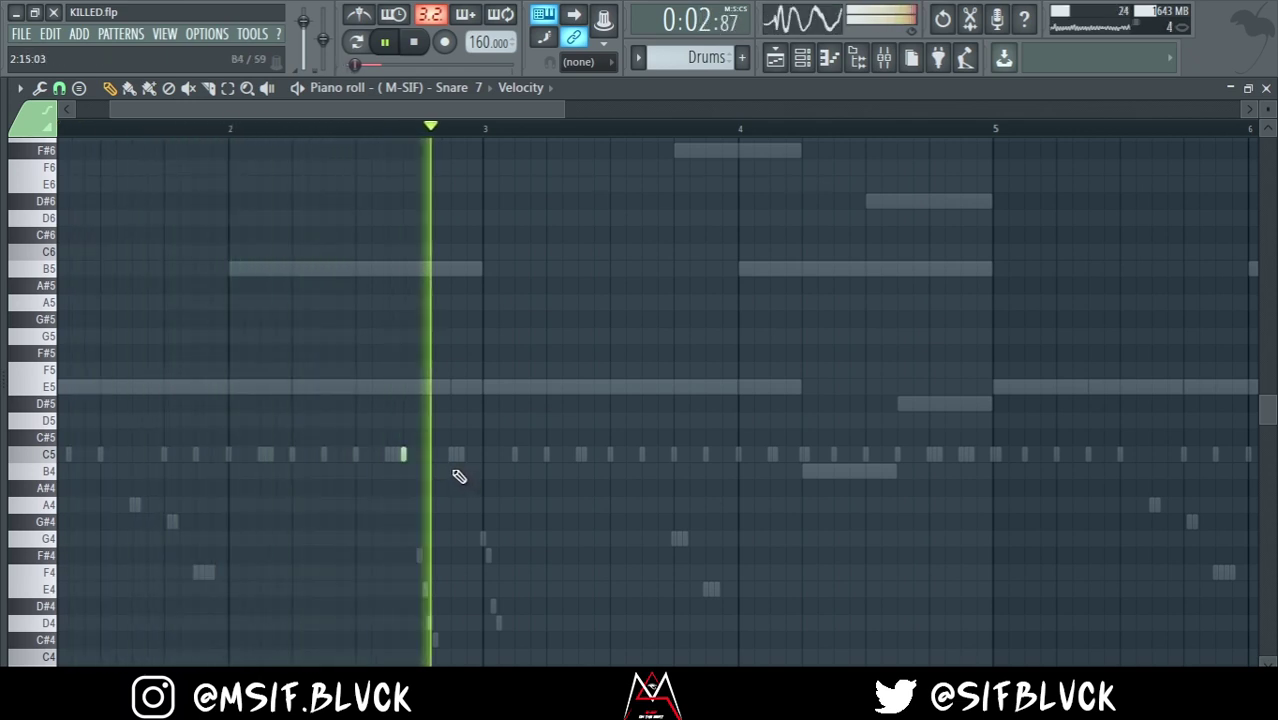
Try C5 snare notes near the end of bar 2 and early in bar 3 against the playing pattern
key(space)
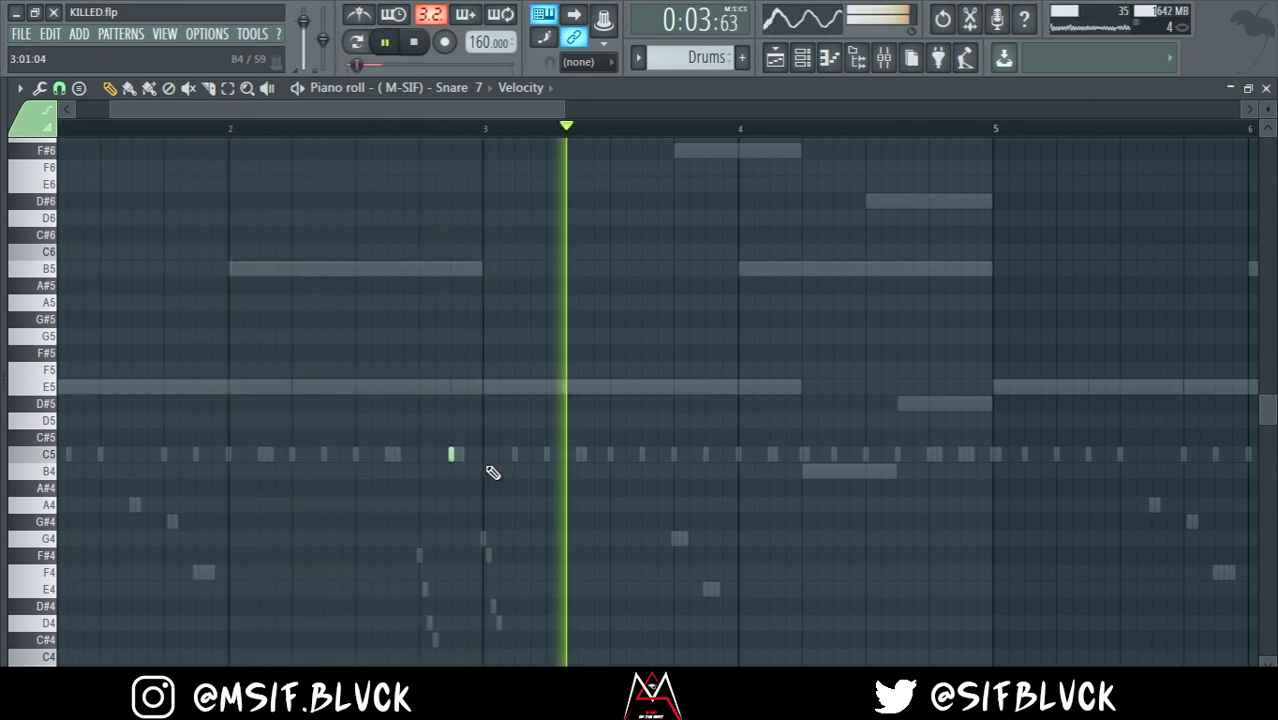
click(512, 456)
key(space)
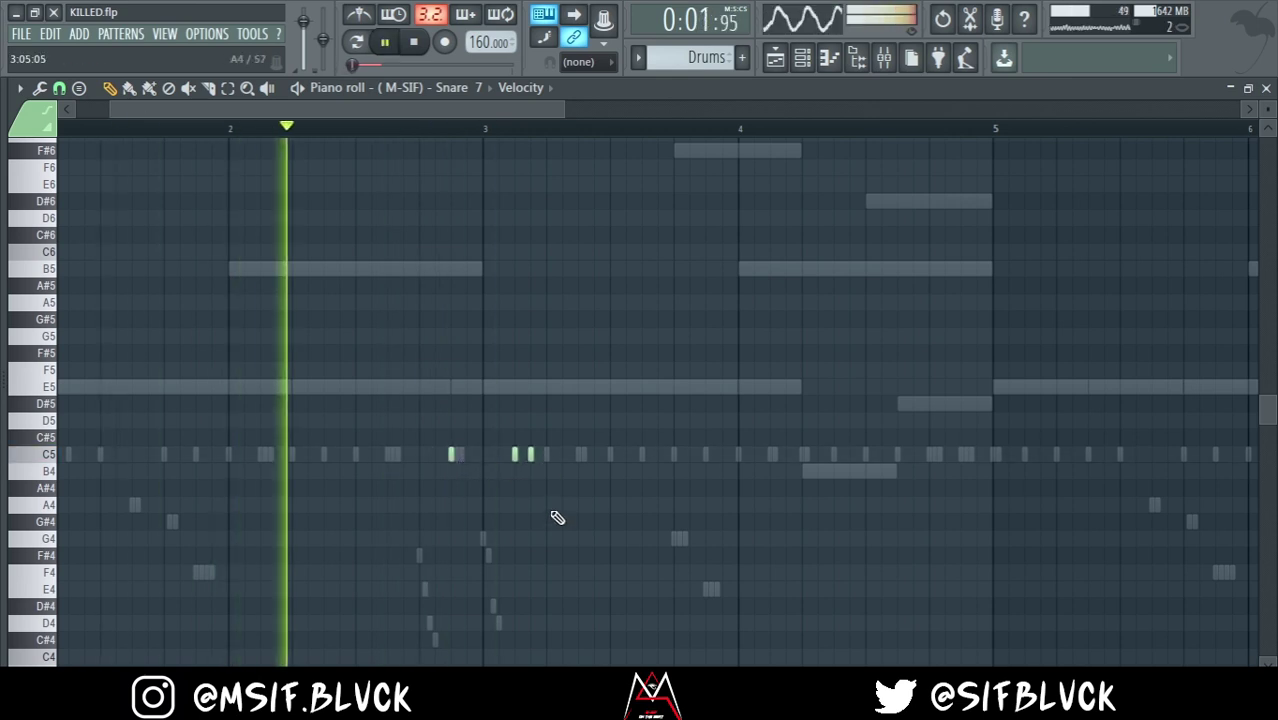
Change the piano roll's snap setting and use Mono paint to add a fast three-note C5 snare roll in the second half of bar 6
key(space)
key(space)
scroll(533, 464, down, 1)
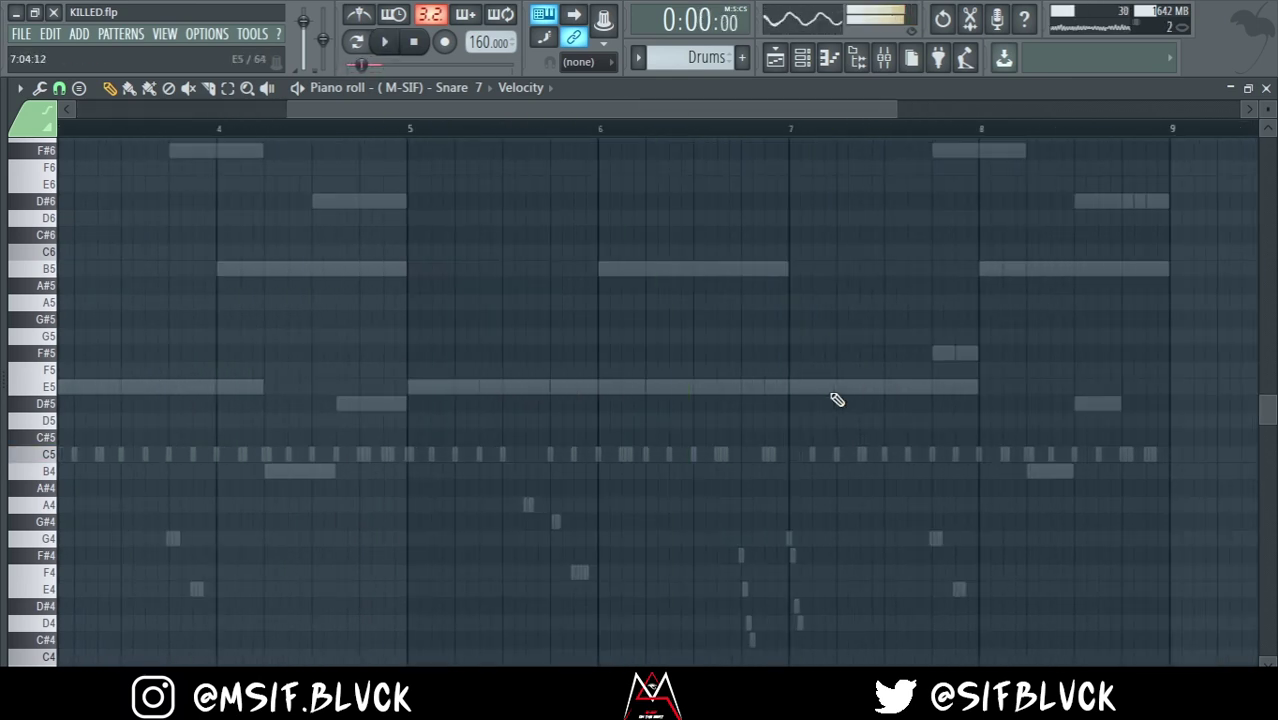
scroll(825, 392, up, 2)
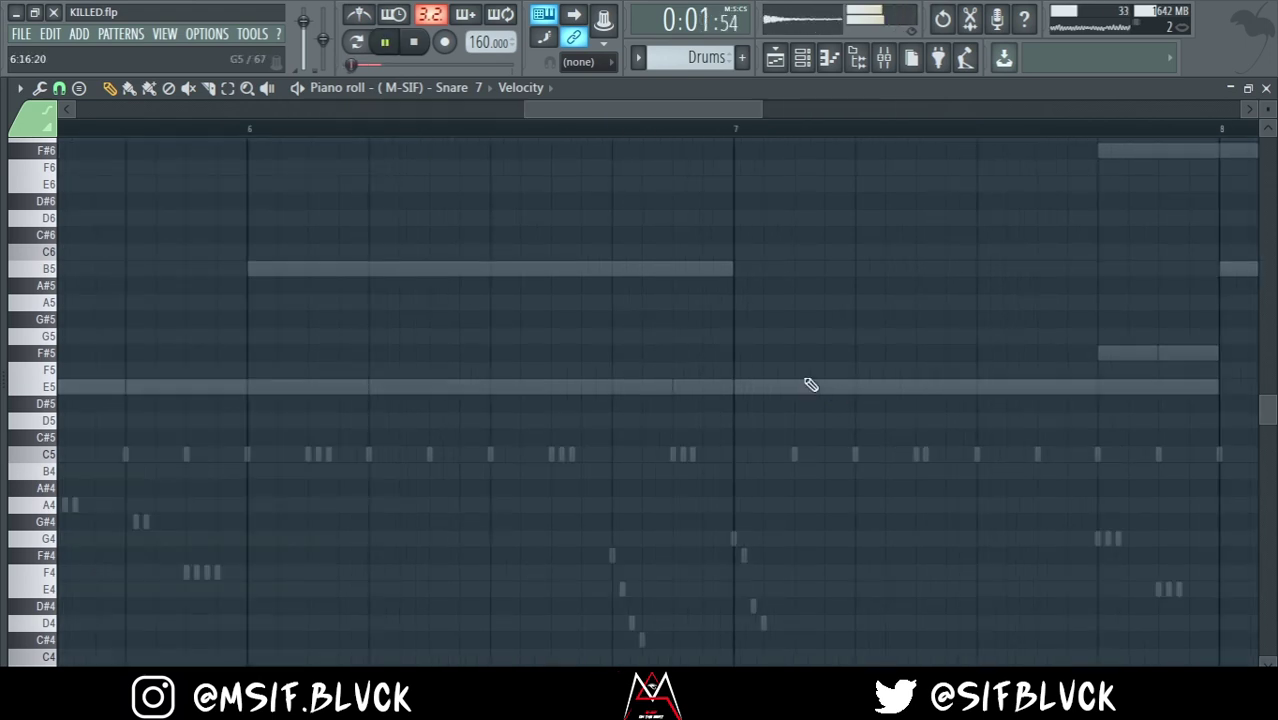
click(59, 88)
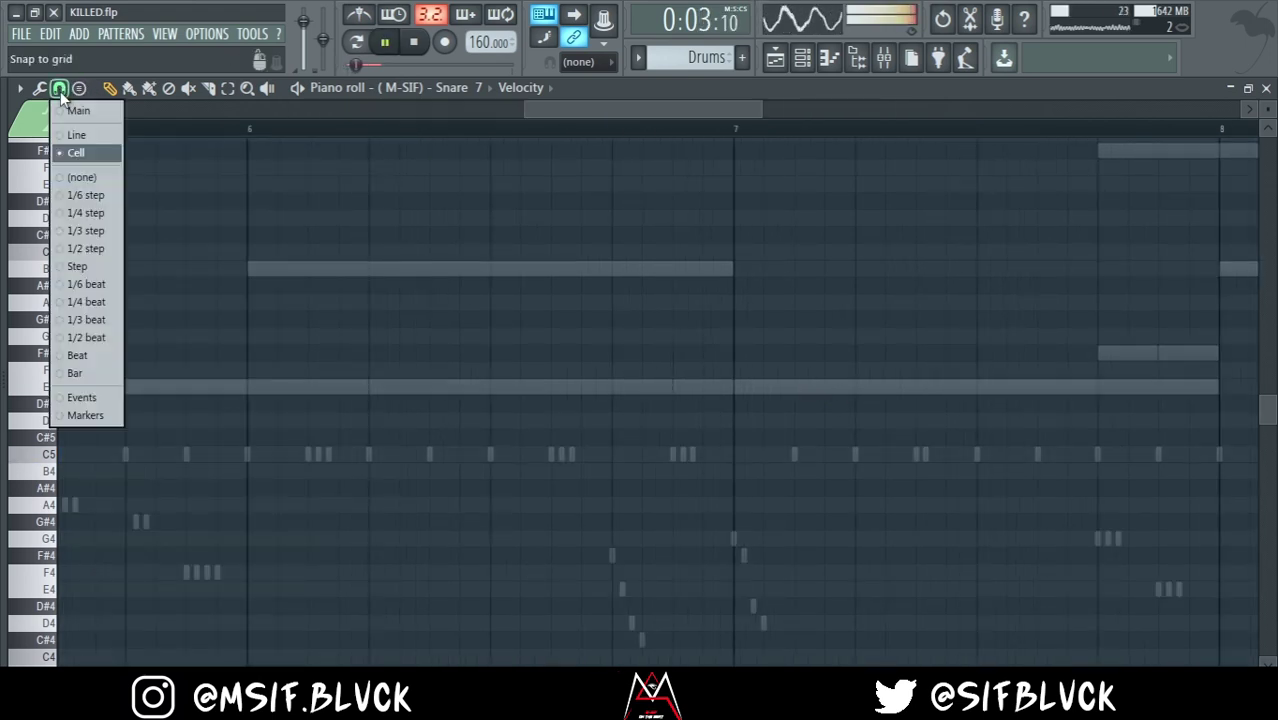
click(69, 184)
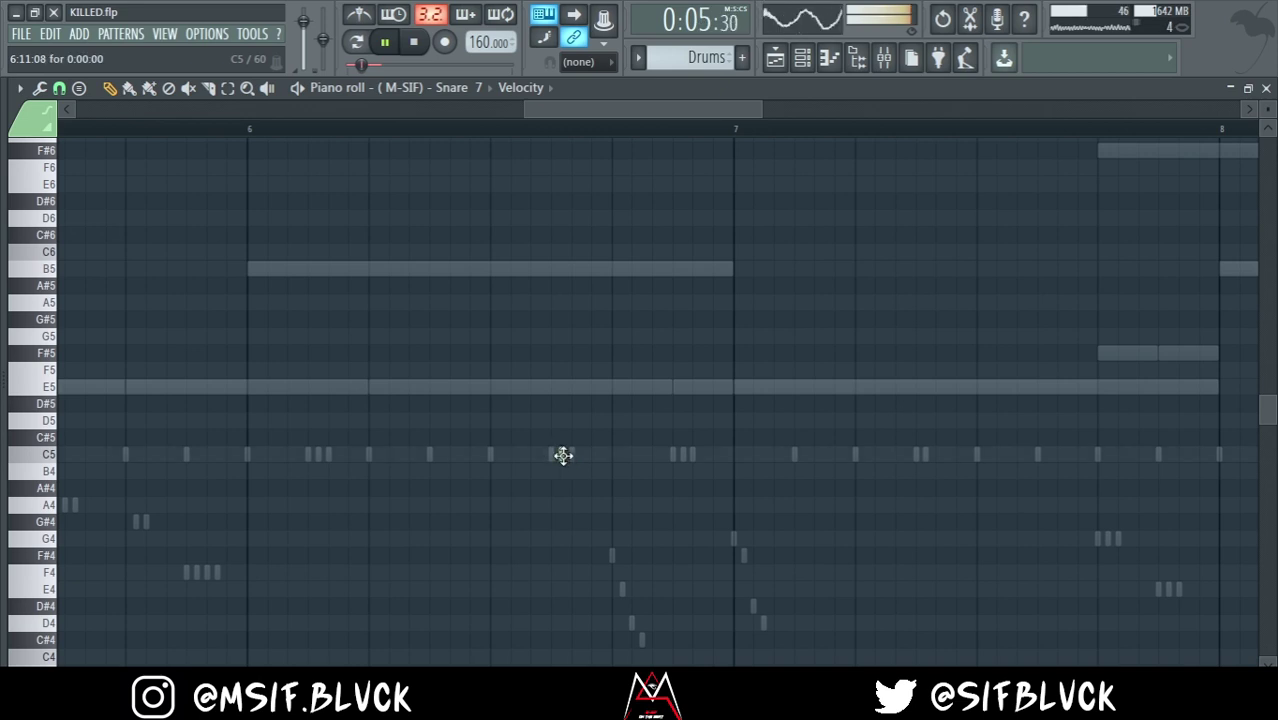
click(129, 88)
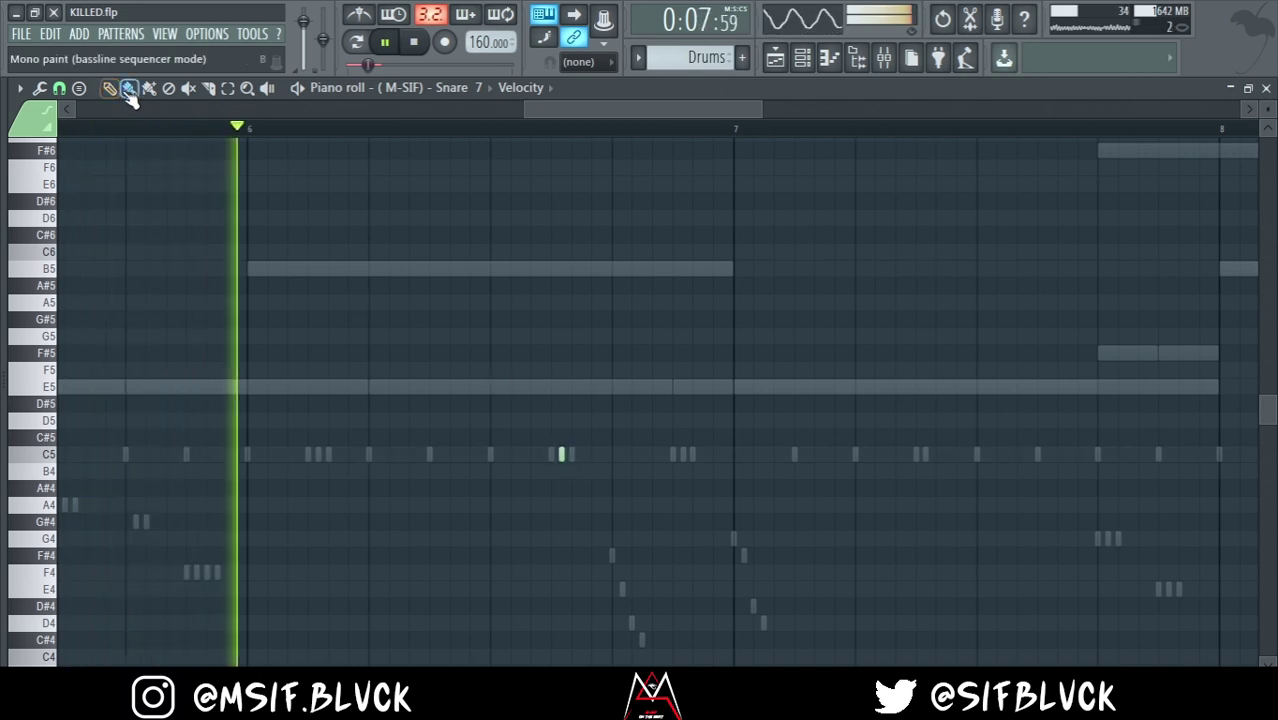
drag(541, 455, 586, 474)
right_click(542, 465)
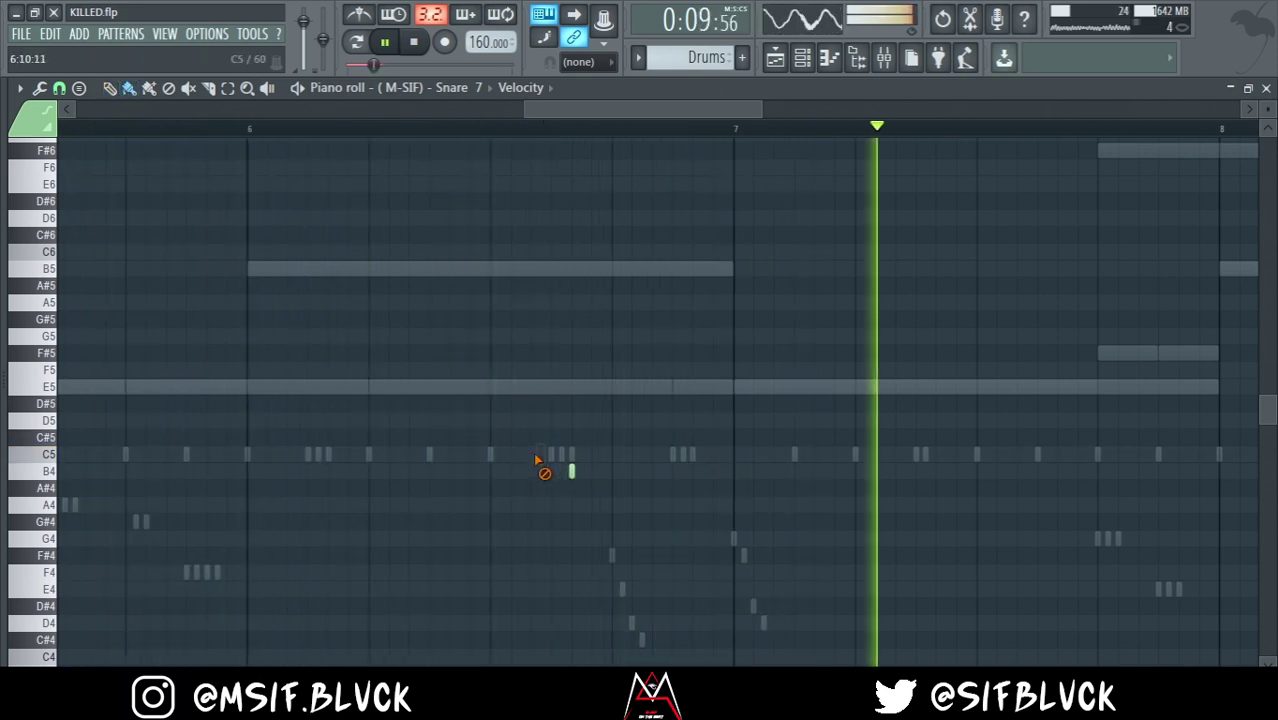
key(space)
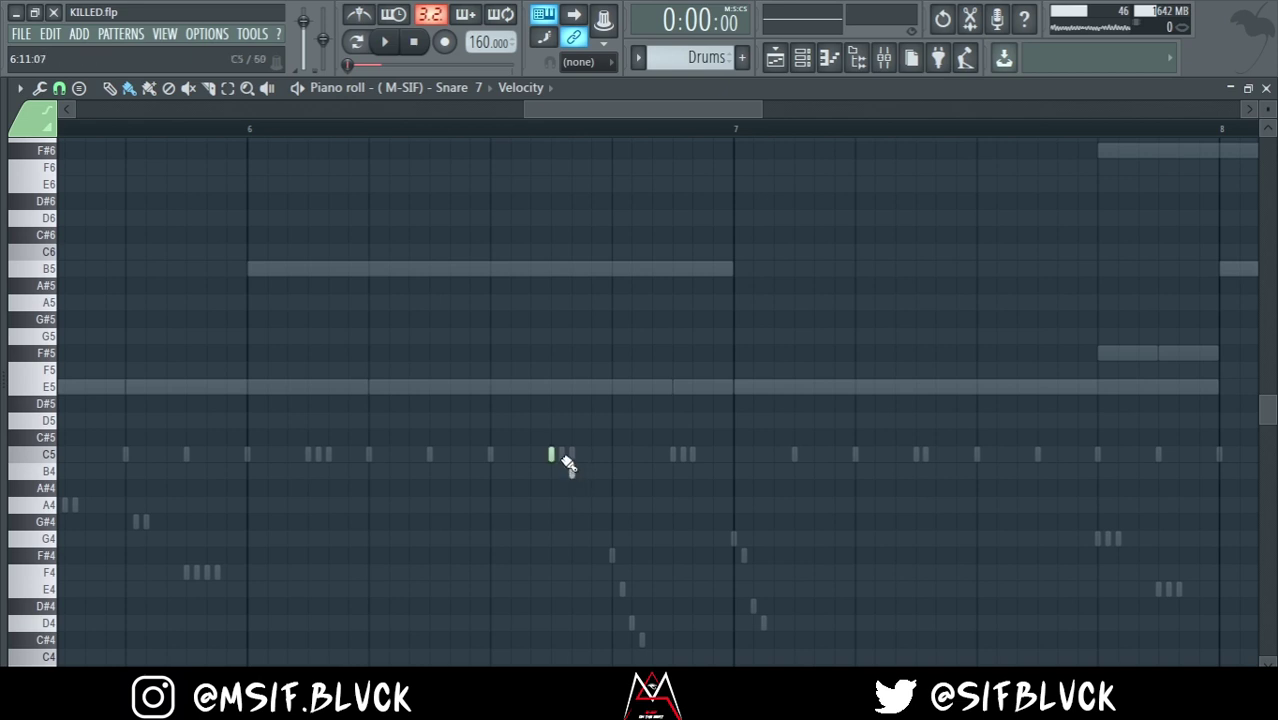
scroll(576, 468, down, 5)
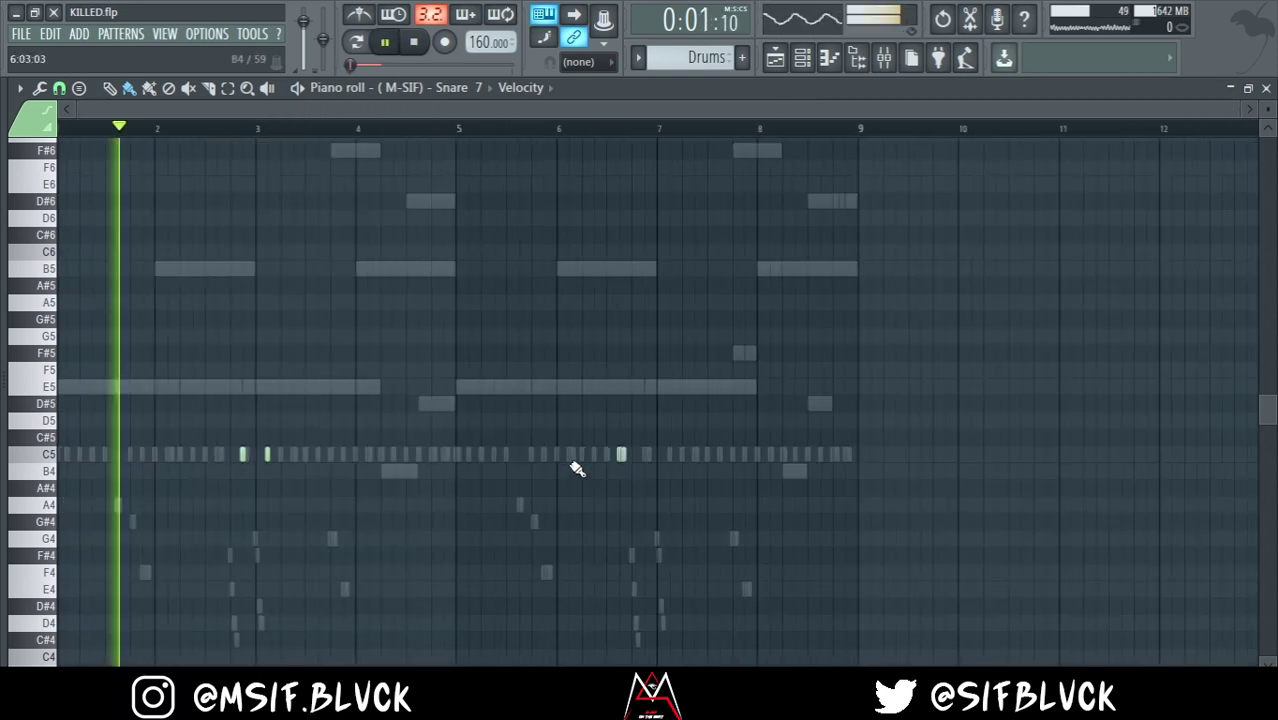
click(349, 488)
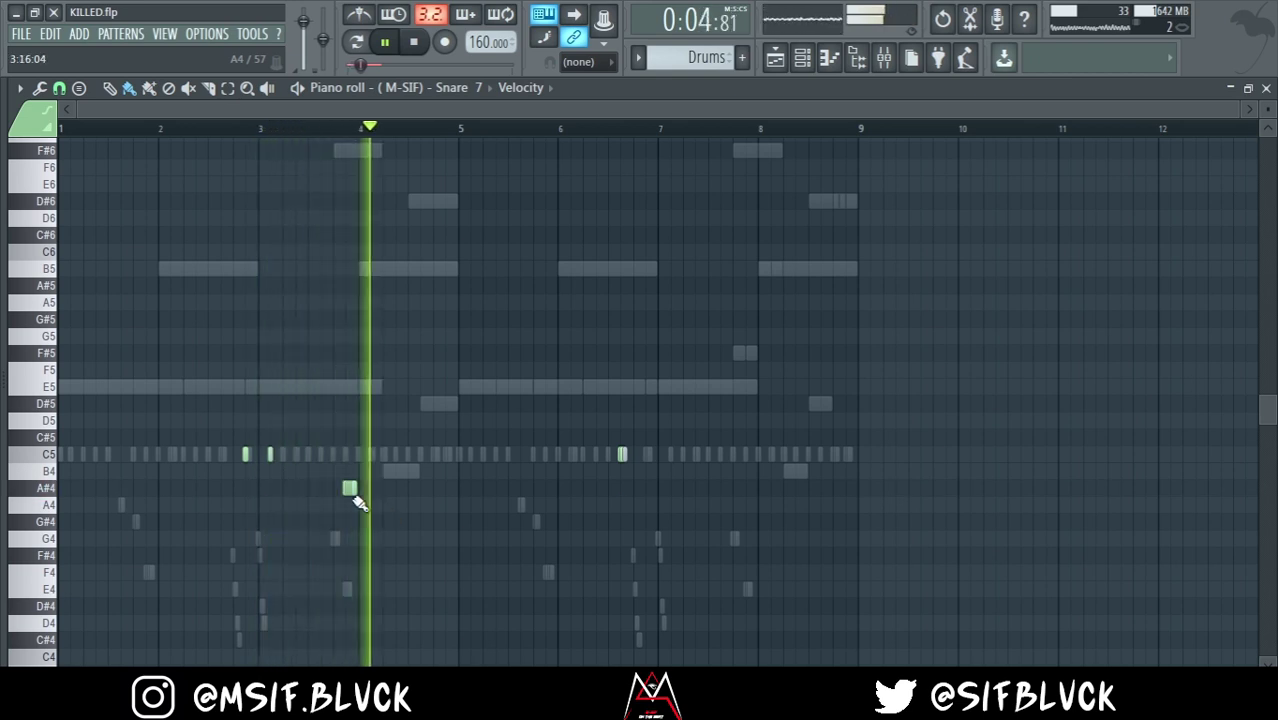
drag(356, 489, 350, 490)
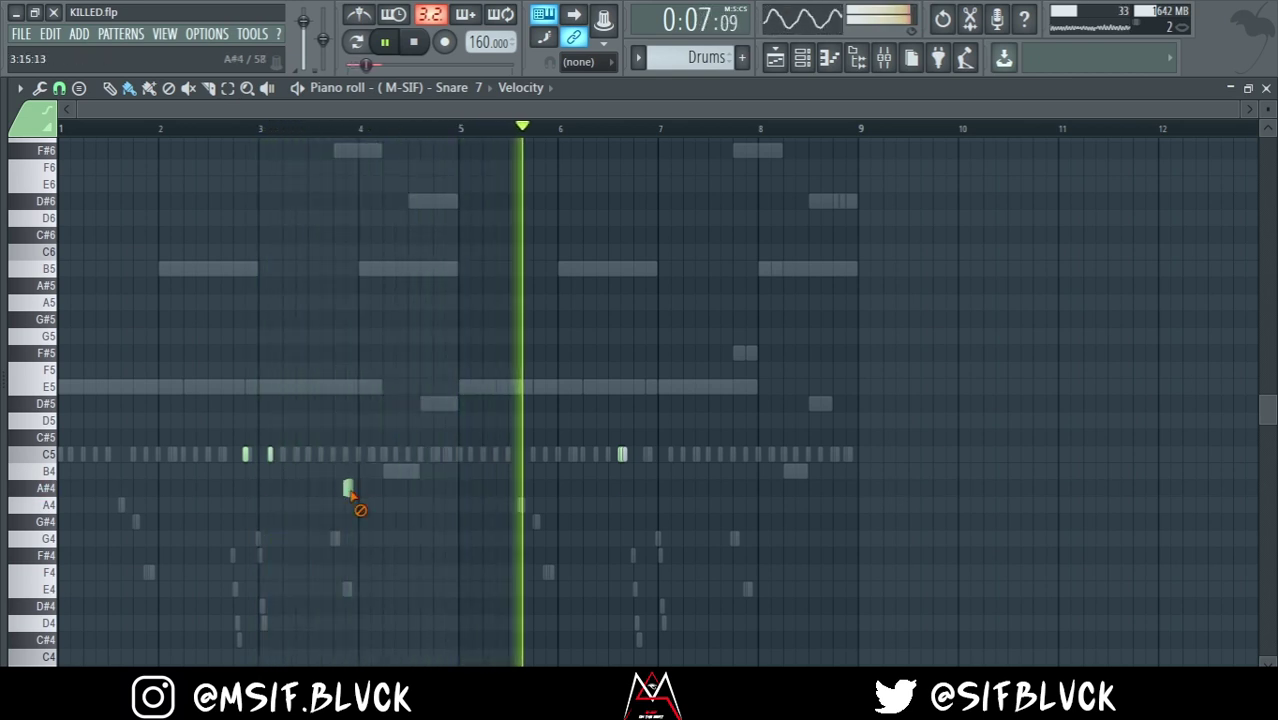
right_click(347, 489)
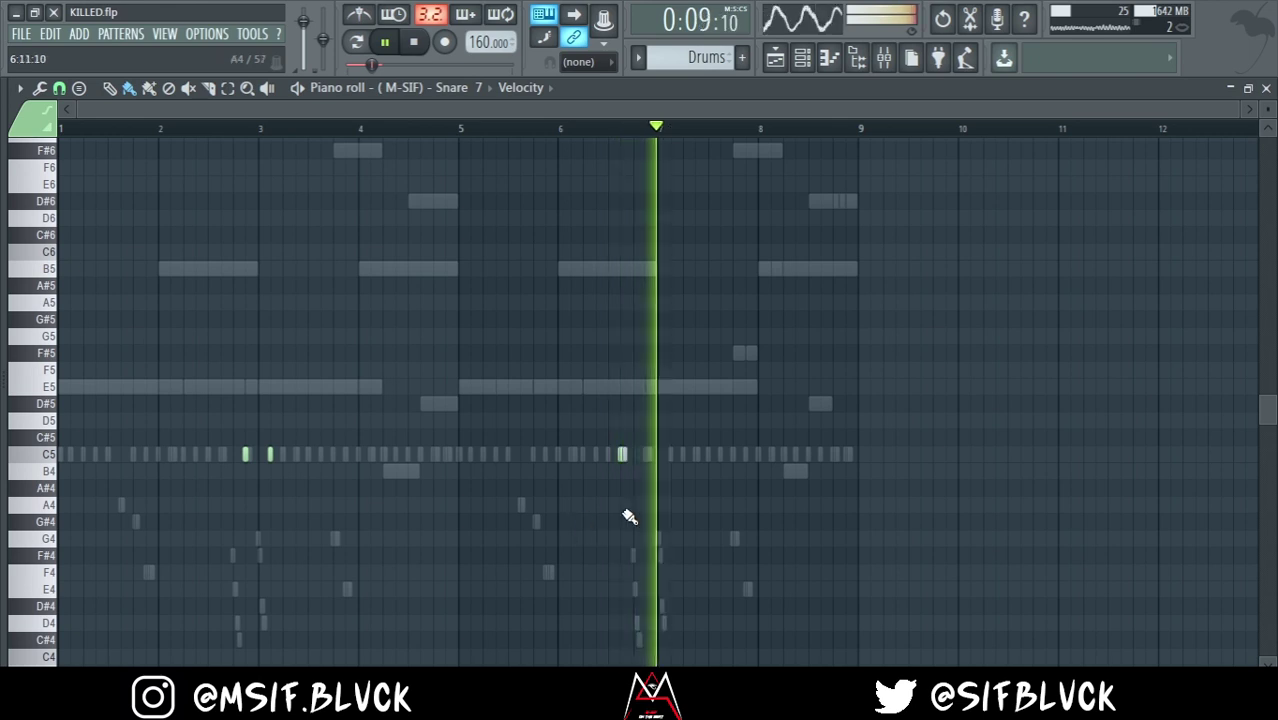
Add two C5 snare notes on the fourth beat of bar 6 and paint a three-note C5 roll in the first half of bar 3
scroll(630, 516, up, 5)
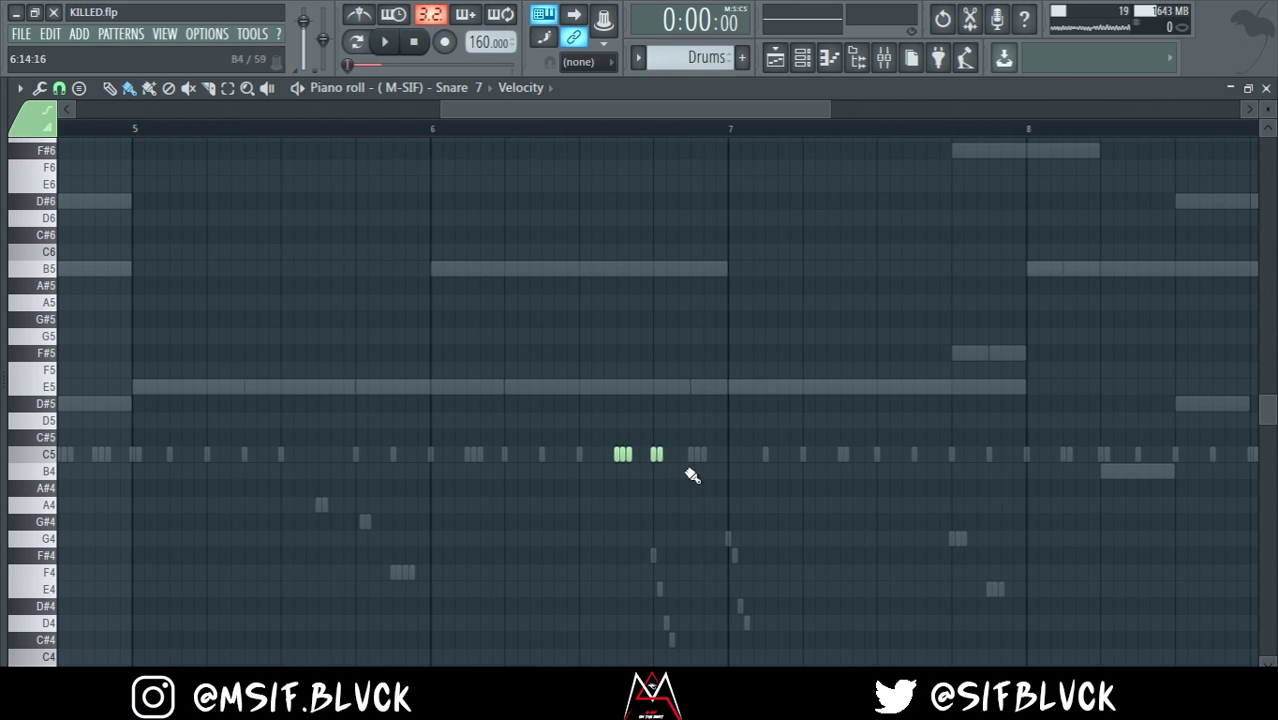
scroll(446, 143, up, 1)
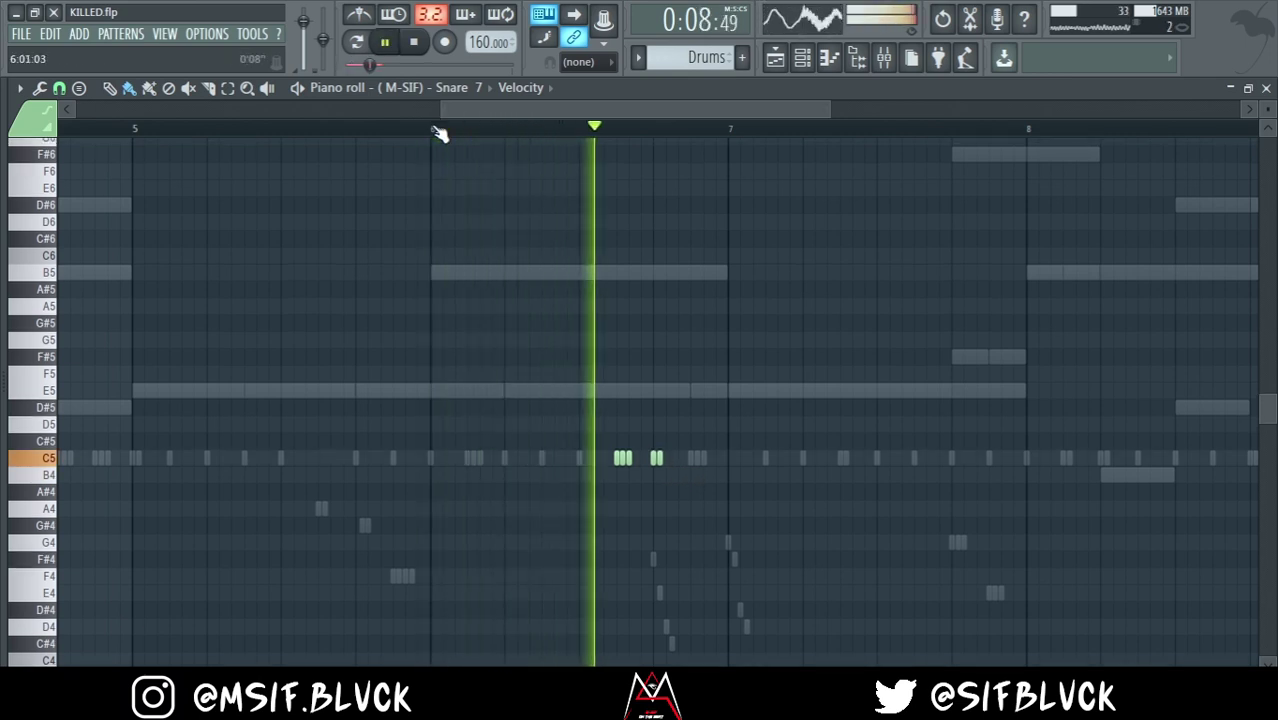
click(432, 127)
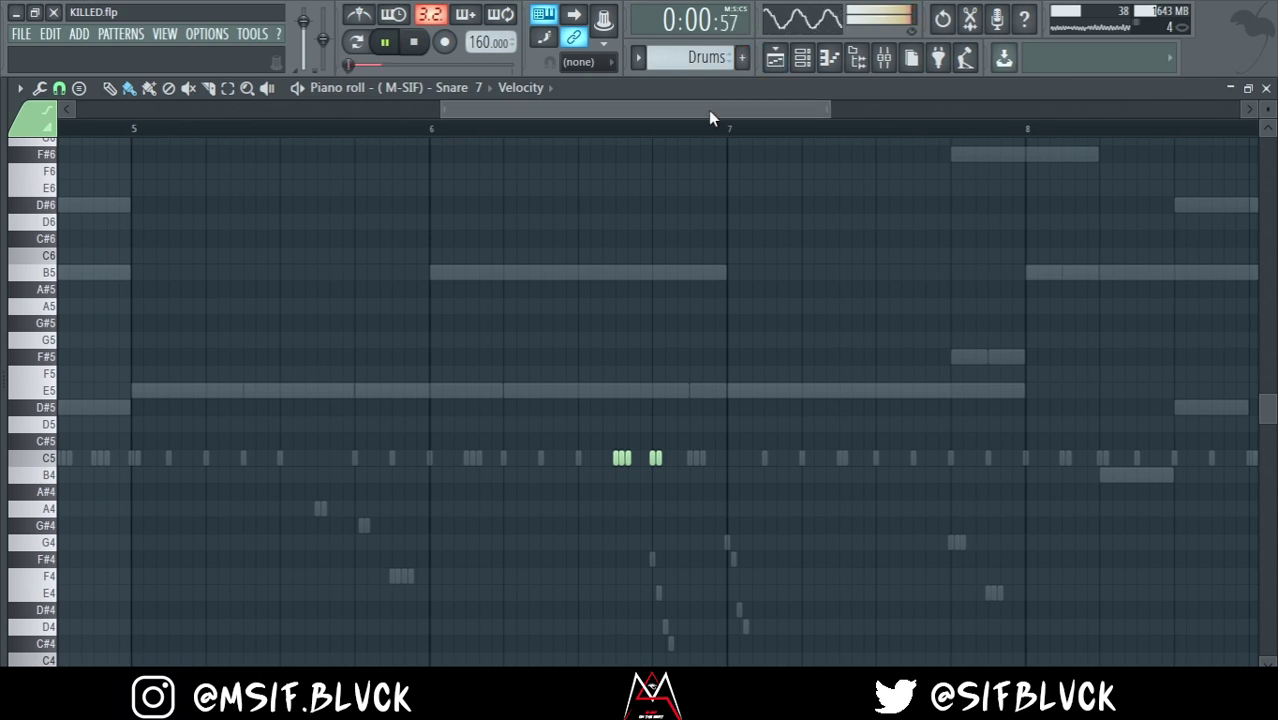
drag(708, 110, 422, 112)
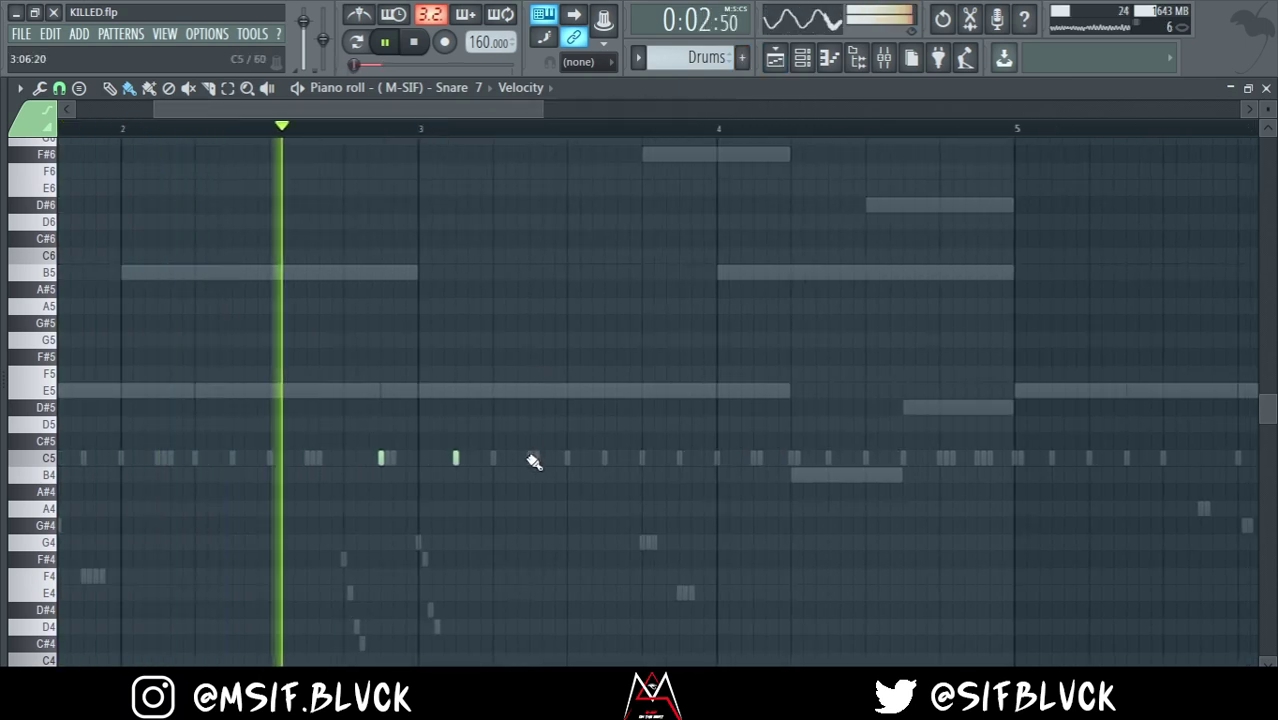
drag(517, 458, 532, 458)
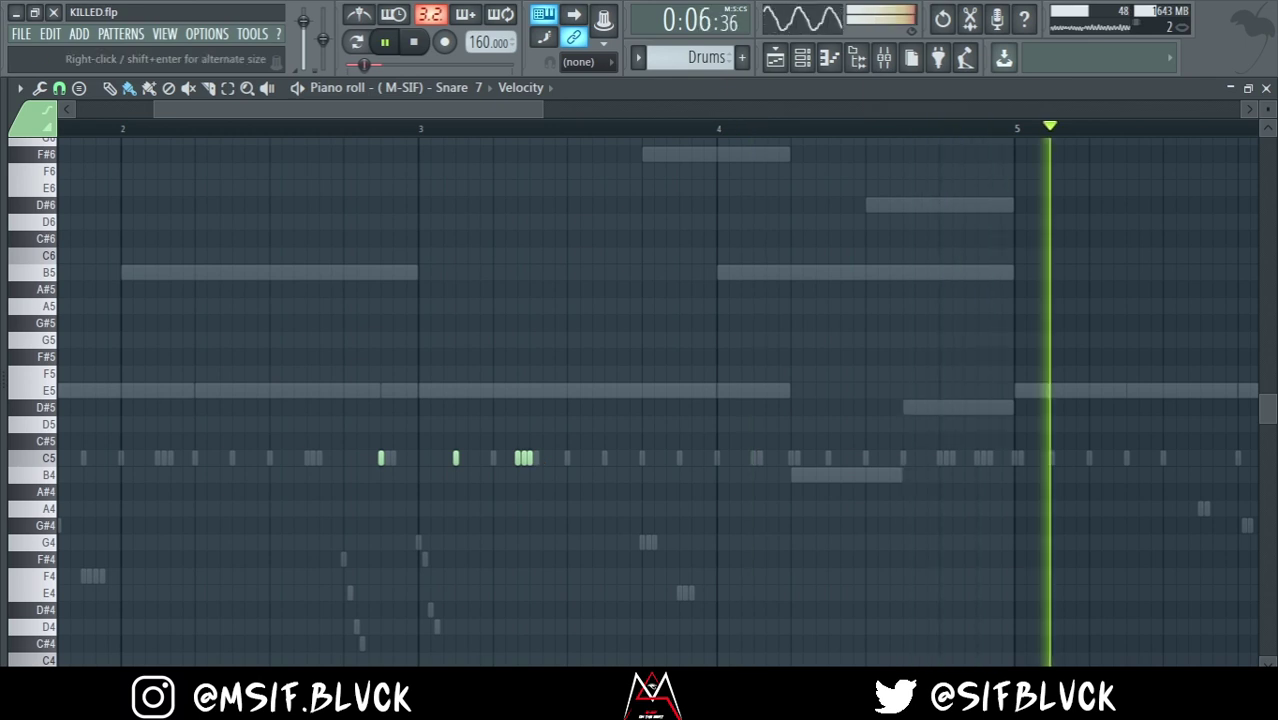
Lower the velocities of bar 3's three-note snare roll in descending order and add a quiet C5 snare at the start of bar 3
drag(540, 664, 536, 314)
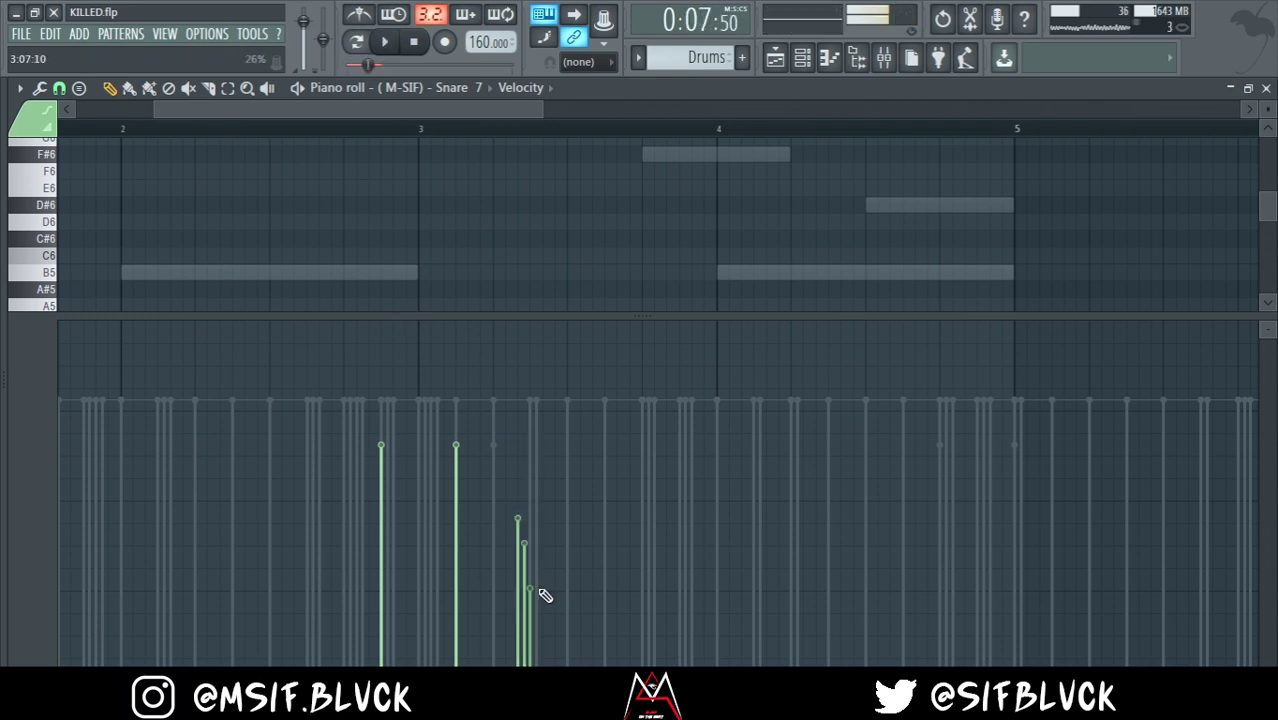
key(space)
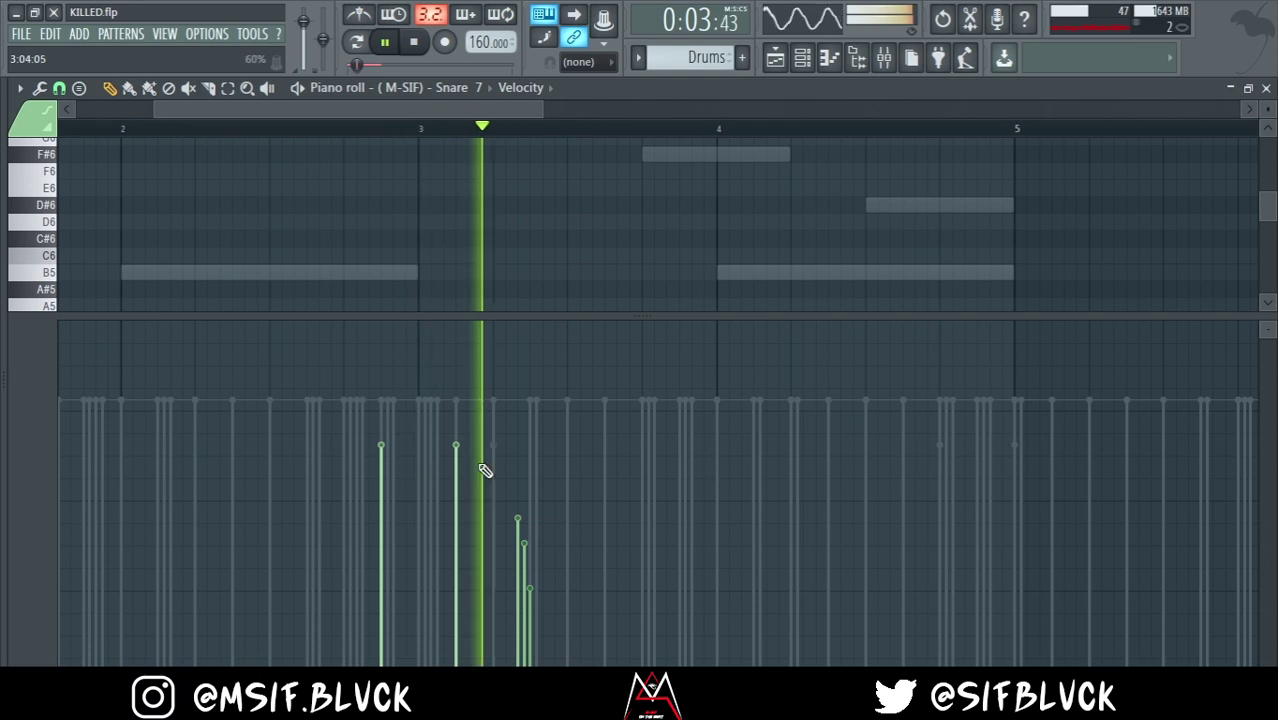
scroll(485, 471, up, 5)
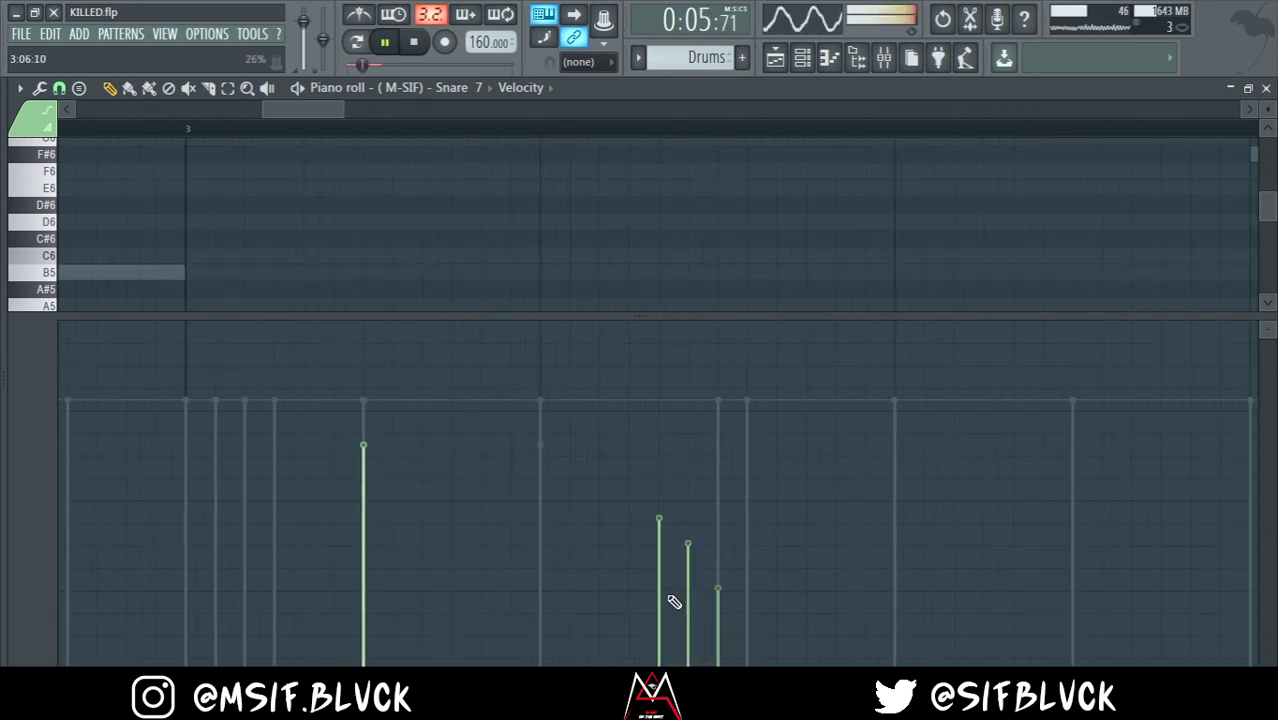
scroll(723, 666, down, 1)
key(space)
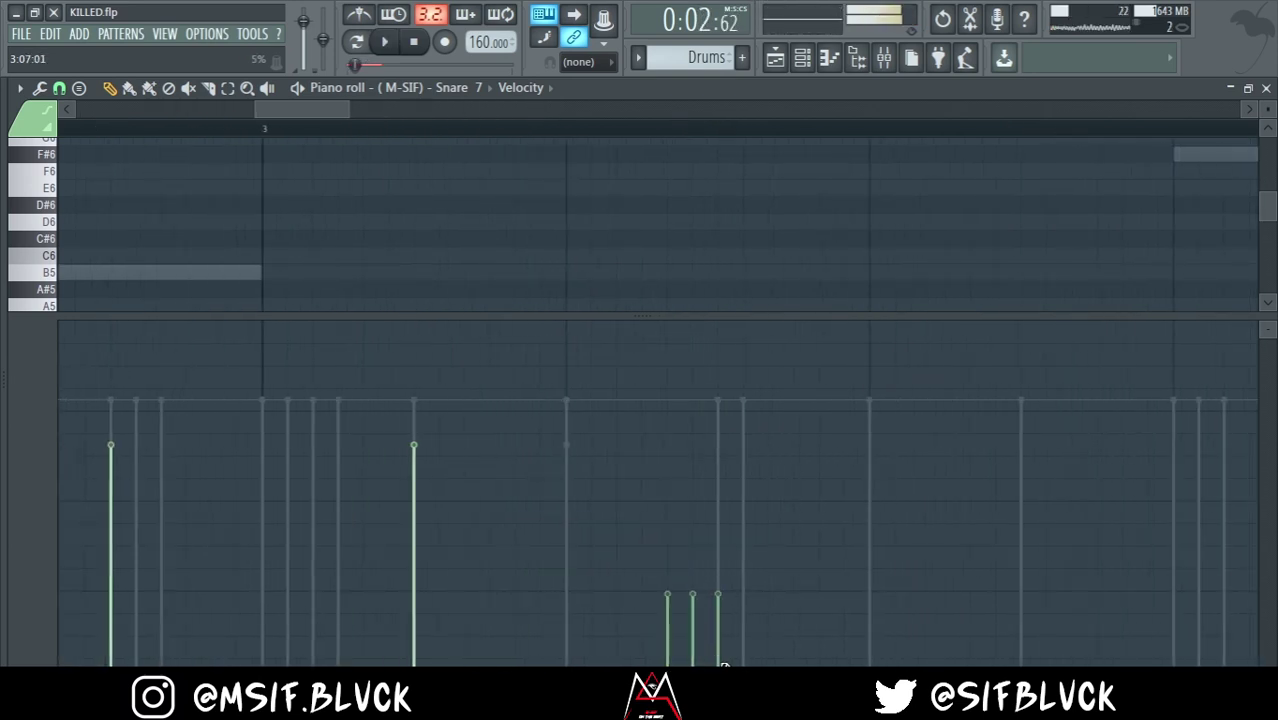
scroll(723, 666, down, 2)
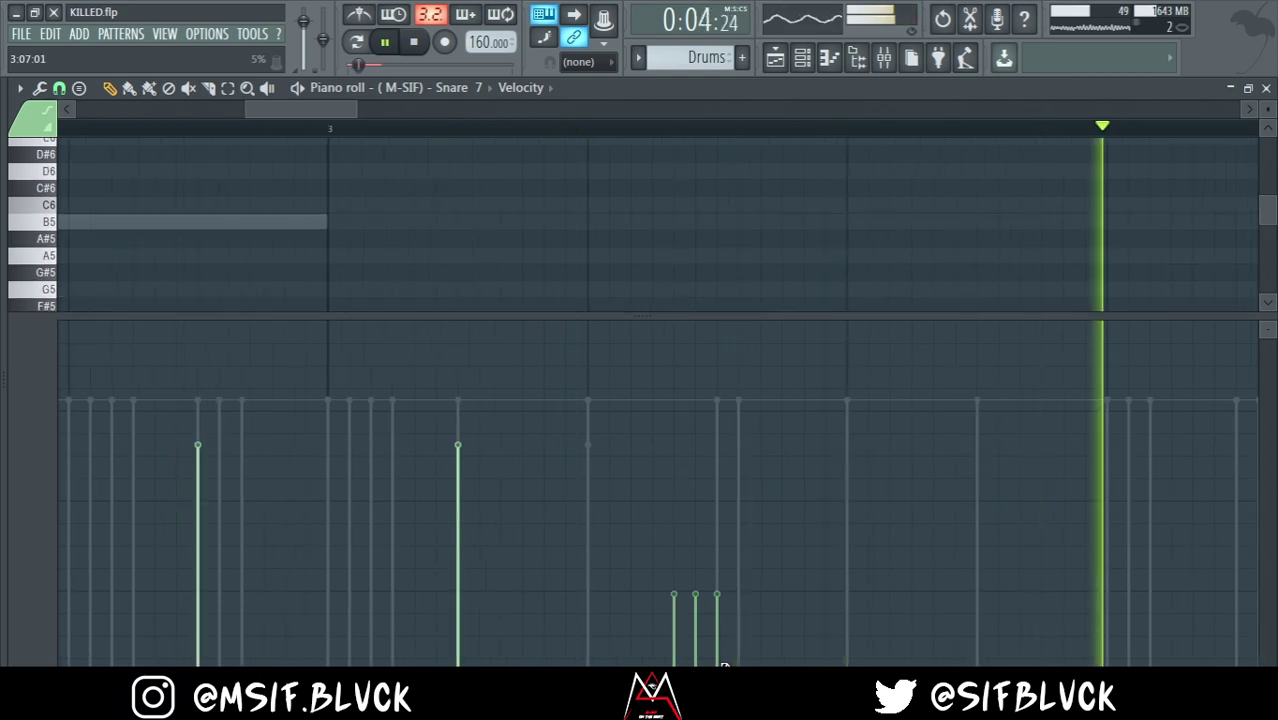
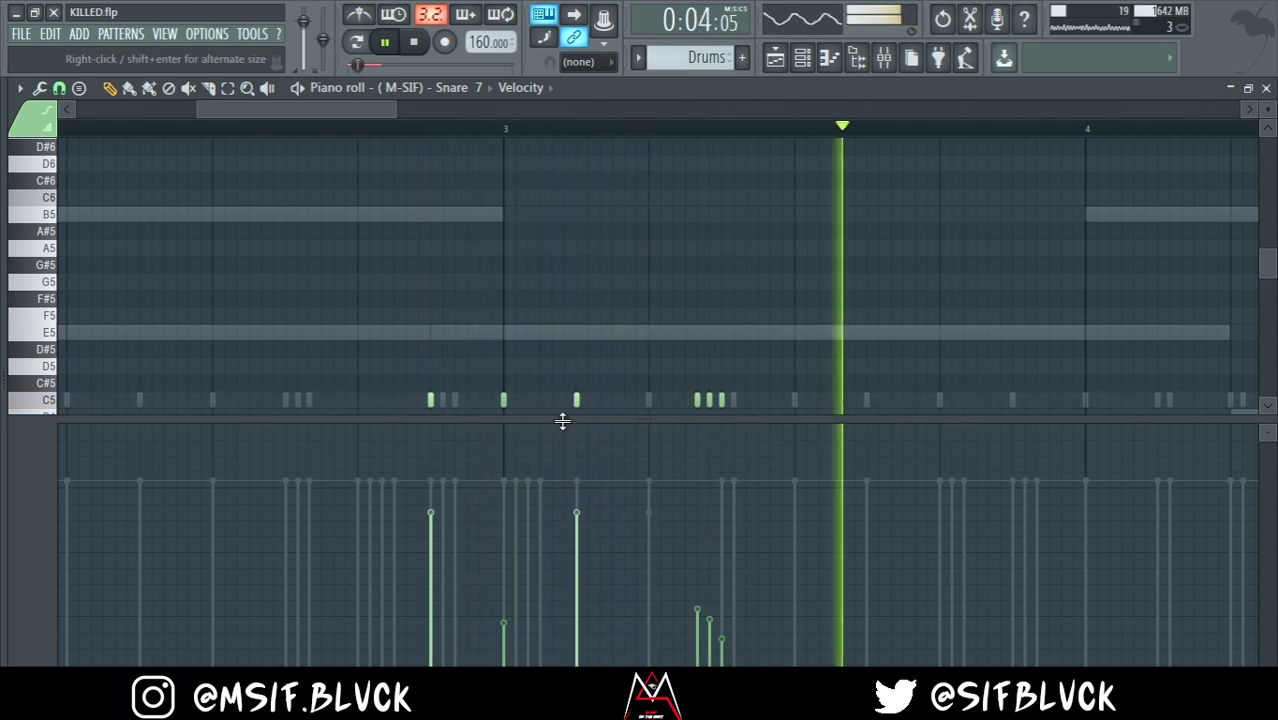
drag(562, 419, 562, 666)
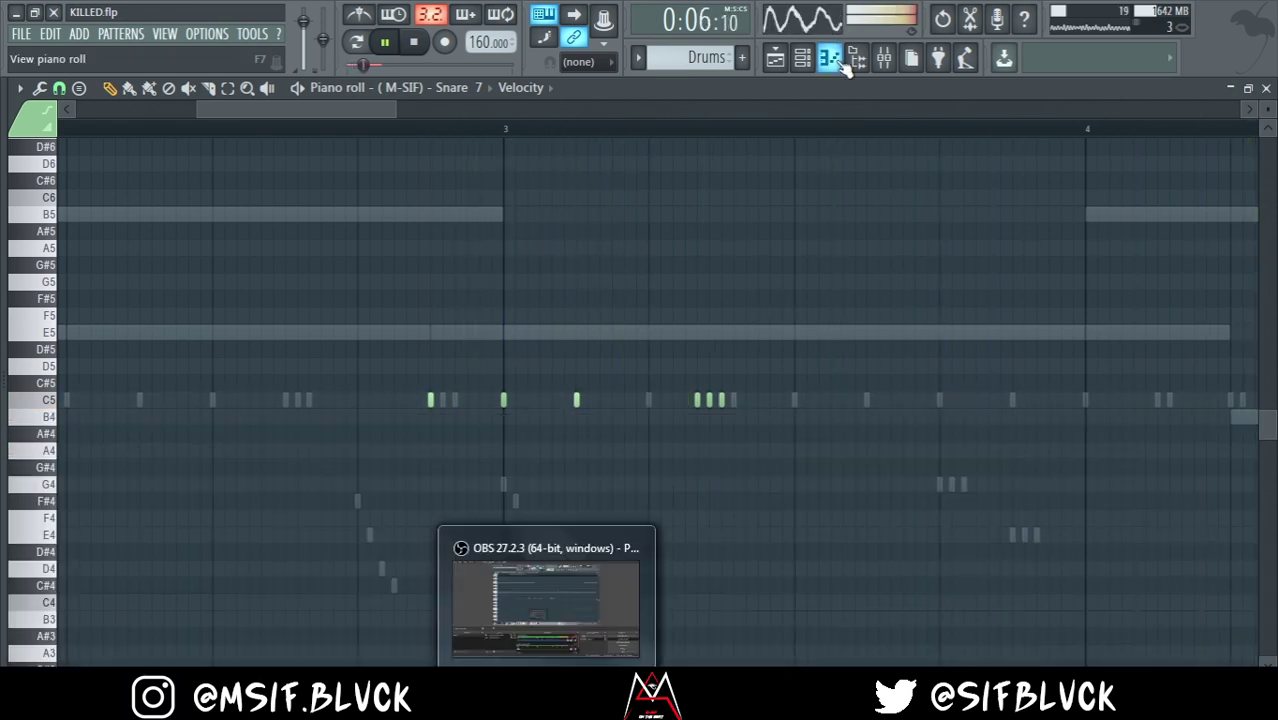
In O-HAT 3's piano roll, set the note panning to 3% left in bar 3 and to centre in bar 7
click(802, 57)
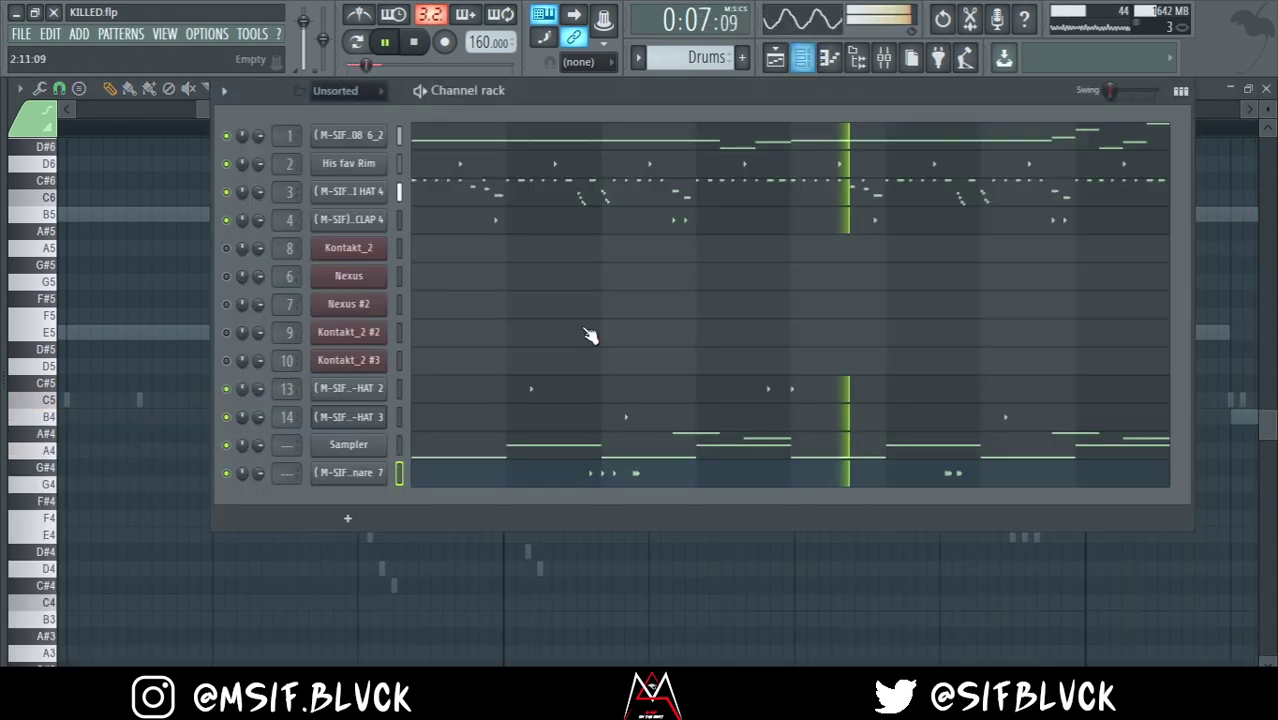
click(440, 424)
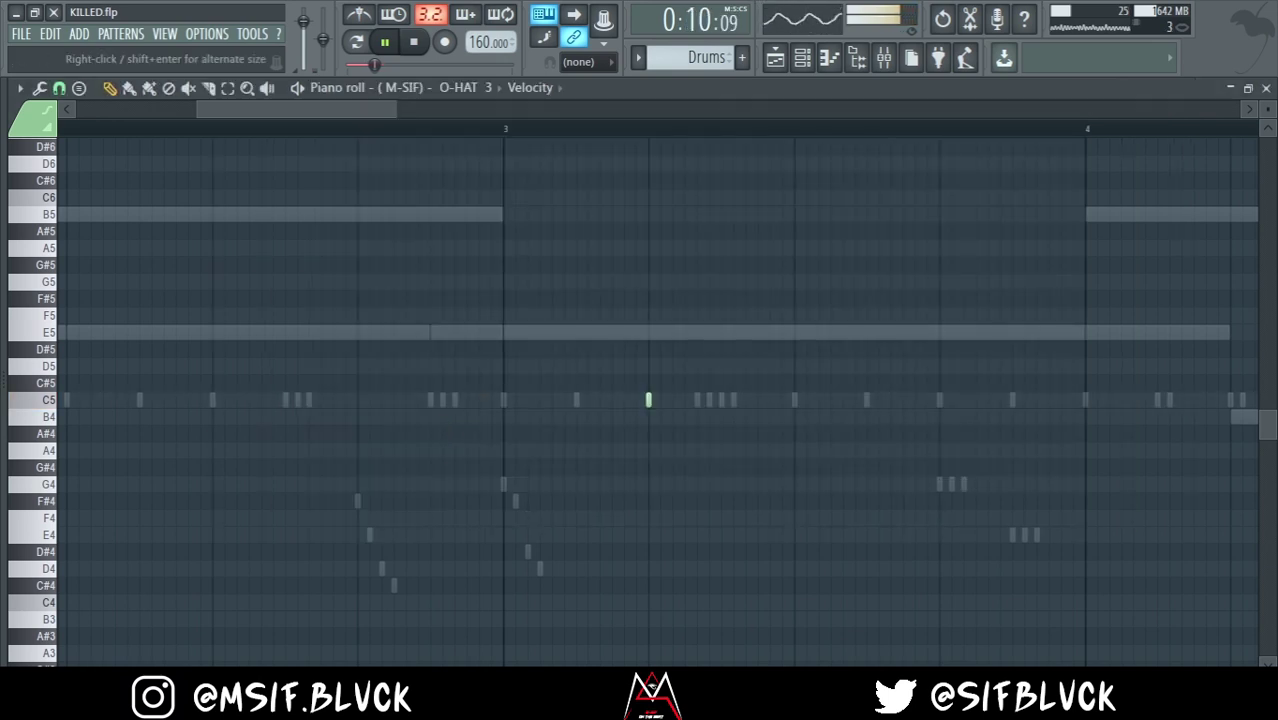
drag(483, 664, 483, 327)
click(60, 385)
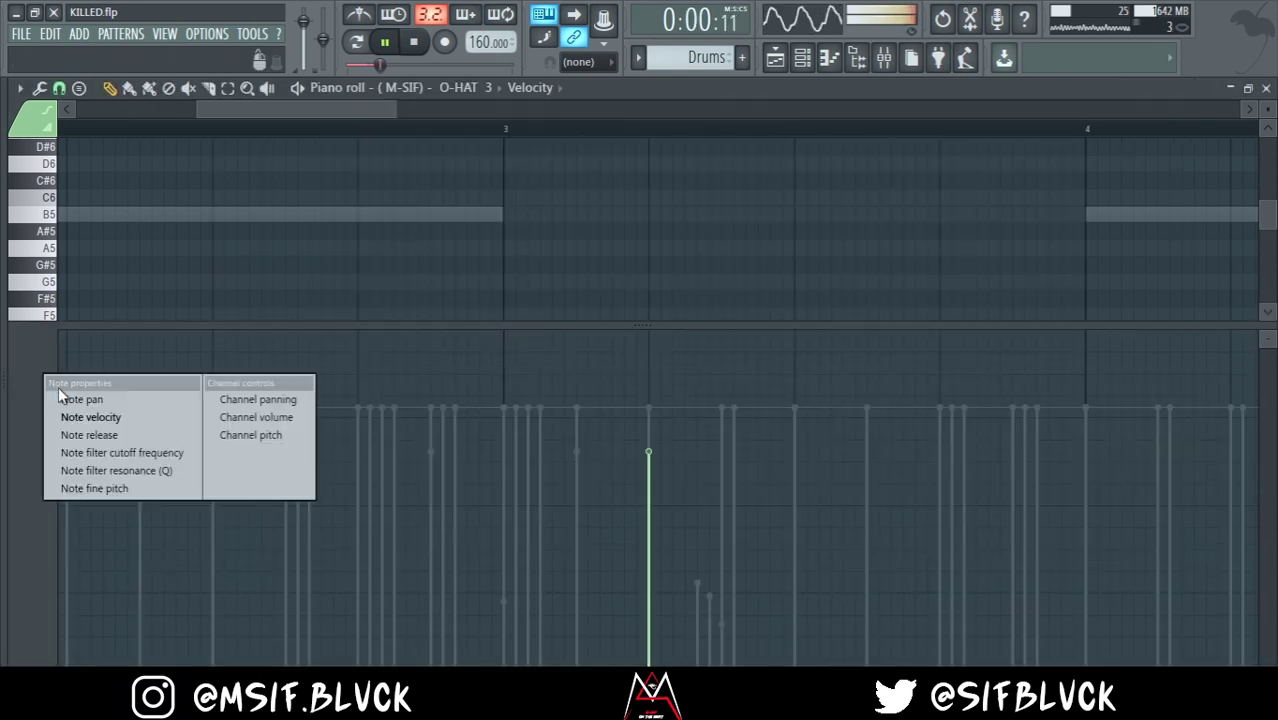
click(63, 395)
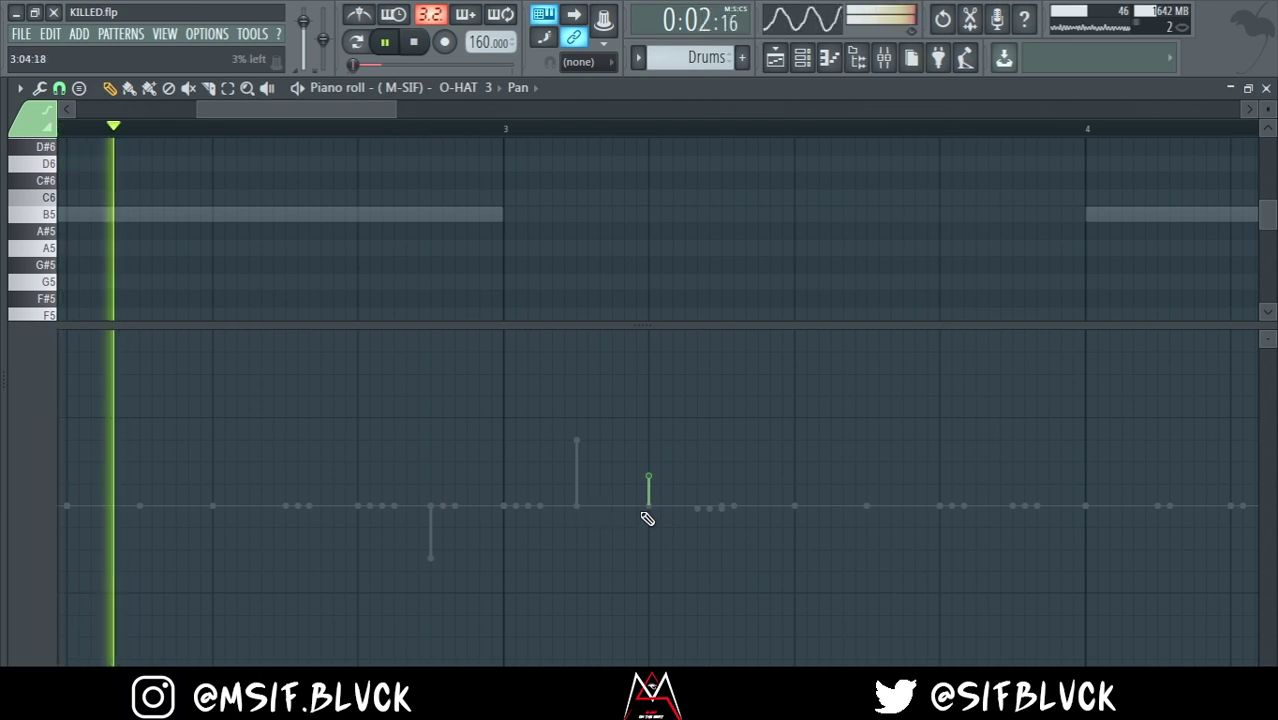
scroll(650, 518, down, 4)
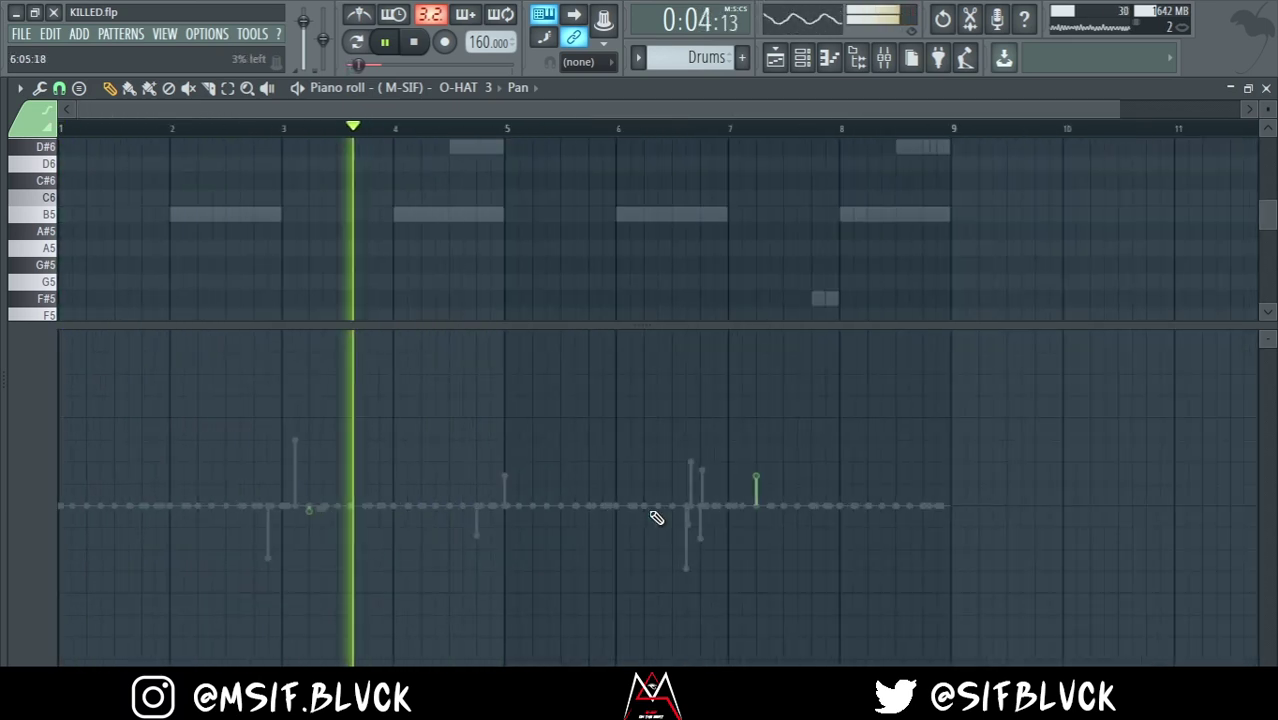
click(756, 507)
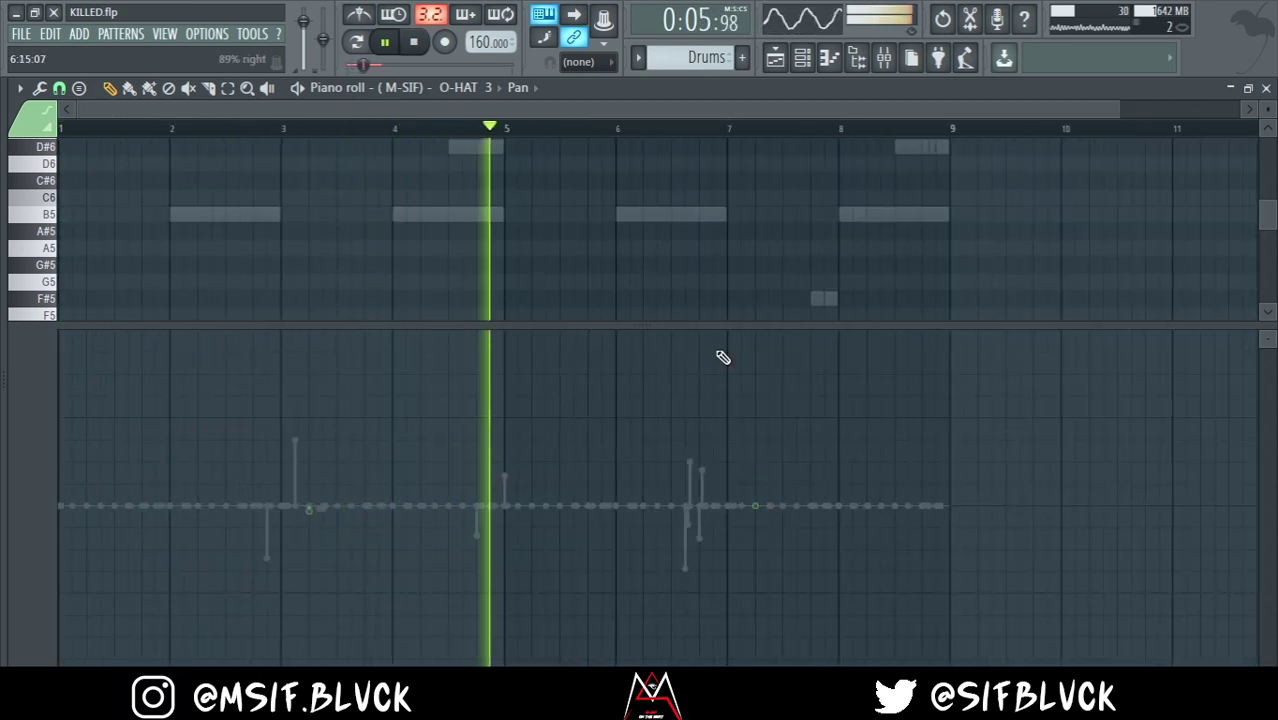
drag(719, 340, 720, 662)
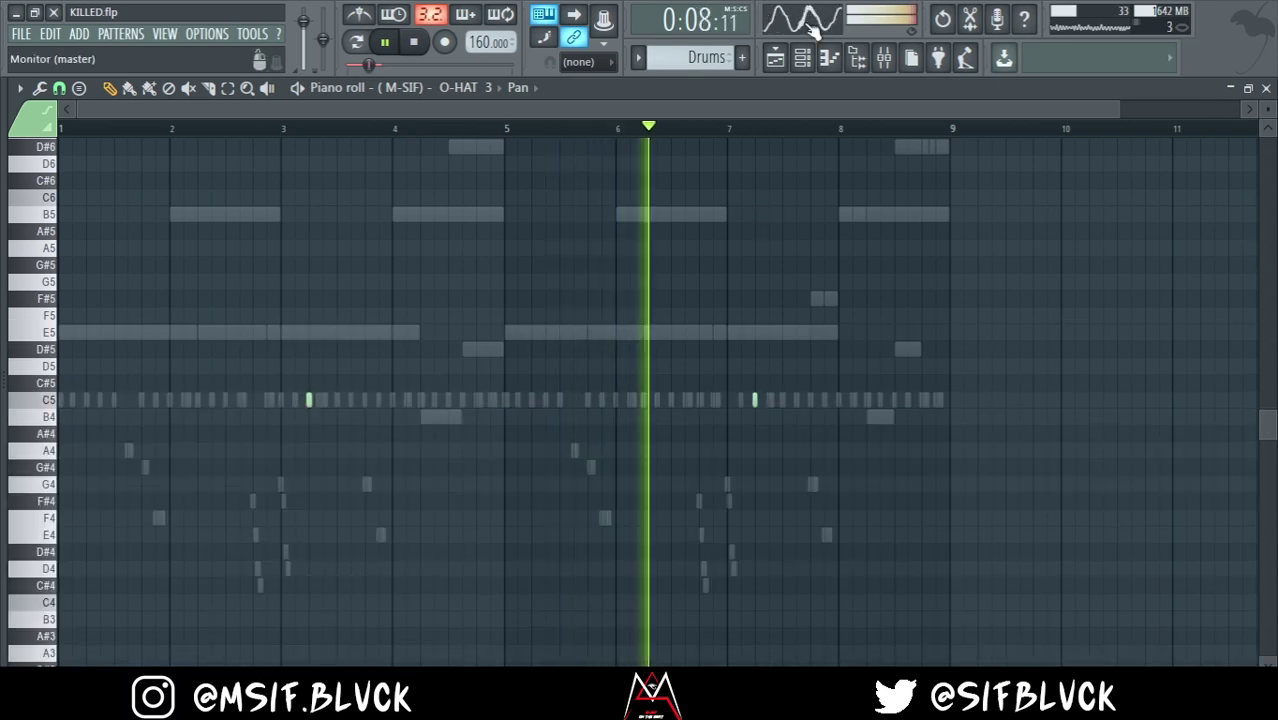
Check the notes of O-HAT 2 and the 808 in the piano roll while the pattern plays, and return to the channel rack
key(F6)
key(Up)
key(F6)
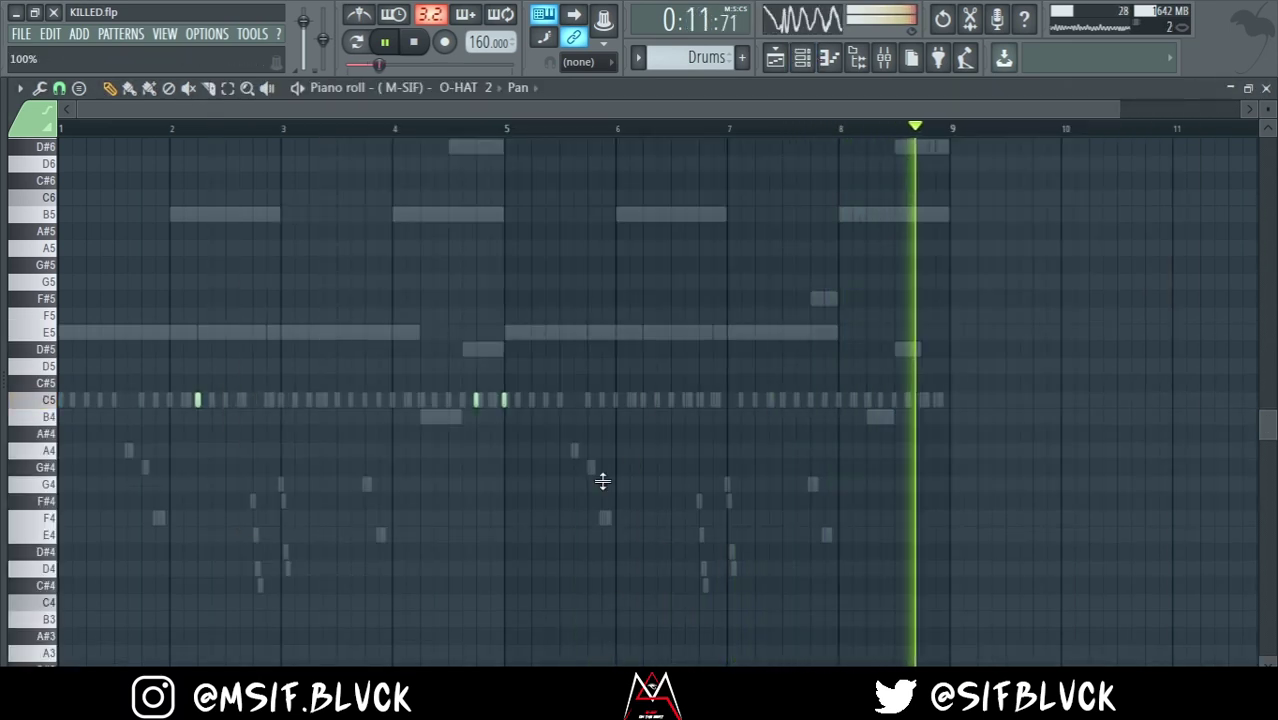
drag(602, 481, 613, 680)
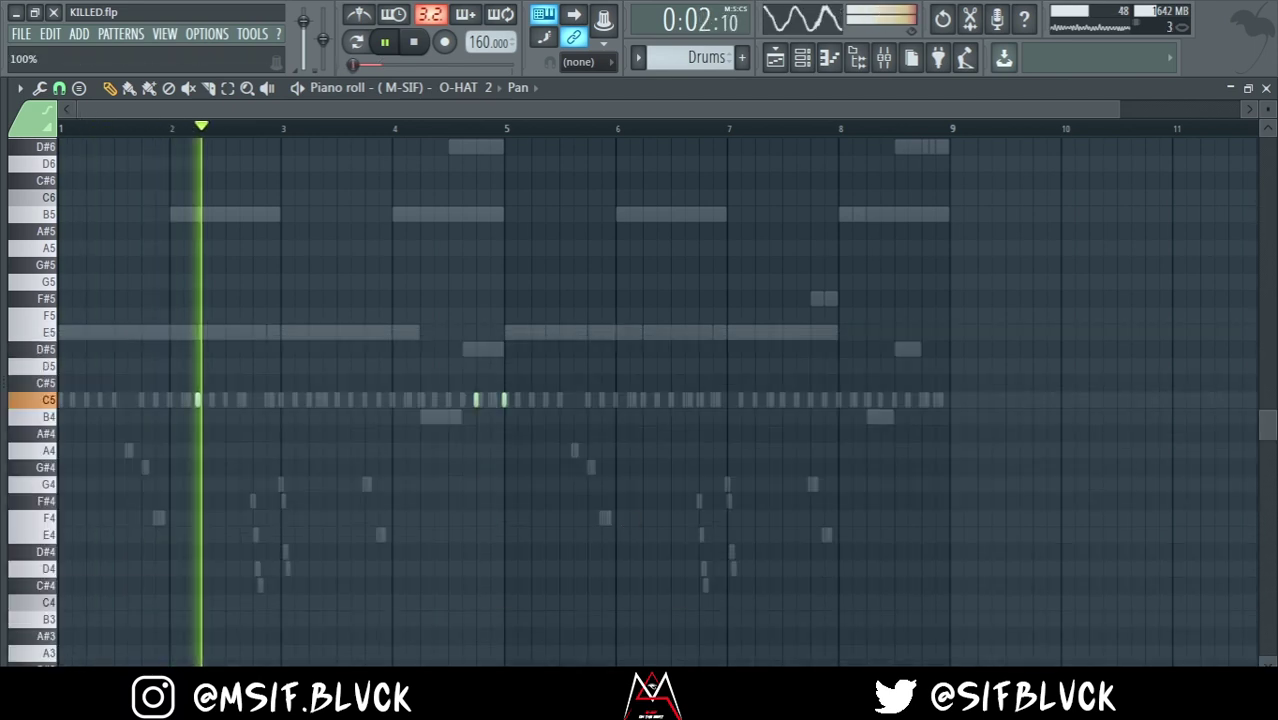
click(802, 57)
click(720, 147)
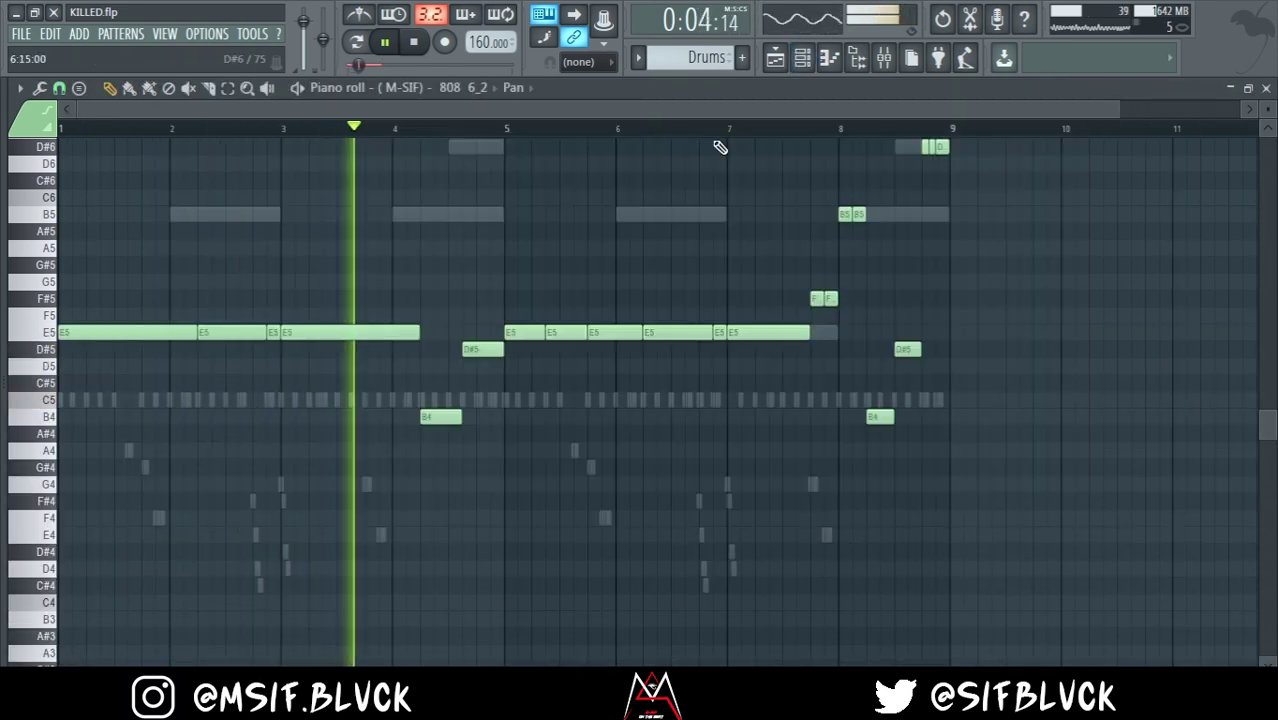
mouse_move(680, 664)
mouse_down()
mouse_move(681, 319)
mouse_move(681, 666)
mouse_up()
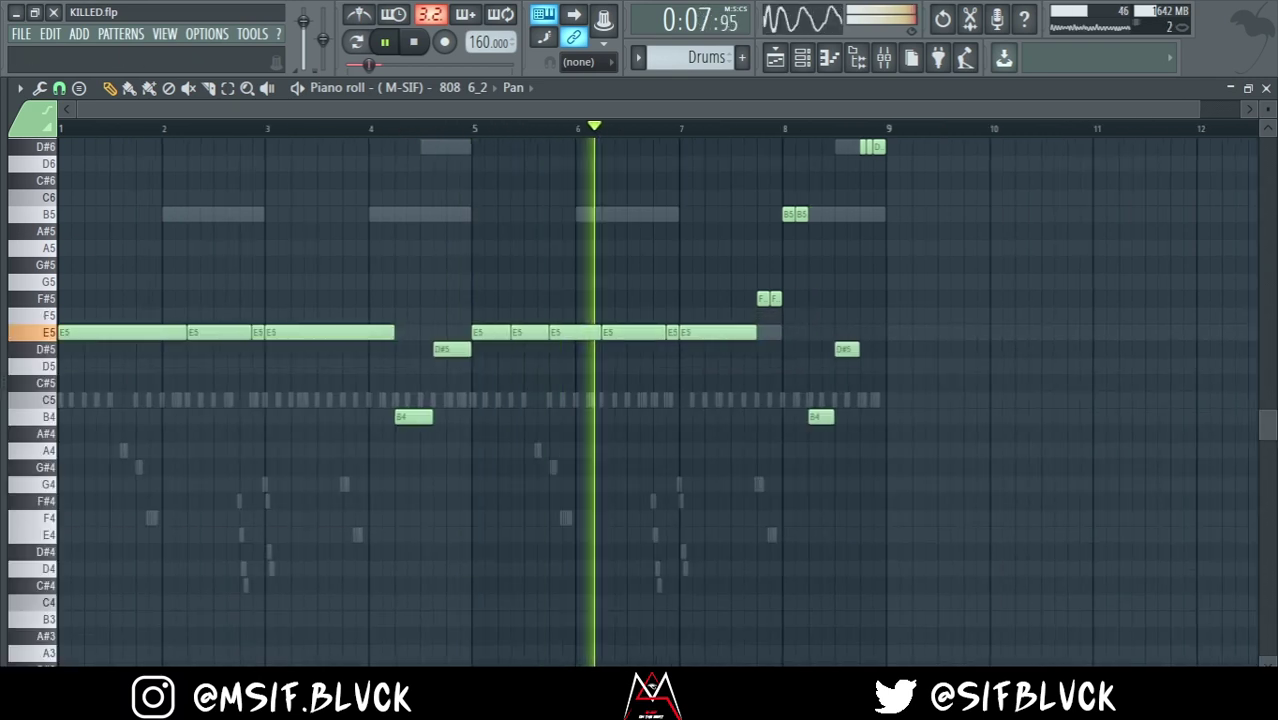
click(802, 57)
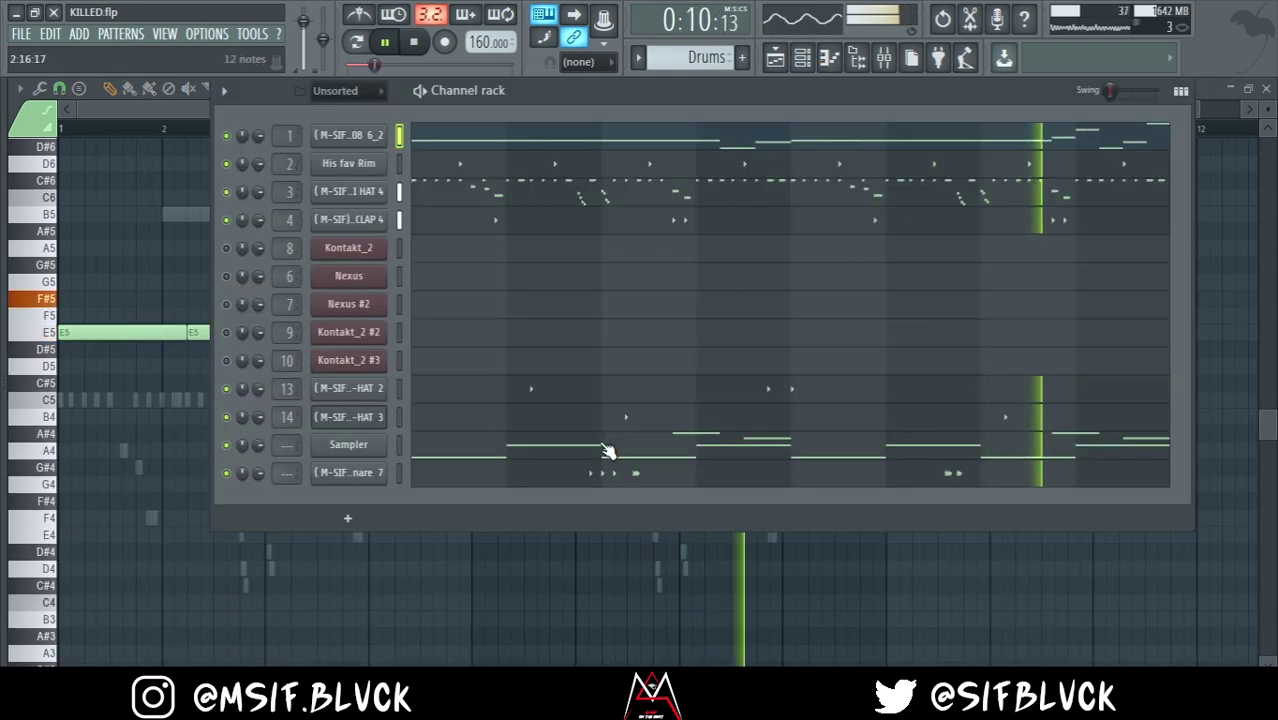
Route Snare 7 to mixer track 15 and lower its fader to about -5.6 dB
click(345, 472)
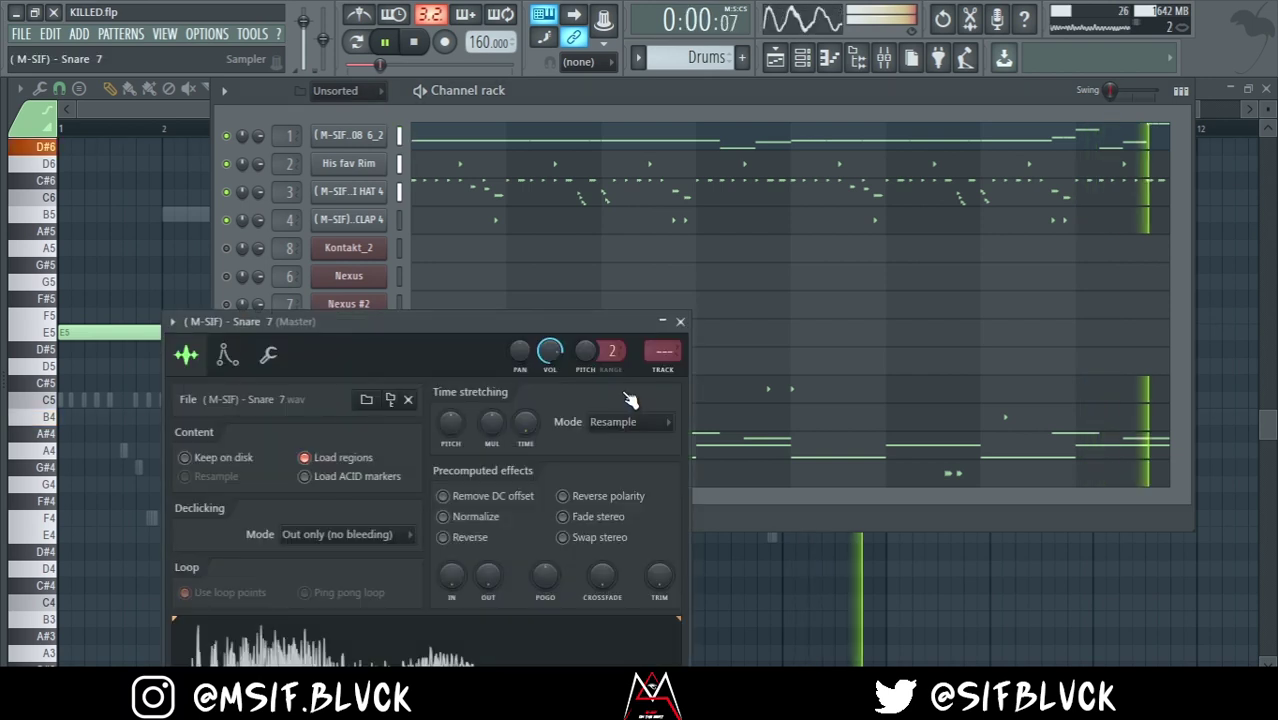
click(663, 352)
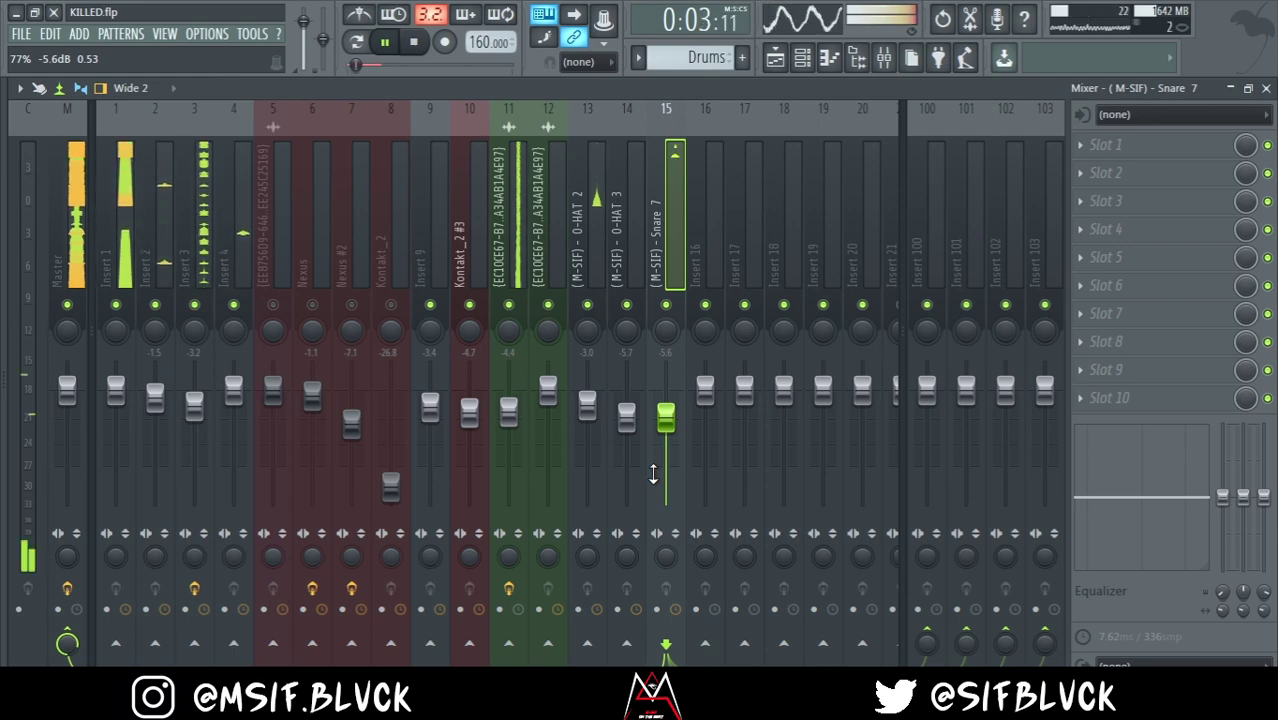
In the playlist, add another eight-bar Drums clip at bar 25 on Track 7
click(779, 62)
click(653, 311)
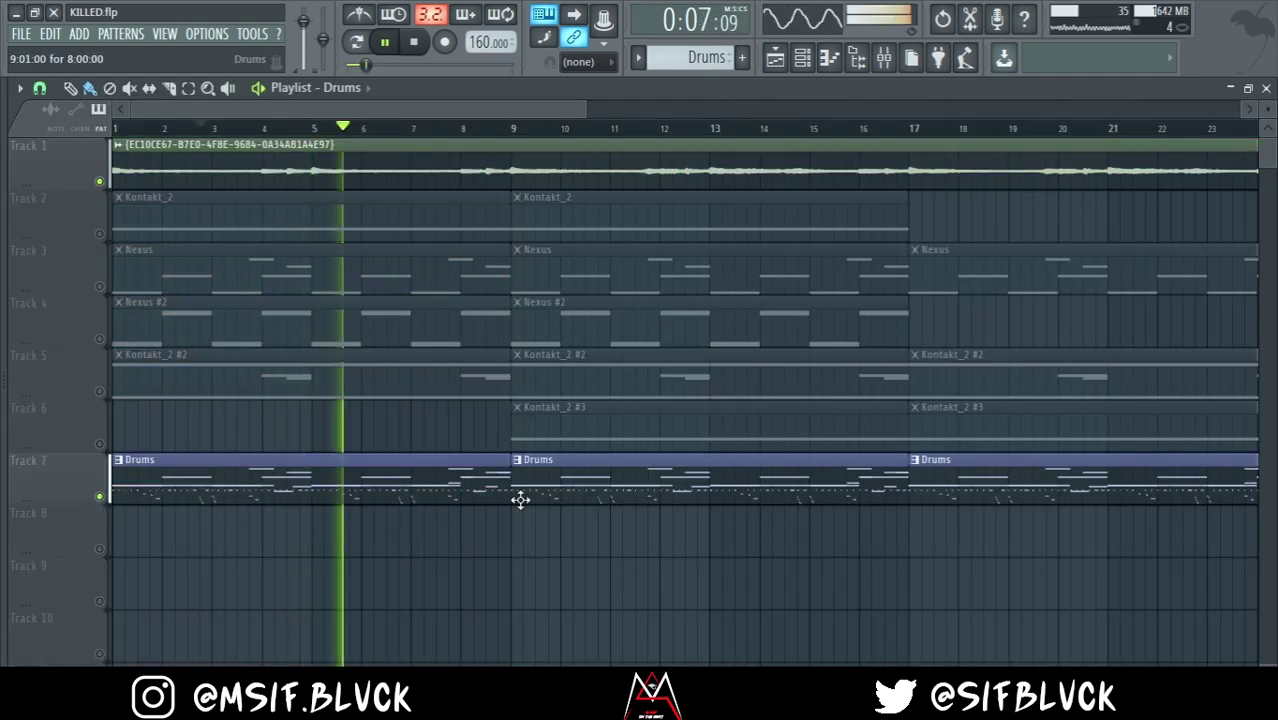
drag(587, 108, 740, 128)
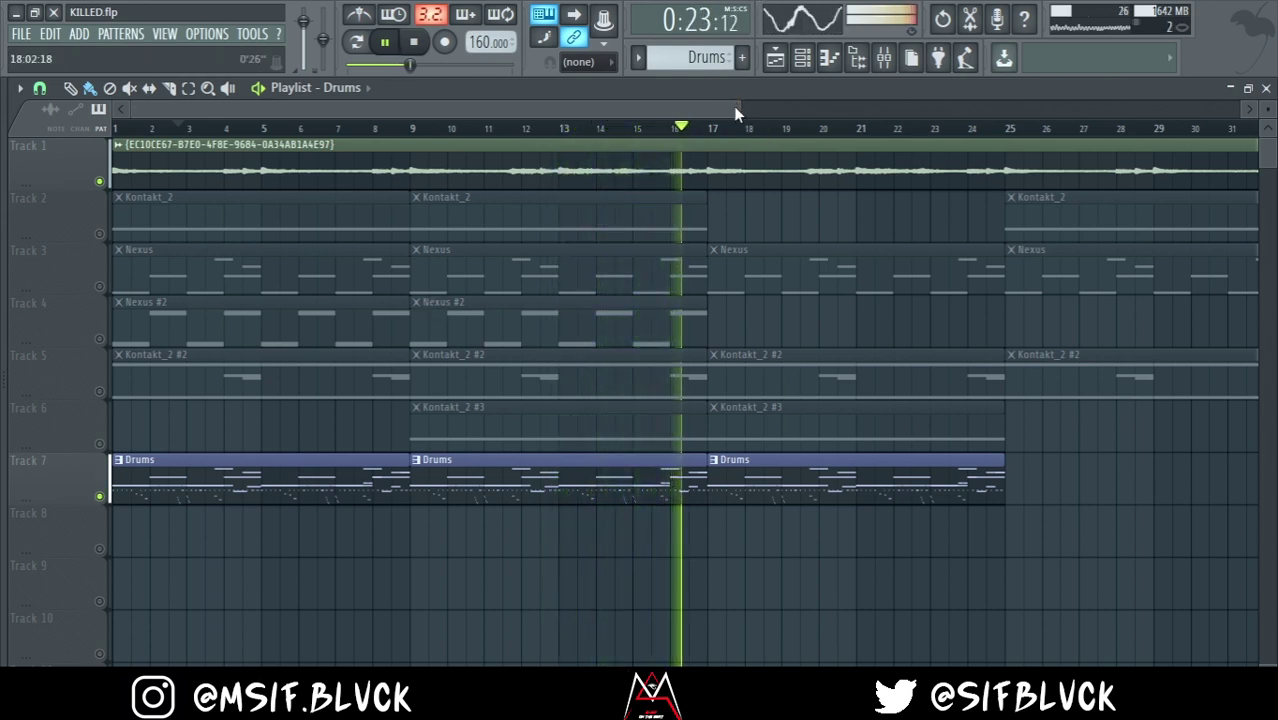
drag(738, 109, 915, 109)
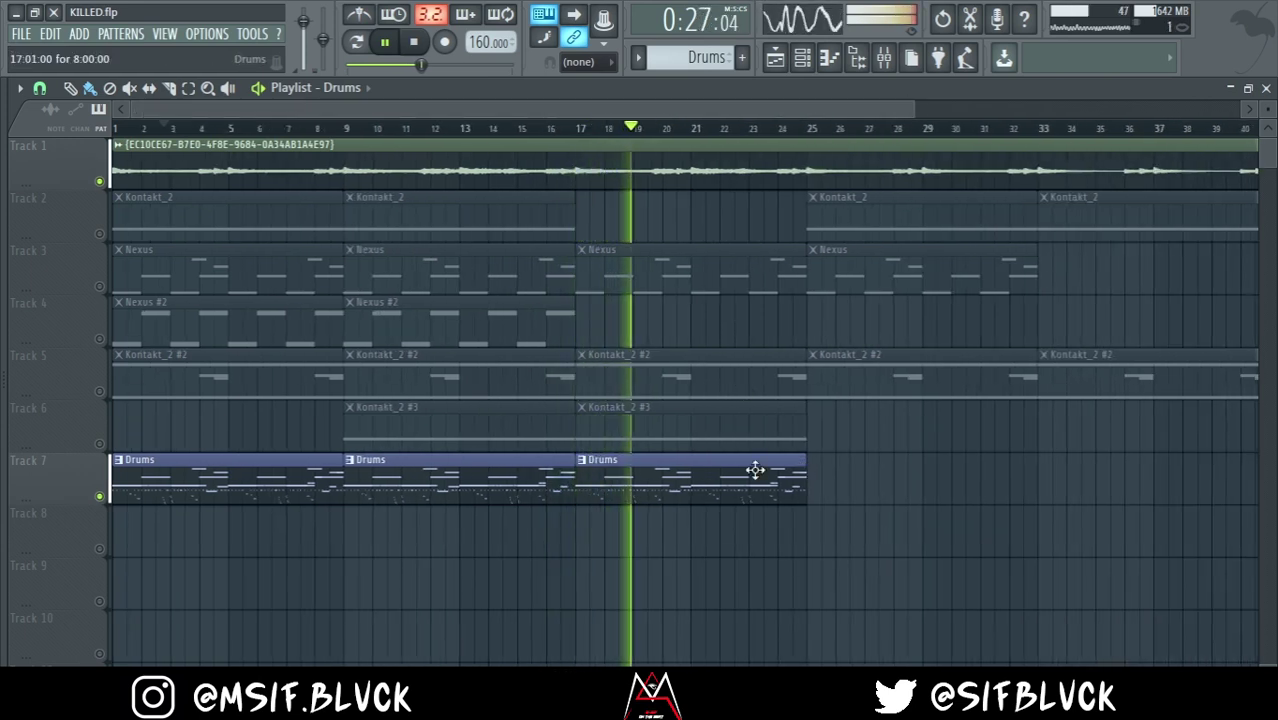
click(826, 488)
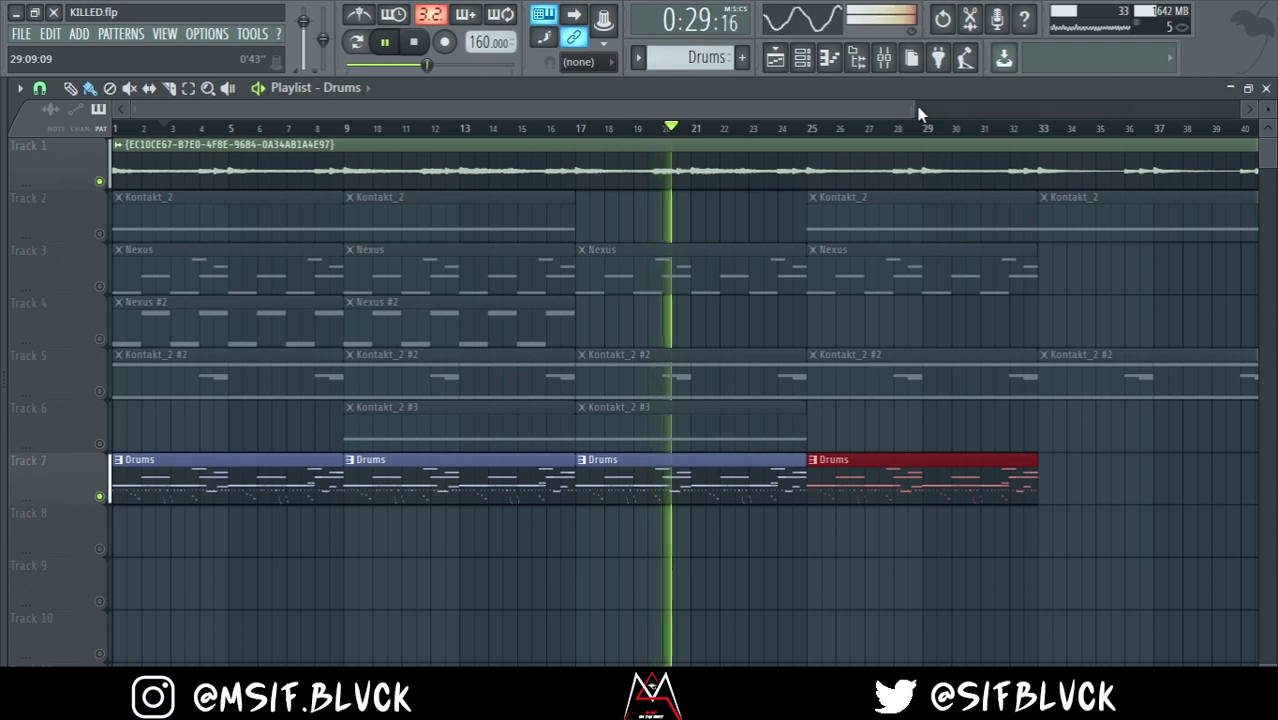
drag(915, 109, 1124, 109)
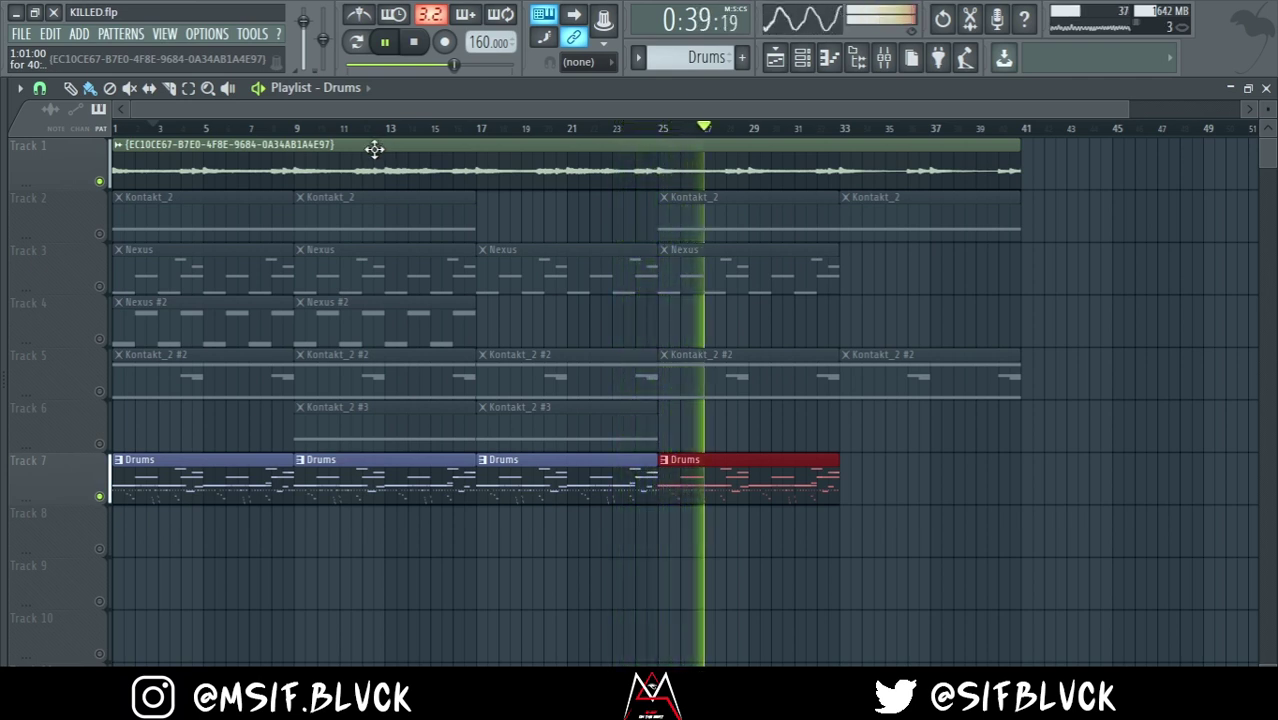
Stop playback, slice the Track 1 audio at bar 9, shift the remainder to bar 17 and repeat the eight-bar piece at bar 9
key(space)
drag(374, 149, 457, 170)
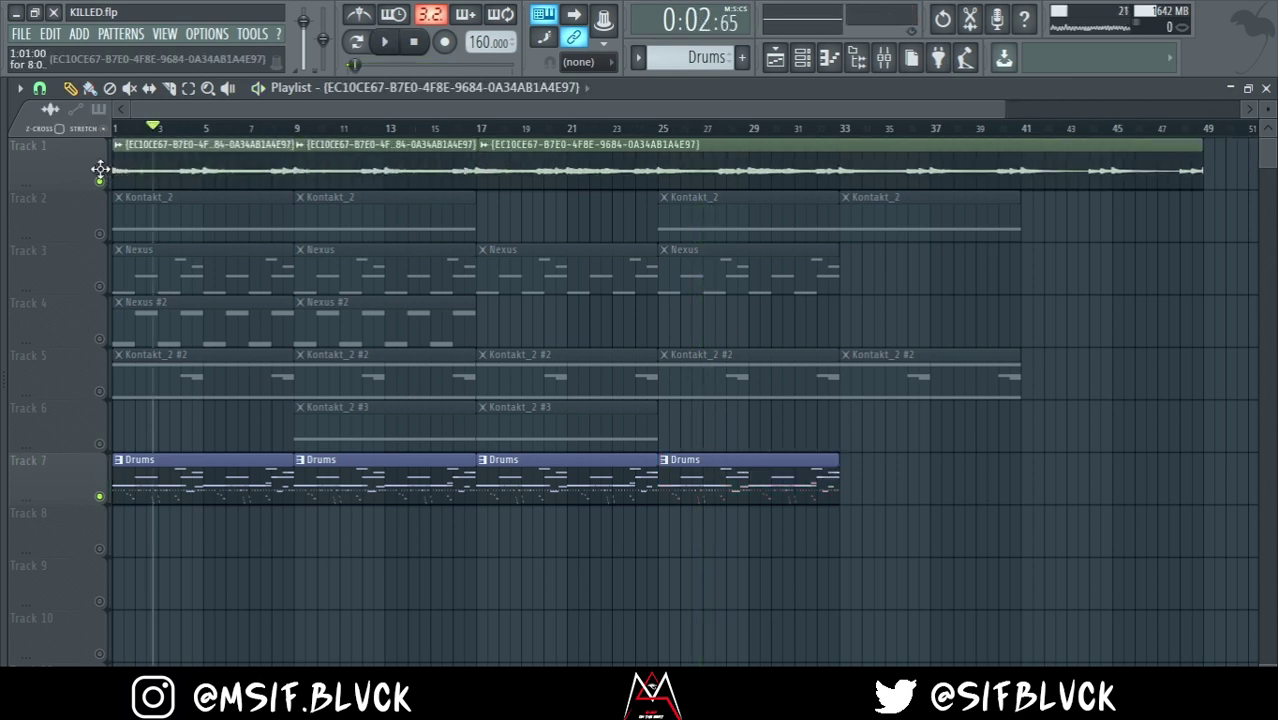
Delete the muted Kontakt and Nexus clips from Tracks 2 to 6 and remove the stray audio clip on Track 6
mouse_move(188, 370)
mouse_down()
mouse_move(229, 252)
mouse_move(260, 233)
mouse_move(351, 233)
mouse_move(360, 360)
mouse_move(377, 404)
mouse_move(719, 257)
mouse_move(774, 214)
mouse_move(869, 221)
mouse_move(836, 361)
mouse_move(771, 391)
mouse_move(640, 412)
mouse_move(774, 410)
mouse_move(874, 389)
mouse_up()
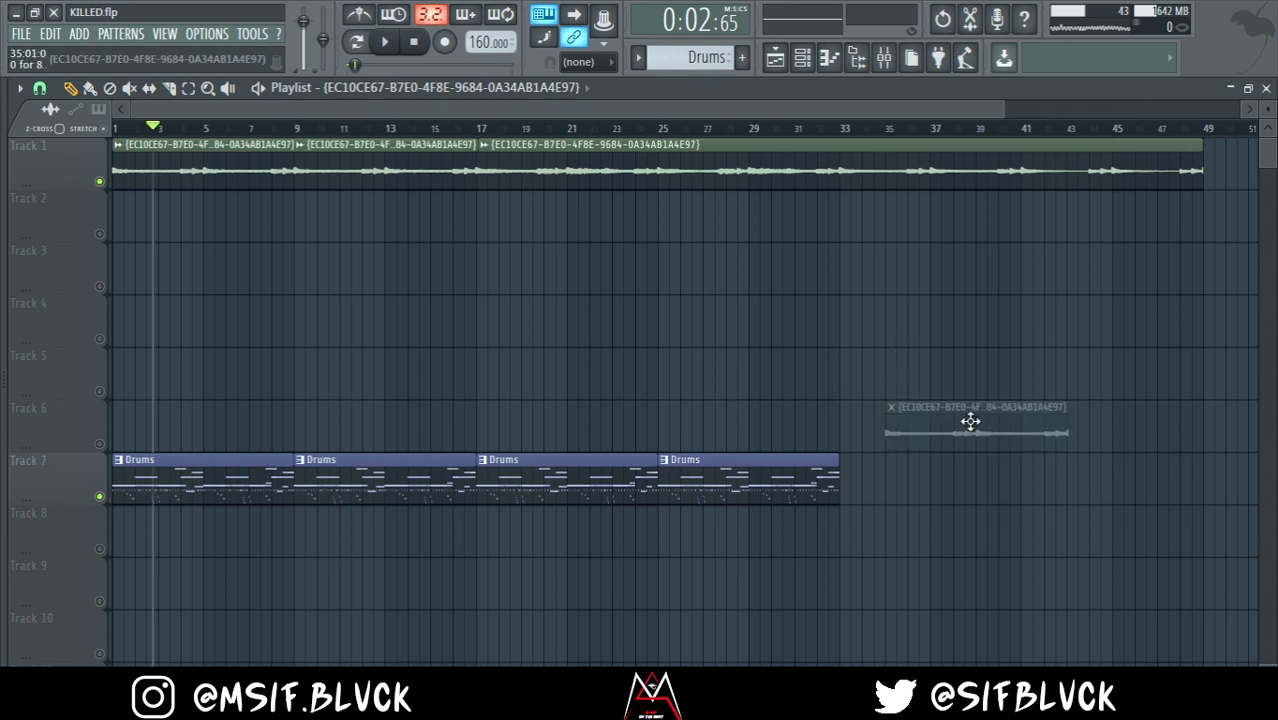
right_click(970, 421)
Move the four Drums clips from Track 7 up to Track 2 and unmute all playlist tracks
drag(748, 488, 210, 497)
key(shift+Up)
key(shift+Up)
key(shift+Up)
key(shift+Up)
key(shift+Up)
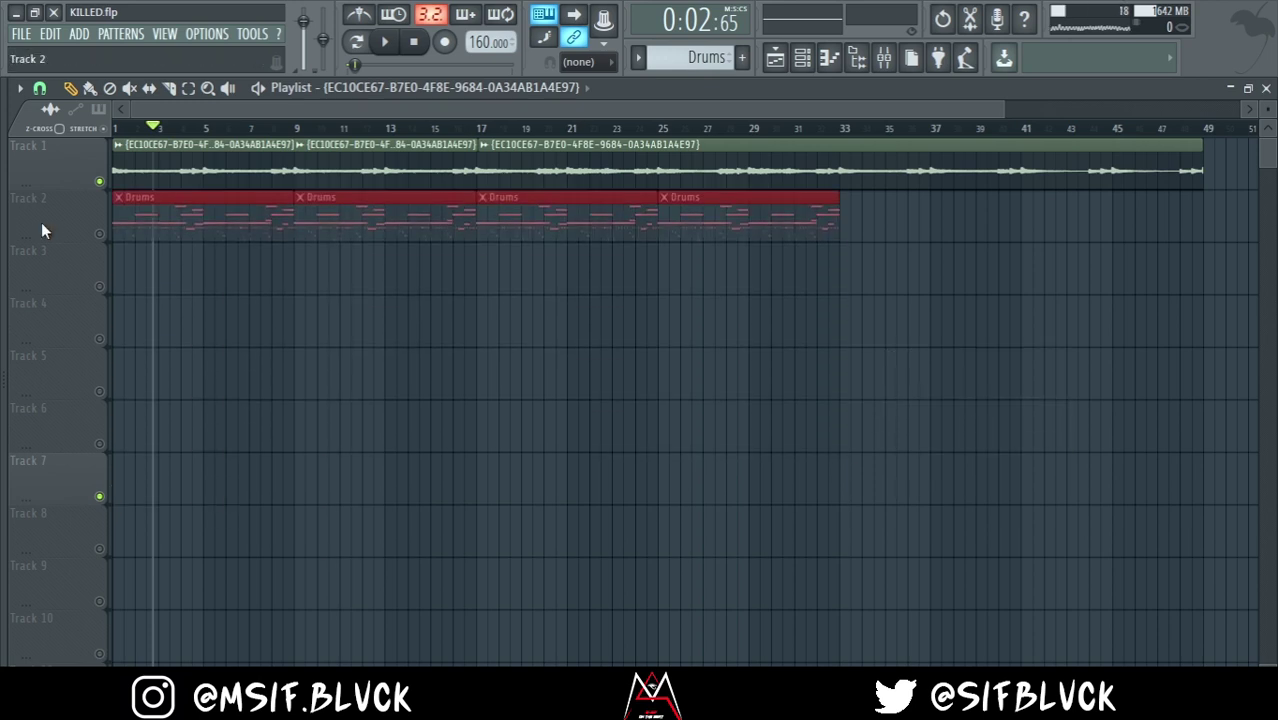
right_click(99, 234)
right_click(99, 234)
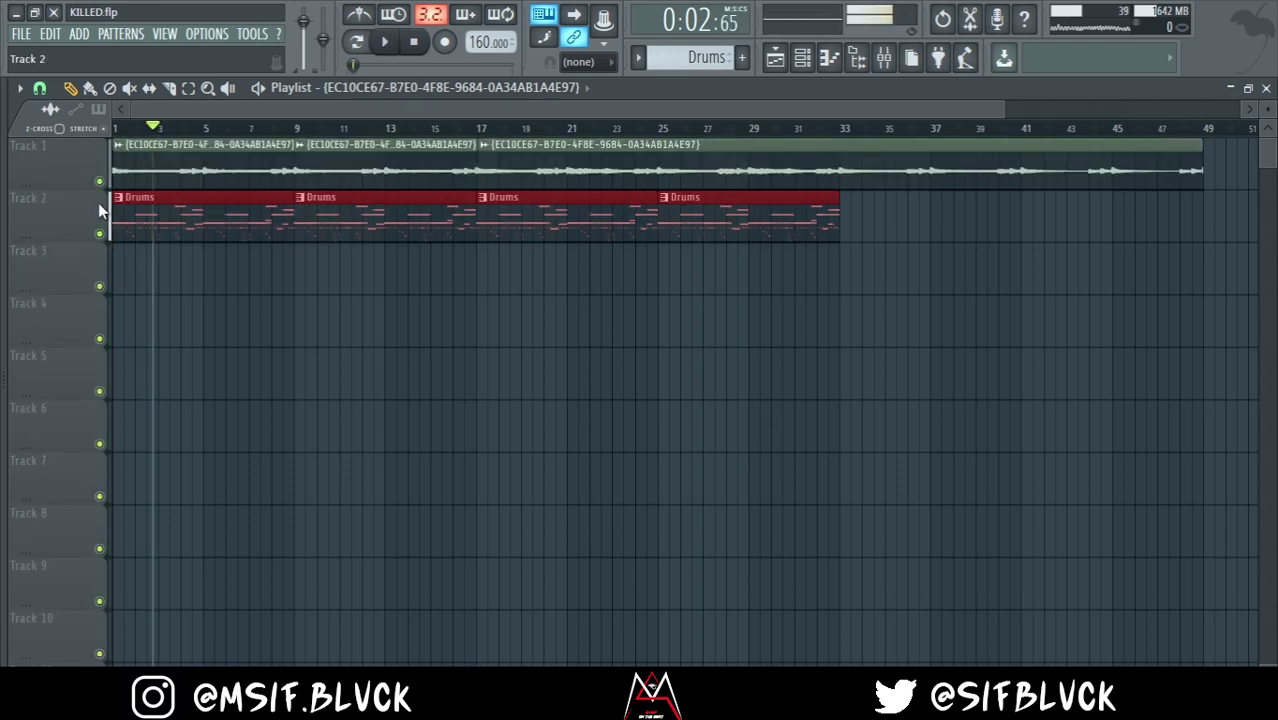
Delete the Drums clip at bar 1 and split the Drums pattern by channel
right_click(171, 232)
key(space)
click(638, 58)
click(781, 286)
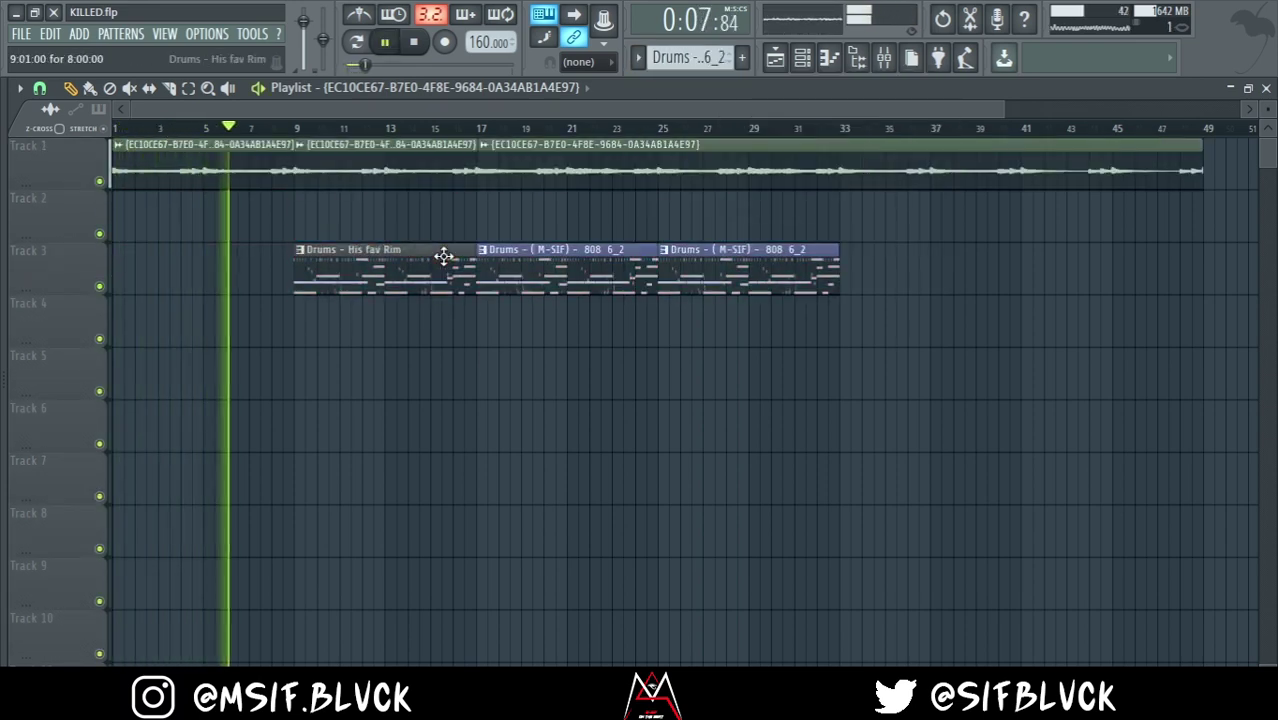
Lay out the seven split drum clips at bar 9 on Tracks 3 to 9 and remove the drum clips at bars 17 and 25
drag(442, 257, 394, 419)
drag(377, 250, 377, 566)
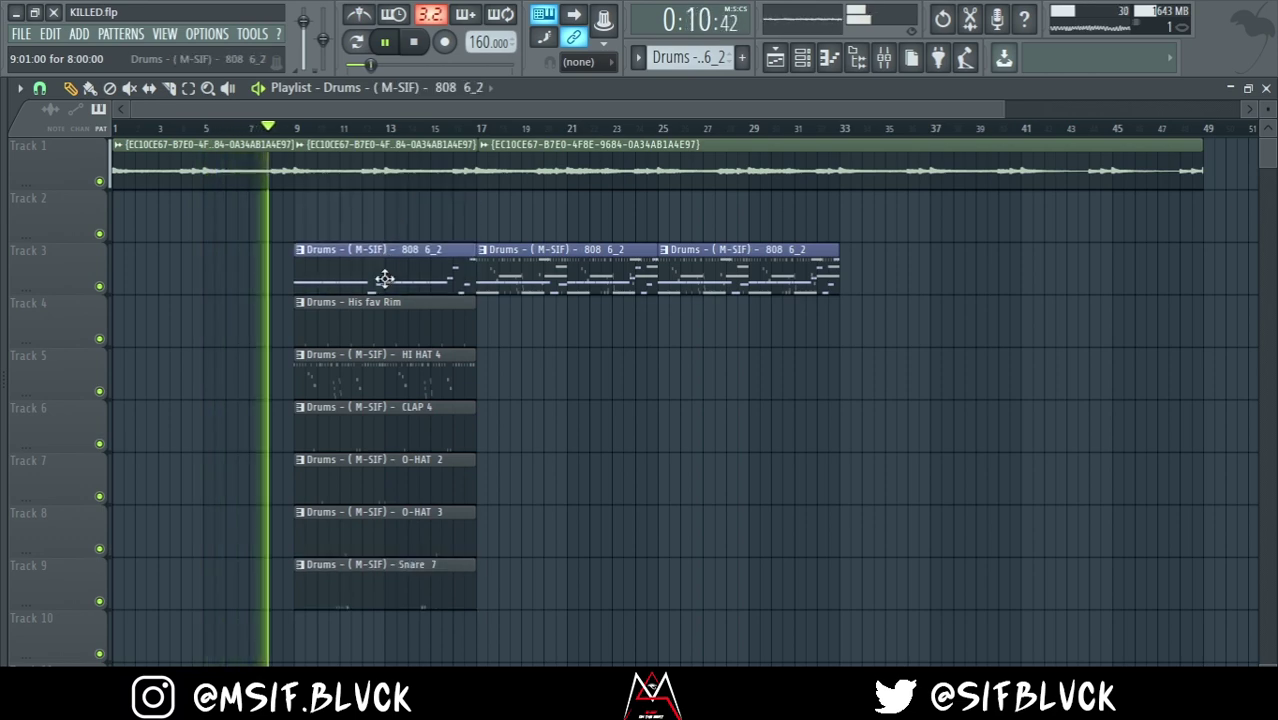
drag(296, 128, 481, 128)
key(space)
scroll(223, 153, up, 5)
scroll(223, 153, down, 3)
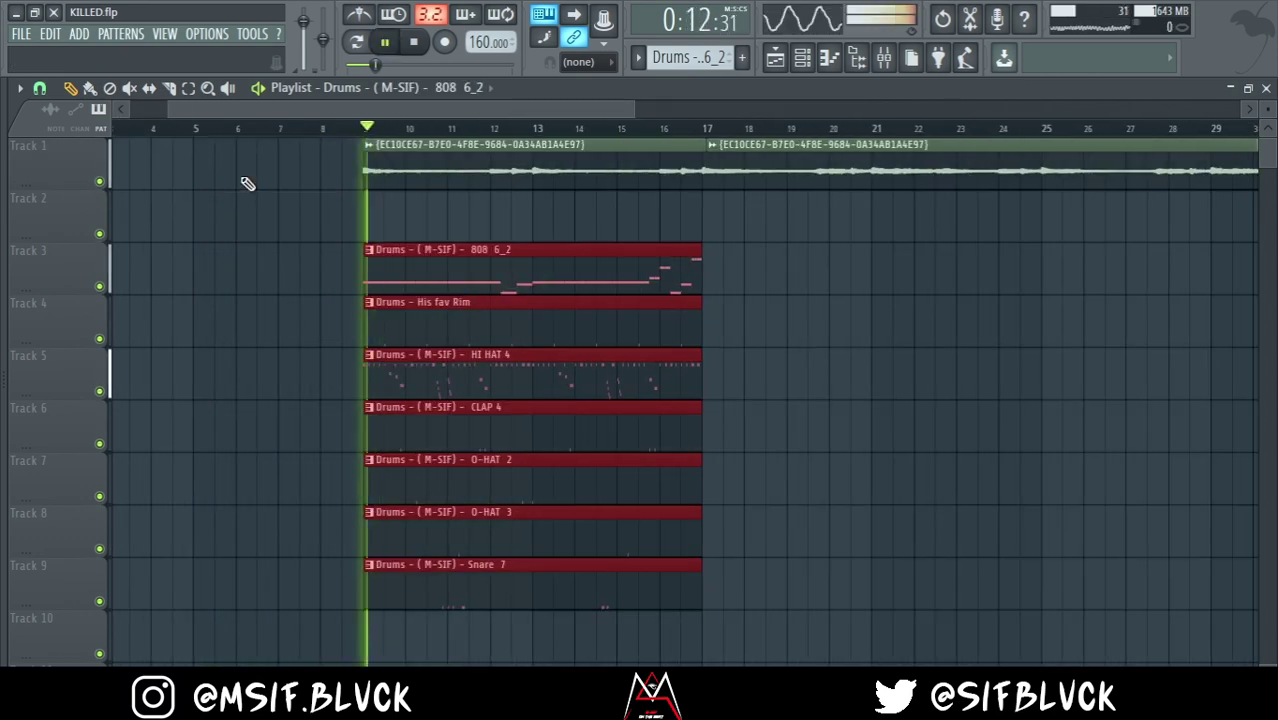
Replace the audio pieces on Track 1 with the full audio clip from bar 1 and cut off the excess after bar 41
drag(248, 170, 420, 170)
scroll(693, 170, down, 3)
click(802, 57)
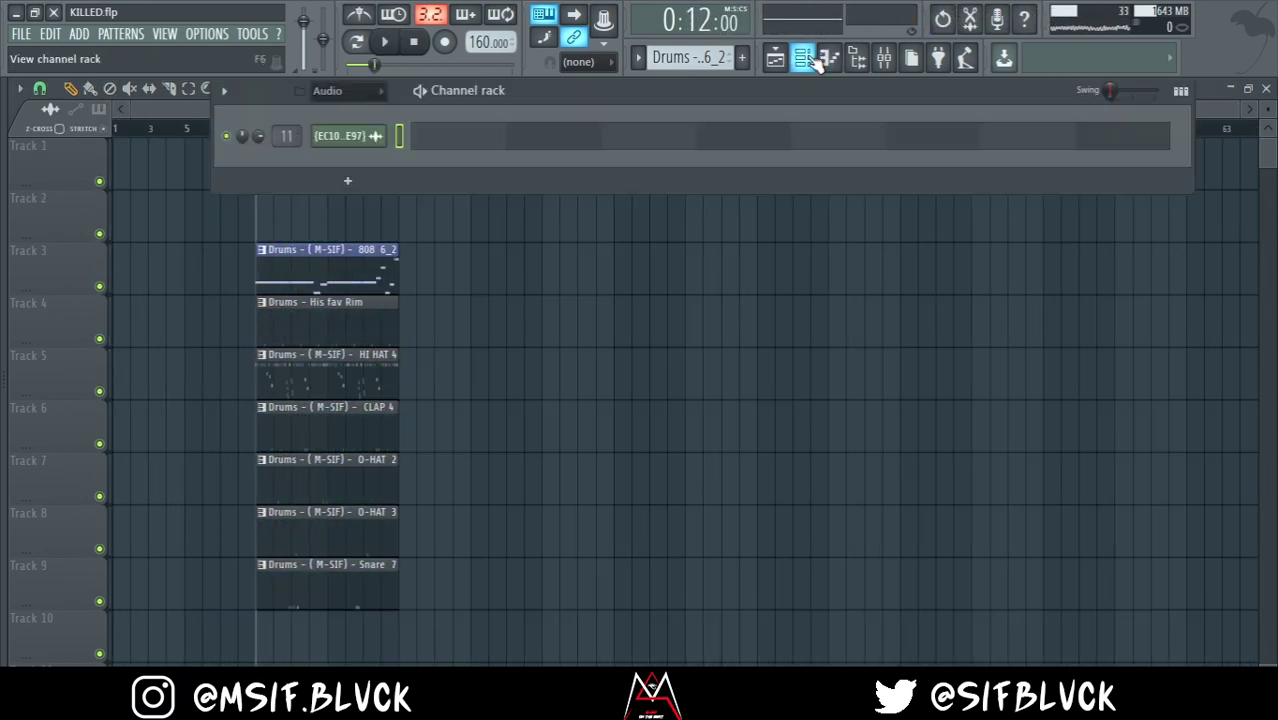
click(354, 134)
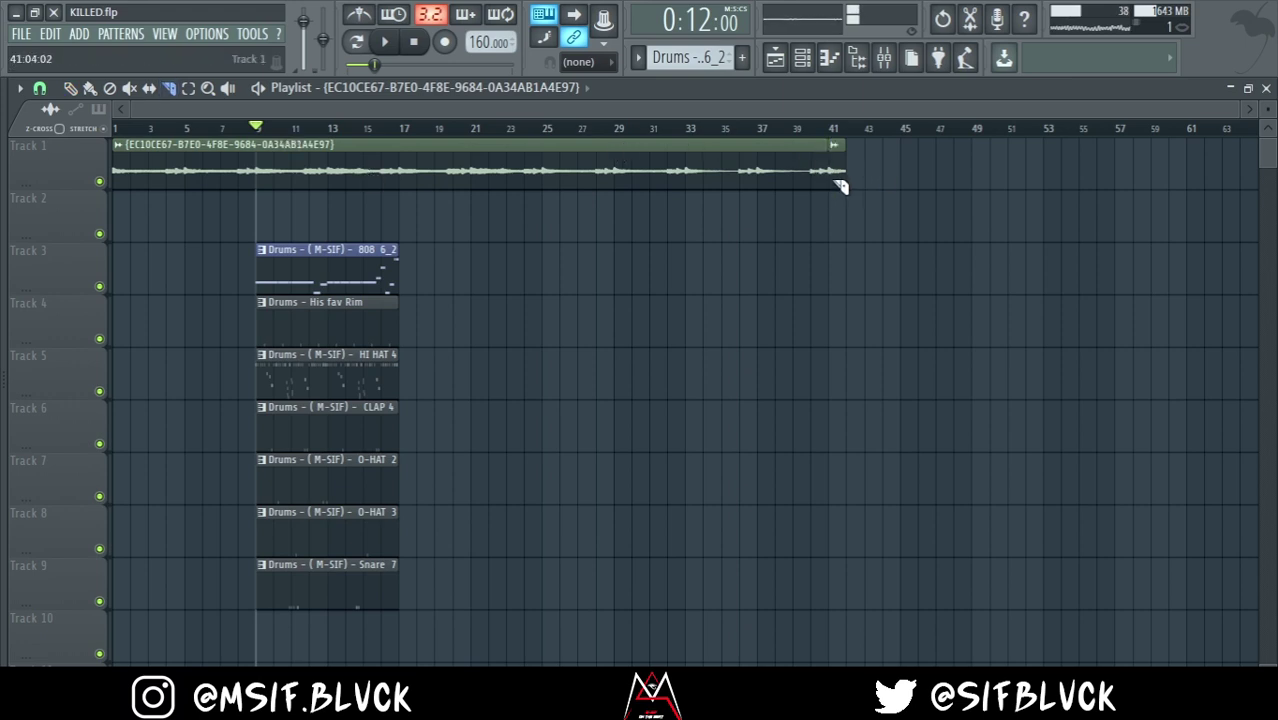
drag(838, 186, 838, 183)
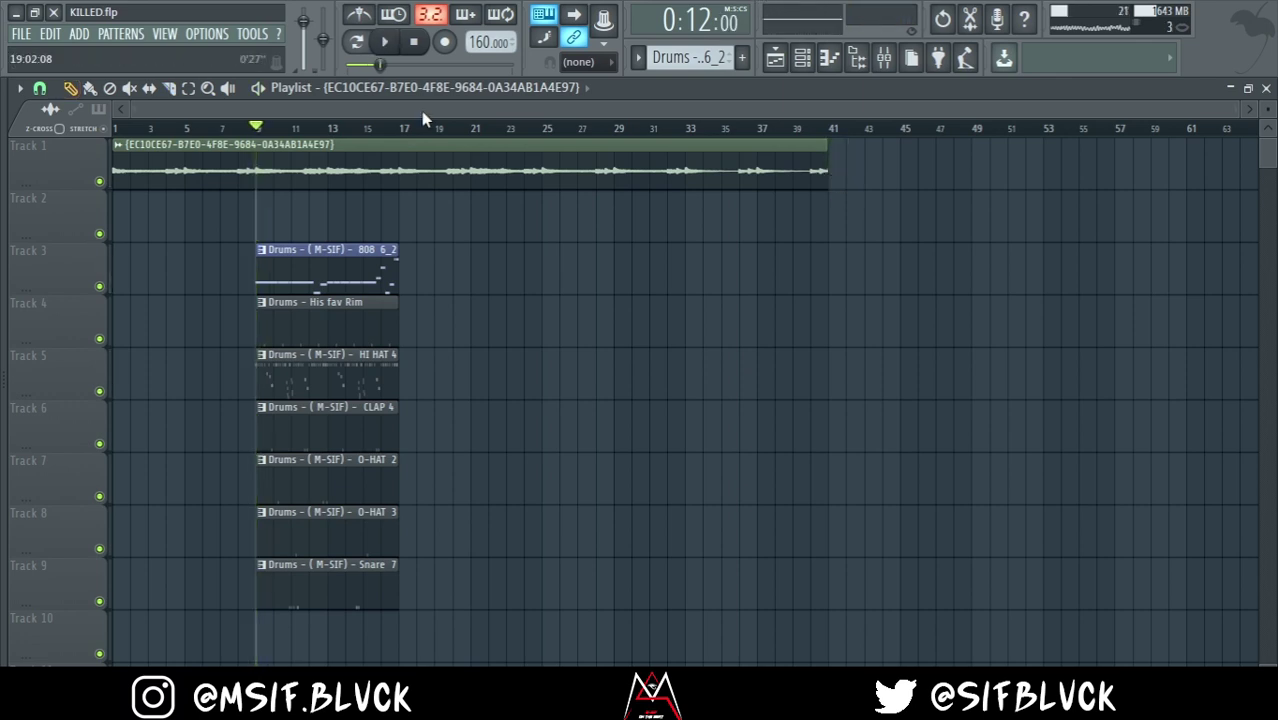
Slice the audio clip on Track 1 at bar 9
scroll(10, 160, up, 6)
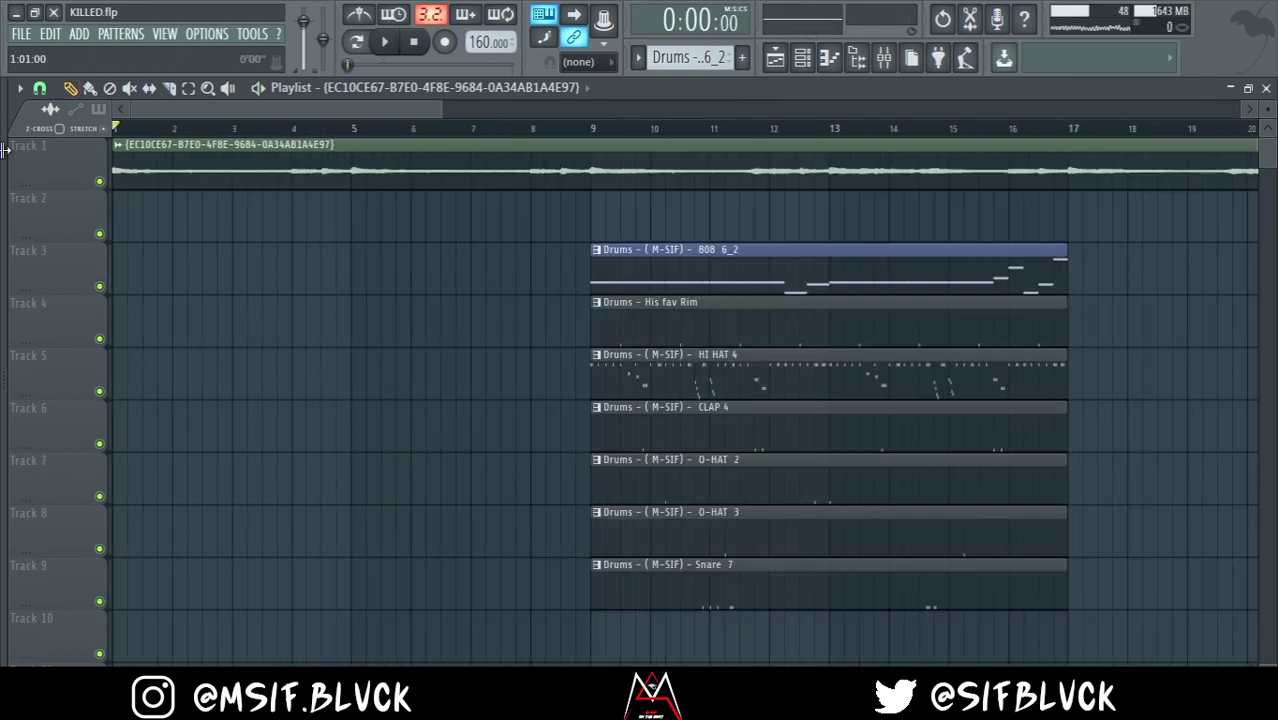
scroll(5, 150, up, 4)
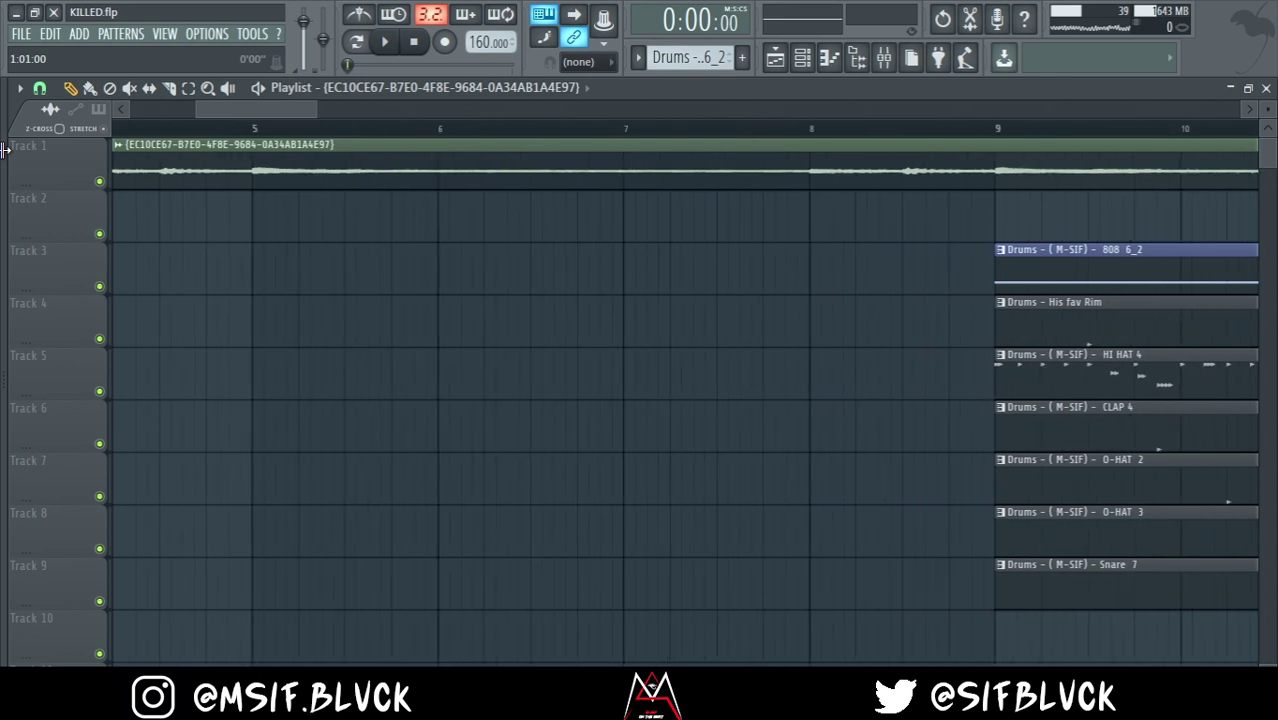
scroll(5, 150, right, 2)
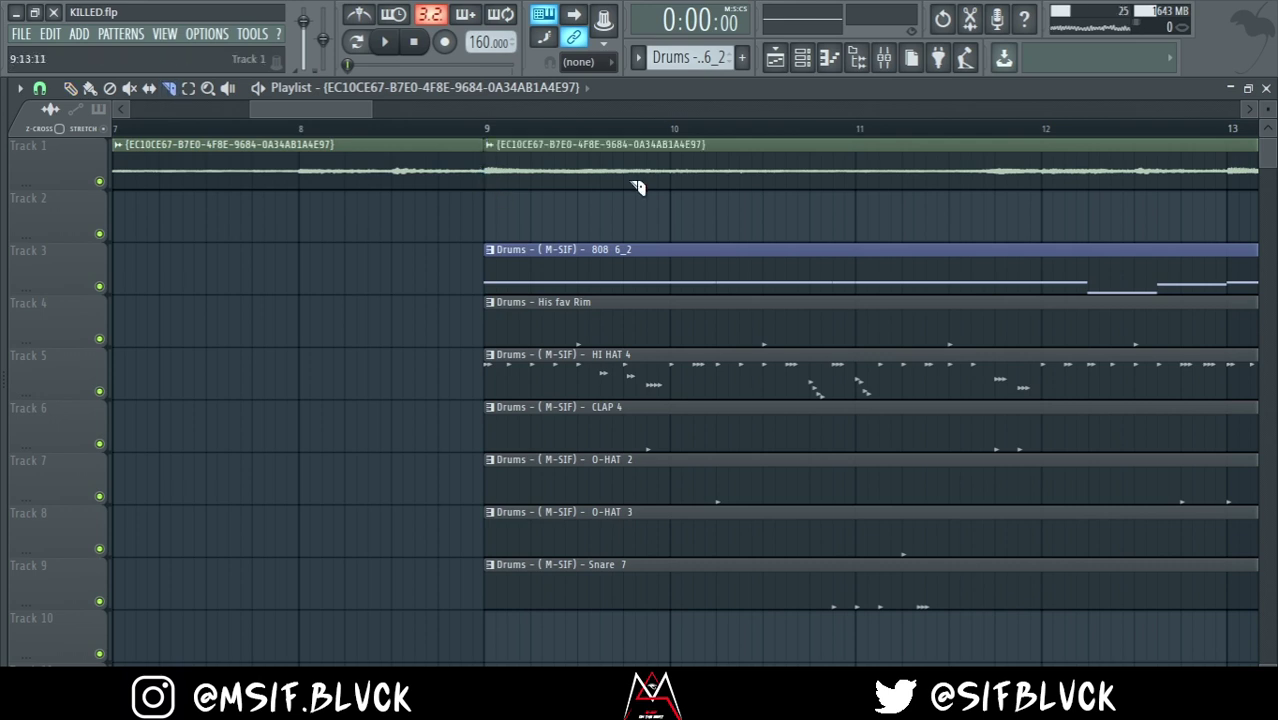
scroll(636, 187, down, 6)
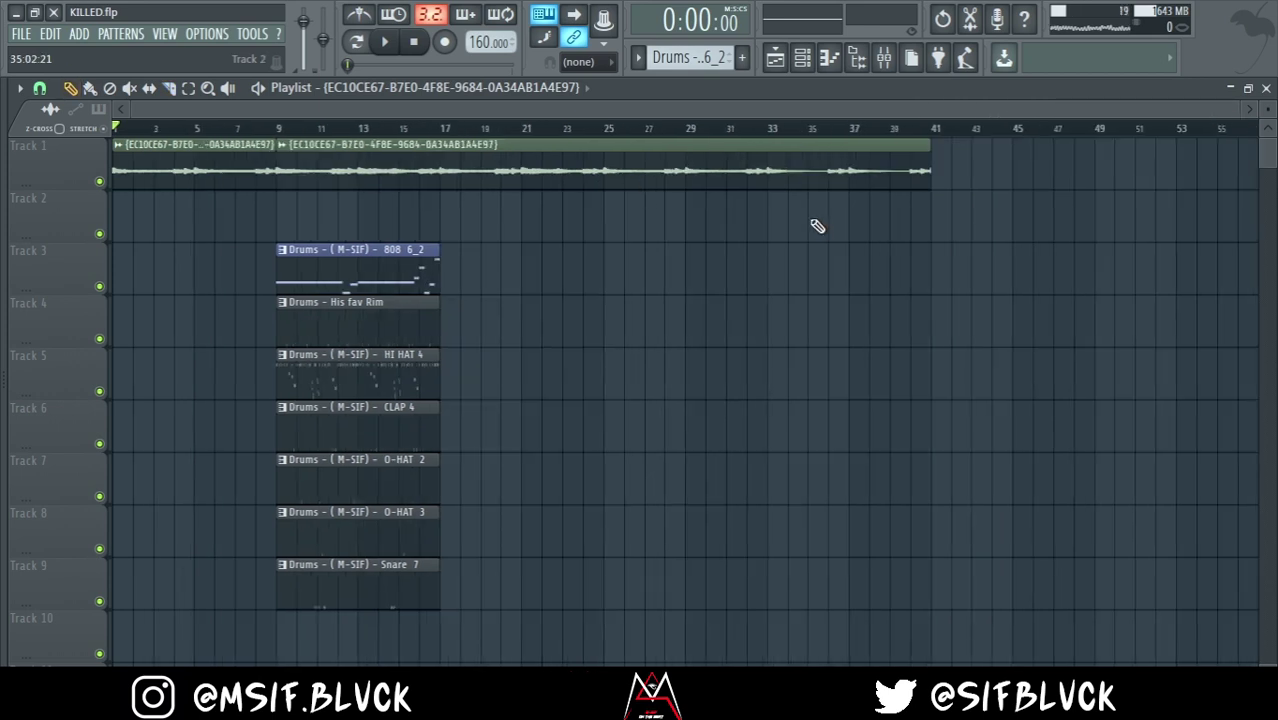
Select both audio clips on Track 1 and shift them eight bars later to start at bar 9
click(817, 226)
right_click(933, 225)
drag(933, 222, 155, 140)
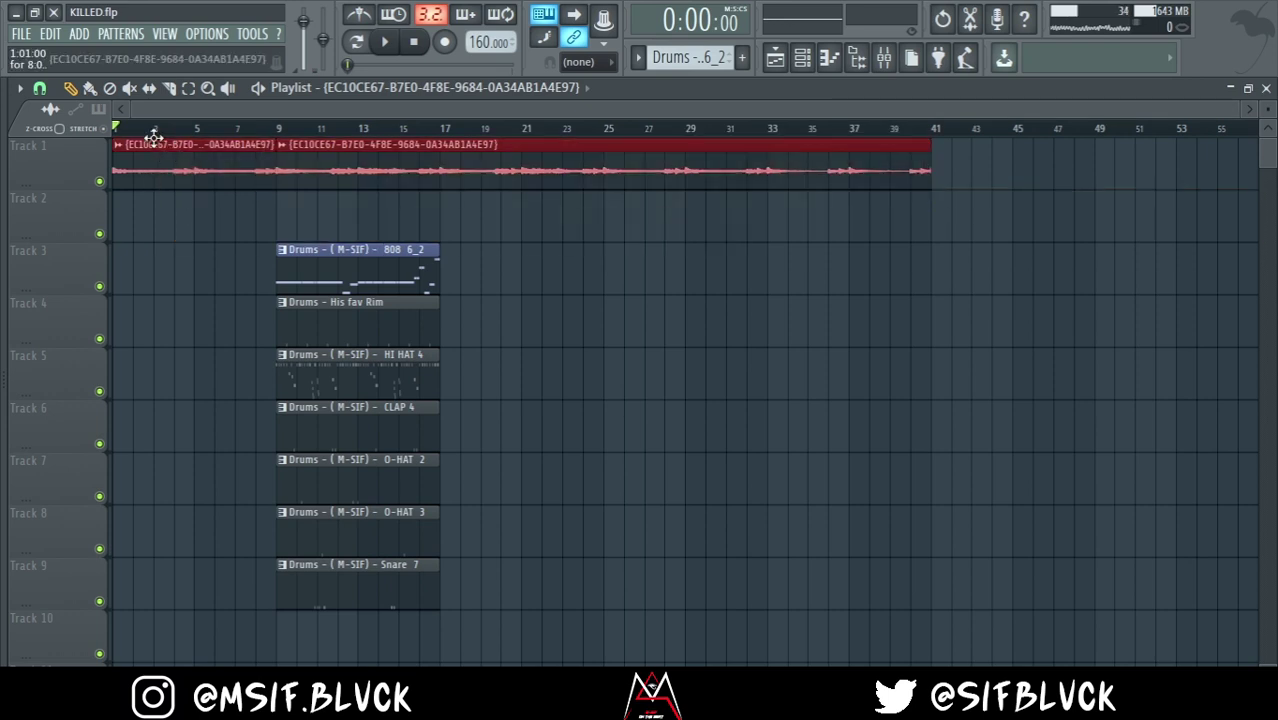
key(shift+Right)
key(shift+Right)
key(shift+Right)
key(shift+Right)
key(shift+Right)
key(shift+Right)
key(shift+Right)
key(shift+Right)
key(shift+Right)
key(shift+Left)
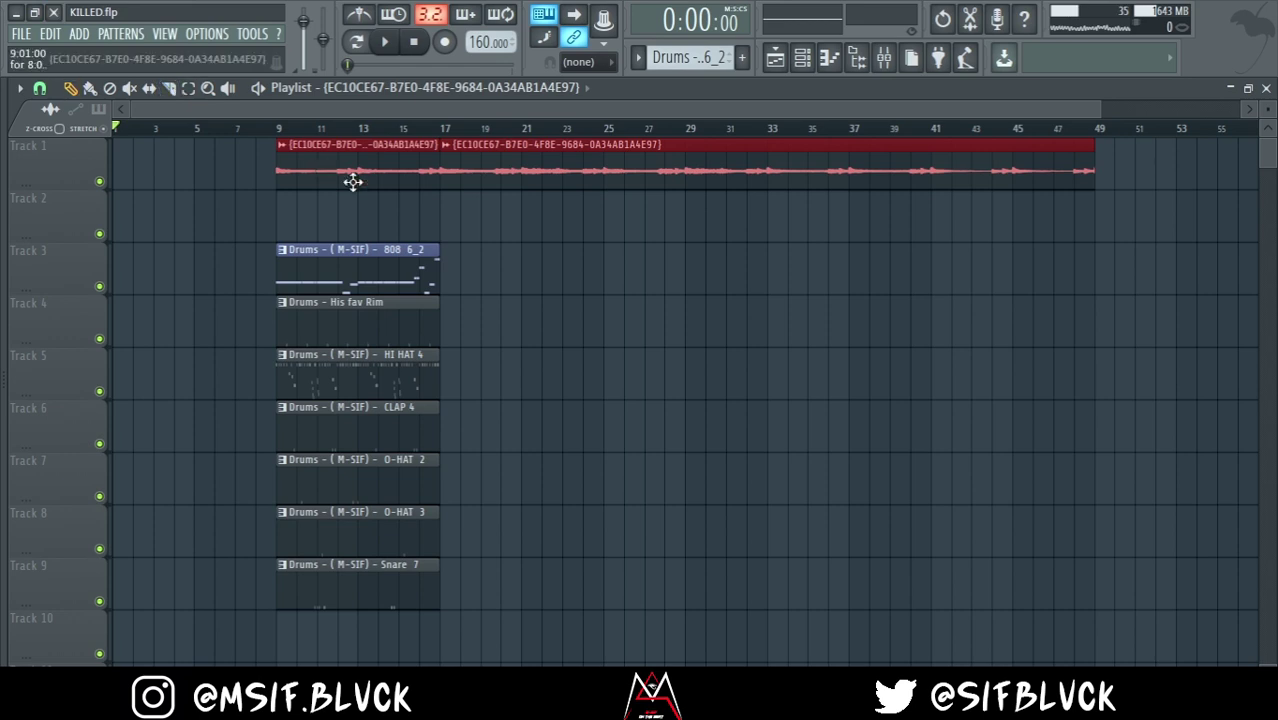
Place a copy of the eight-bar audio clip at bar 1 on Track 2 as the intro
click(121, 212)
right_click(205, 218)
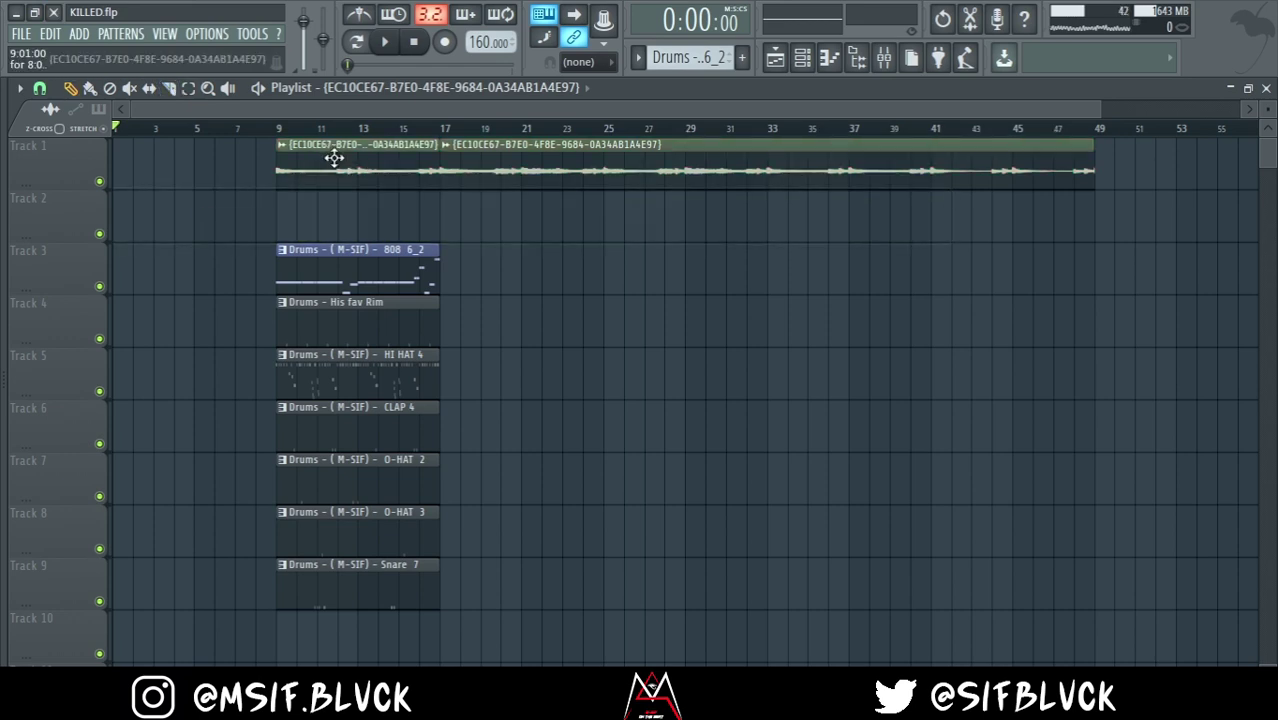
drag(158, 215, 95, 196)
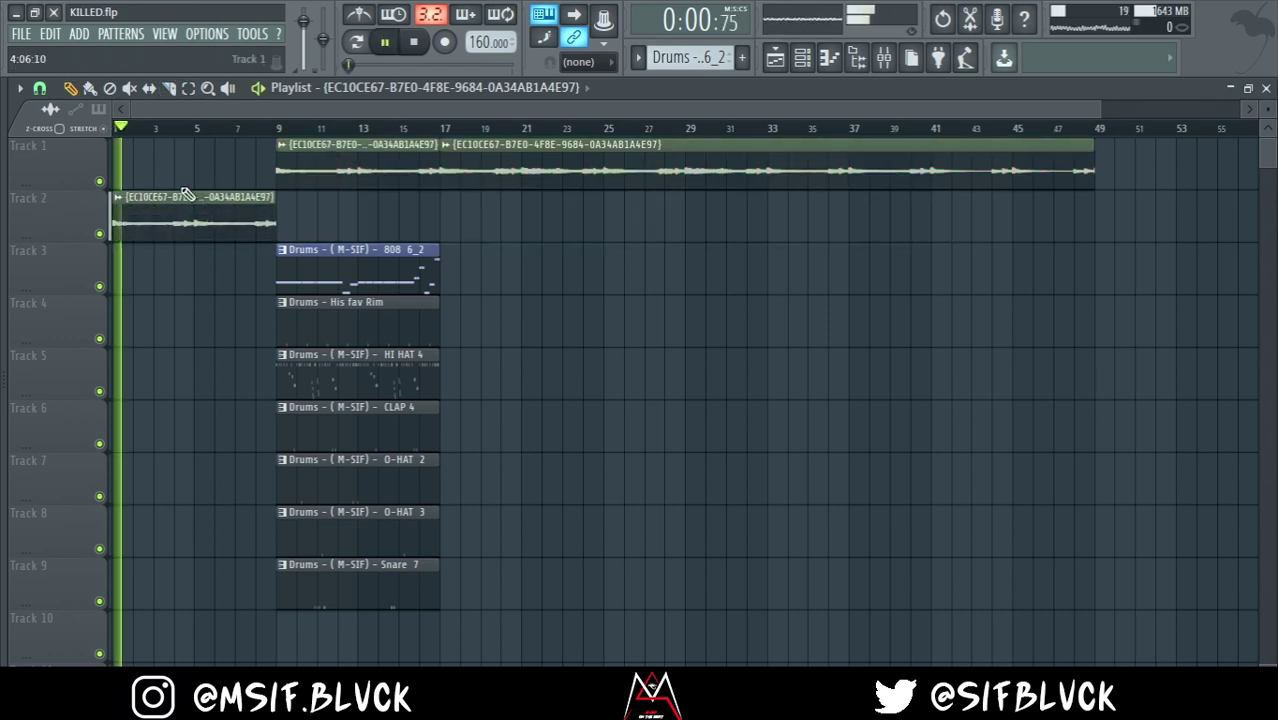
Select the seven drum clips on Tracks 3 to 9 and duplicate them twice, at bars 17 and 25
scroll(185, 193, up, 2)
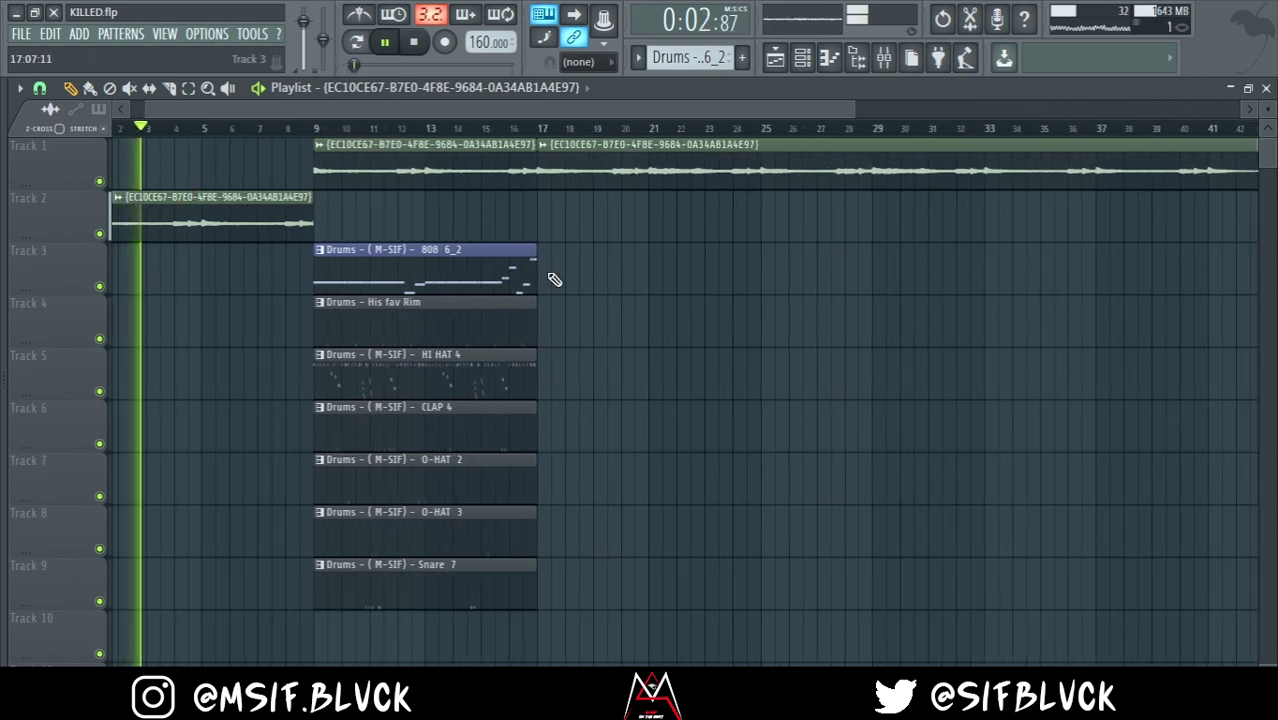
drag(568, 560, 516, 278)
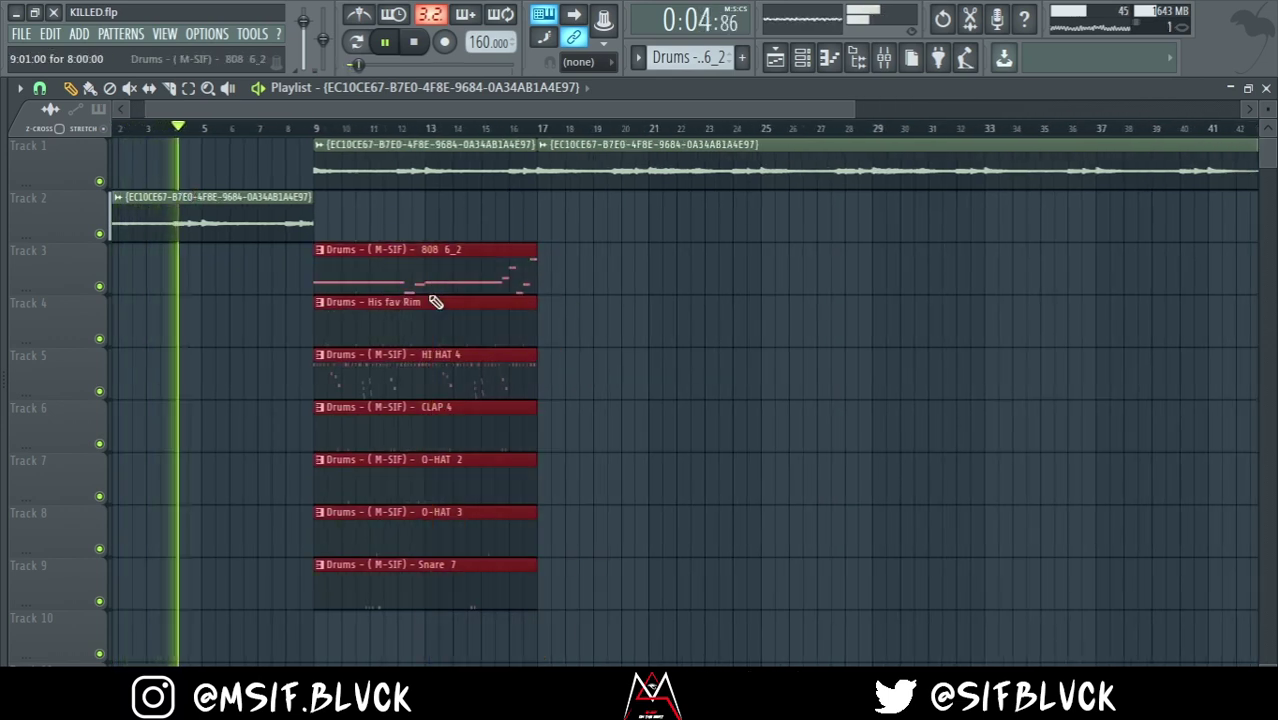
key(ctrl+b)
key(ctrl+b)
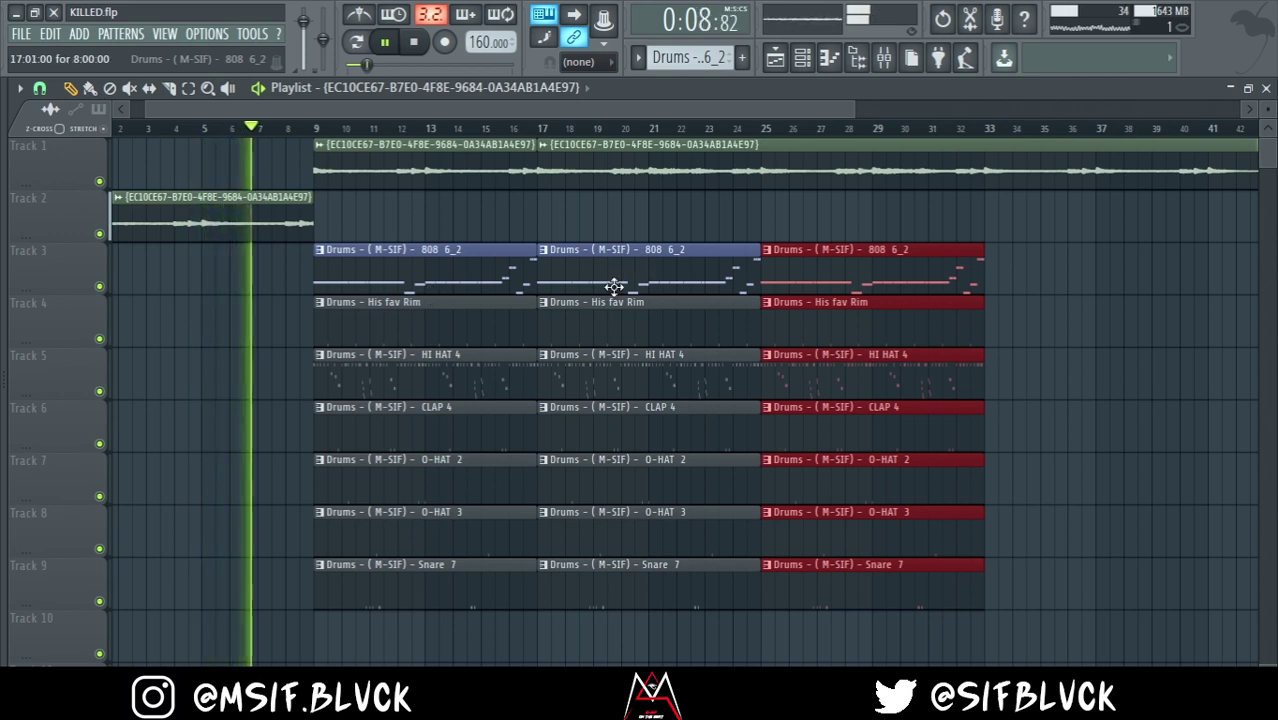
Trim the start of the 808 clip at bar 17 on Track 3 to about beat 2 of bar 18 and play that section
ctrl+scroll(613, 287, up, 1)
scroll(613, 287, left, 2)
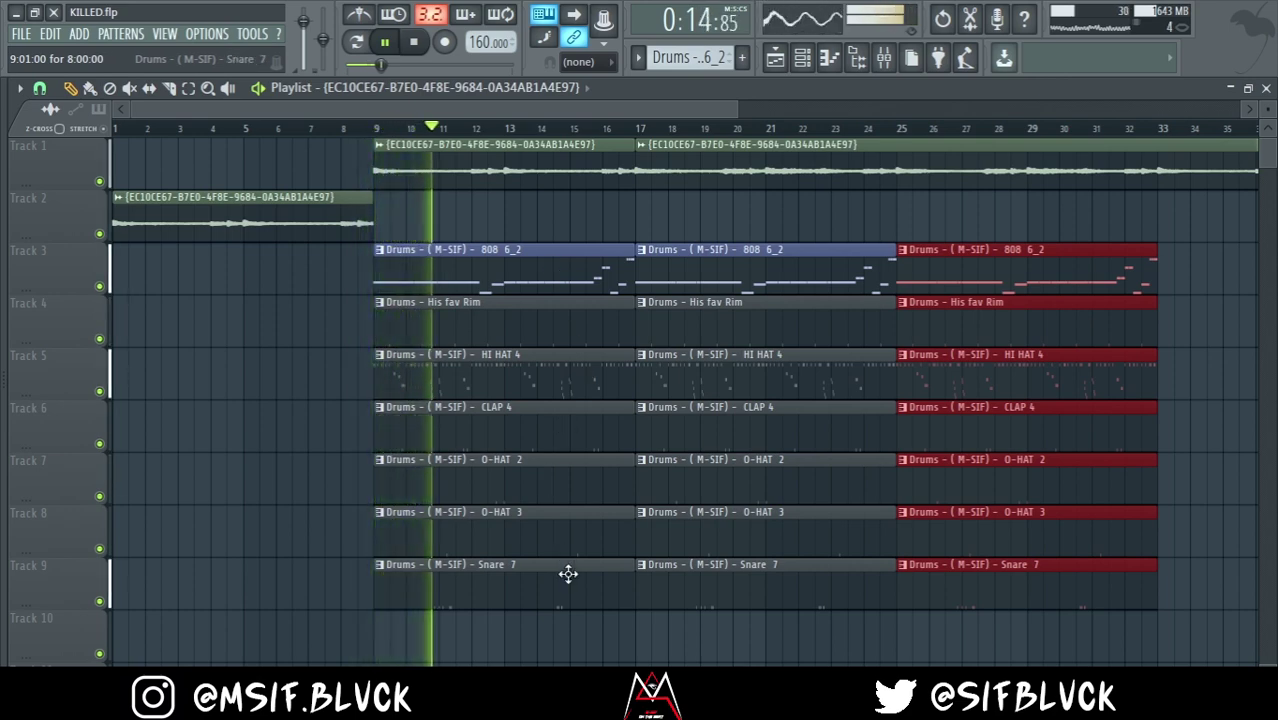
scroll(568, 573, up, 5)
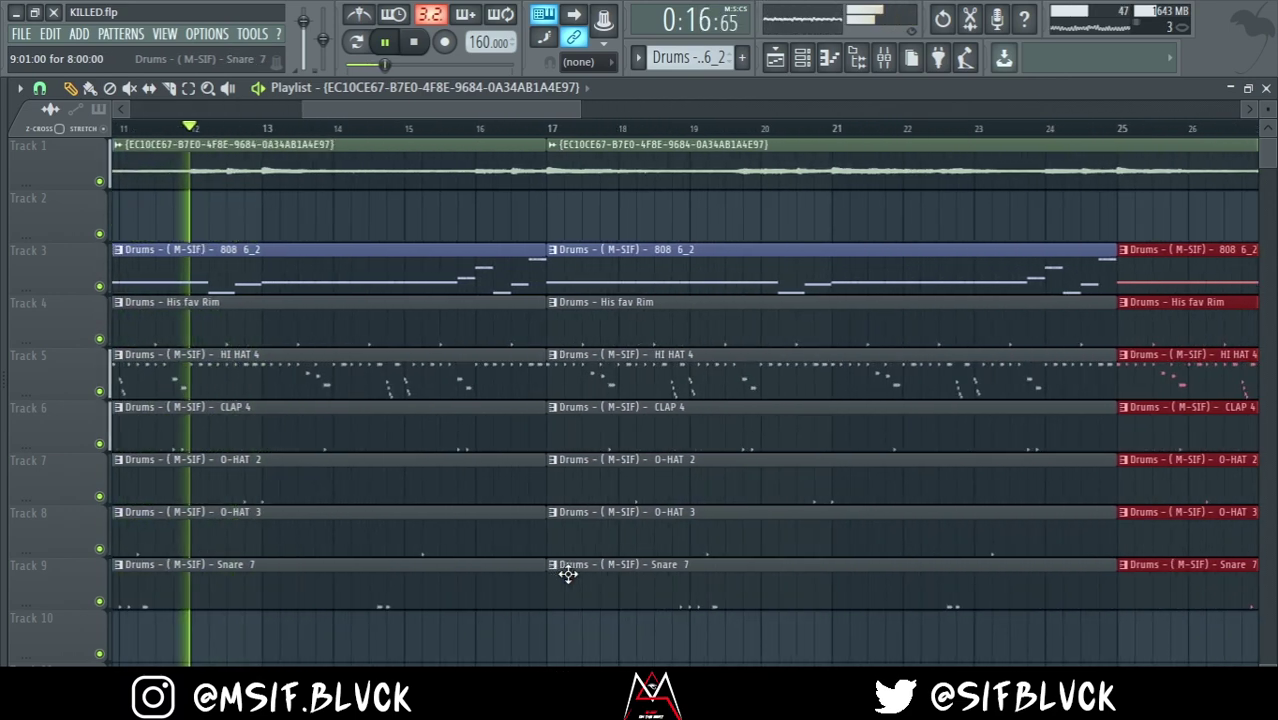
scroll(568, 573, down, 2)
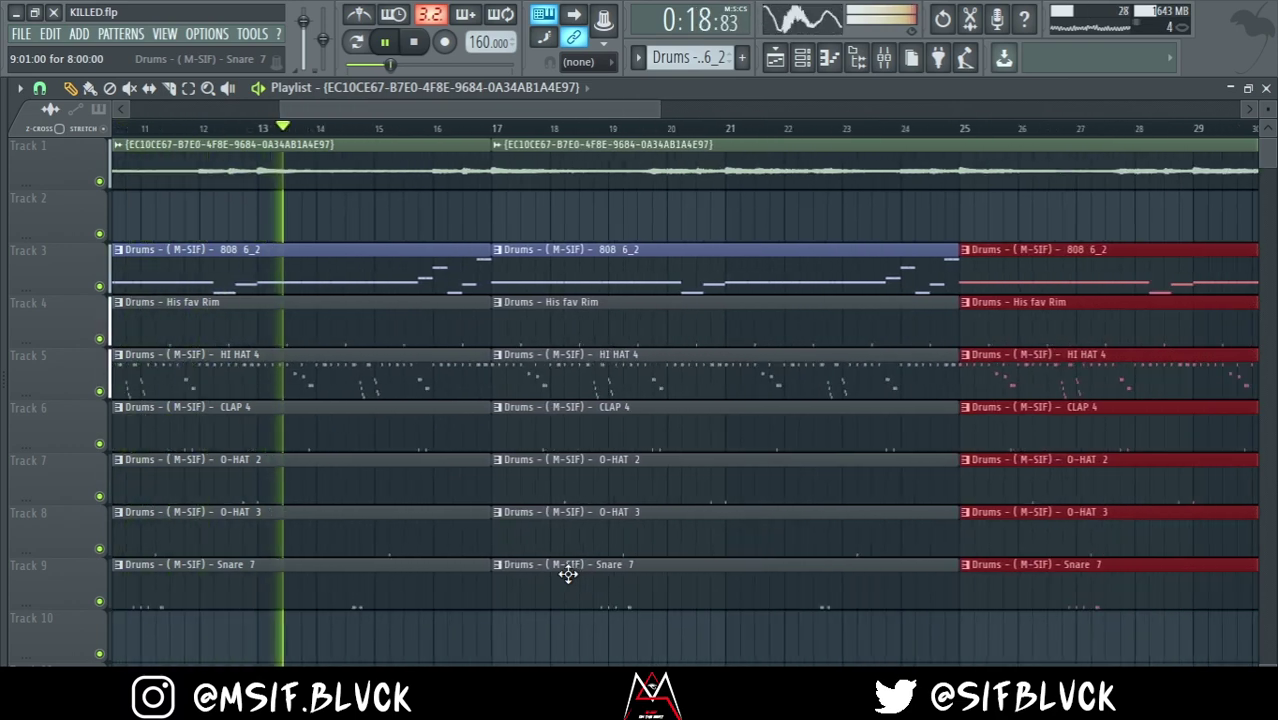
scroll(568, 573, down, 2)
scroll(568, 573, up, 3)
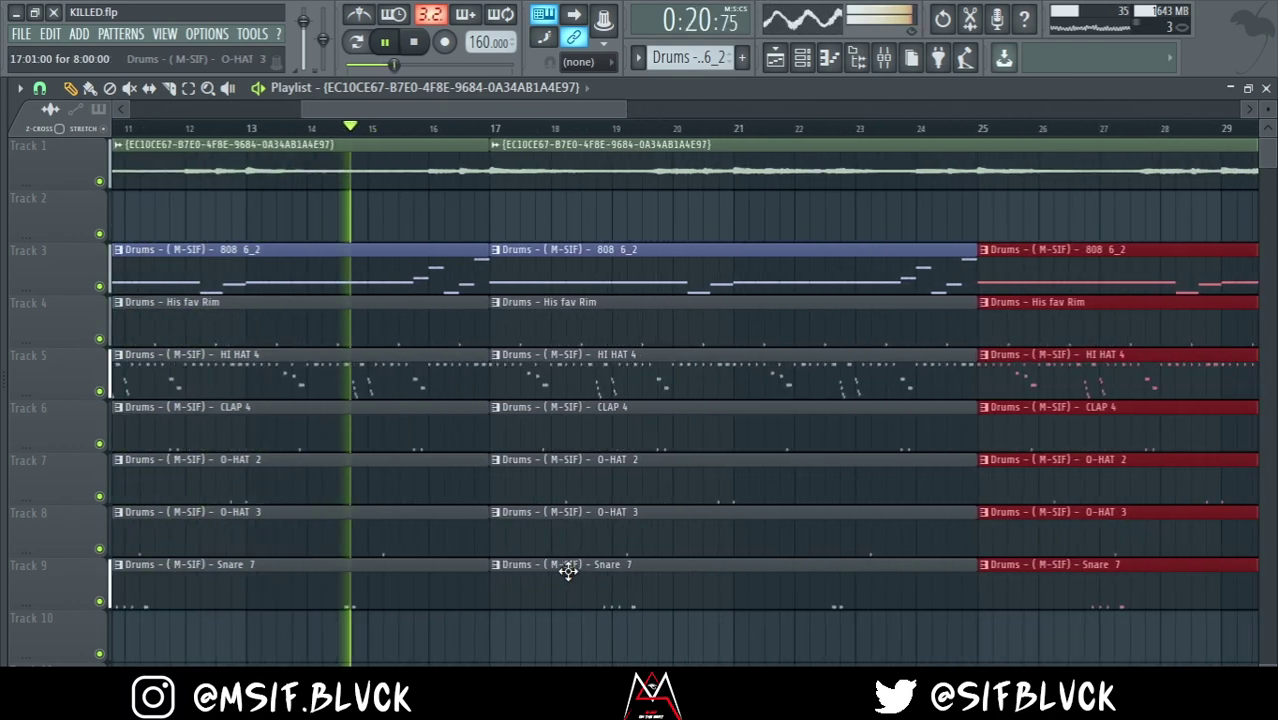
click(542, 278)
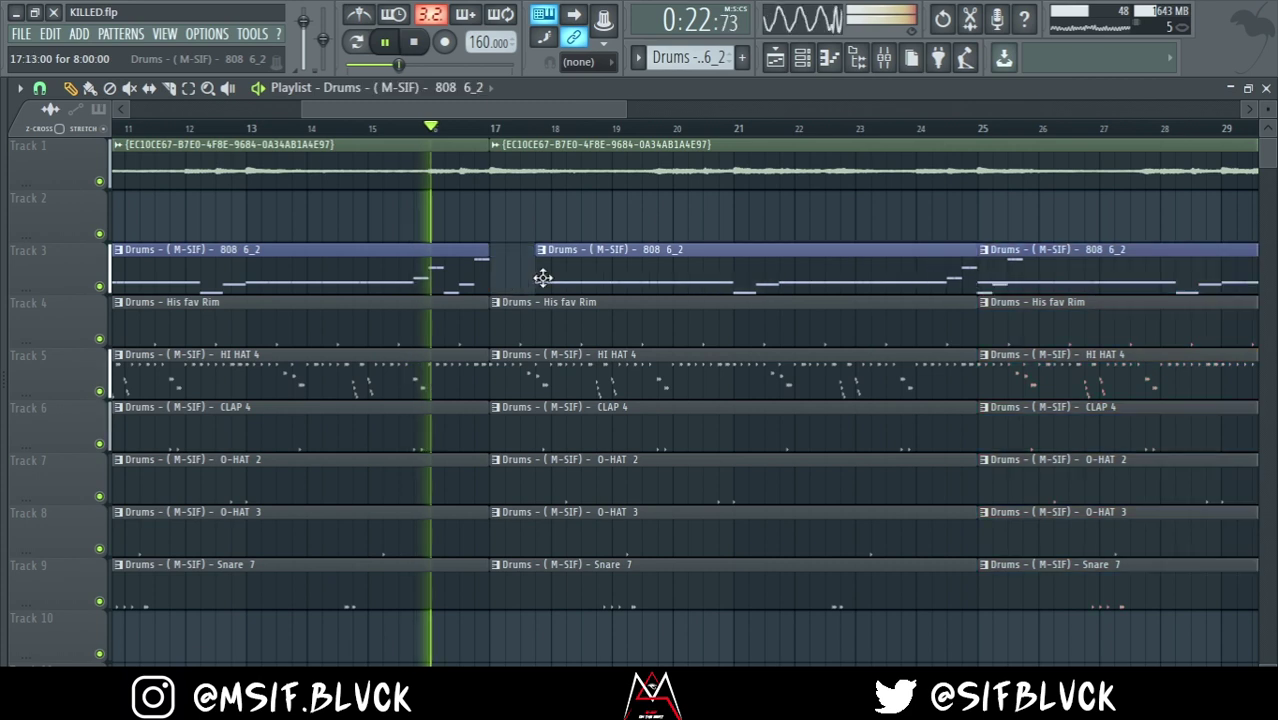
drag(491, 265, 567, 261)
key(space)
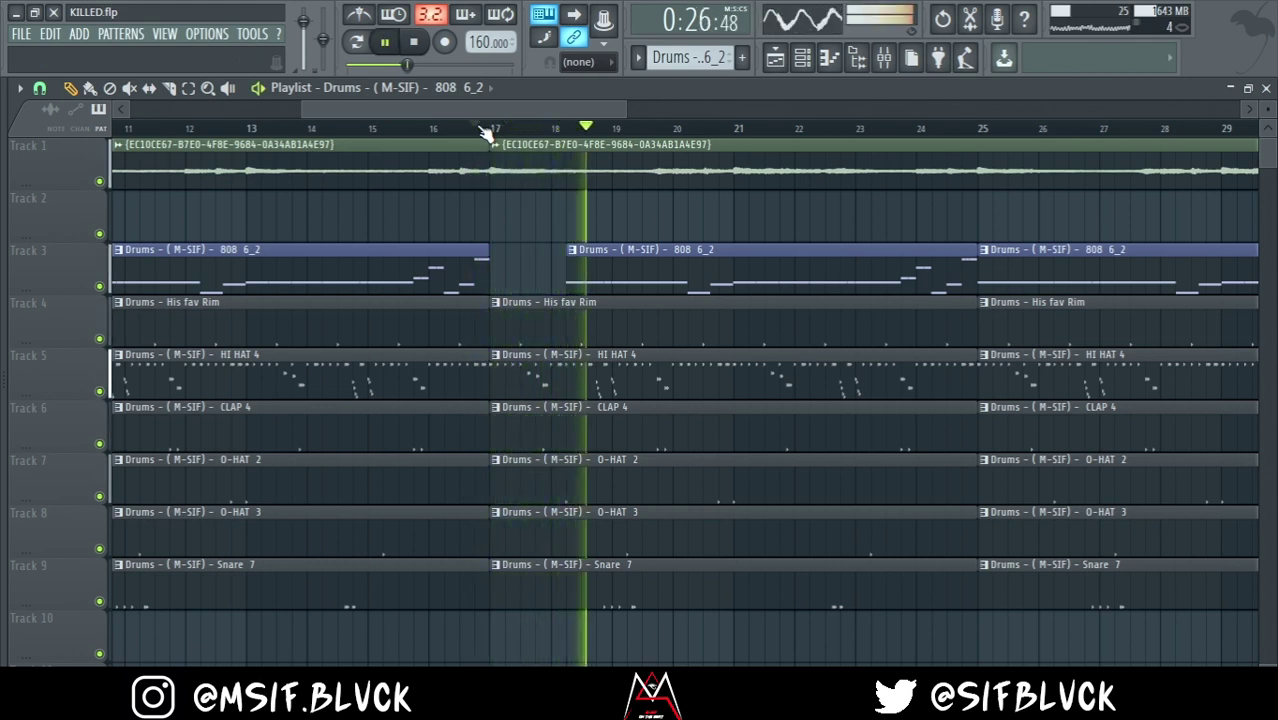
scroll(485, 133, down, 2)
scroll(485, 133, down, 2)
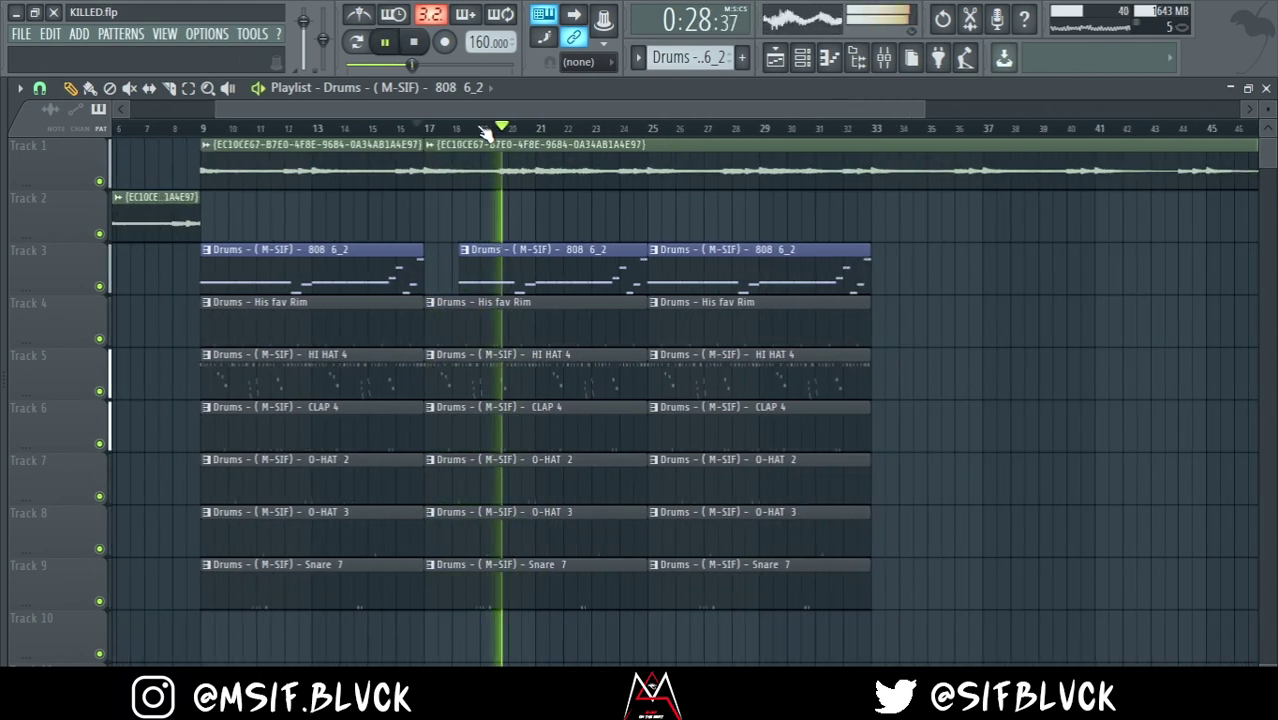
Replace the 808 clip at bar 25 on Track 3 with the shortened version, positioned at beat 2 of bar 26 and ending at bar 33
scroll(483, 133, up, 2)
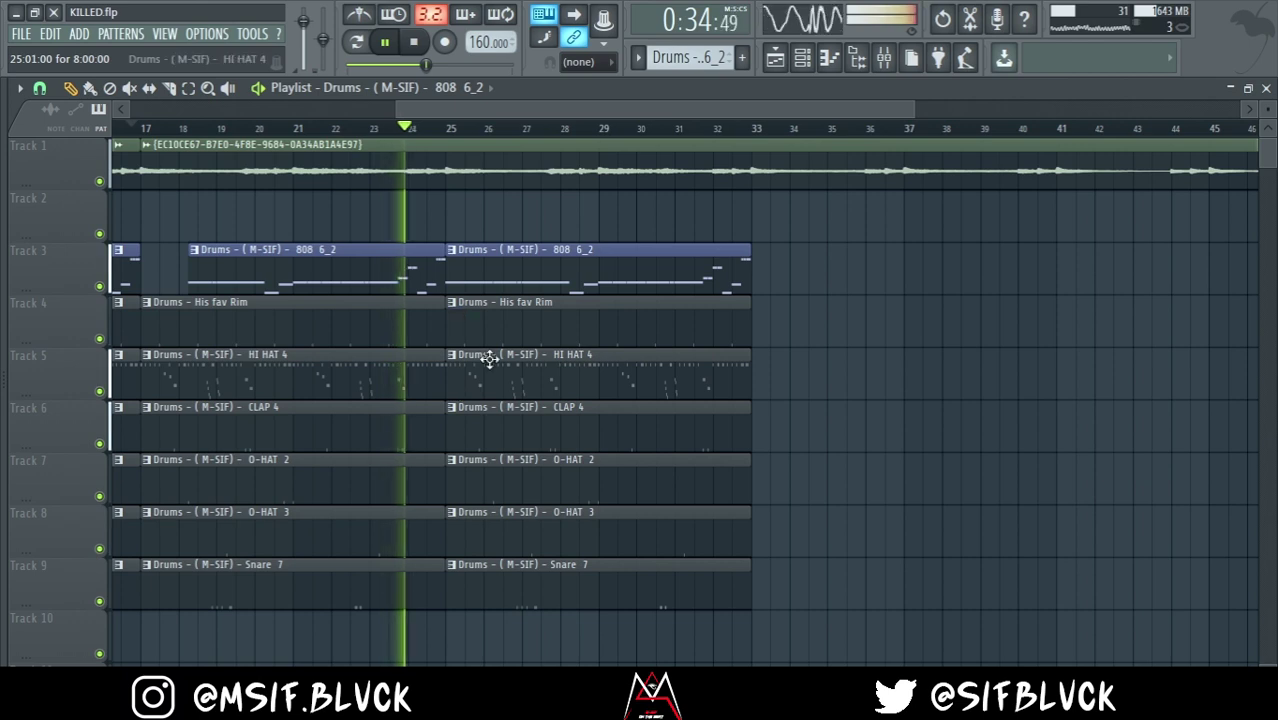
right_click(502, 280)
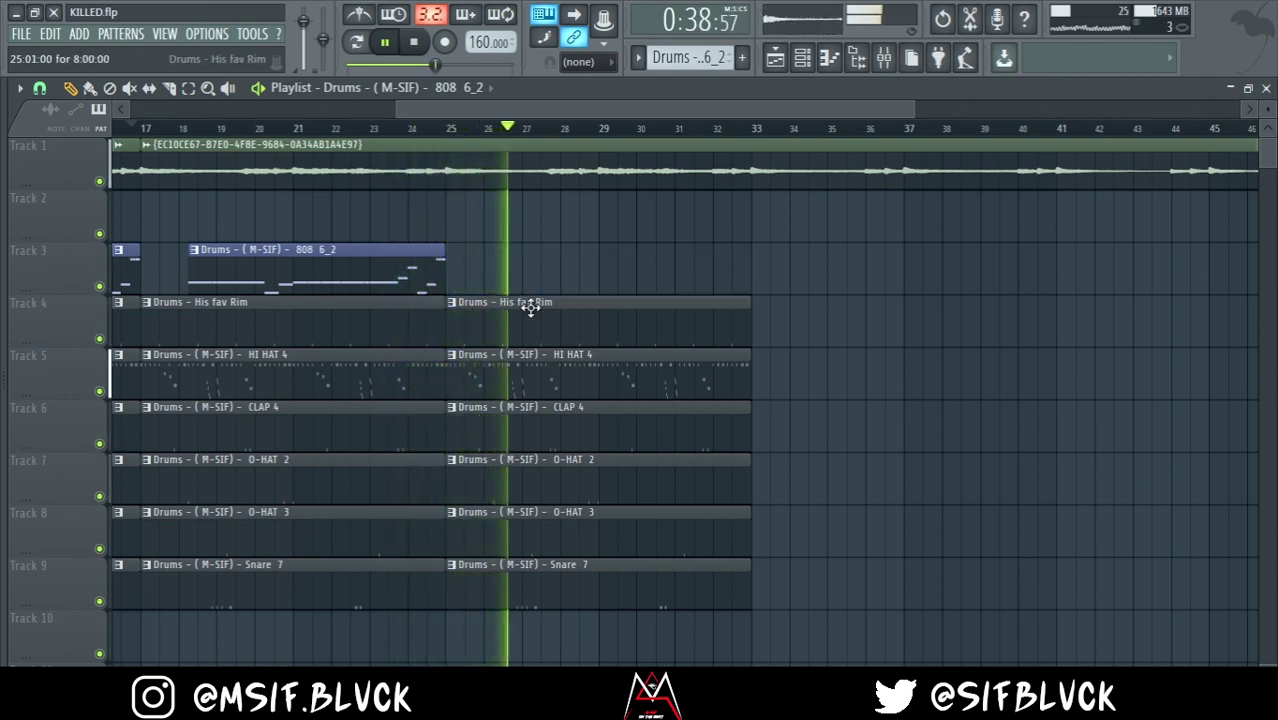
click(456, 286)
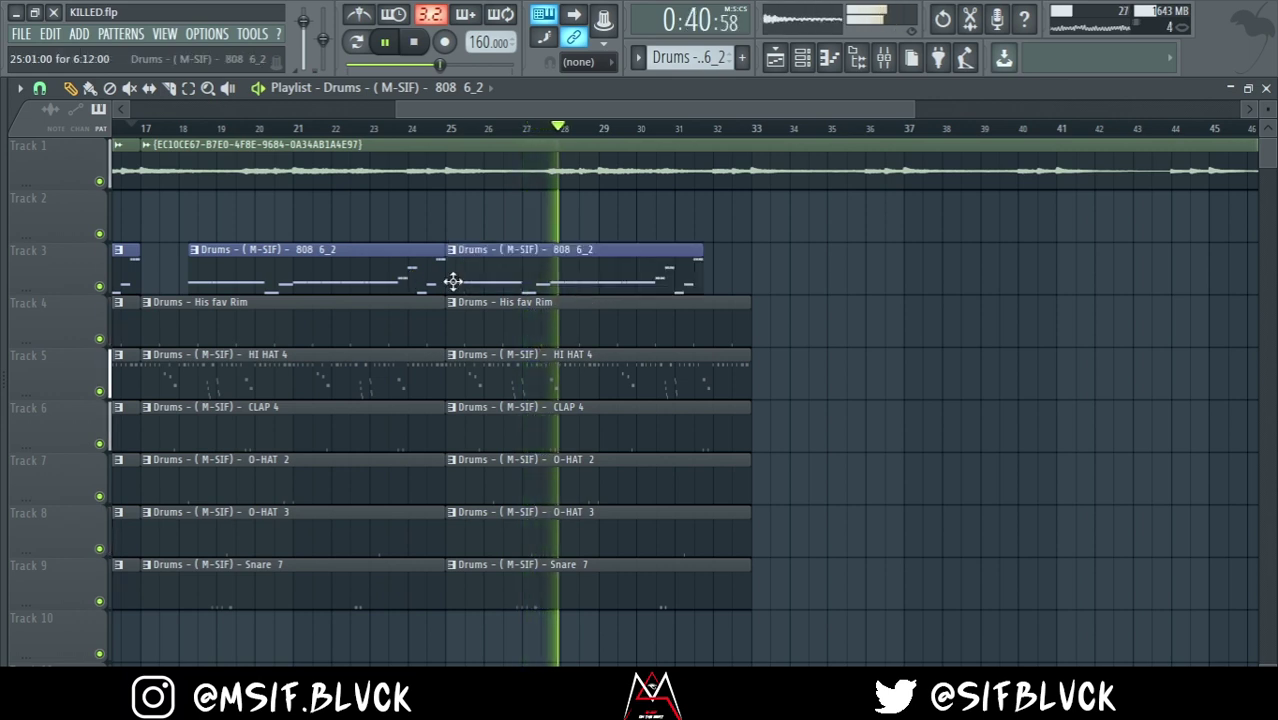
drag(535, 267, 570, 272)
scroll(568, 271, up, 3)
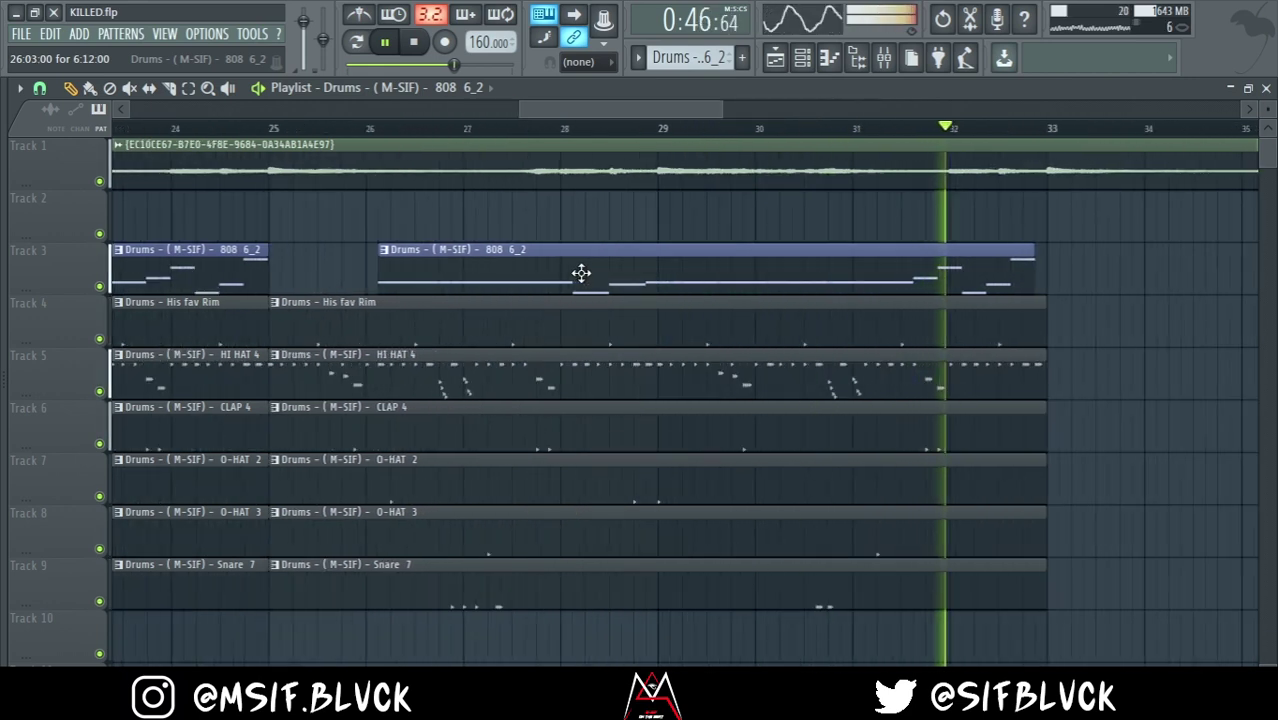
key(space)
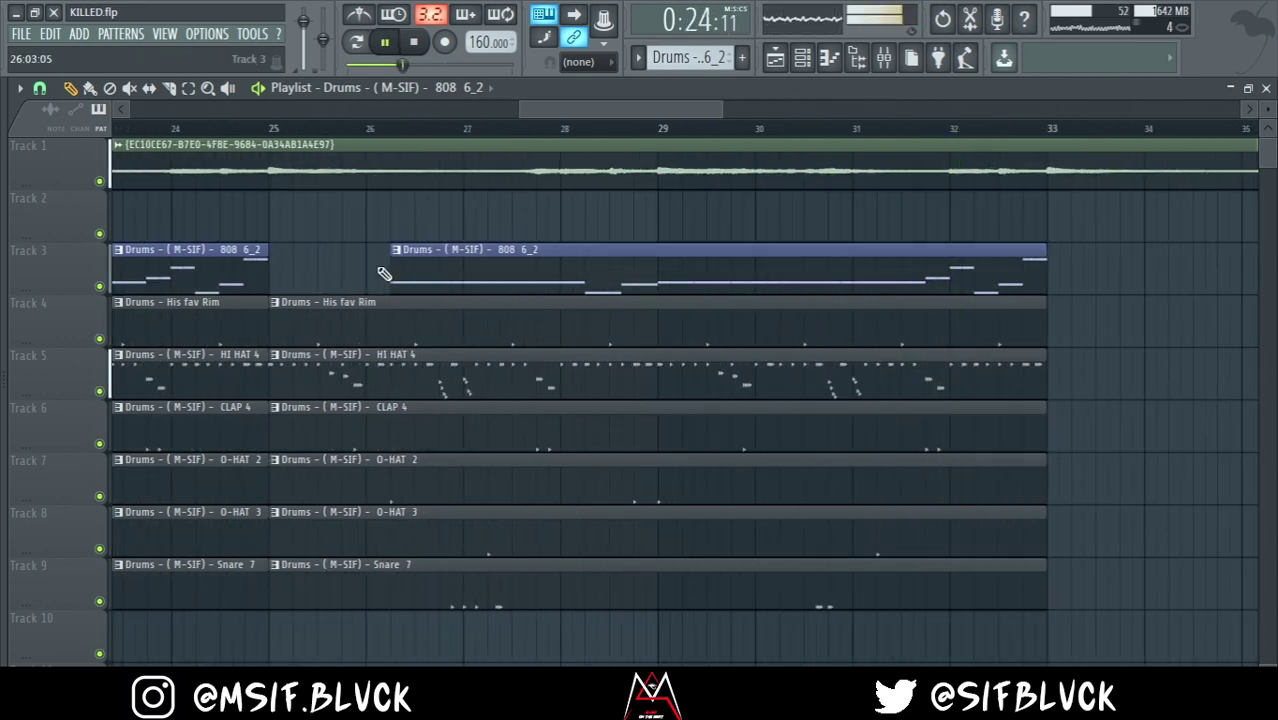
Trim the start of that 808 clip on Track 3 to beat 4 of bar 31 and play the section from bar 25
drag(395, 278, 907, 215)
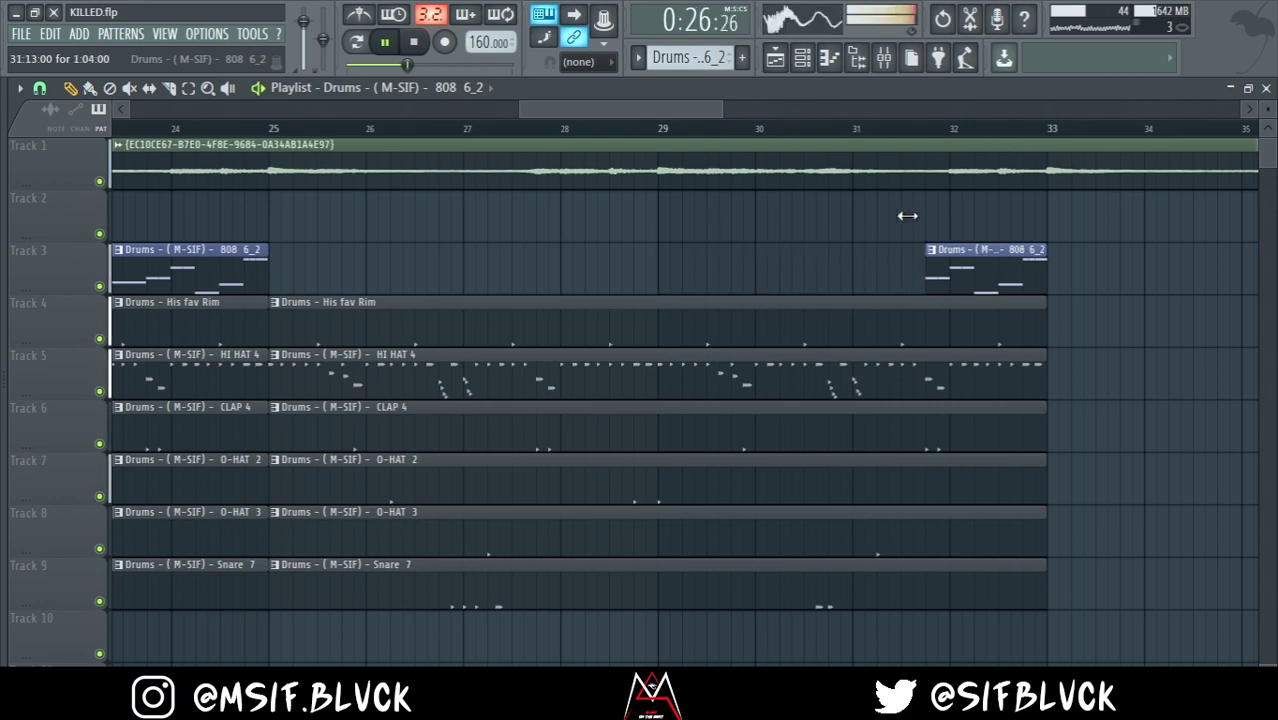
scroll(930, 212, down, 5)
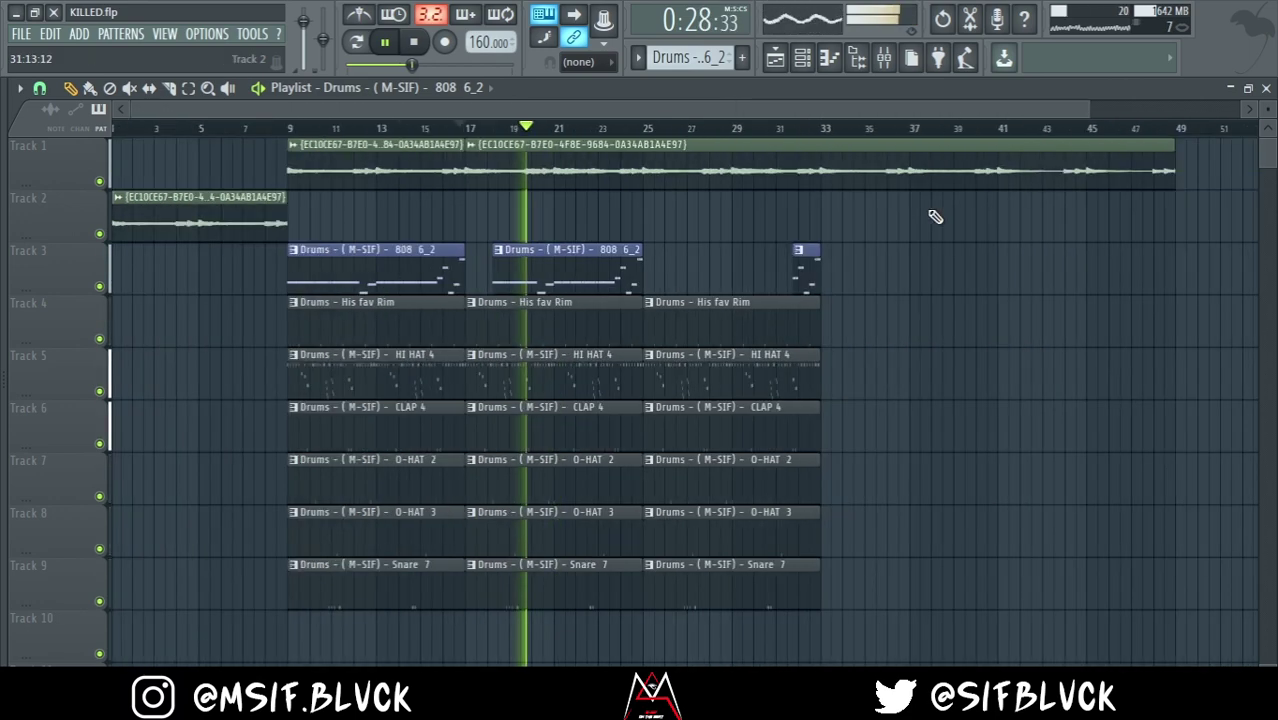
click(551, 129)
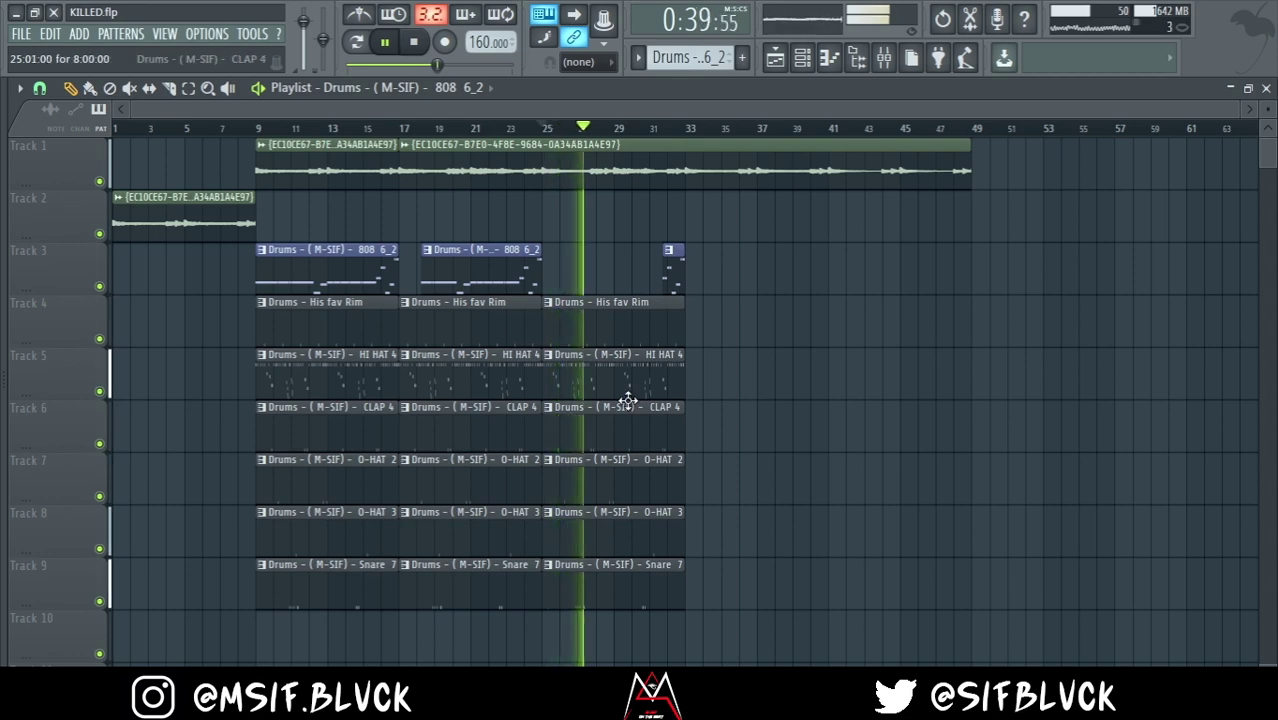
Copy the seven drum clips from bar 9 on Tracks 3 to 9 to bar 33 and cut the Track 1 audio to end at bar 41
drag(320, 480, 756, 469)
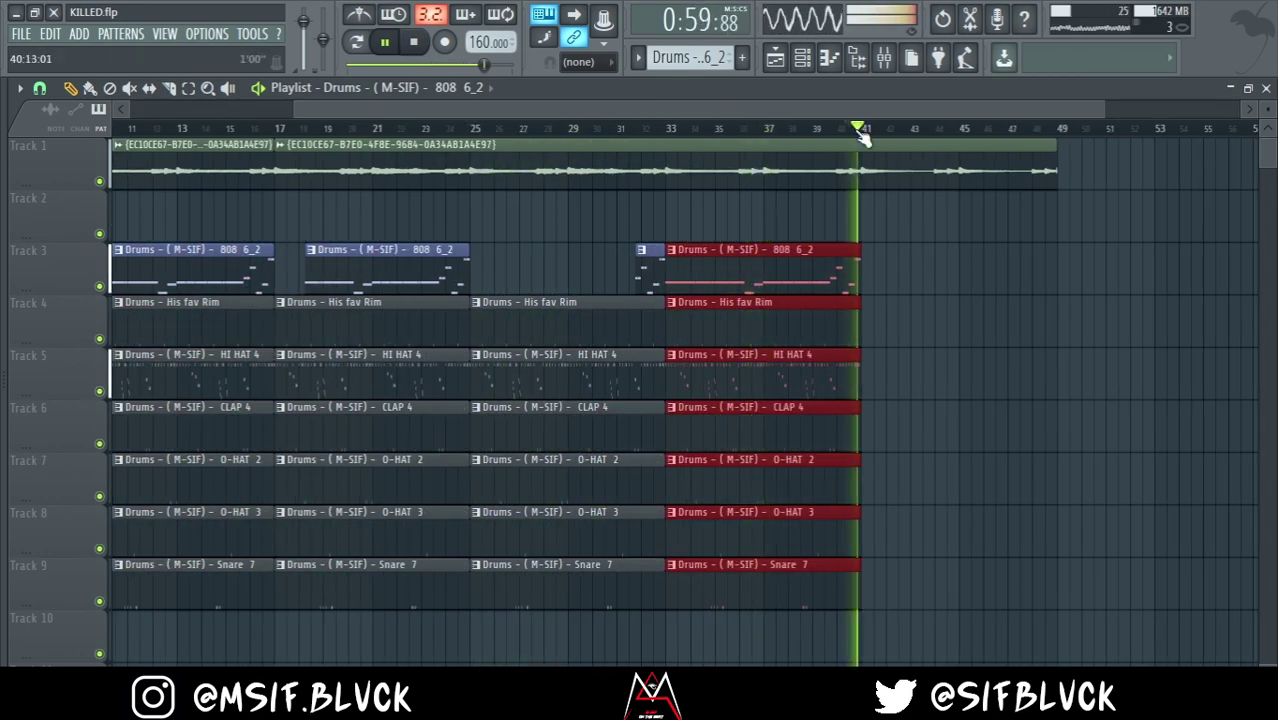
click(893, 180)
scroll(263, 660, down, 2)
scroll(571, 363, up, 4)
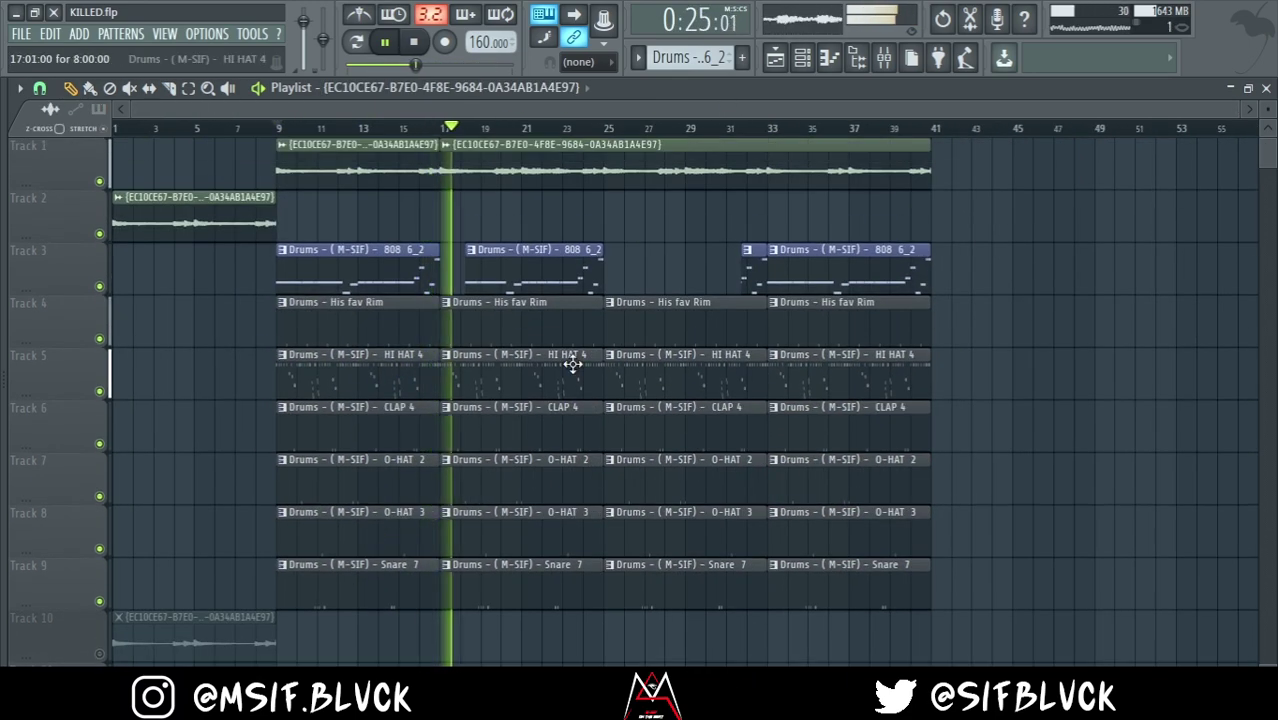
Trim the start of the HI HAT 4 clip at bar 25 on Track 5 to bar 26
scroll(642, 380, up, 2)
drag(582, 360, 620, 363)
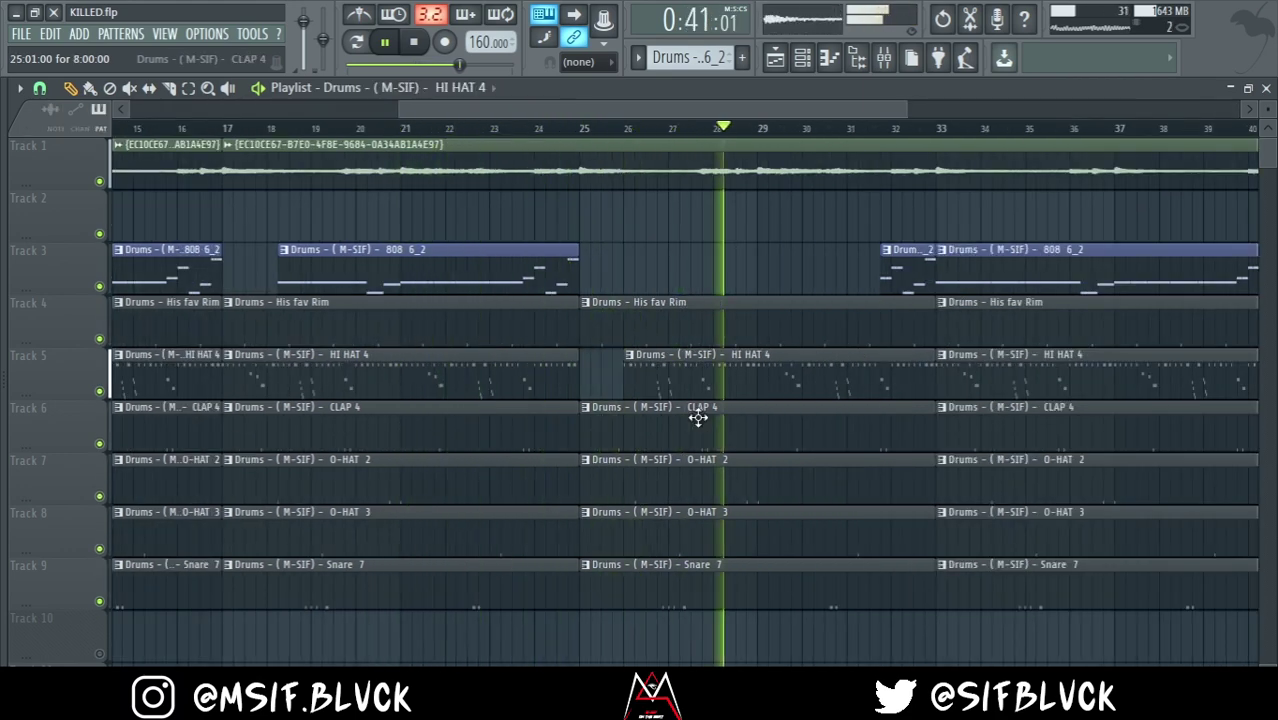
Shorten the drum clips at bar 33 to end at bar 40 and duplicate the arrangement from bar 9 to bar 41
scroll(693, 414, down, 4)
ctrl+click(915, 281)
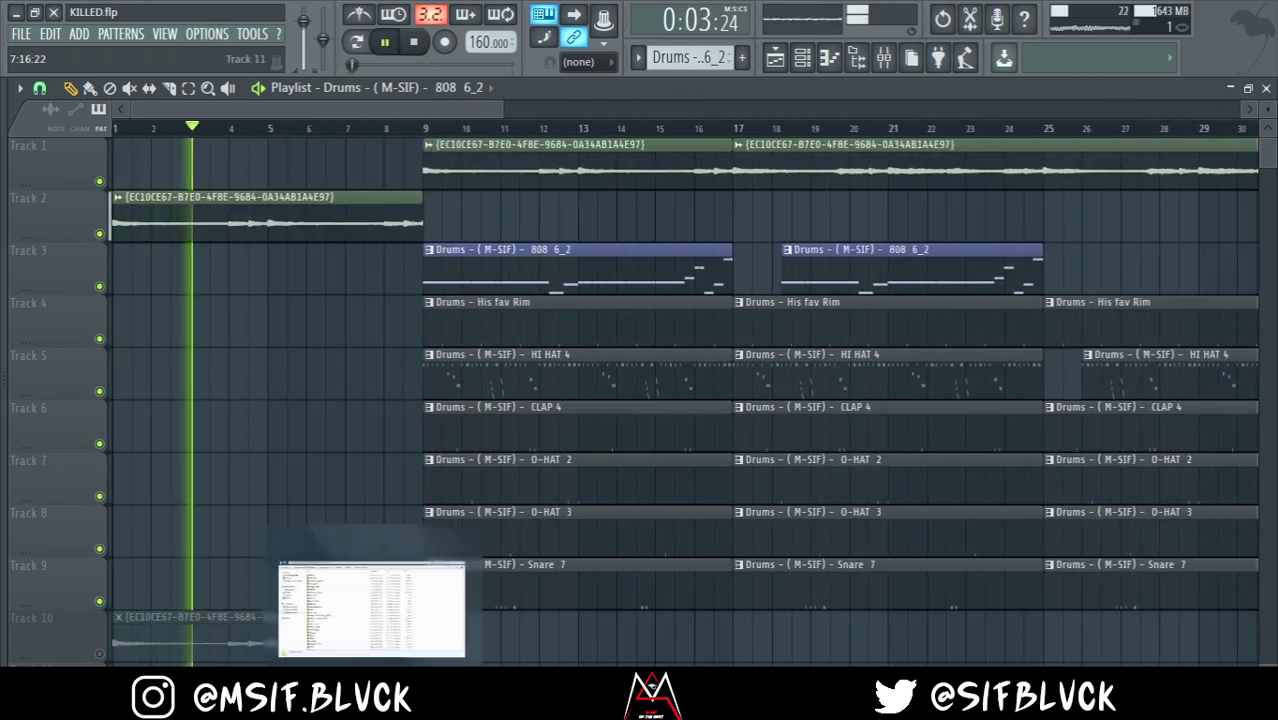
Add the 1 M-SIF TAG and swordsif audio files to the playlist, placing the tag on Track 3 at about beat 2 of bar 7
drag(330, 610, 334, 460)
scroll(340, 468, up, 3)
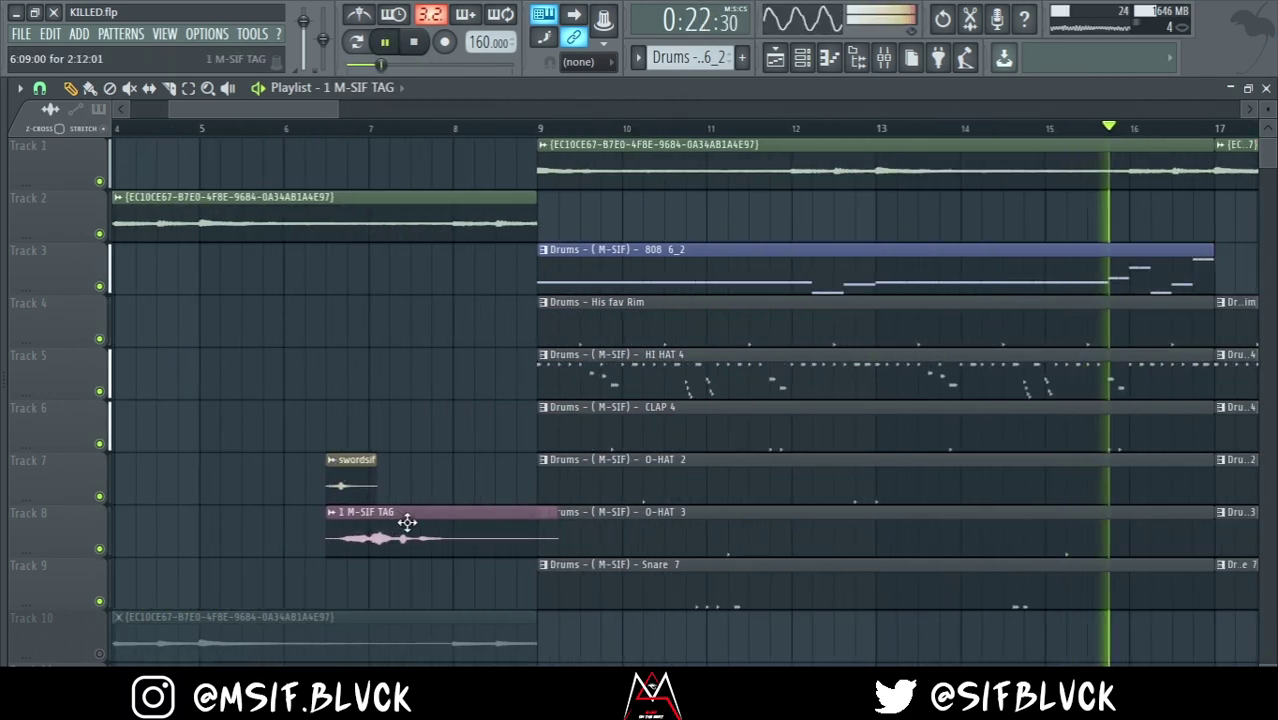
drag(408, 522, 467, 255)
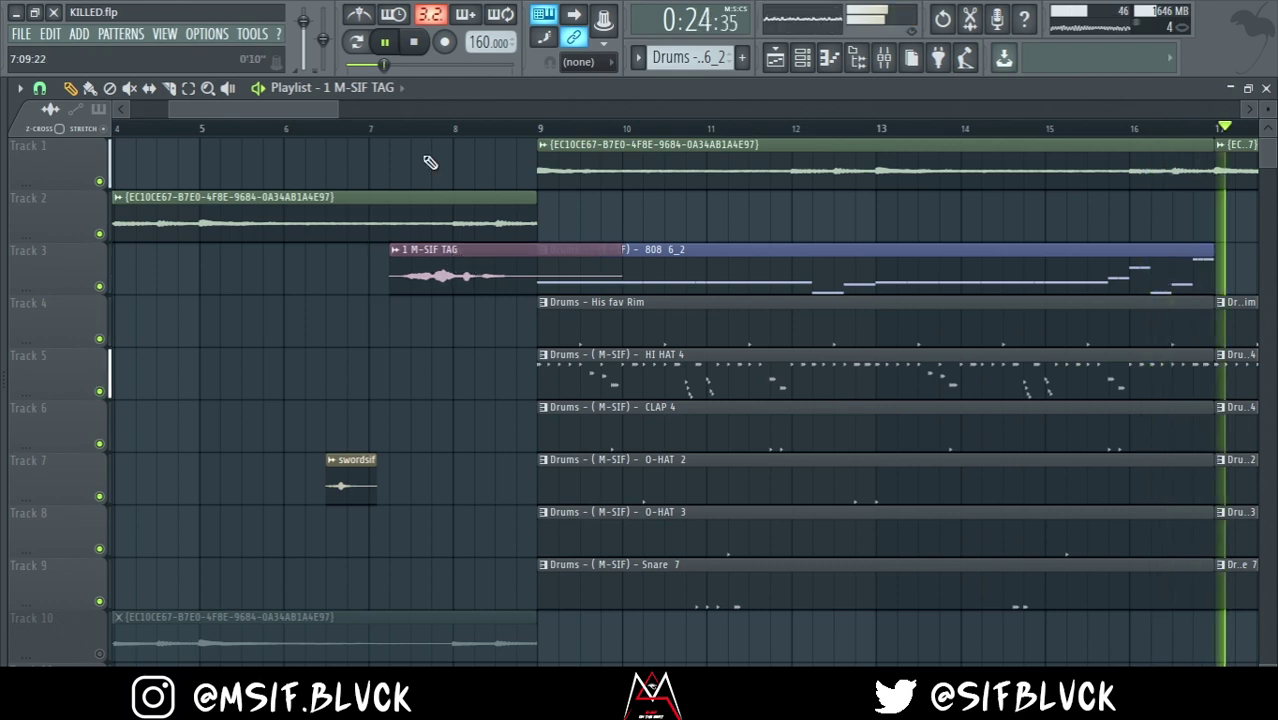
Move the swordsif clip to Track 11 at beat 4 of bar 8, play from bar 7 and save the project
click(397, 129)
drag(351, 474, 546, 656)
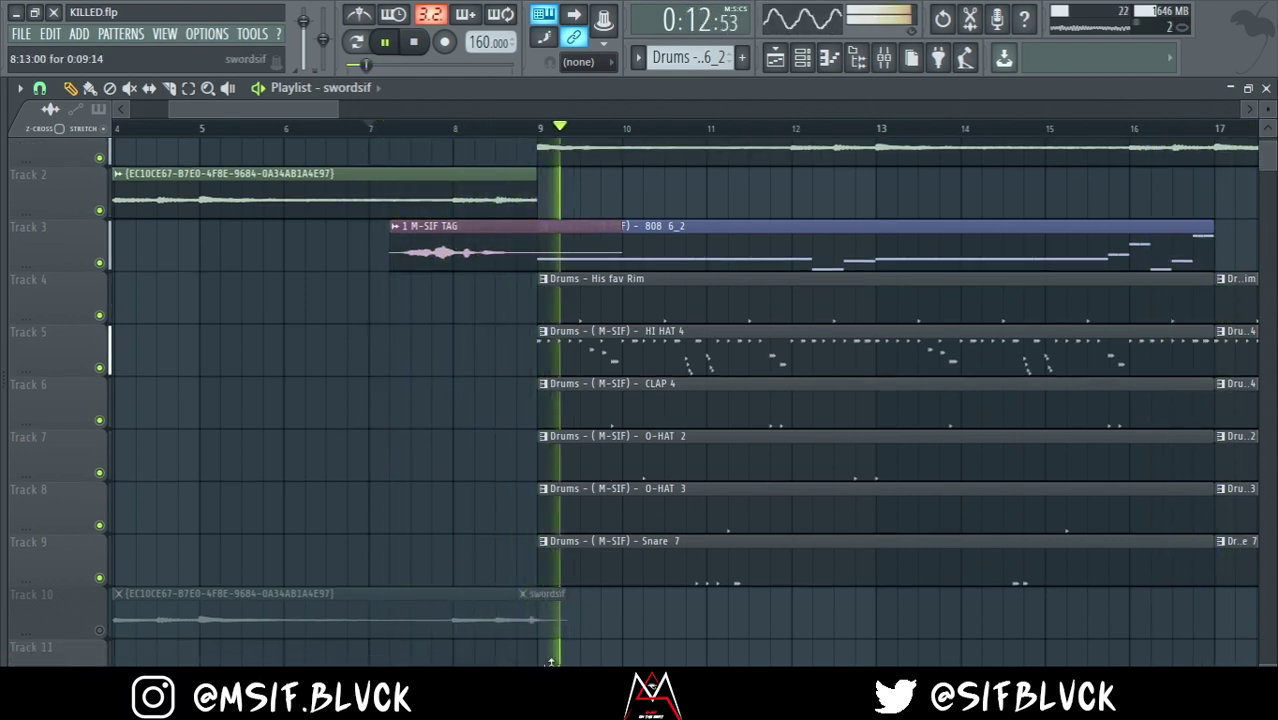
scroll(546, 656, down, 1)
scroll(540, 660, up, 1)
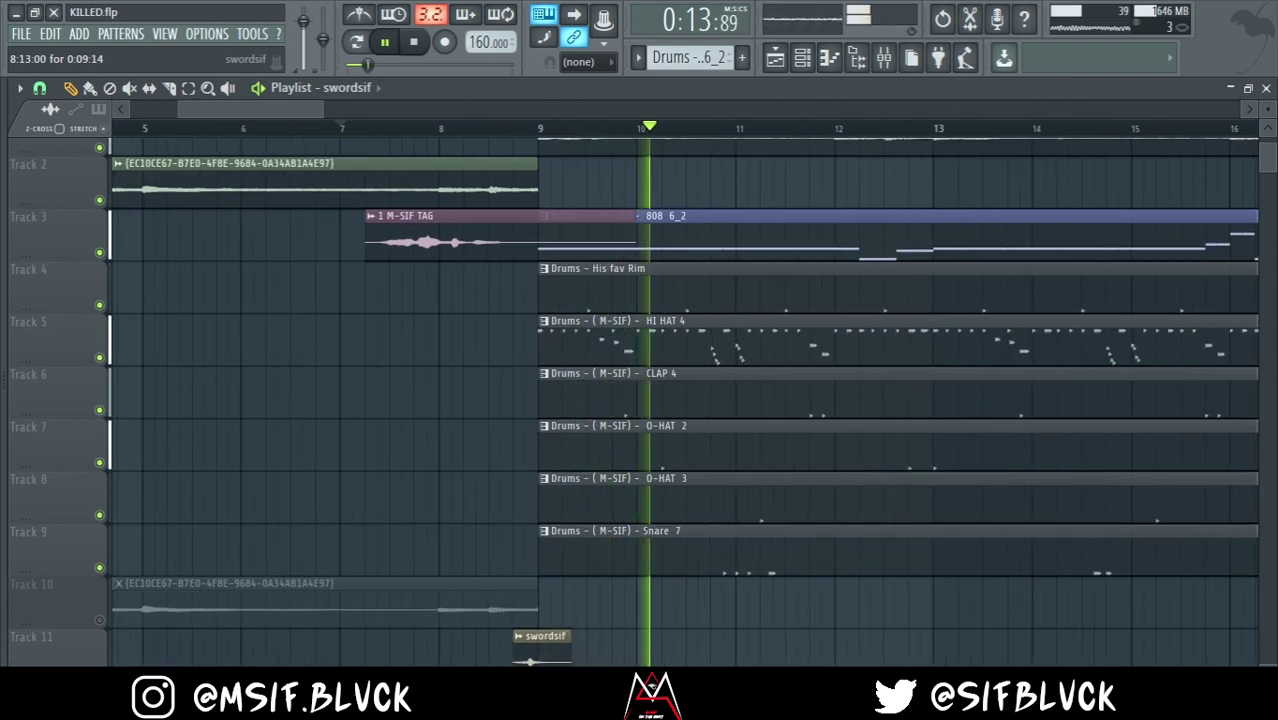
key(space)
key(space)
scroll(439, 180, down, 1)
scroll(439, 180, down, 1)
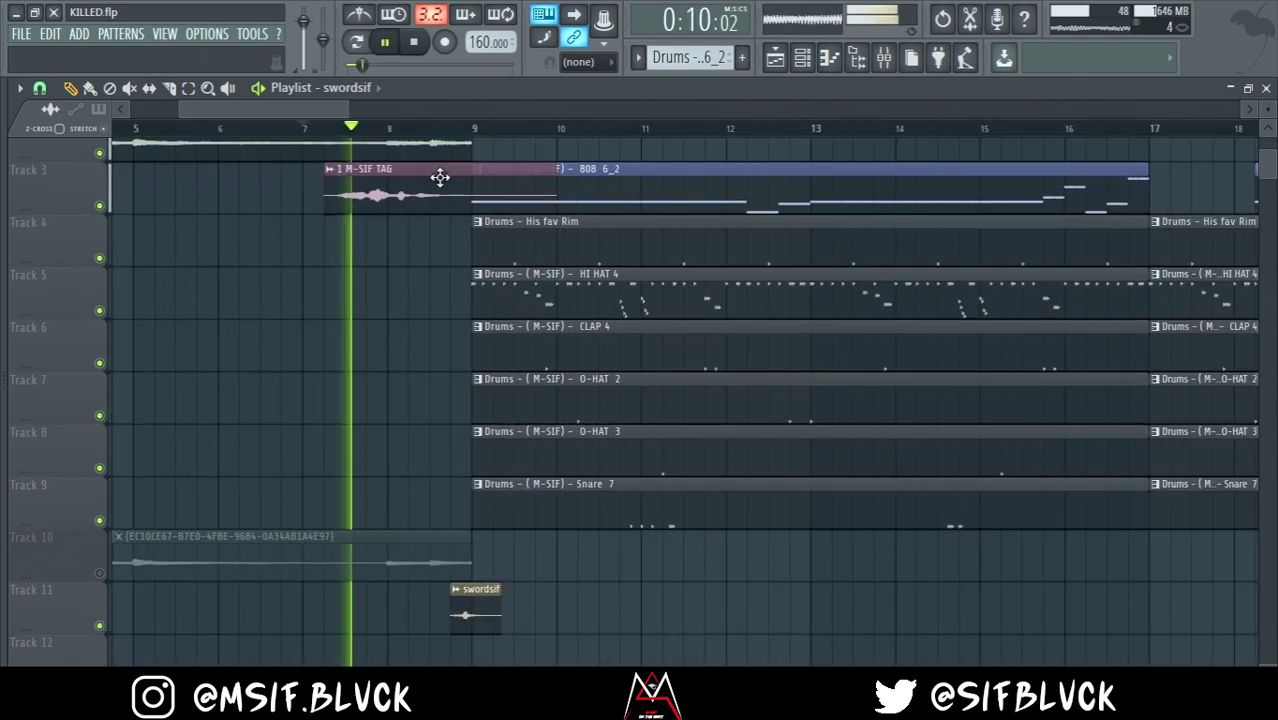
scroll(440, 177, down, 1)
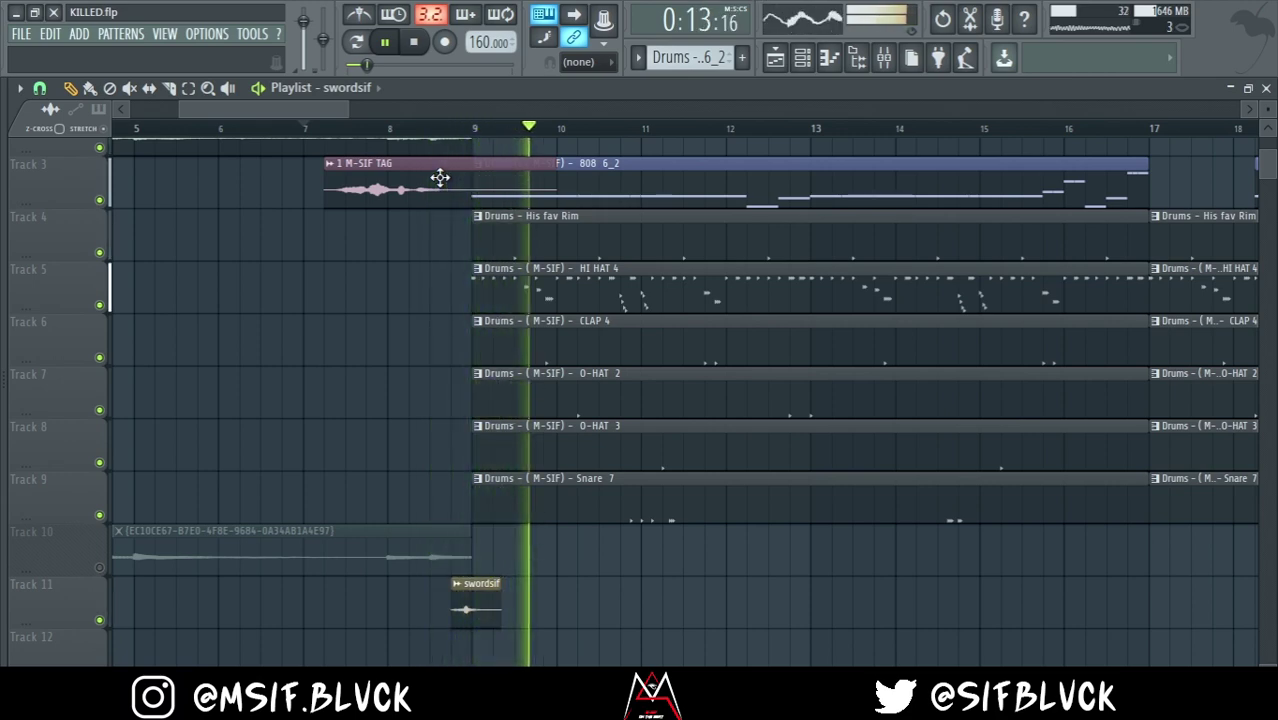
key(ctrl+s)
Delete the Snare 7 clip at bar 17 on Track 9
scroll(440, 177, down, 5)
scroll(440, 177, up, 2)
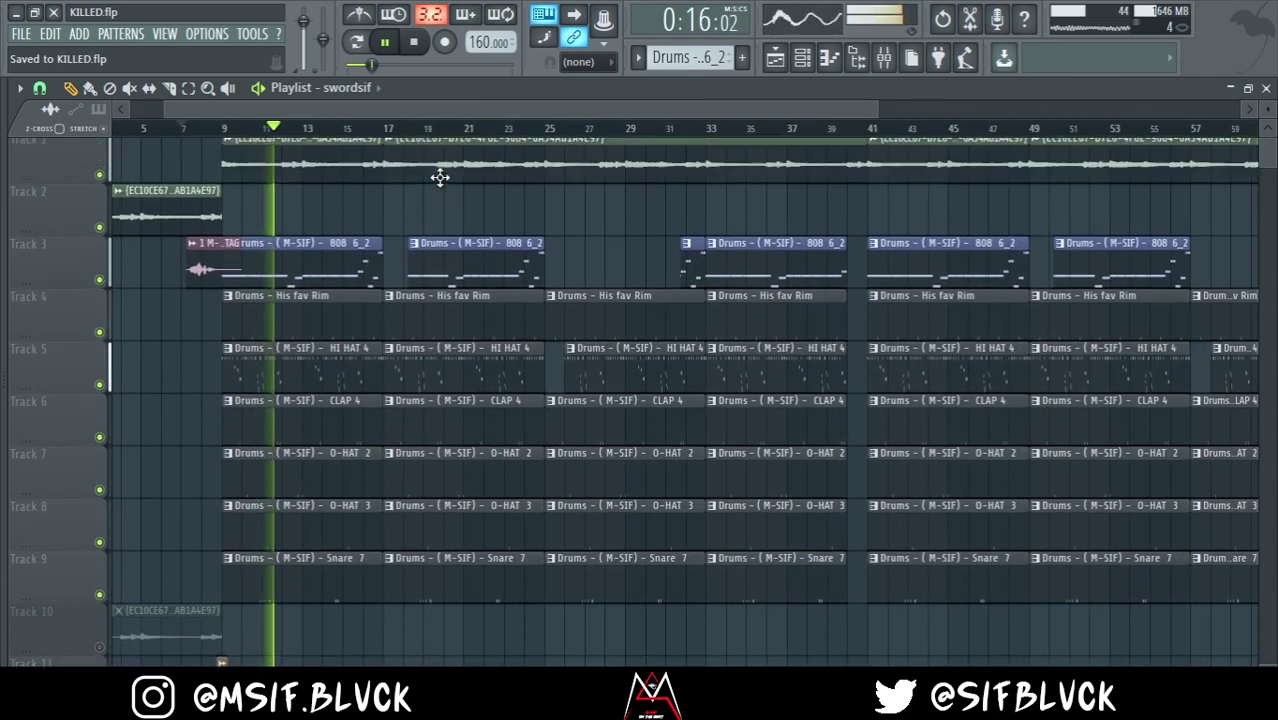
scroll(440, 177, up, 4)
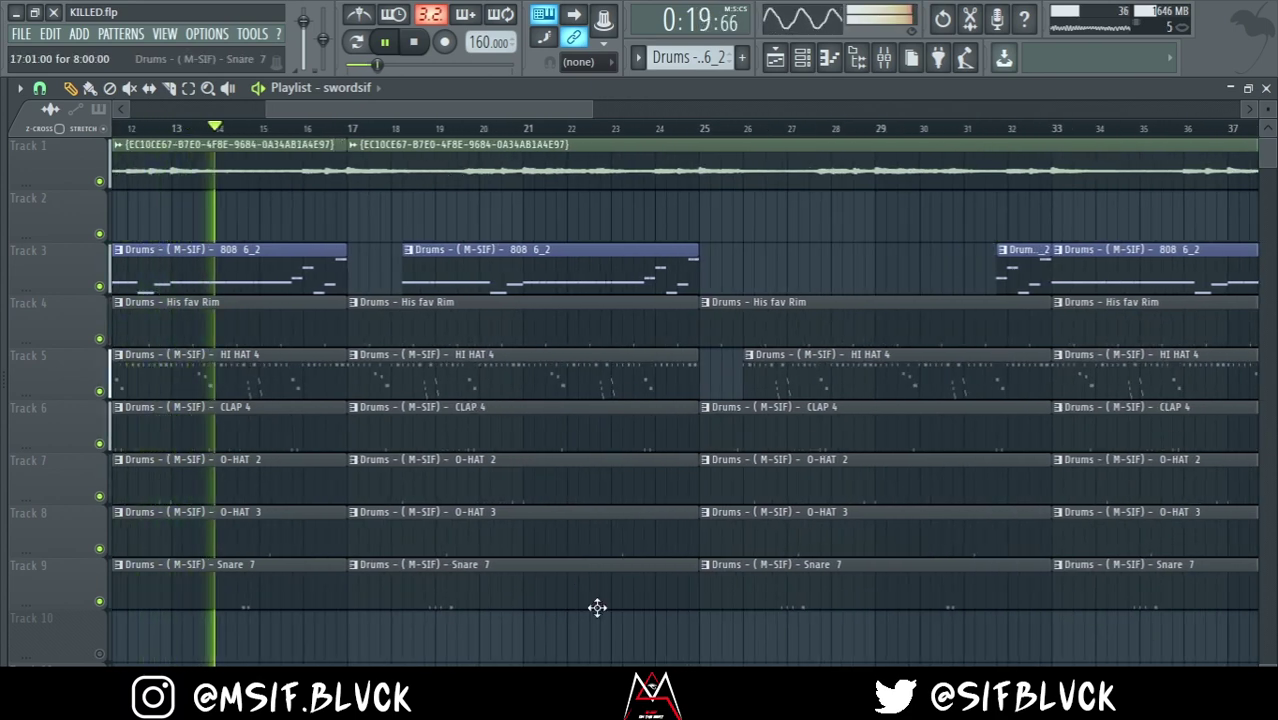
scroll(597, 607, down, 2)
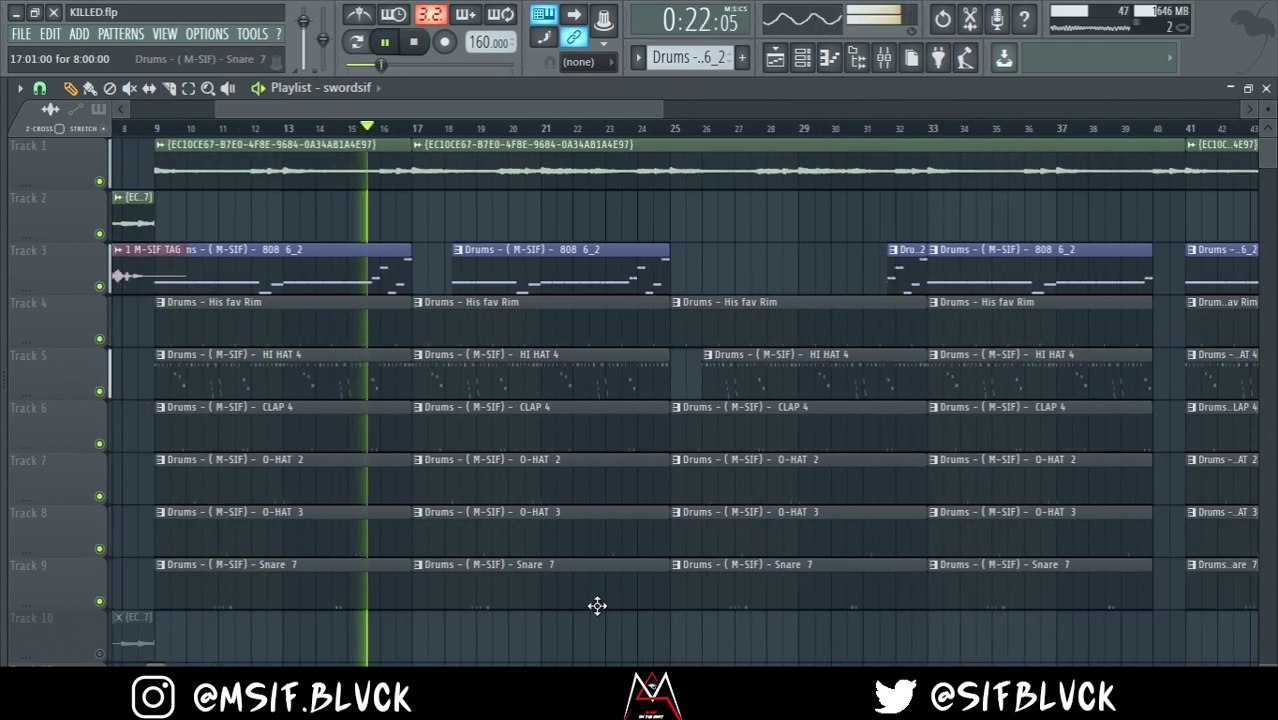
right_click(511, 595)
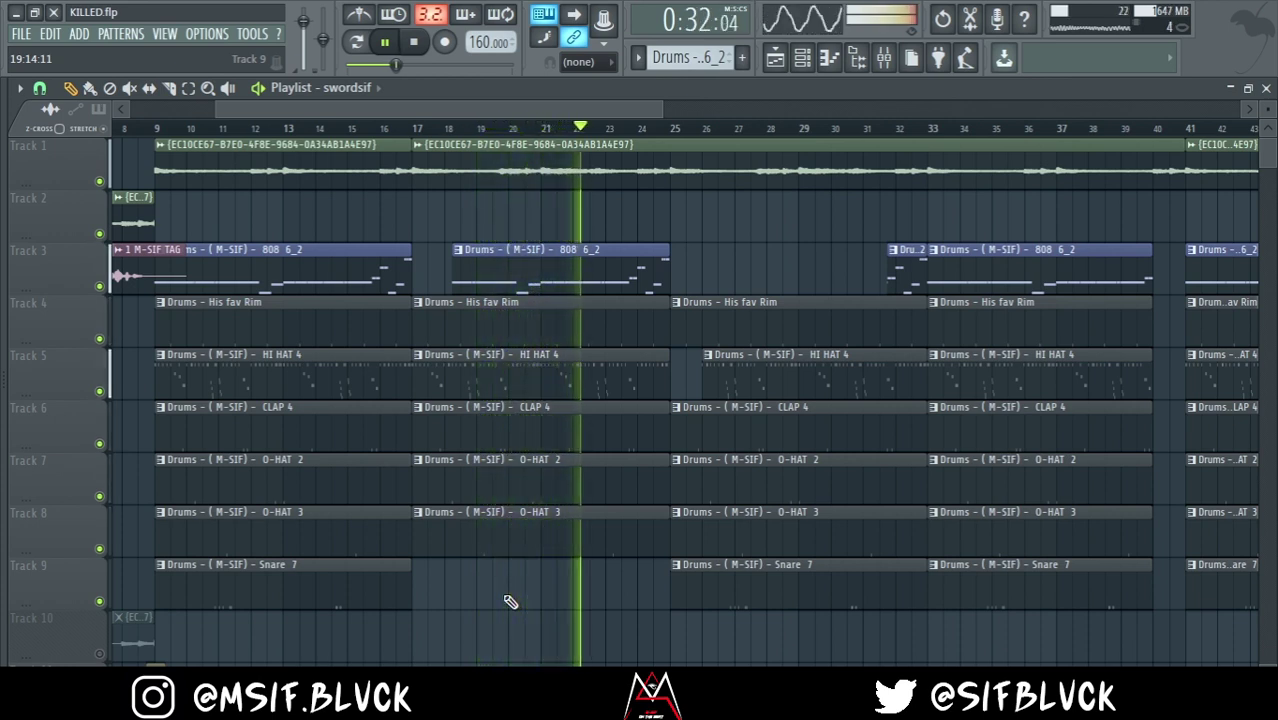
Duplicate the seven drum clips at bar 65 on Tracks 3 to 9 to bar 73 and extend the copies to end at bar 81
scroll(510, 602, down, 3)
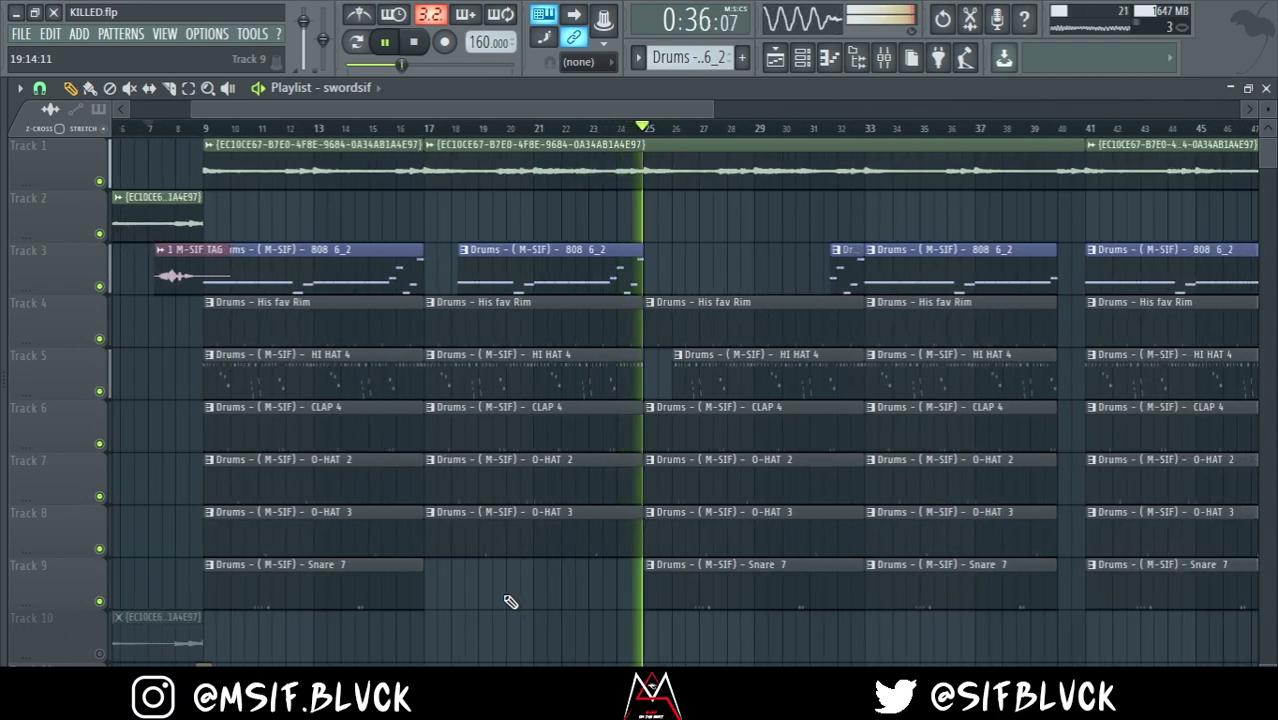
scroll(510, 602, down, 4)
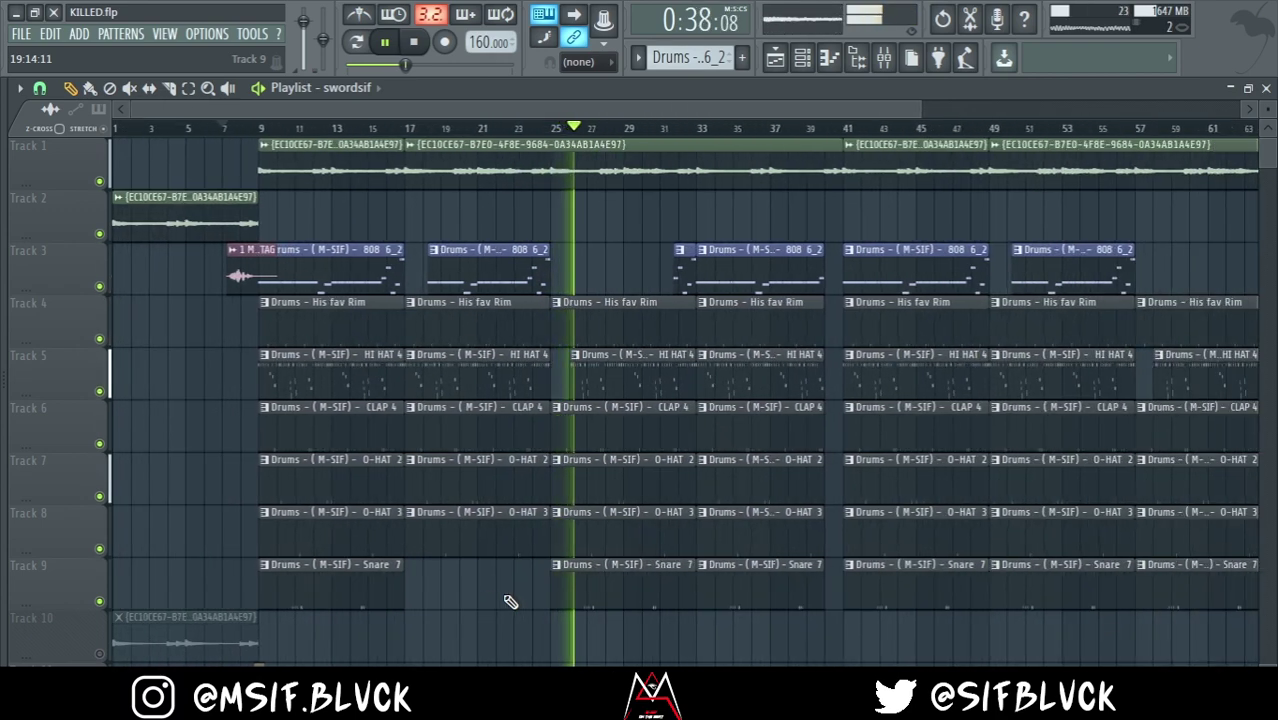
scroll(510, 602, up, 4)
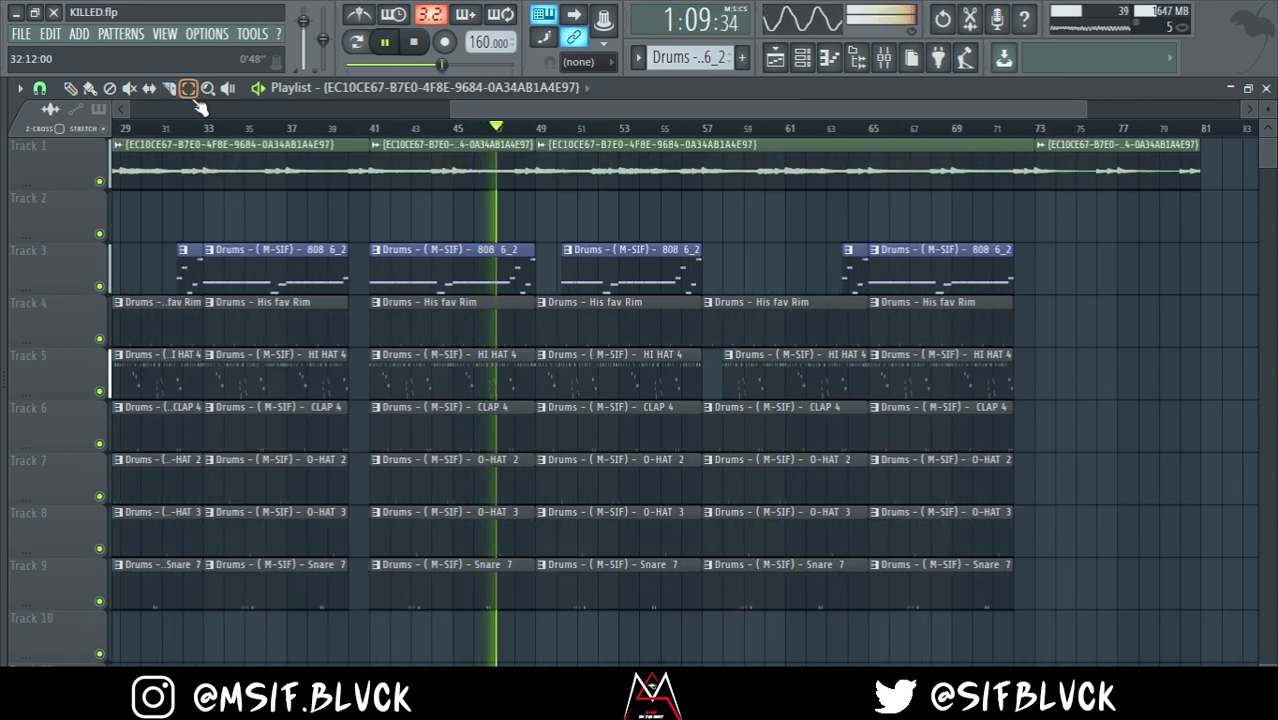
scroll(240, 428, down, 2)
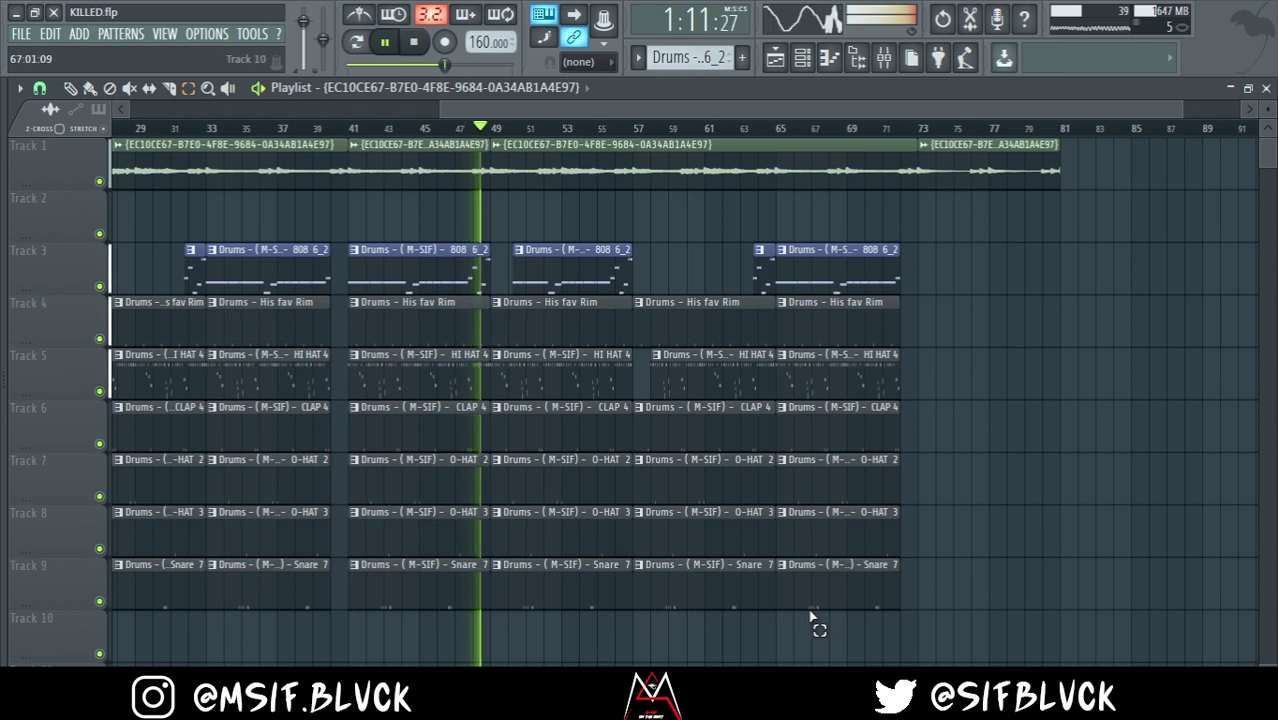
drag(822, 645, 845, 252)
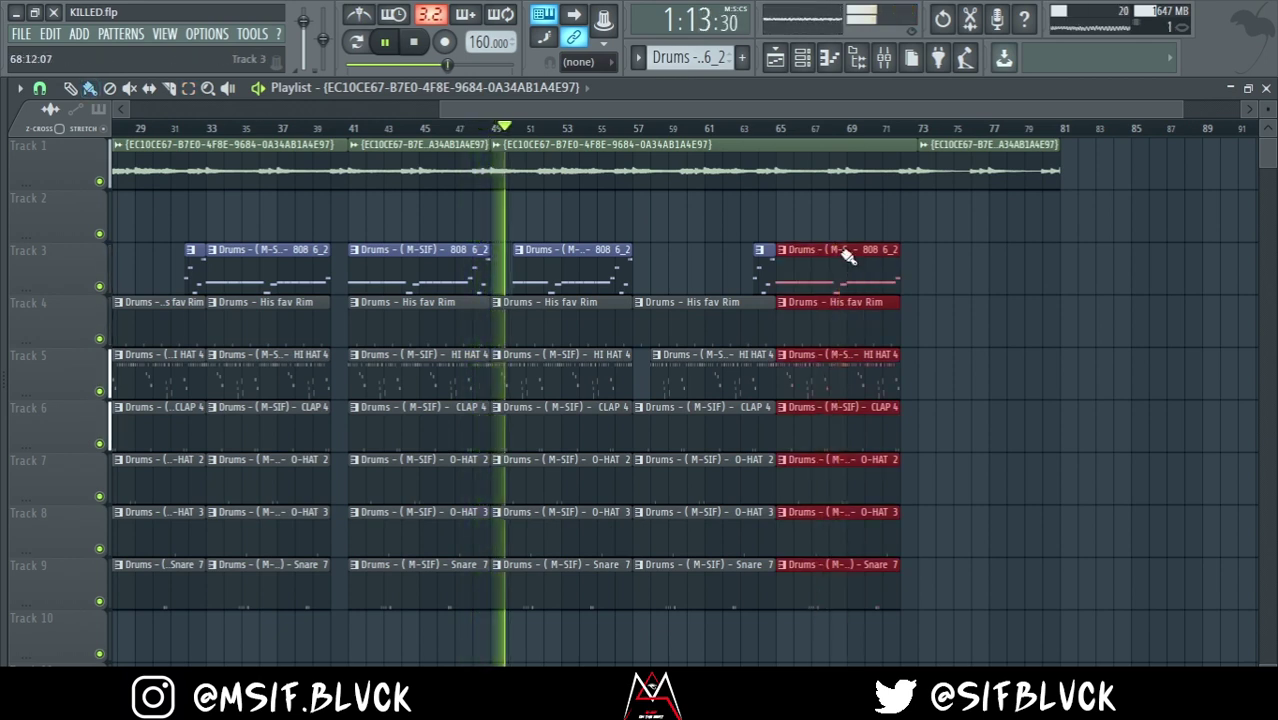
key(ctrl+b)
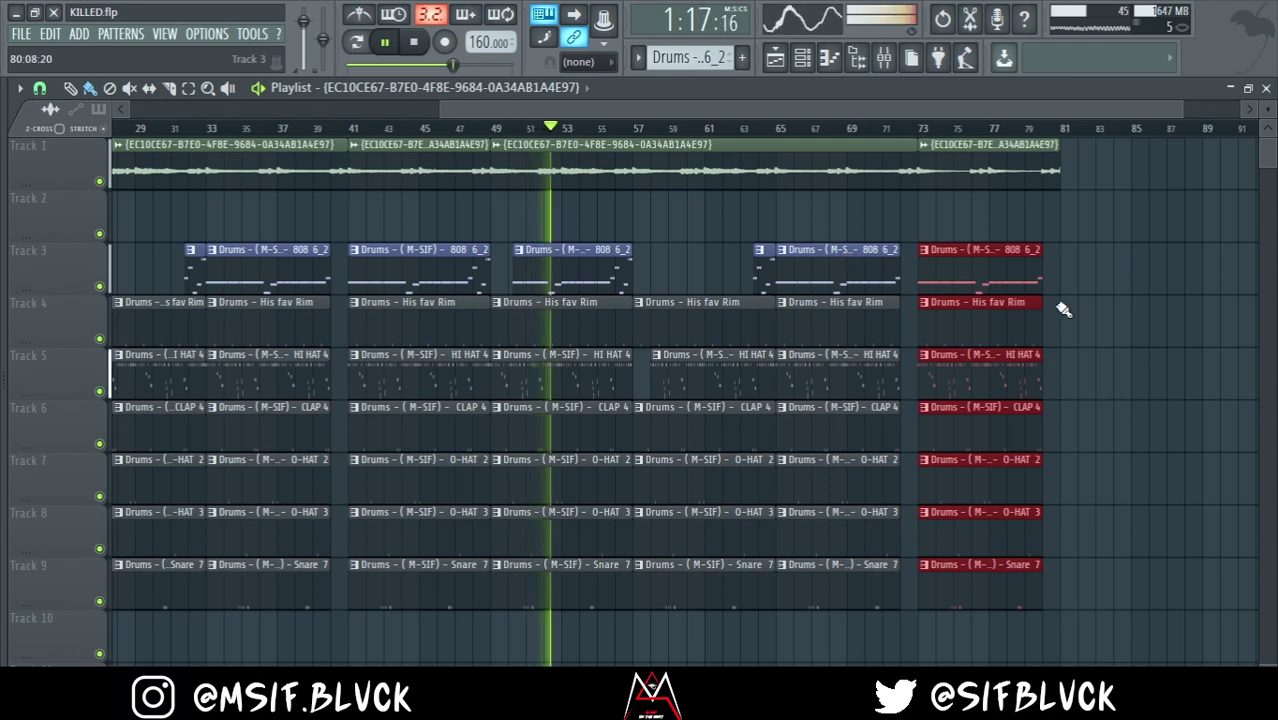
drag(1044, 277, 1057, 277)
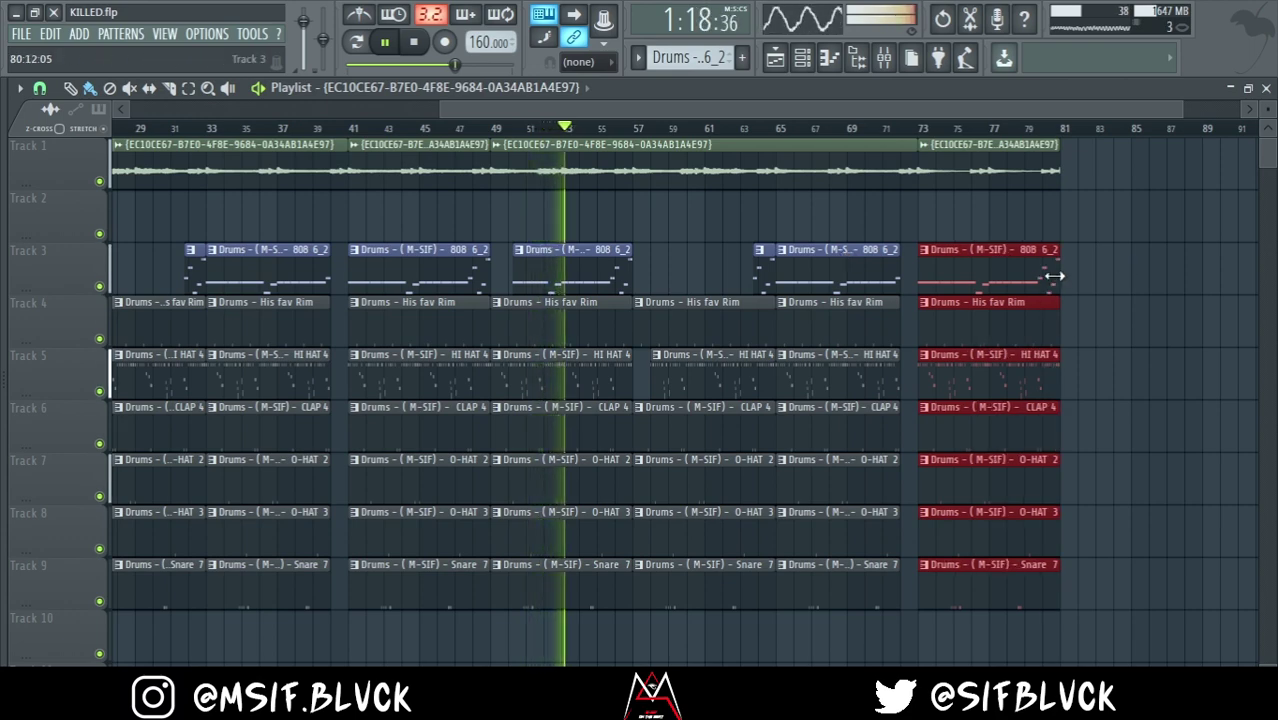
Add Fruity Multiband Compressor to effect slot 7 of the Master mixer track
click(884, 58)
click(78, 222)
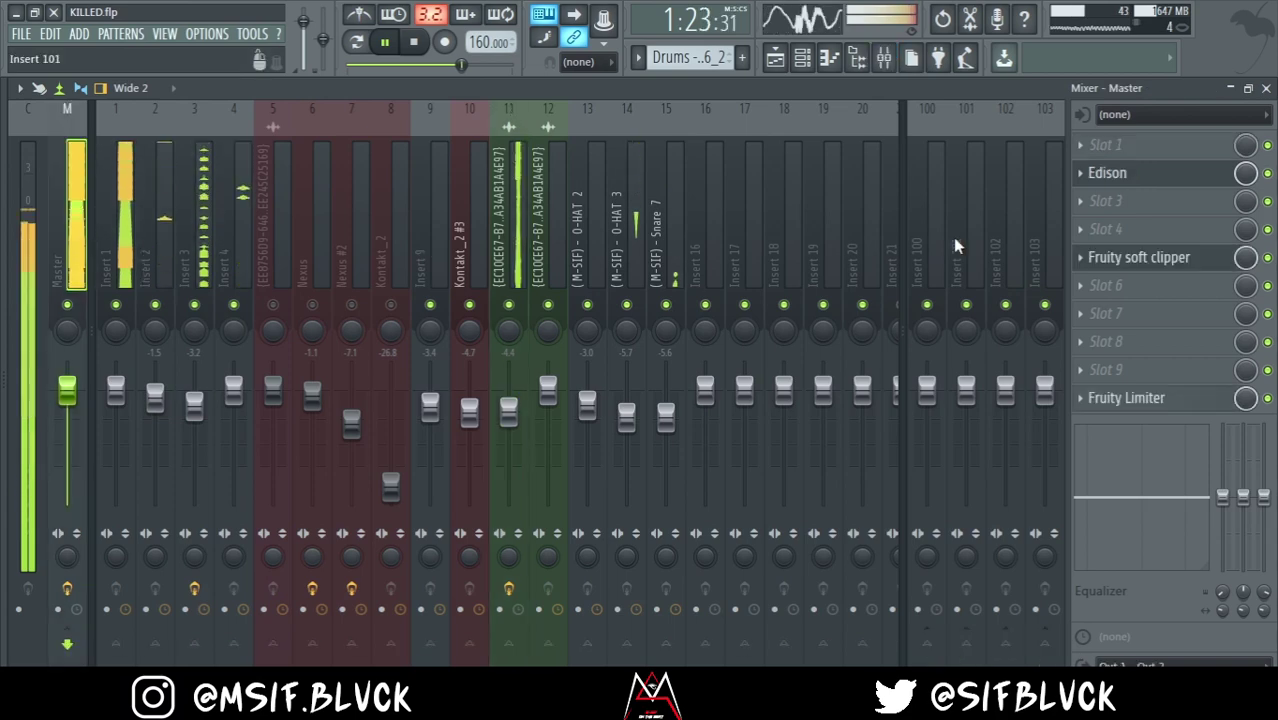
click(1106, 313)
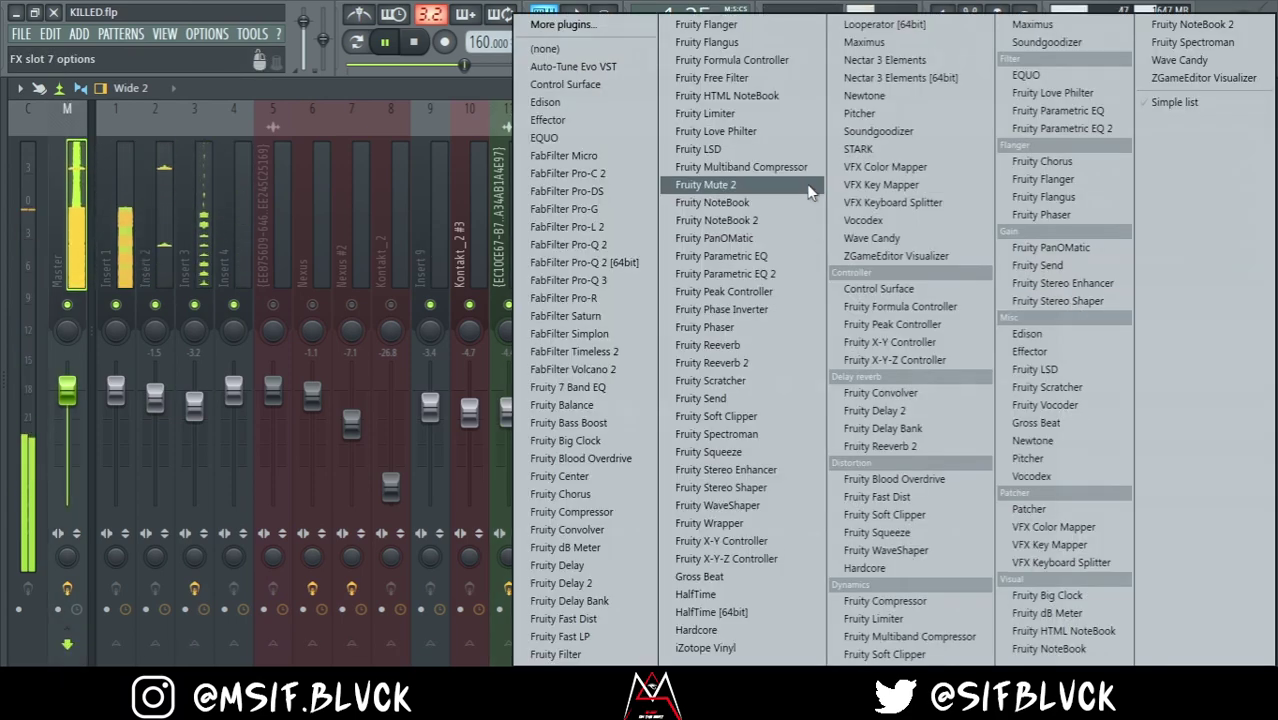
click(806, 167)
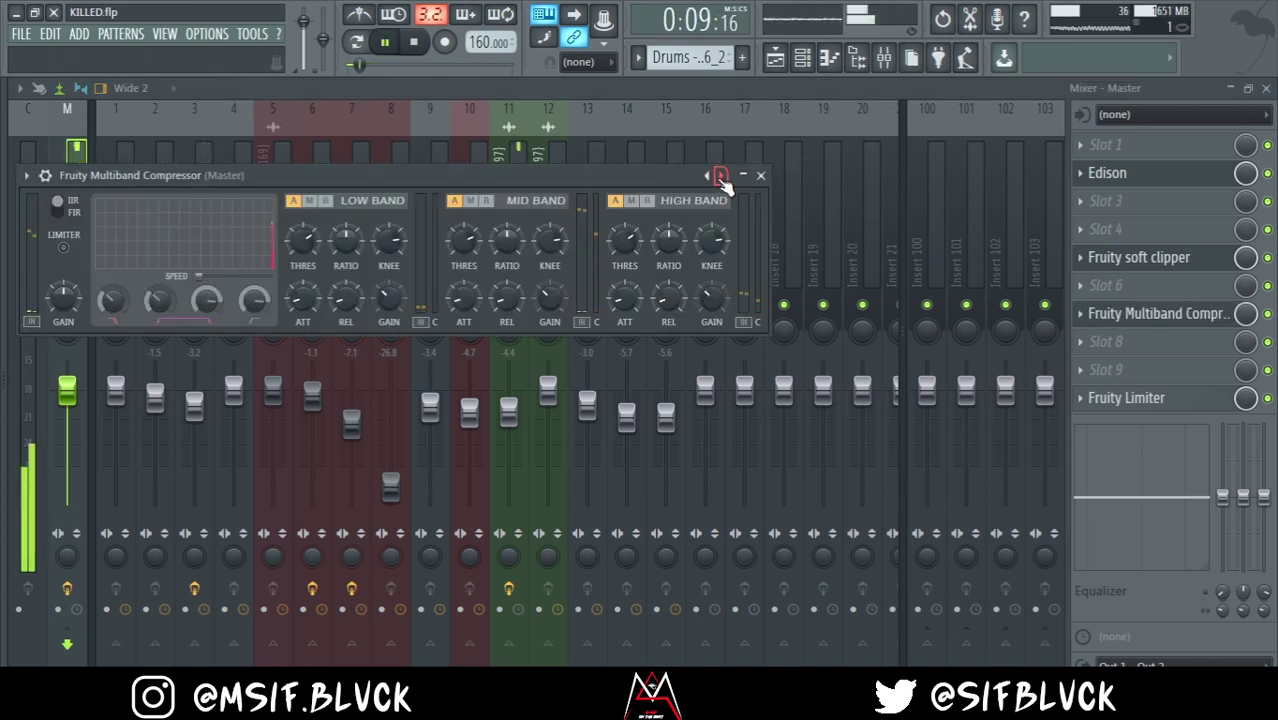
Play the beat while auditioning the Fruity Multiband Compressor presets on the Master, and load the Noisy neighbors preset
scroll(722, 182, down, 4)
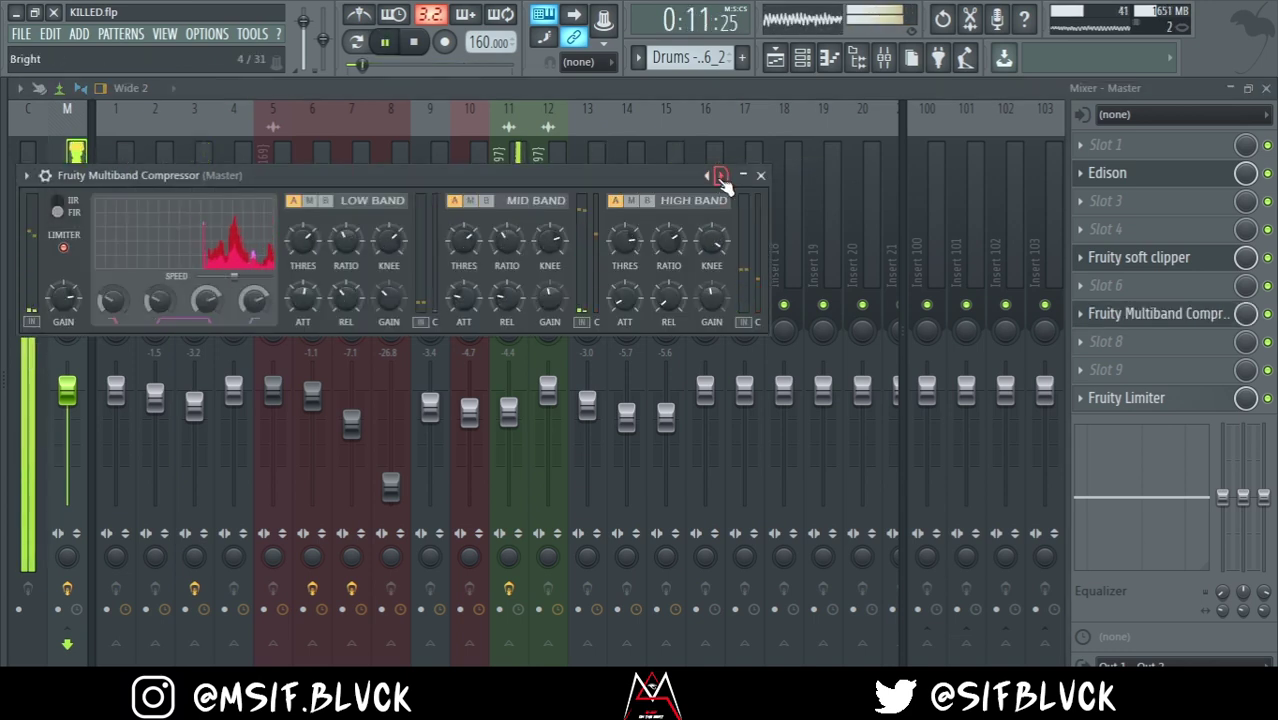
scroll(722, 182, down, 1)
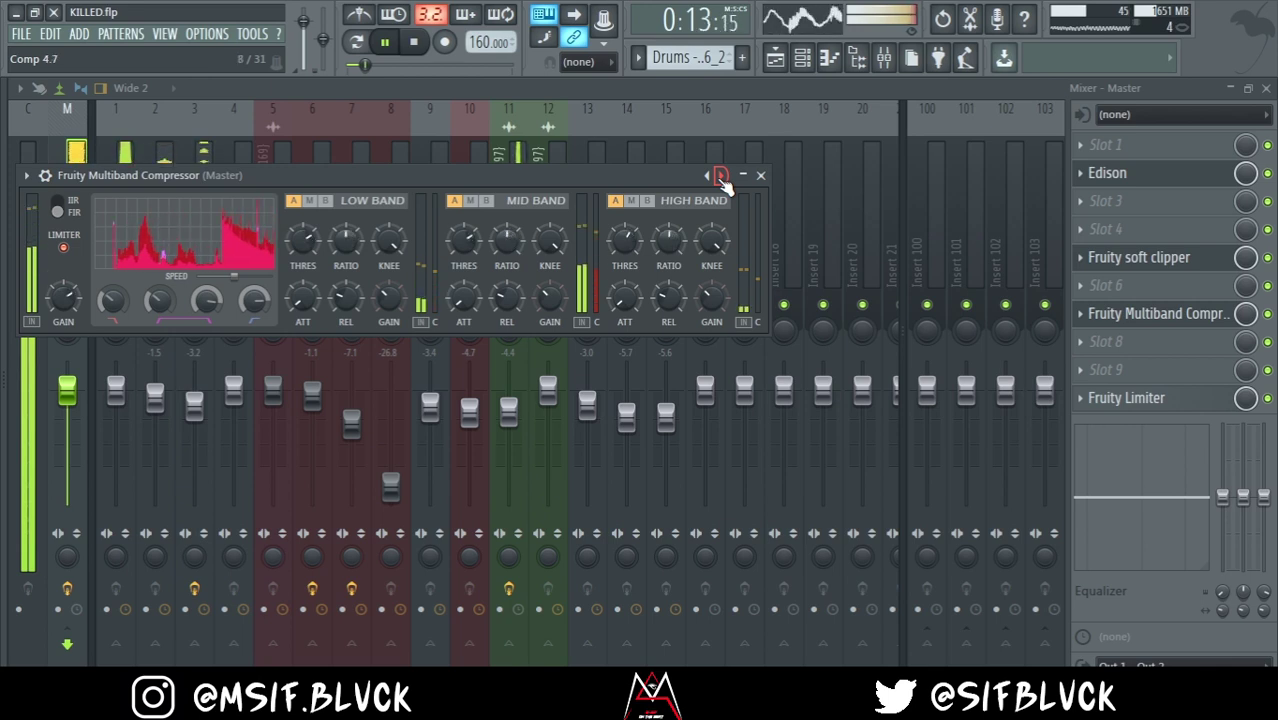
scroll(722, 182, down, 3)
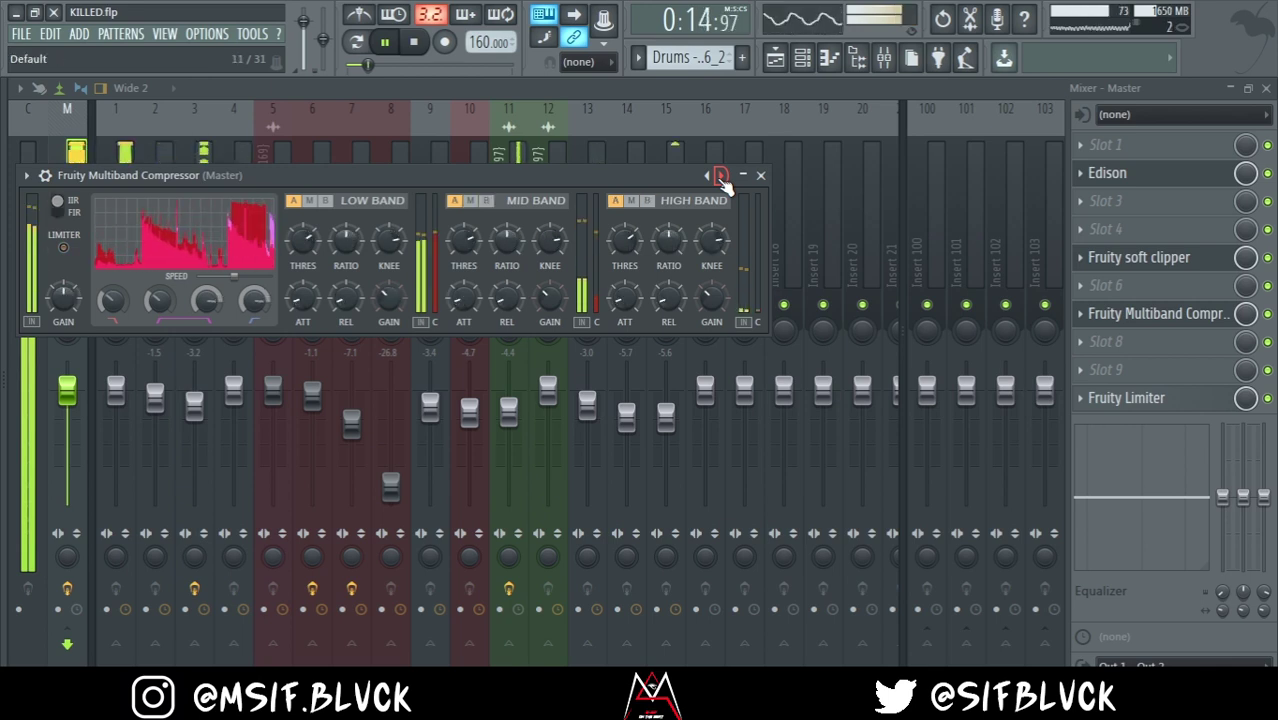
scroll(722, 182, down, 3)
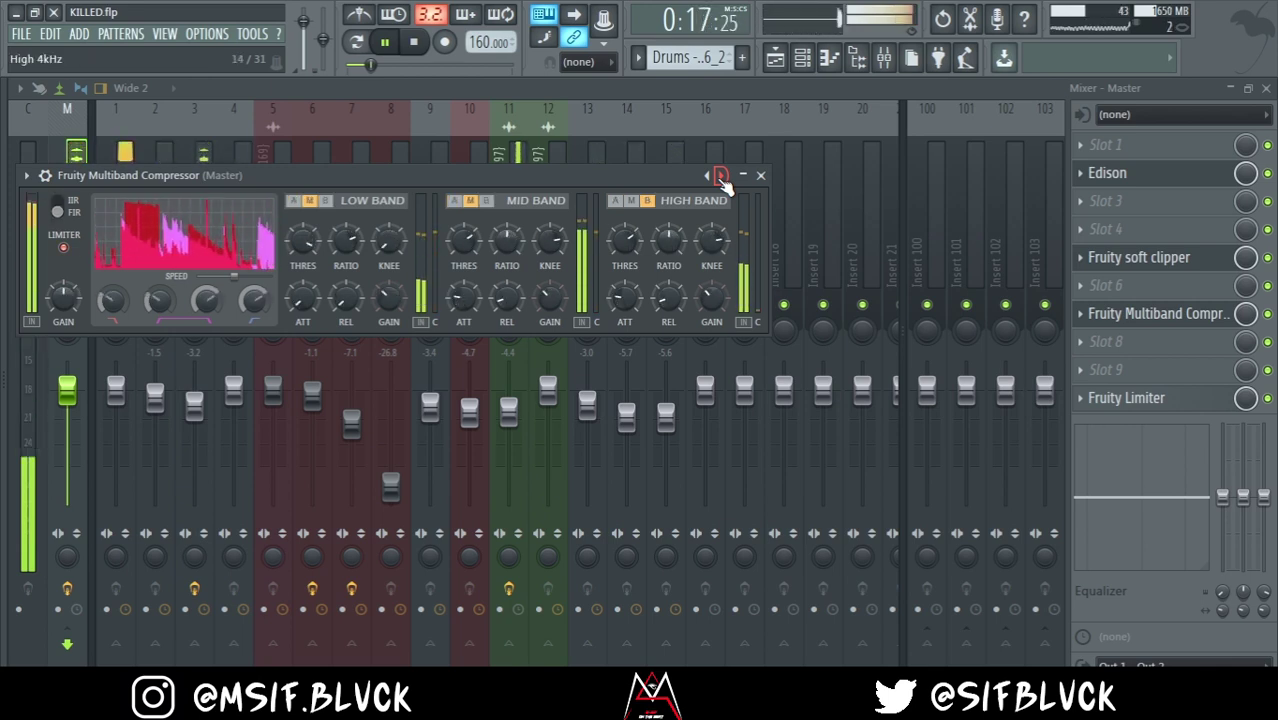
key(space)
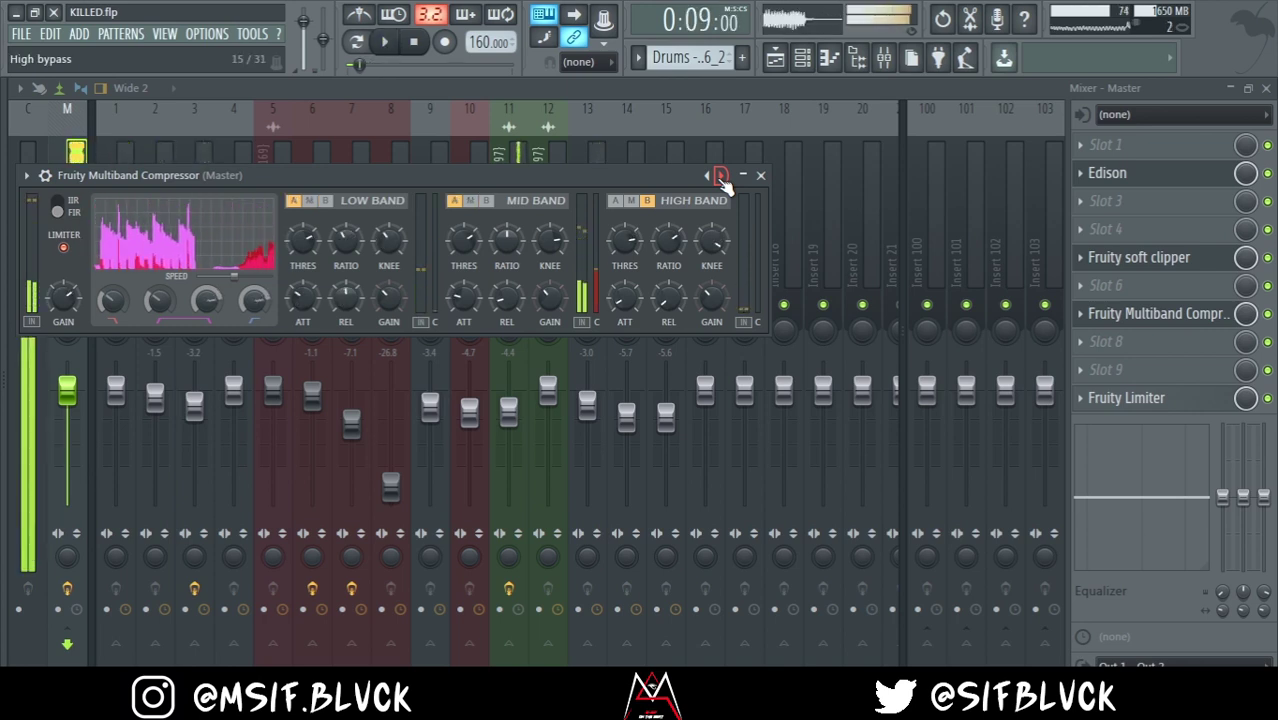
key(space)
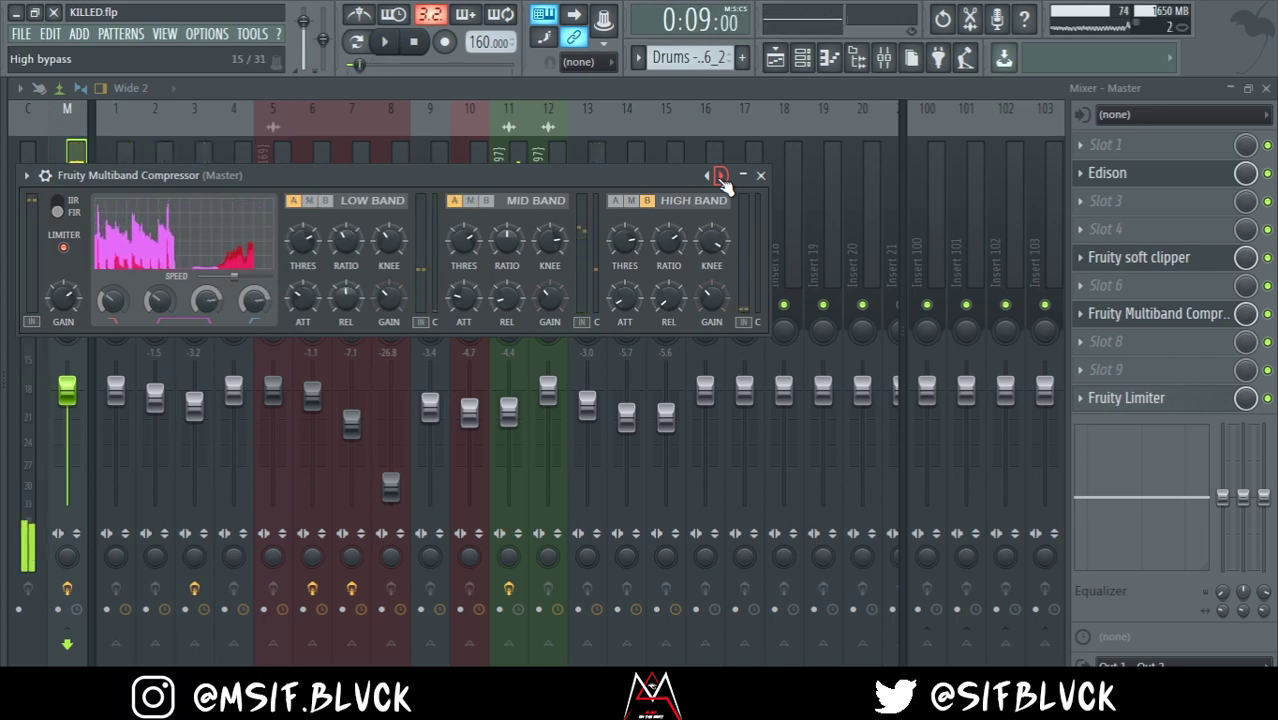
key(space)
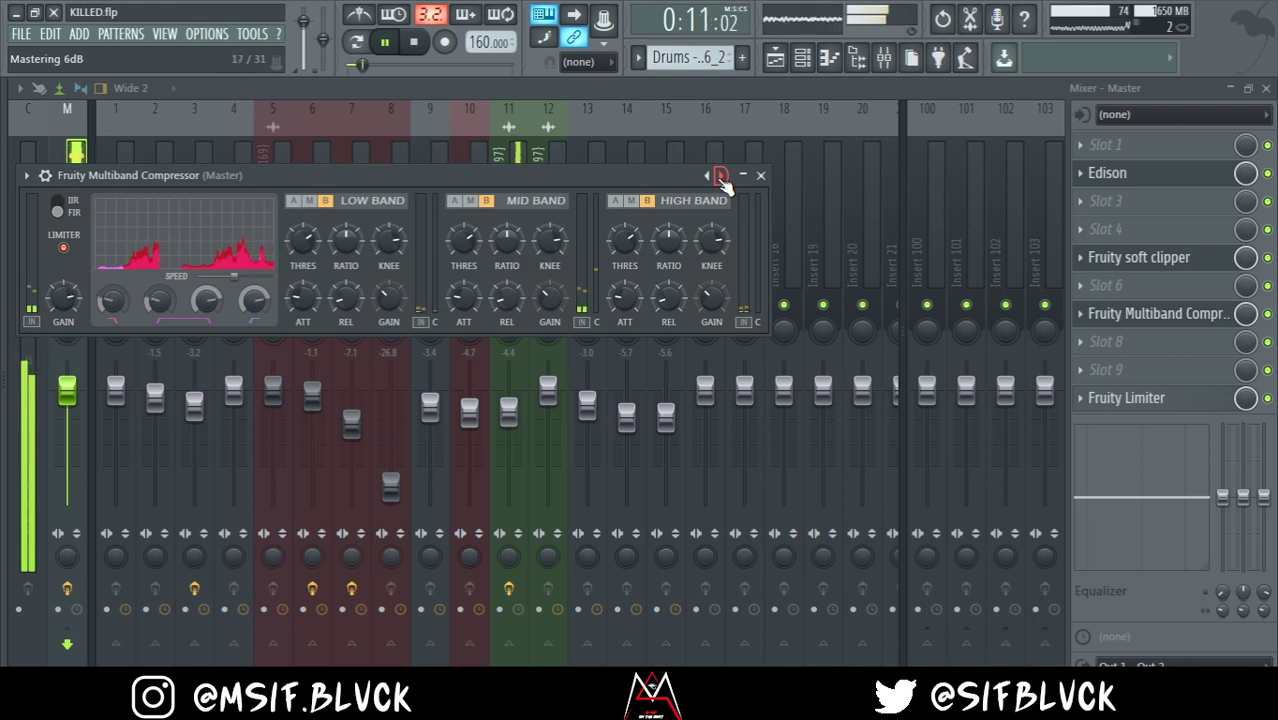
click(720, 177)
click(720, 177)
click(720, 177)
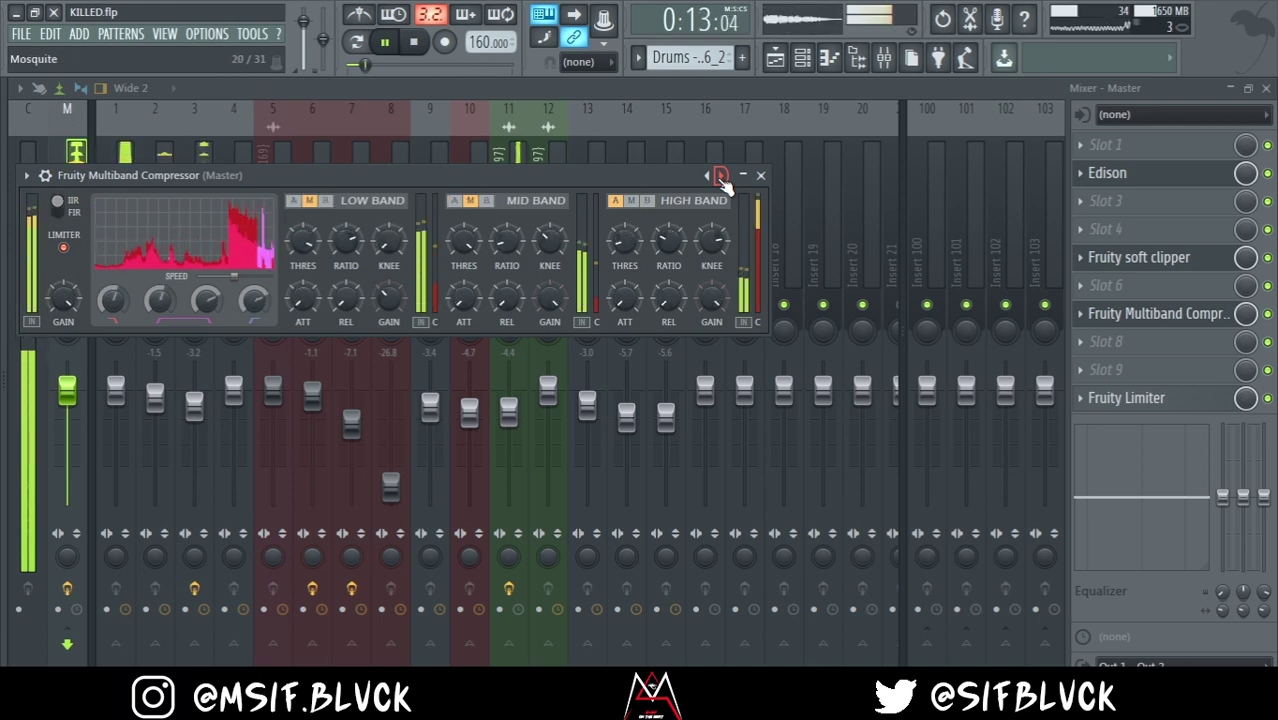
click(720, 177)
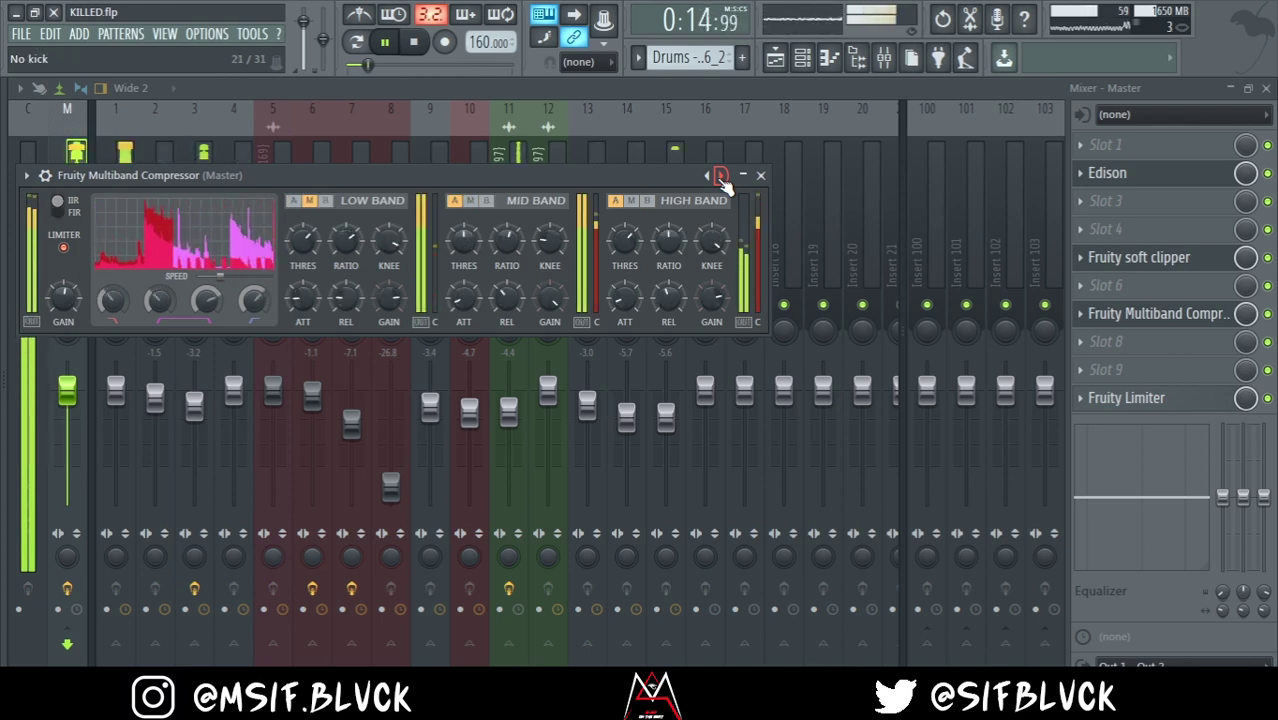
click(720, 177)
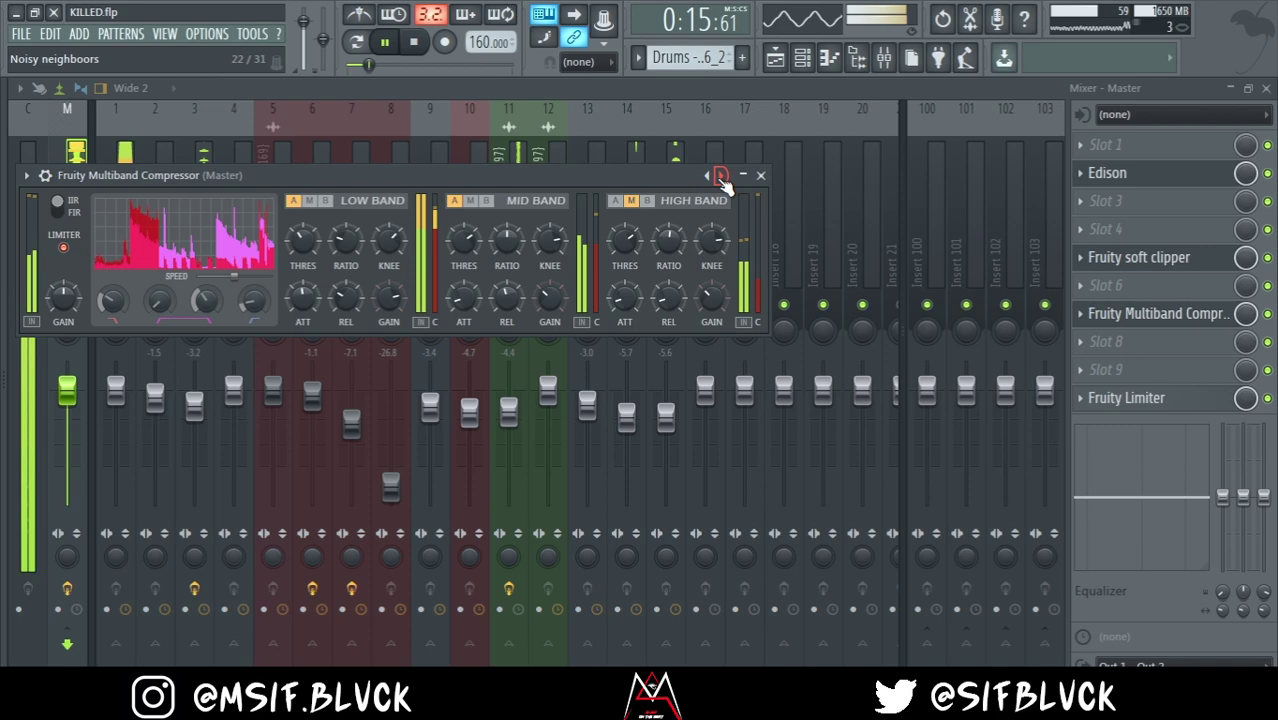
Create an automation clip for the mix level of the Fruity Multiband Compressor on the Master and show the Playlist
right_click(1243, 318)
click(1185, 441)
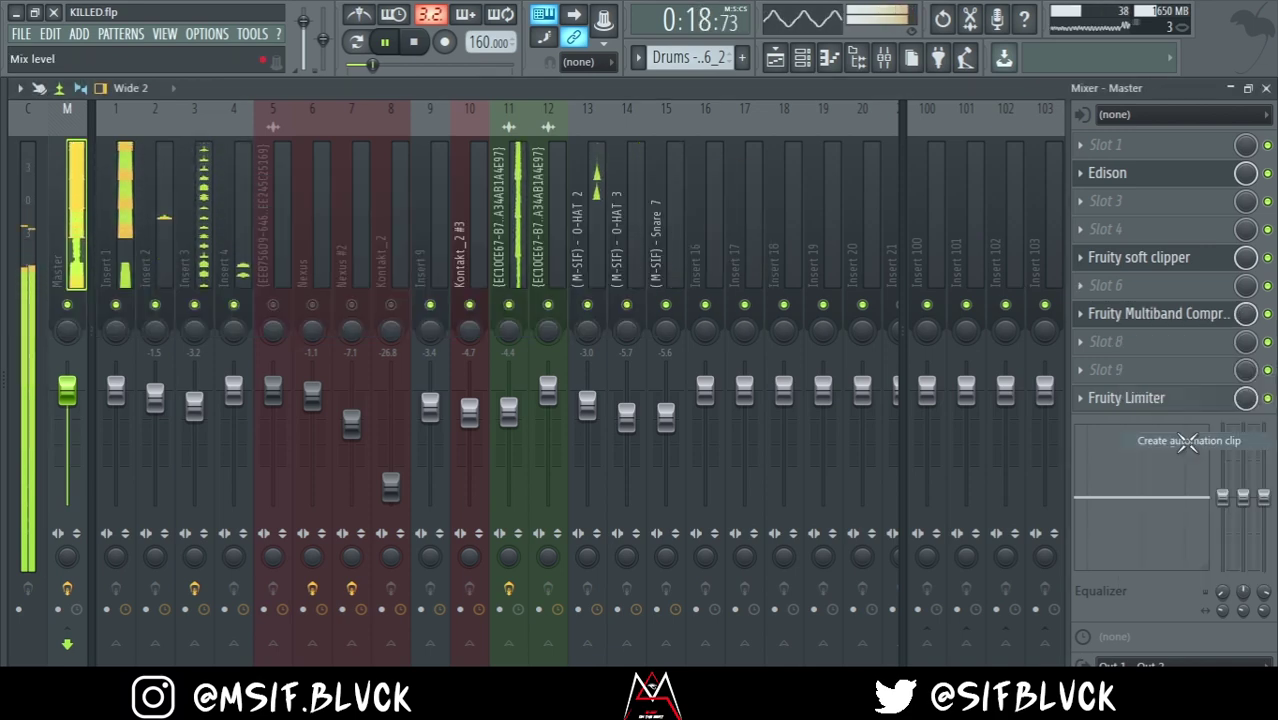
click(775, 57)
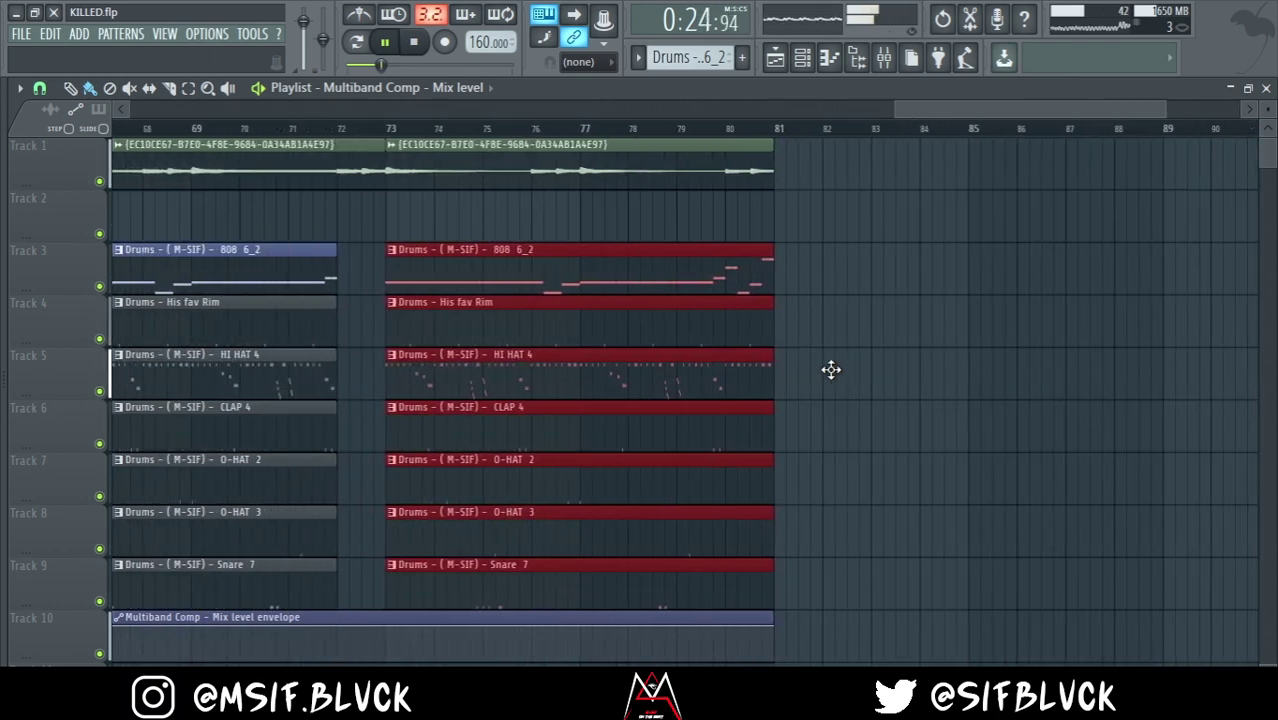
Add points to the Multiband Comp mix level envelope at bar 73 so it jumps there from the minimum
scroll(830, 368, down, 2)
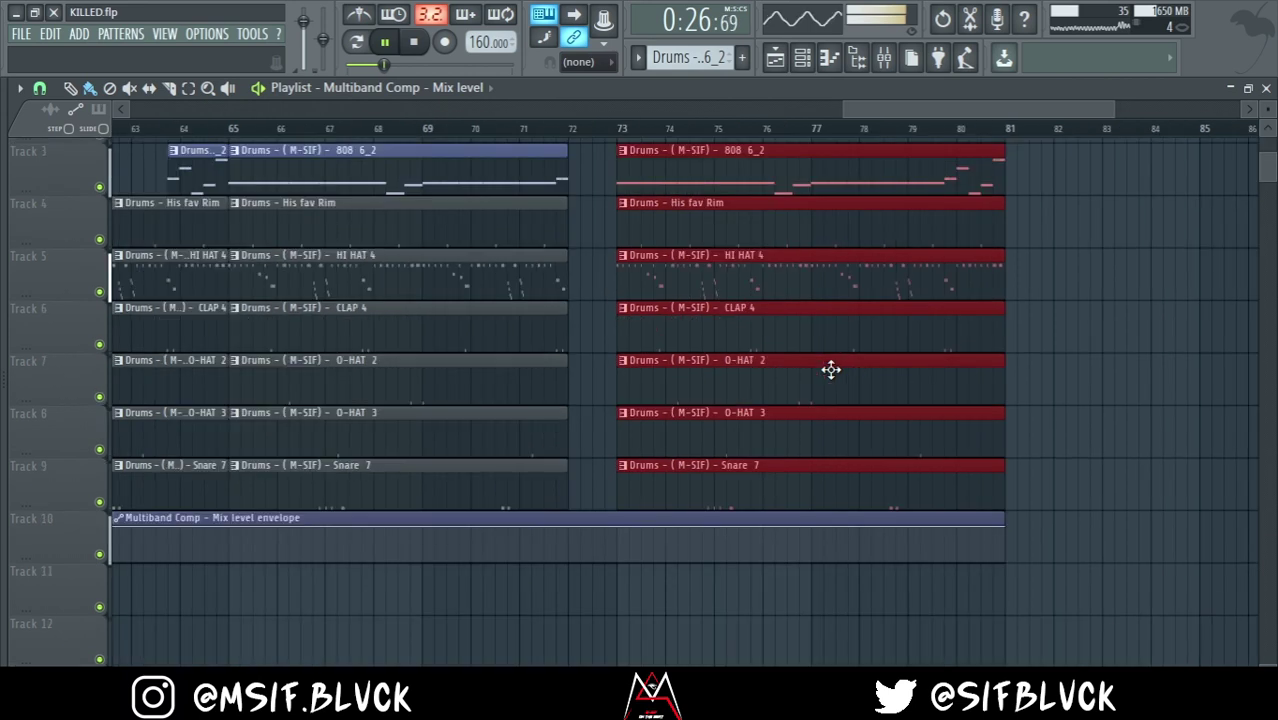
right_click(621, 521)
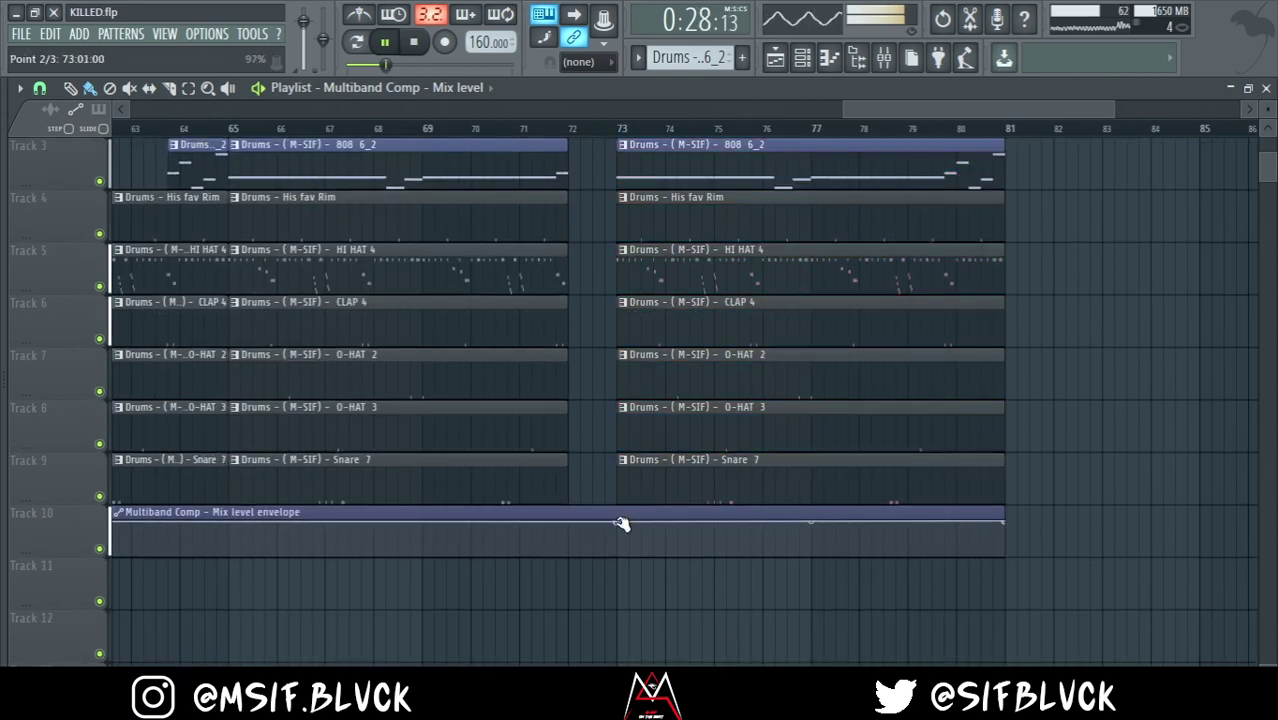
drag(621, 521, 625, 614)
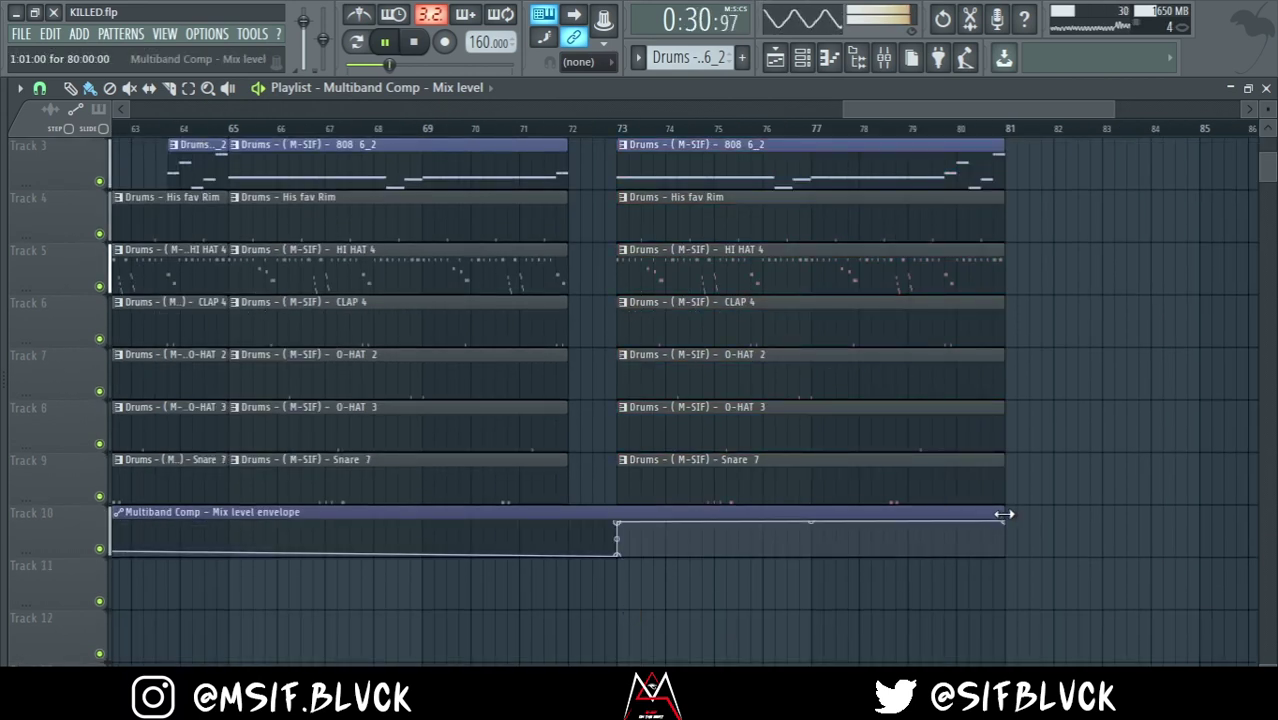
Extend the Mix level envelope clip past bar 83 and drop its level to 0% at bar 81 and at the clip's start
drag(1004, 514, 1126, 514)
right_click(1041, 536)
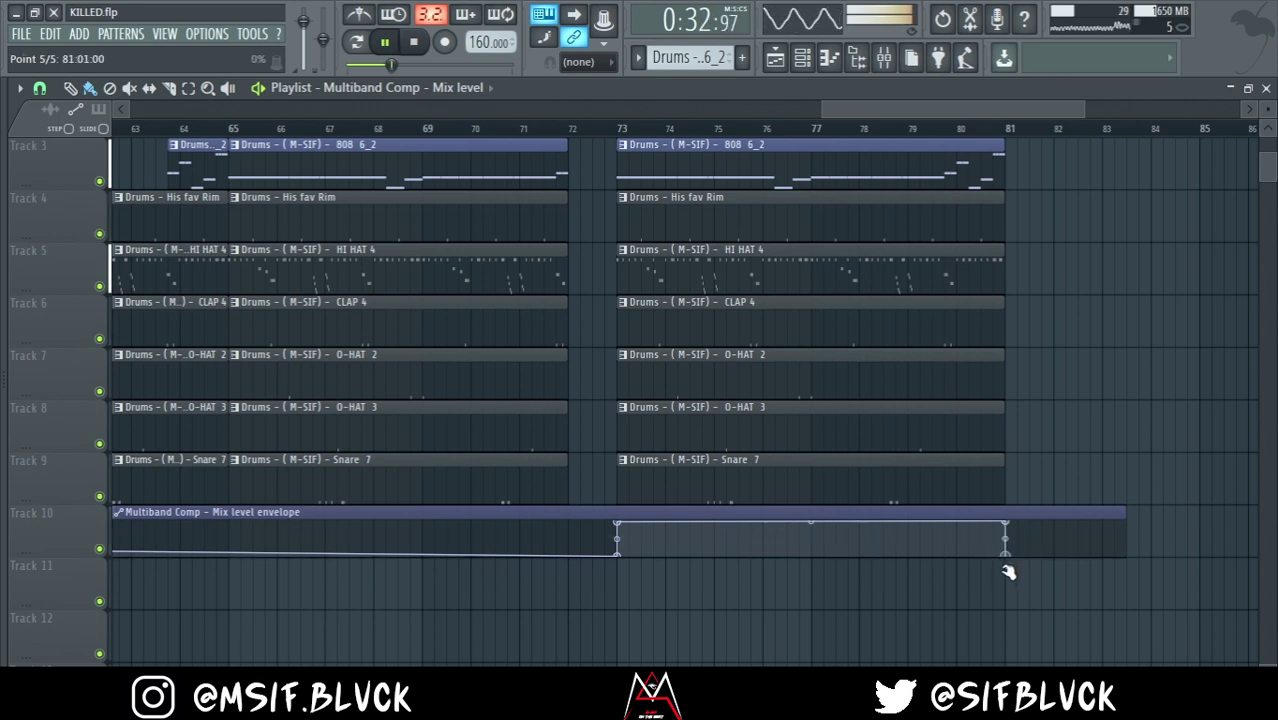
ctrl+scroll(847, 535, down, 3)
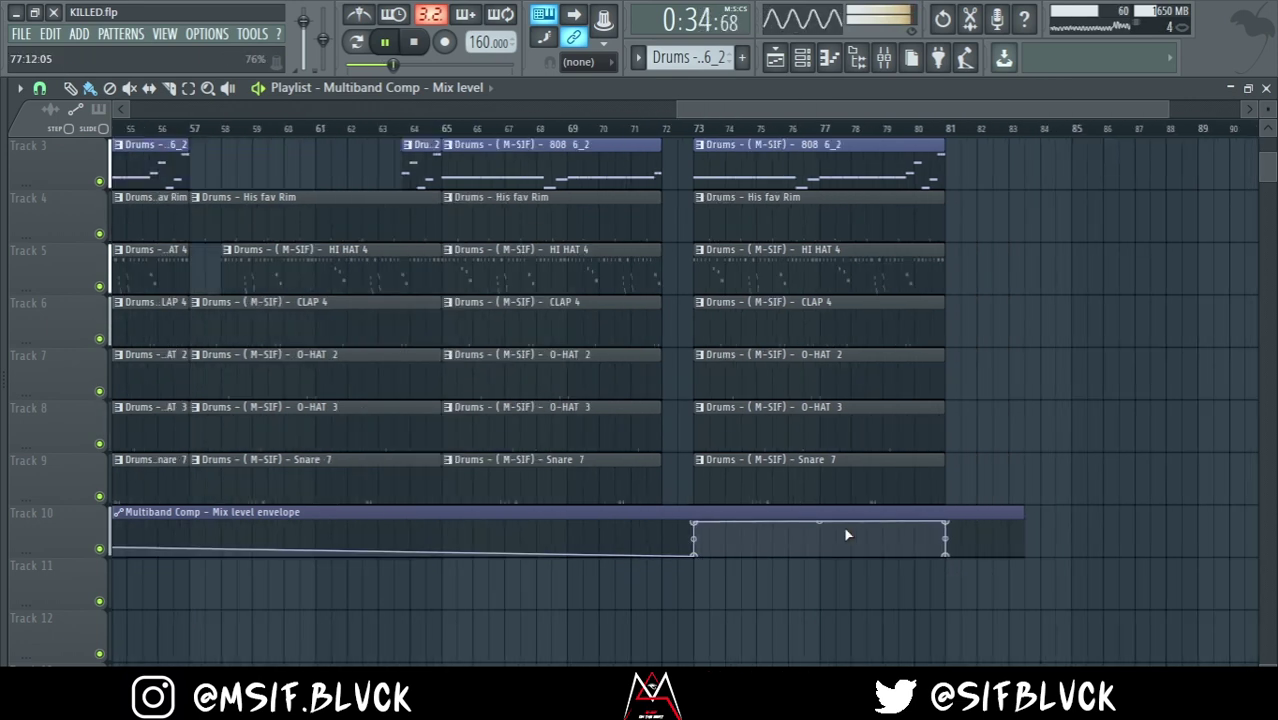
ctrl+scroll(847, 535, down, 3)
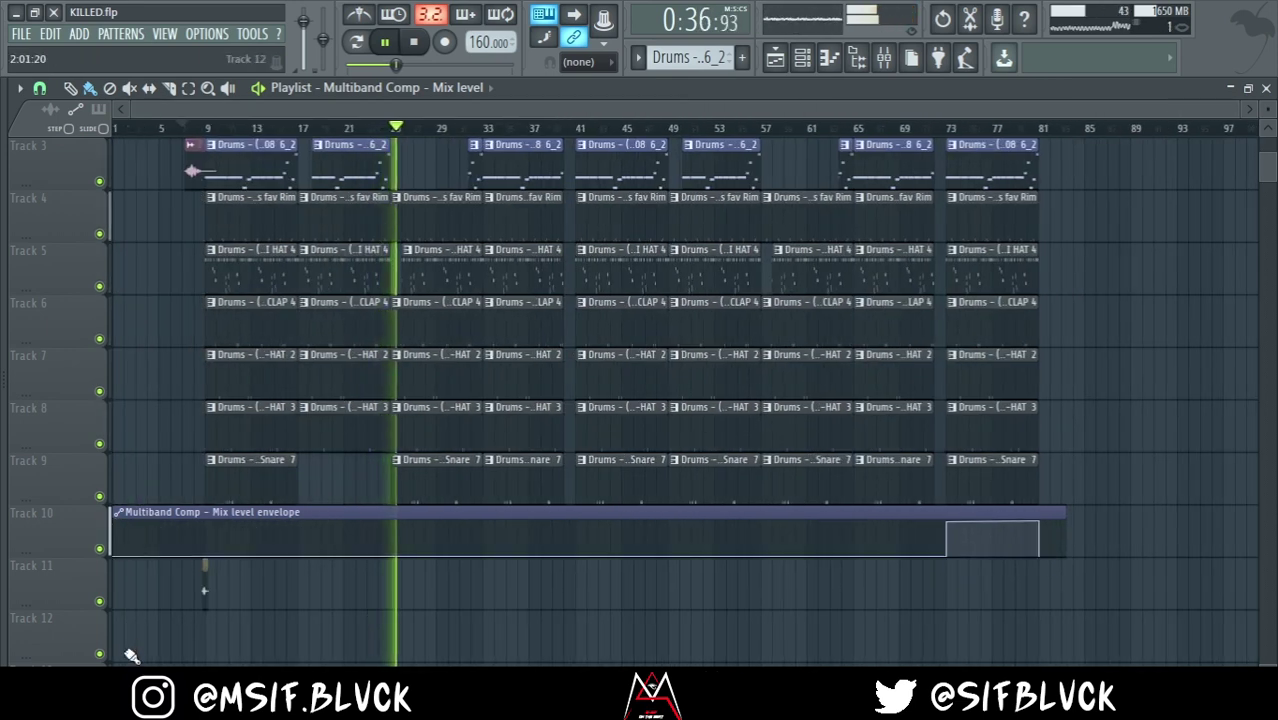
Play from bar 70 and bend the Mix level envelope between bars 73 and 81 into a gradual downward curve
drag(915, 130, 920, 135)
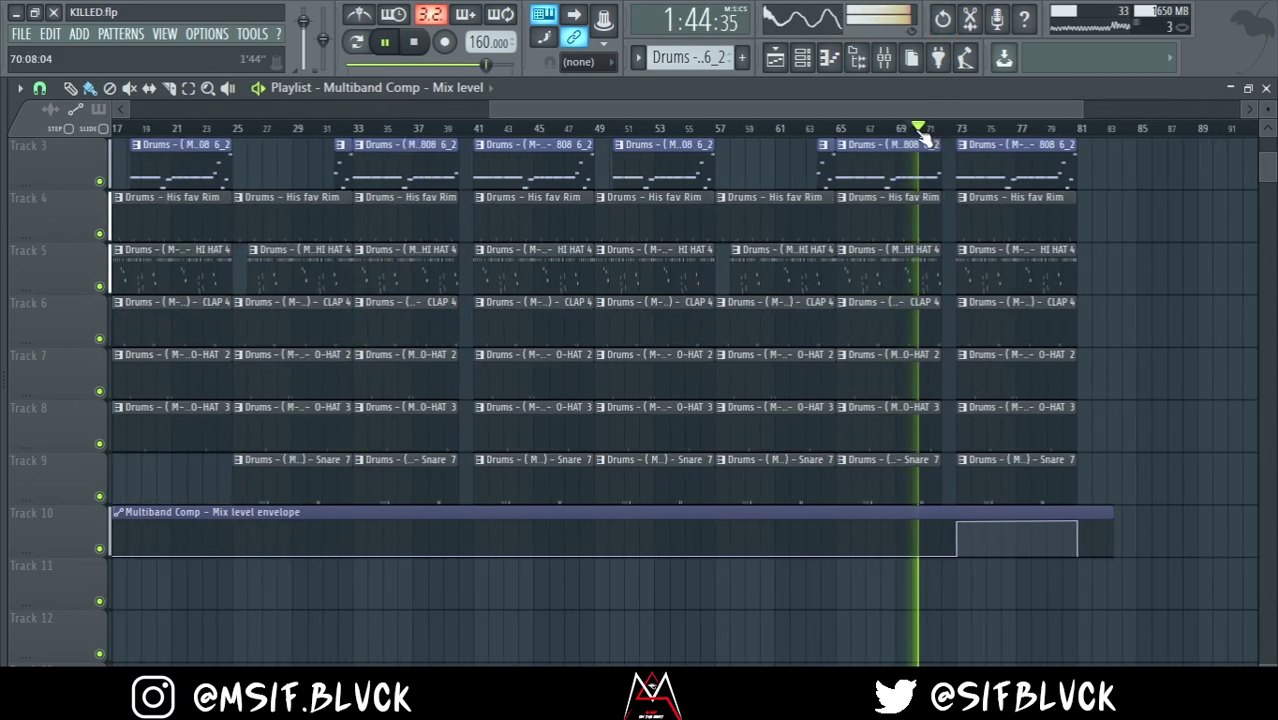
scroll(922, 138, up, 3)
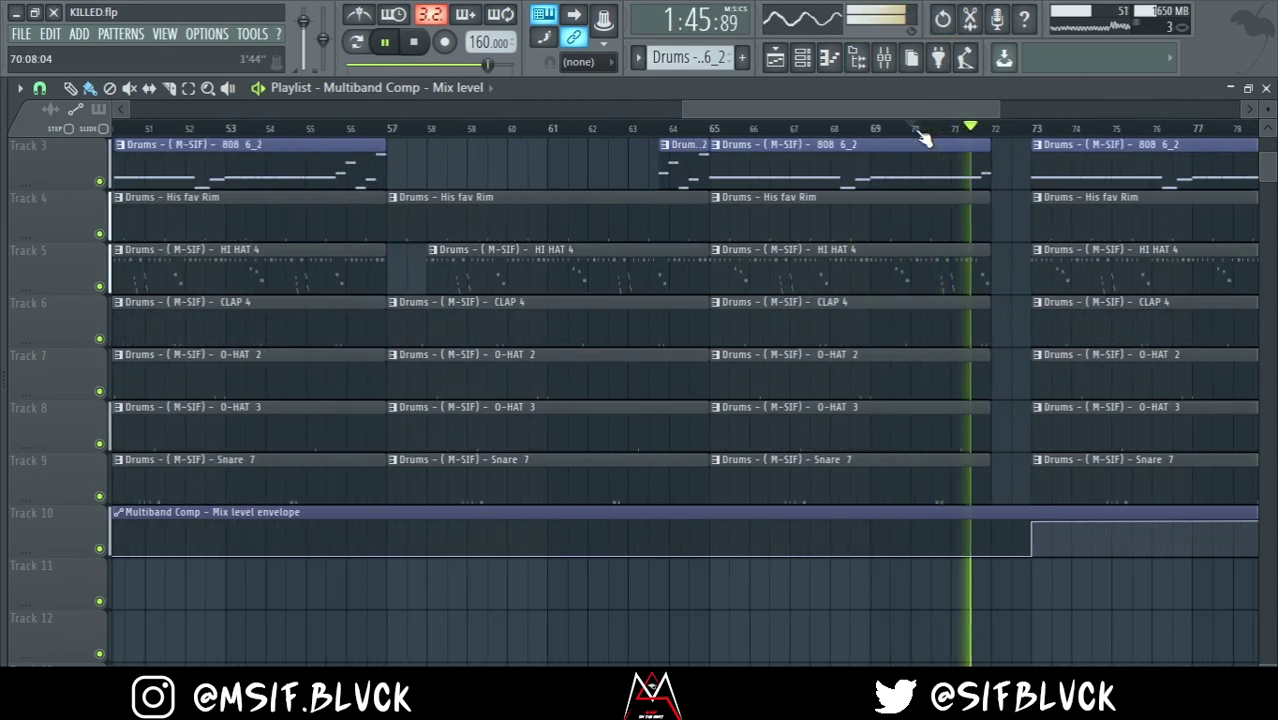
scroll(922, 138, up, 2)
ctrl+scroll(922, 138, down, 2)
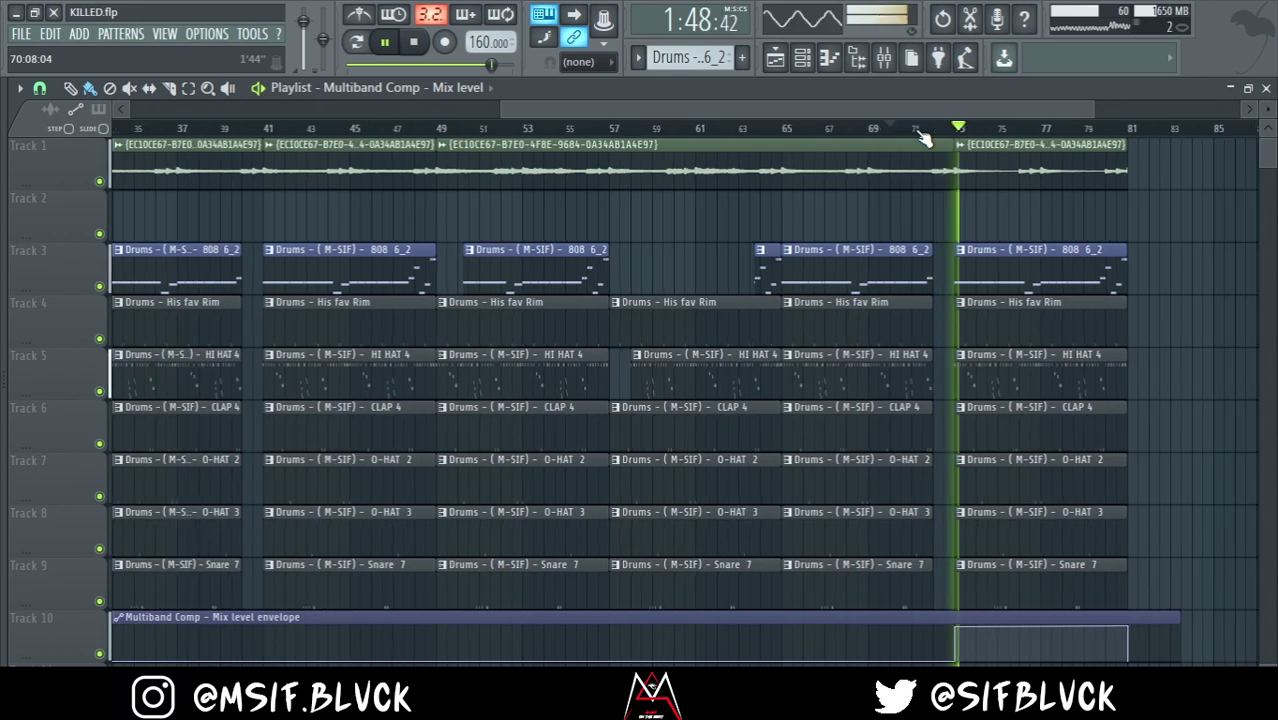
scroll(922, 138, right, 3)
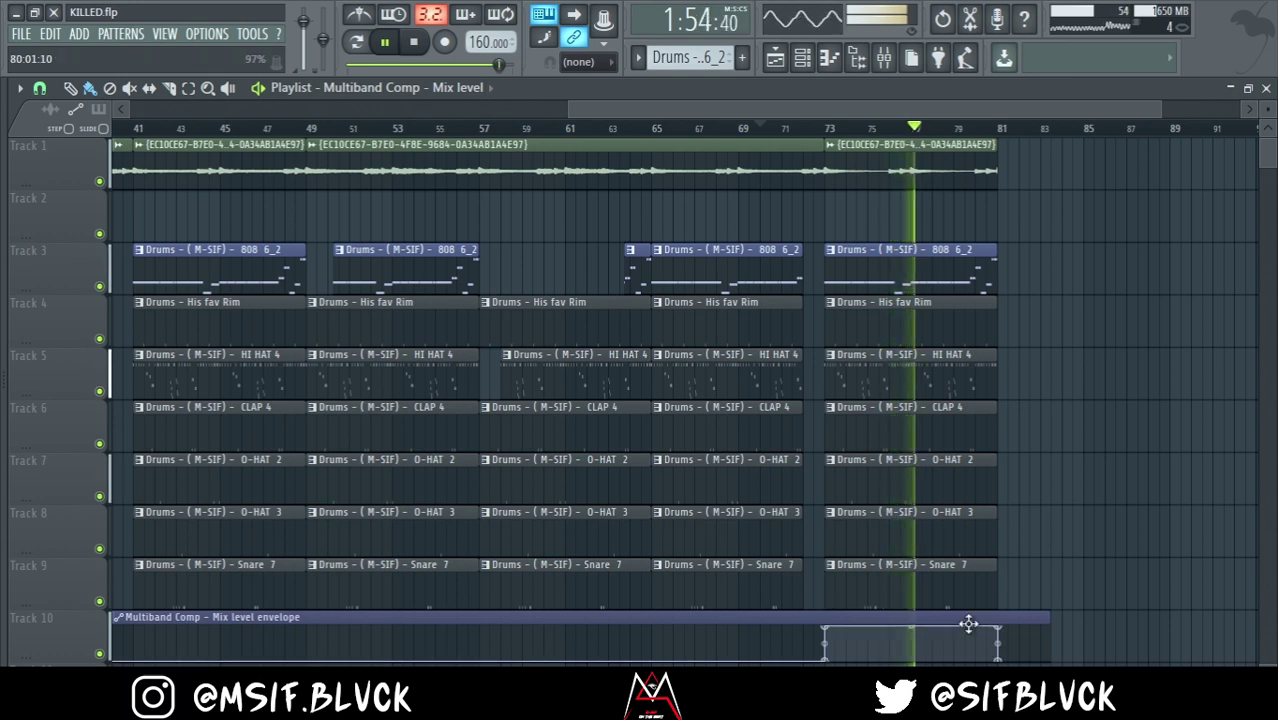
drag(1000, 627, 1001, 638)
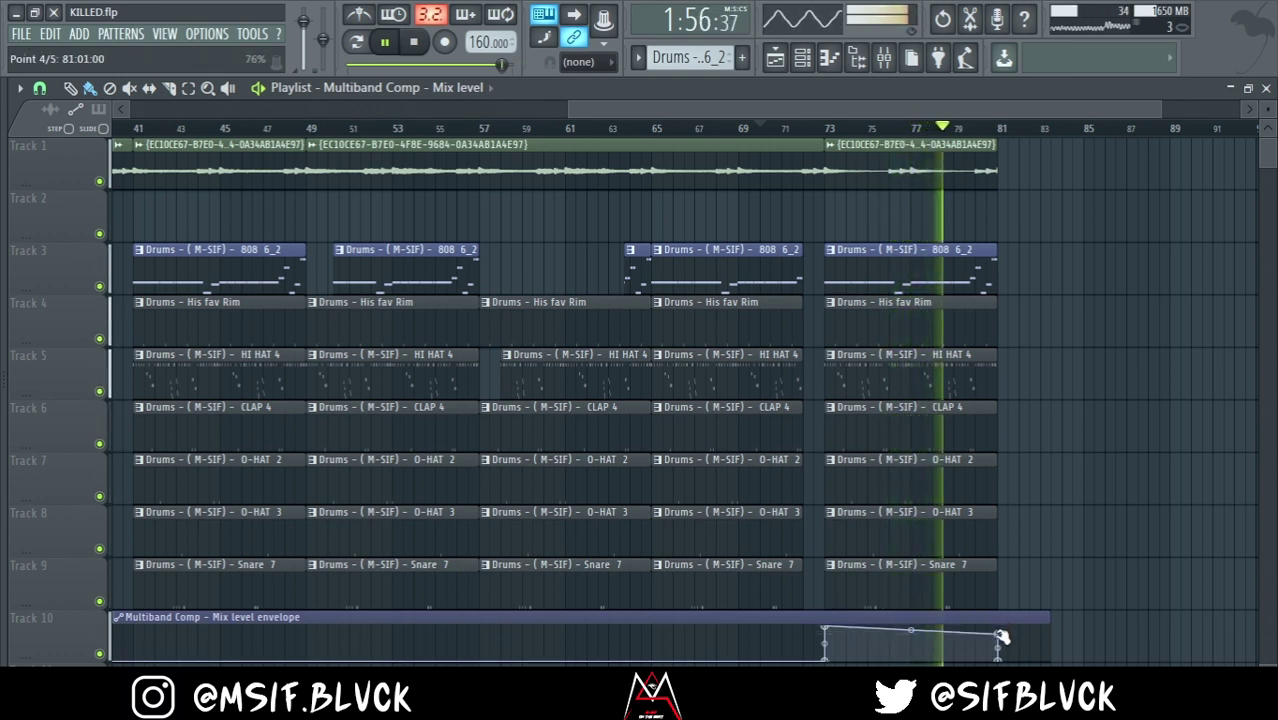
drag(912, 631, 912, 606)
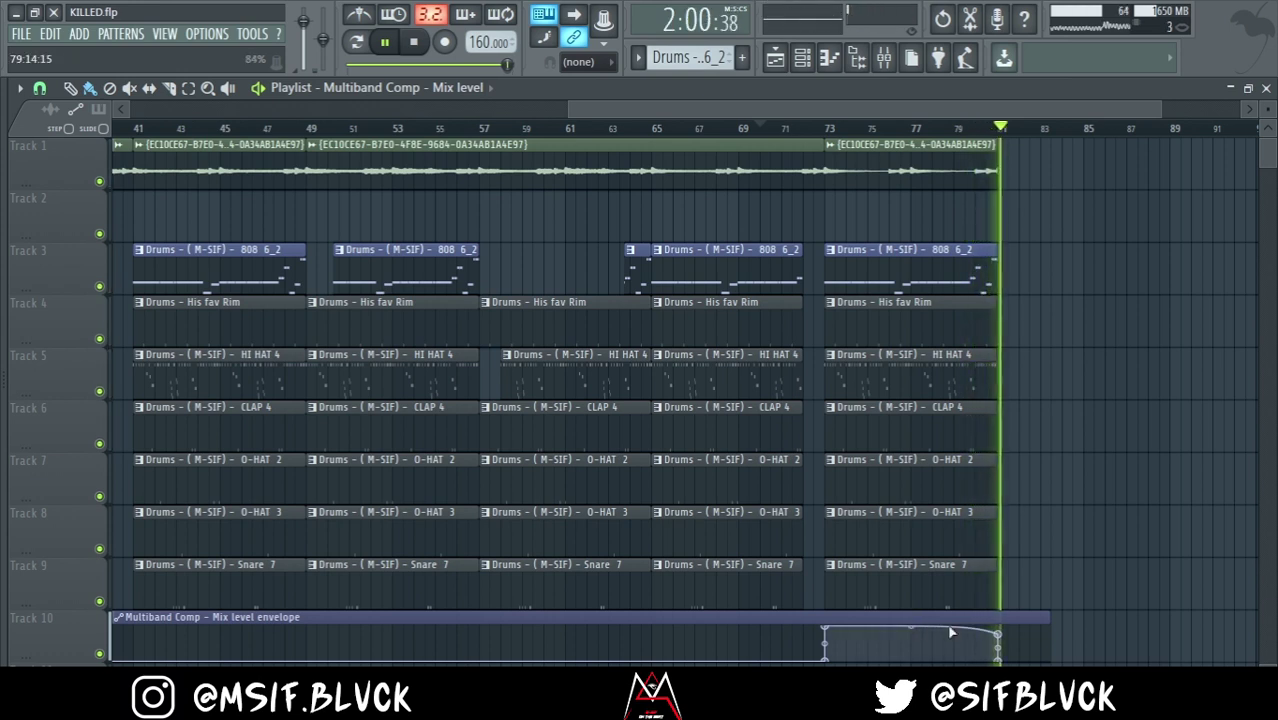
drag(997, 634, 1000, 647)
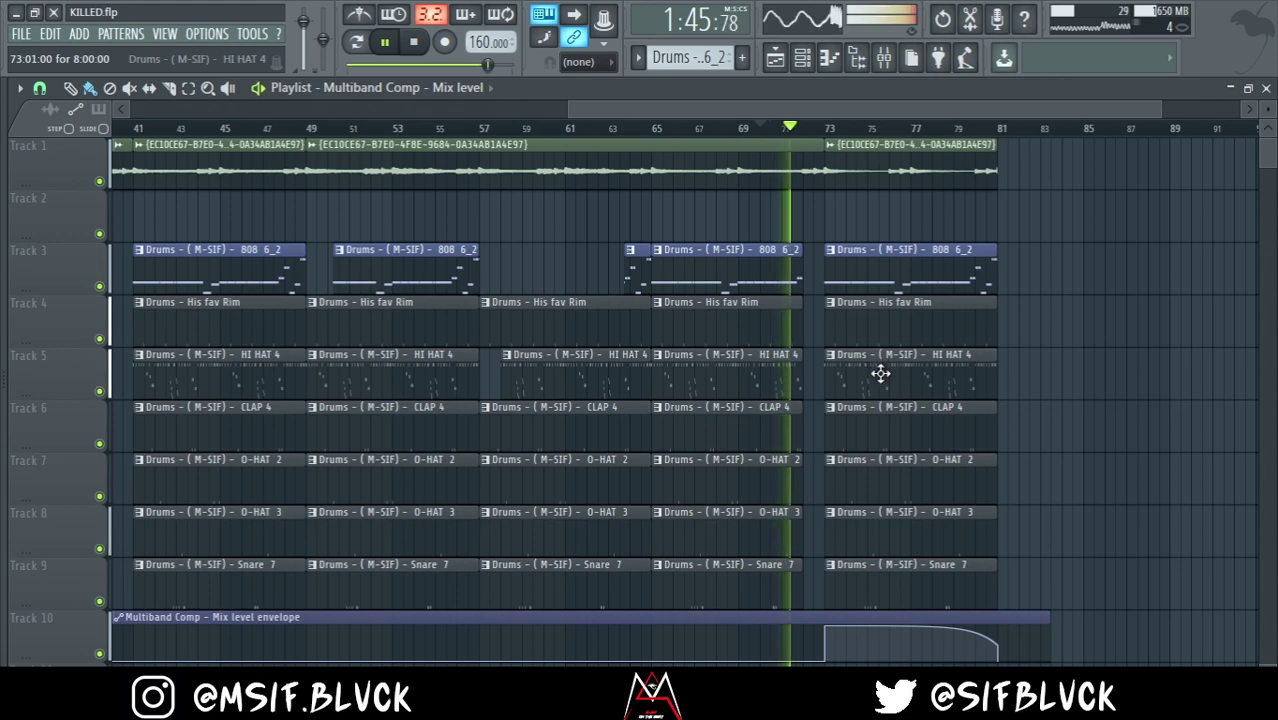
Replay the arrangement from bar 70 to listen to the automated compressor section at bars 73 to 81
key(space)
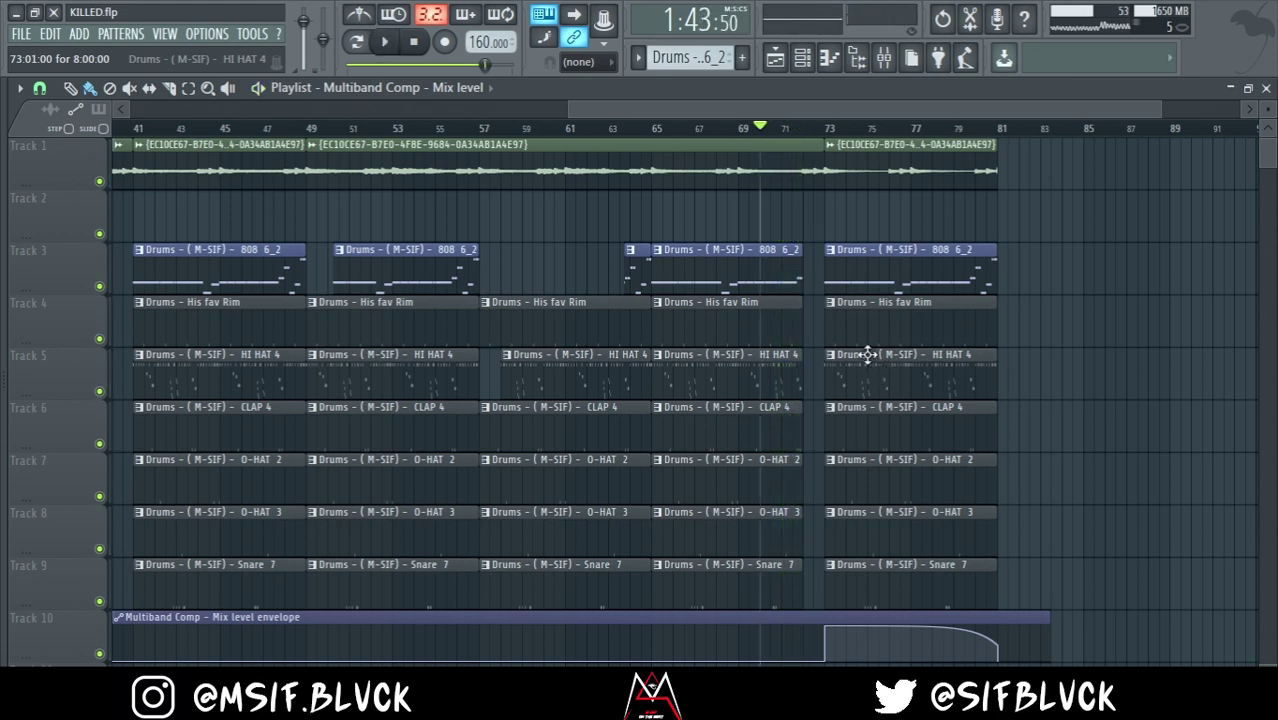
key(space)
scroll(867, 352, down, 3)
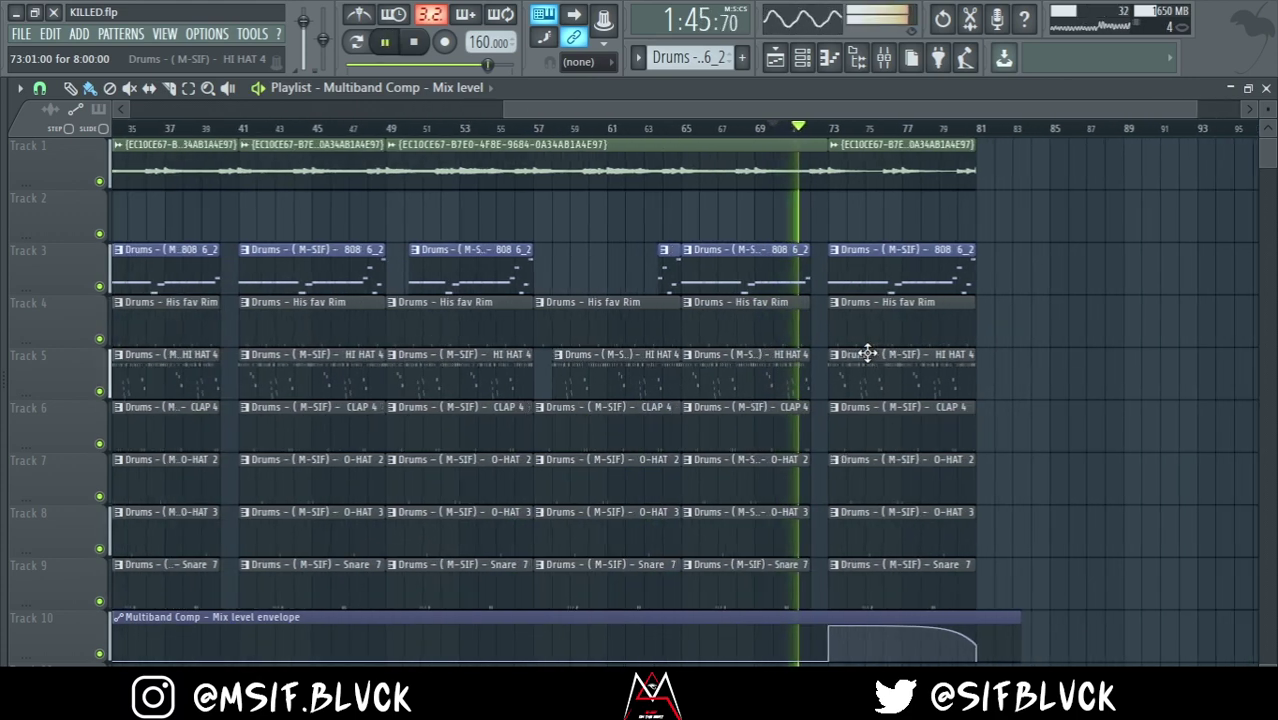
scroll(867, 352, up, 4)
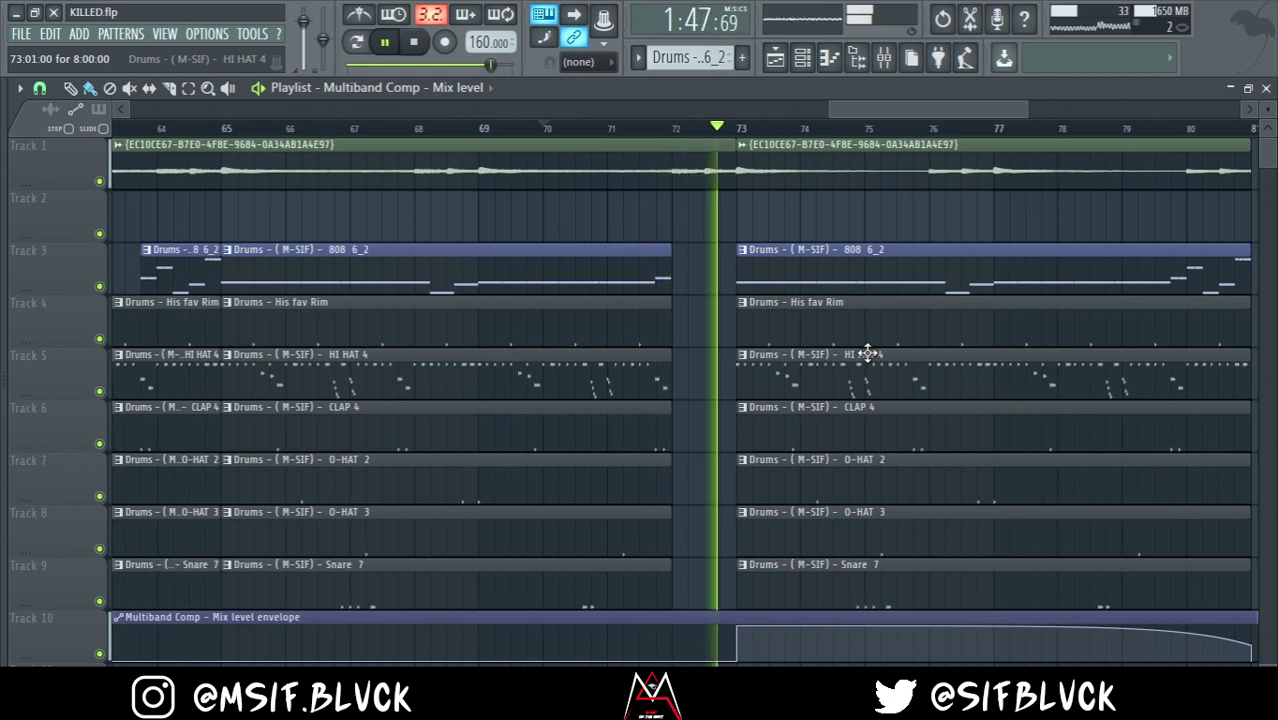
scroll(867, 352, down, 1)
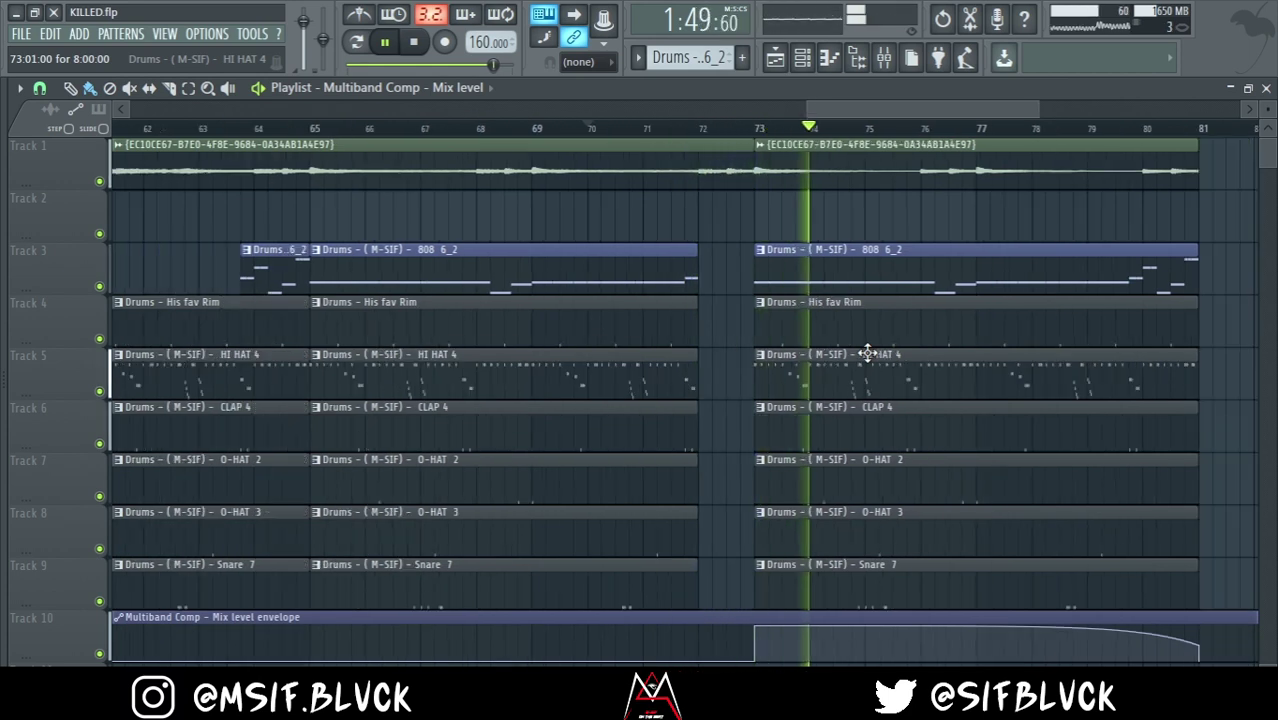
scroll(867, 352, down, 1)
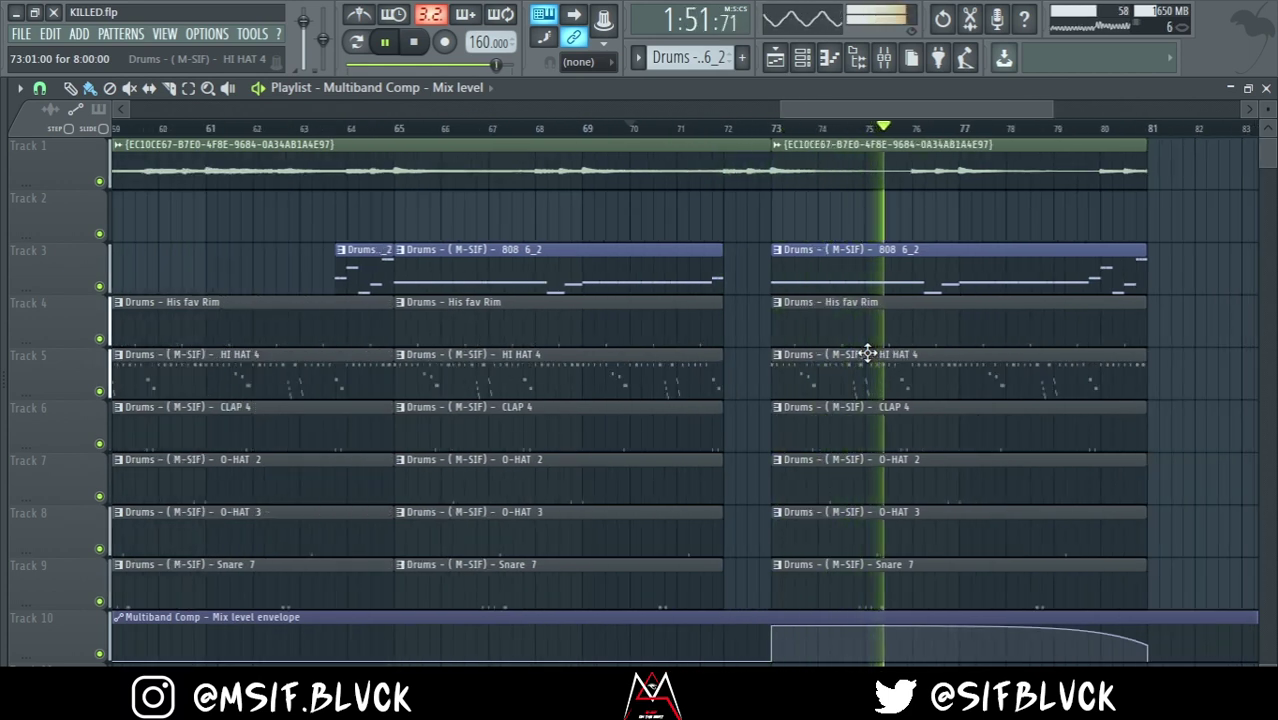
scroll(867, 352, down, 1)
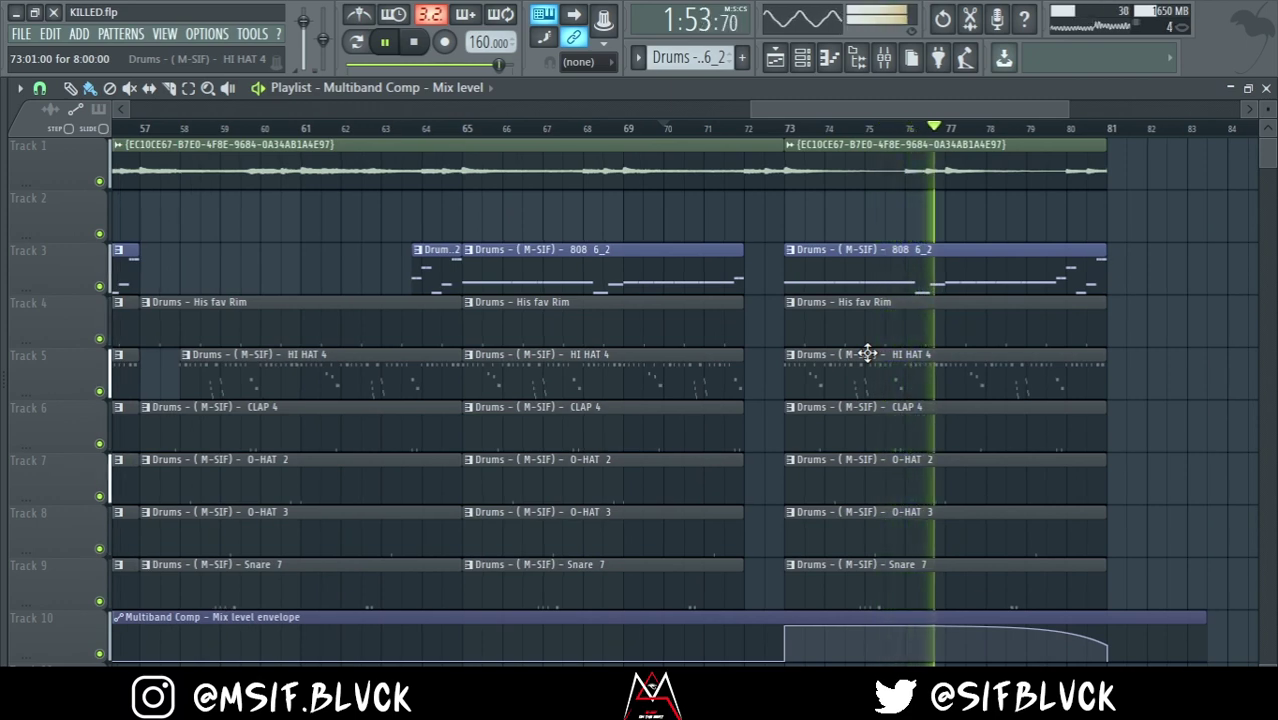
scroll(867, 352, down, 4)
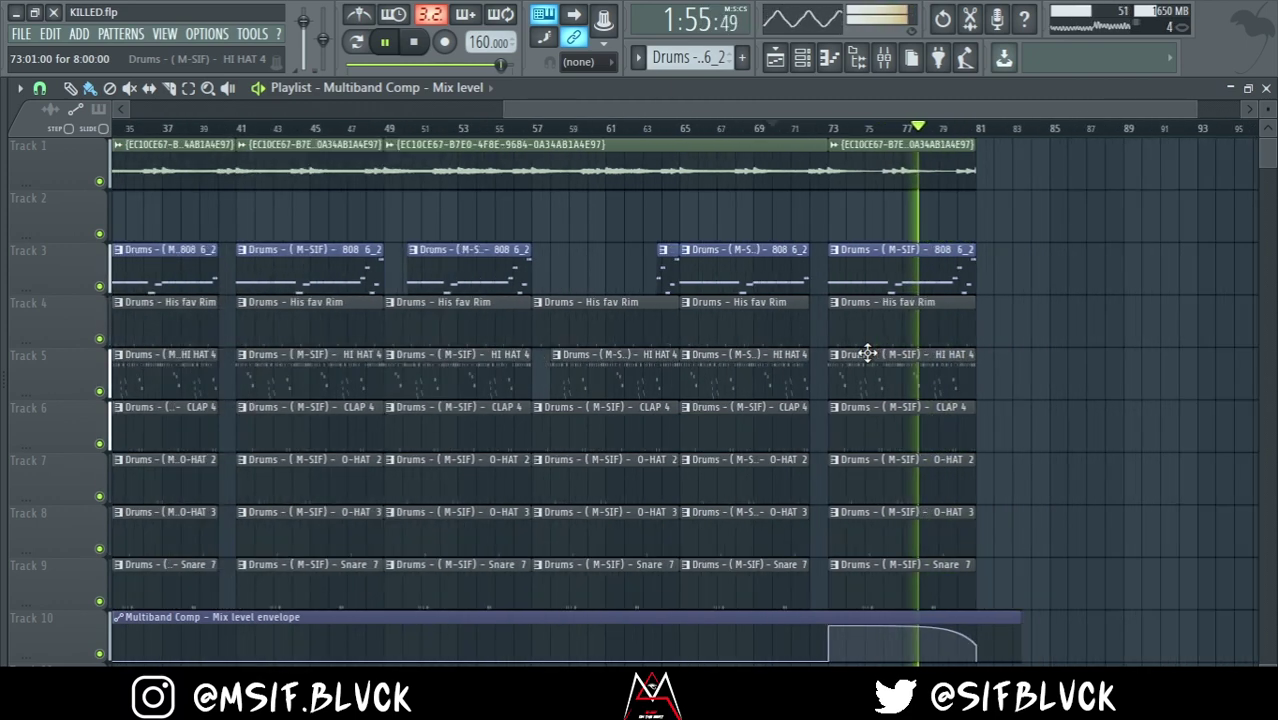
scroll(458, 300, down, 3)
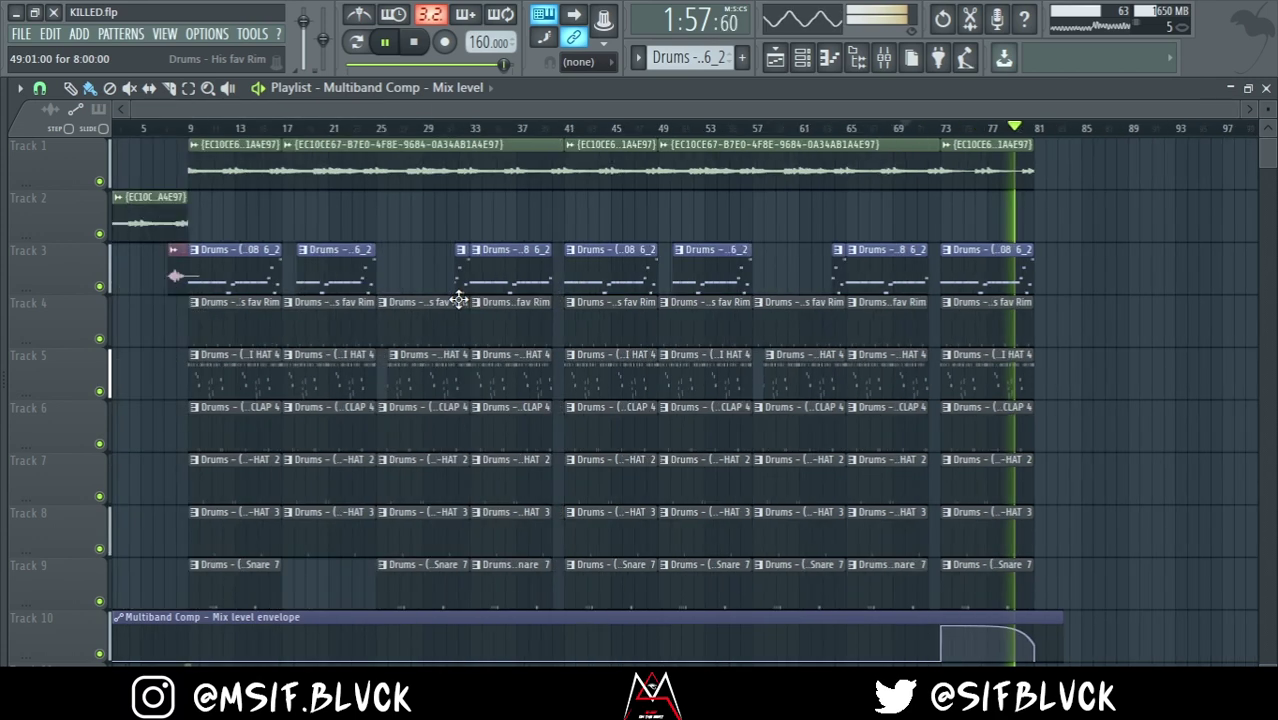
scroll(458, 300, down, 1)
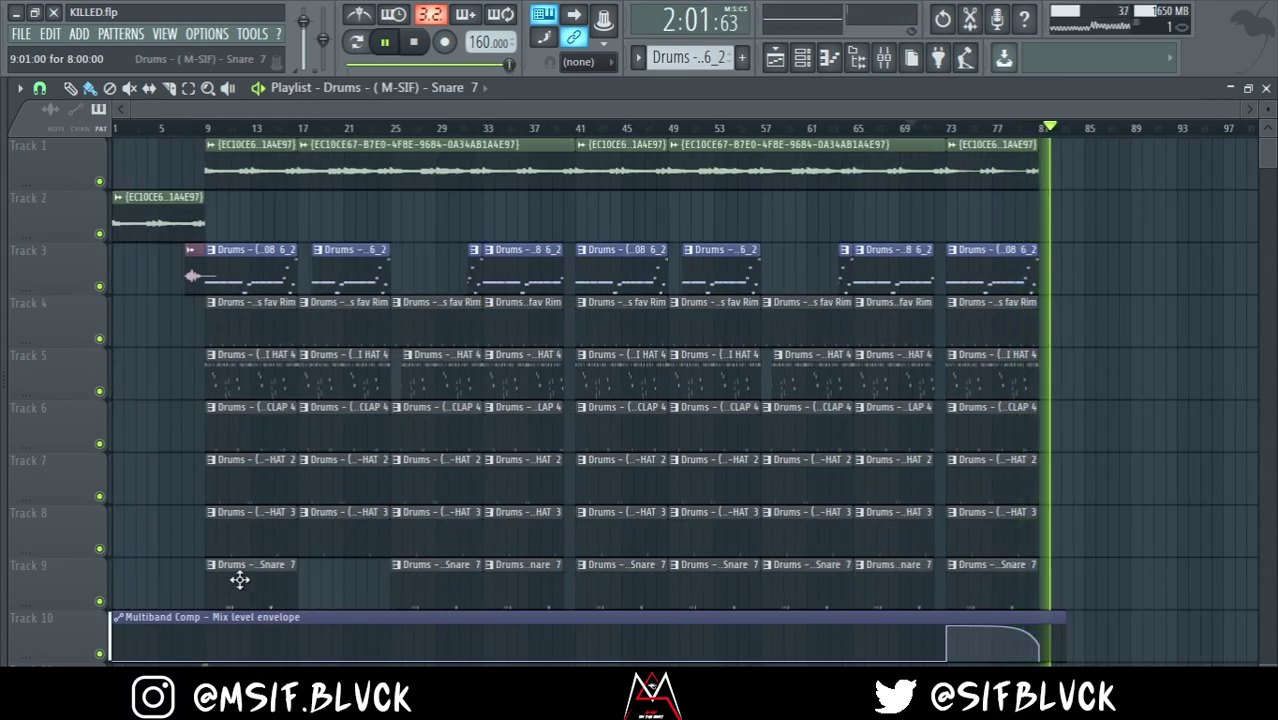
Duplicate the bar 9 to 17 clips on Track 1 and Tracks 3 to 9 to bars 81 and 89
drag(198, 570, 285, 240)
click(280, 155)
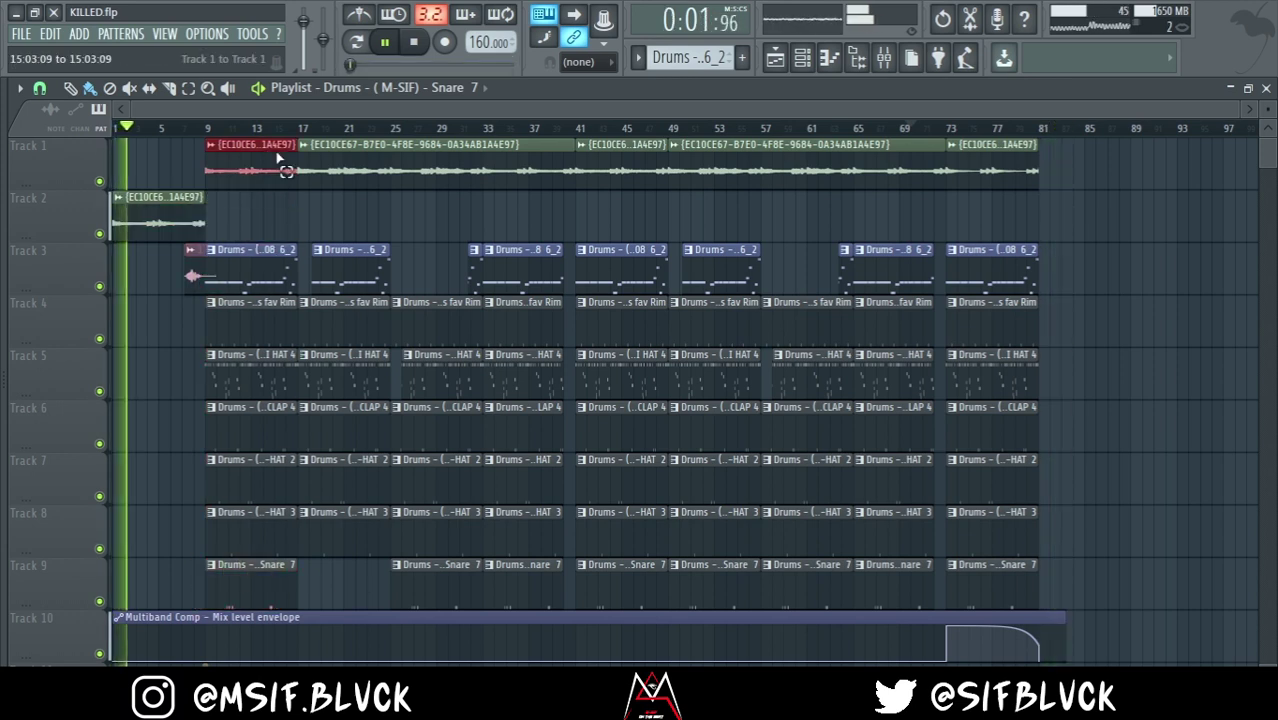
drag(280, 145, 229, 600)
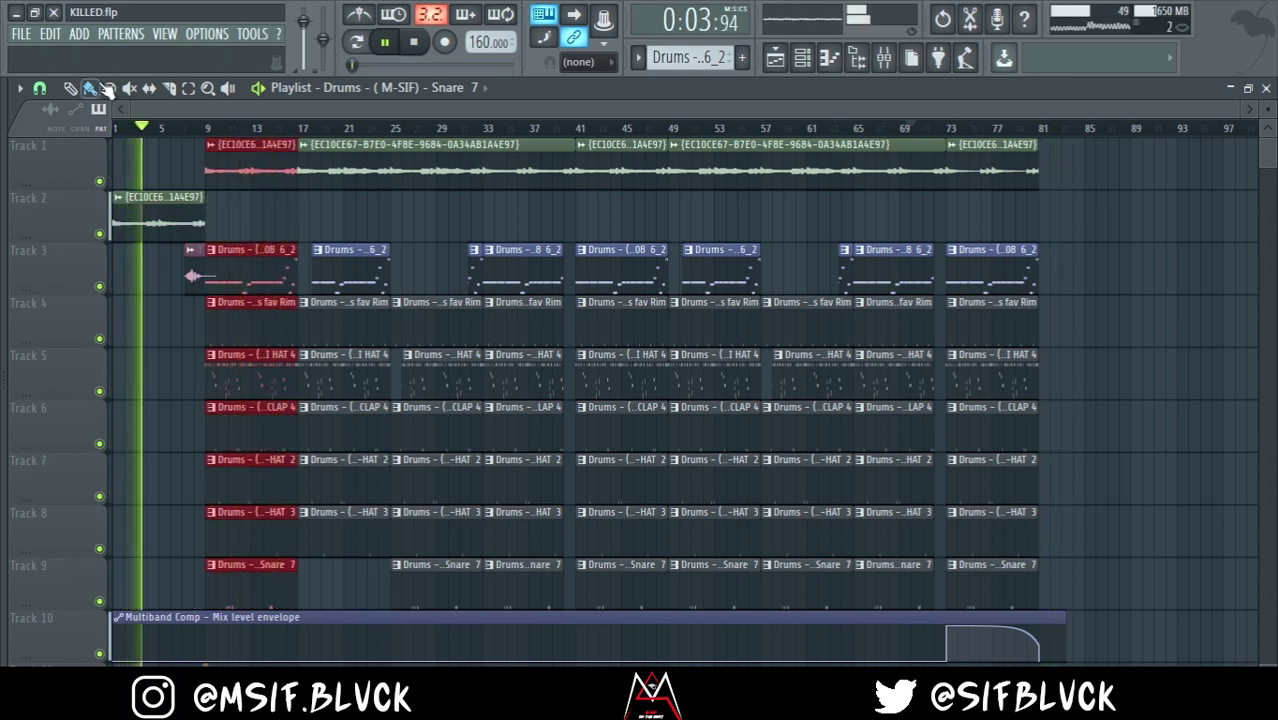
drag(250, 150, 1075, 150)
click(1040, 128)
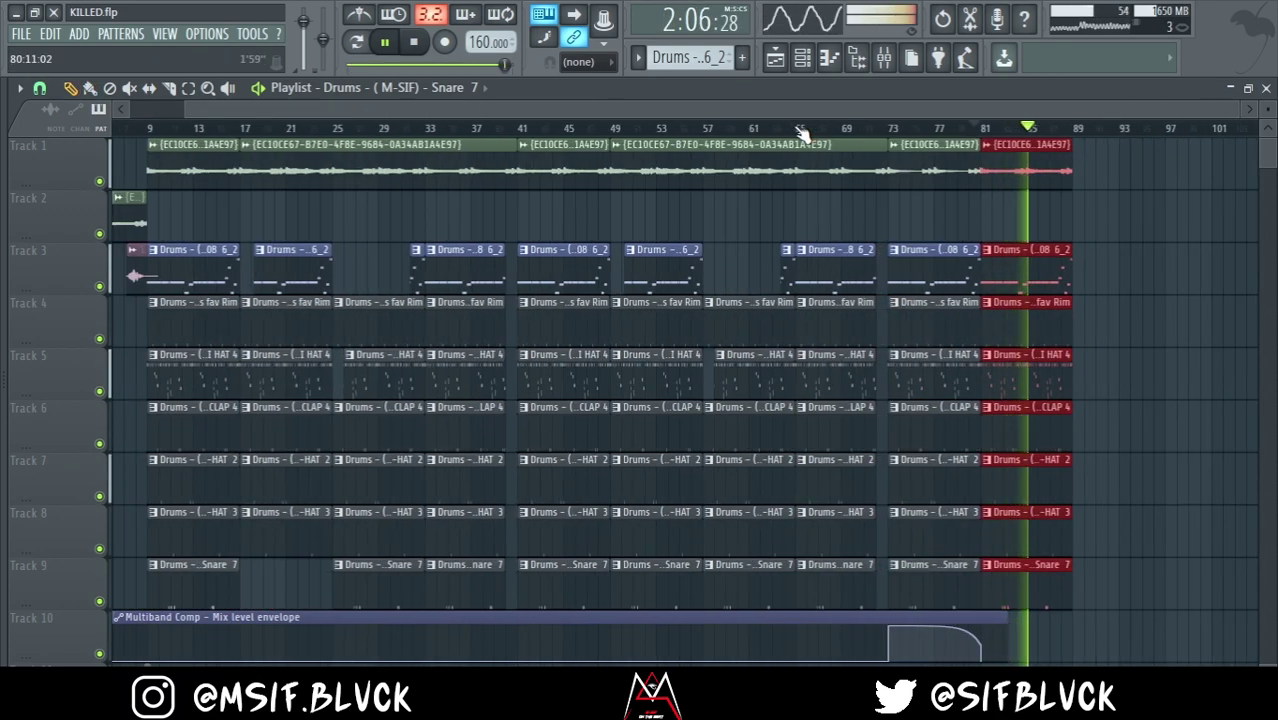
key(ctrl+b)
Place the melody audio clip on Track 1 and four-bar His fav Rim, HI HAT 4 and Snare 7 clips at bar 97, and save the project
click(1062, 152)
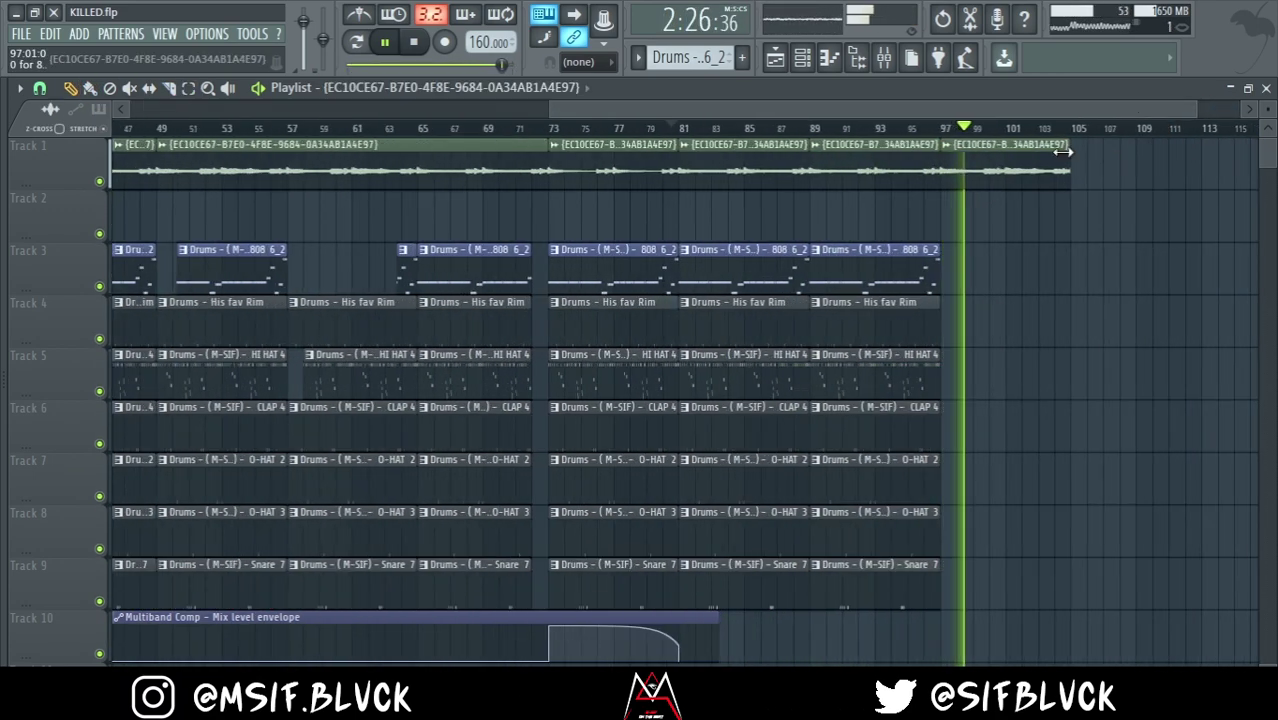
click(999, 365)
click(999, 315)
click(1013, 580)
key(ctrl+s)
scroll(1065, 483, down, 3)
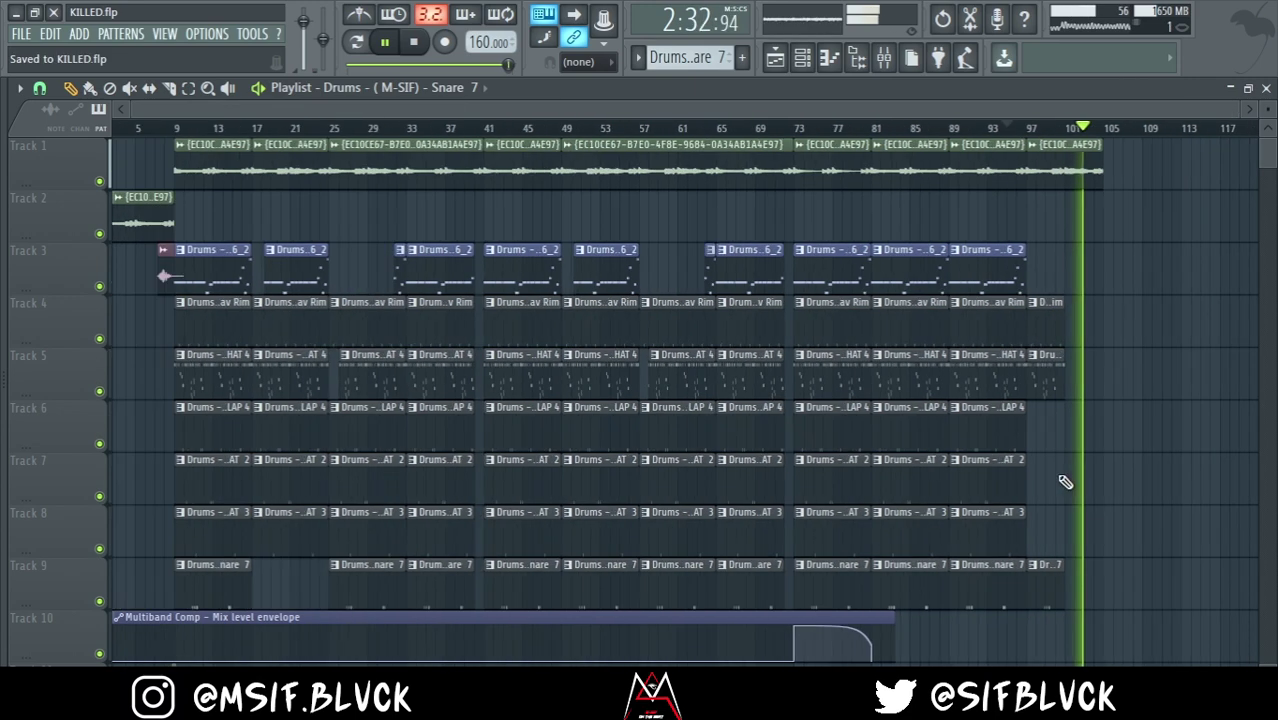